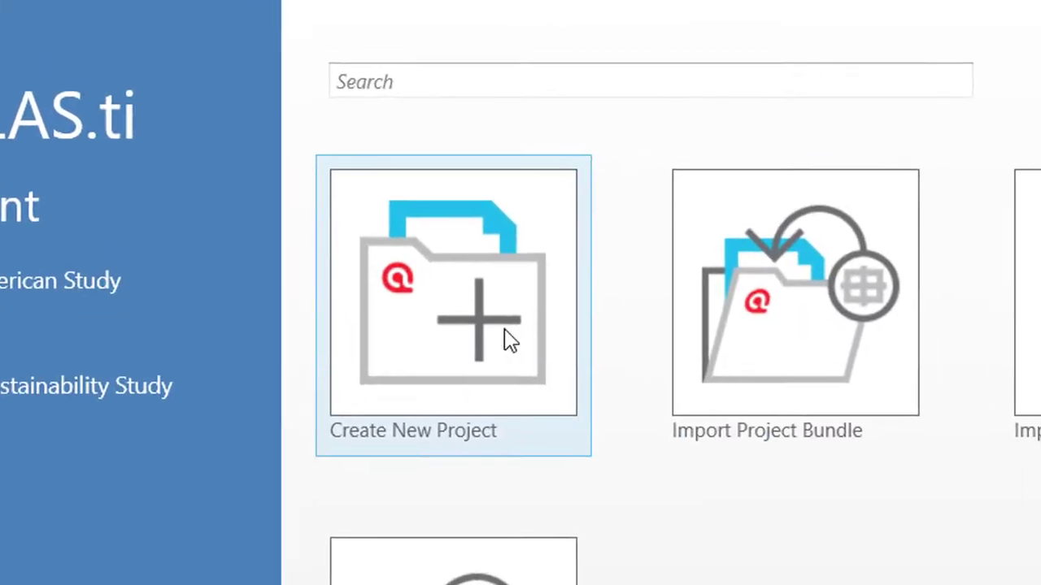
Create a new empty project named "Ethnography Twitter Project".
left_click(507, 341)
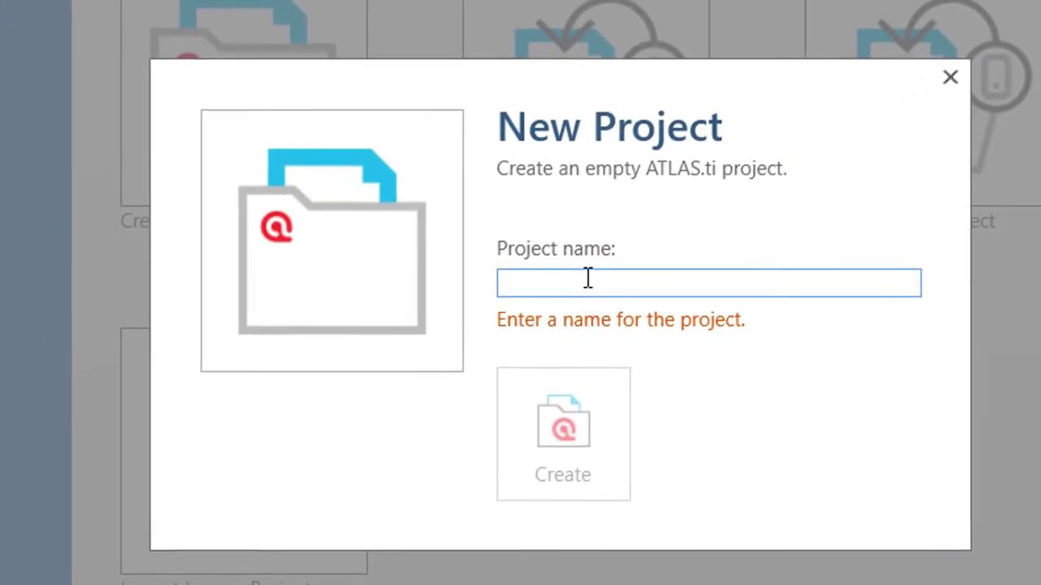
type("Eth")
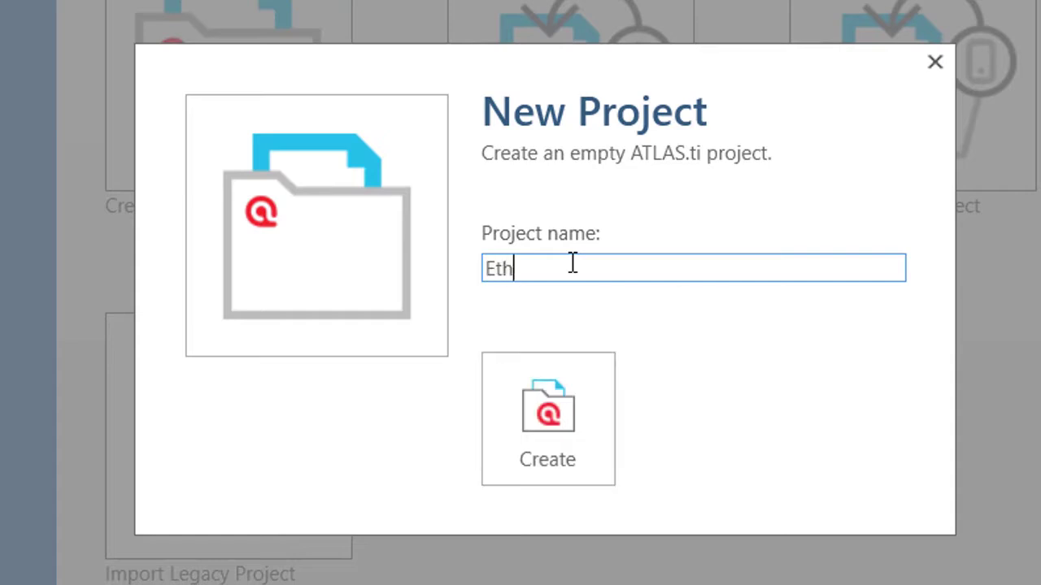
type("nography Twitter ")
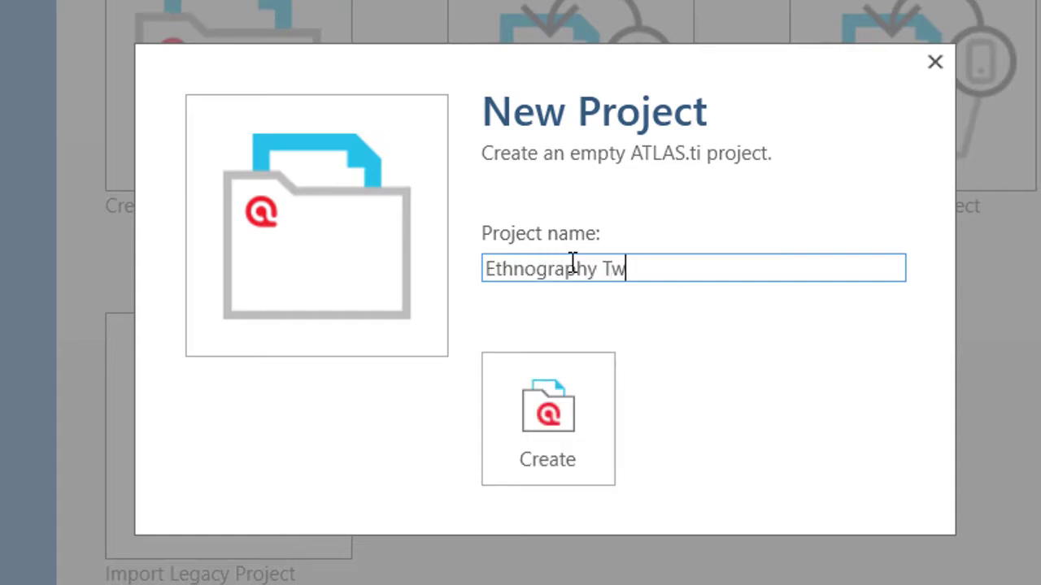
type("Project")
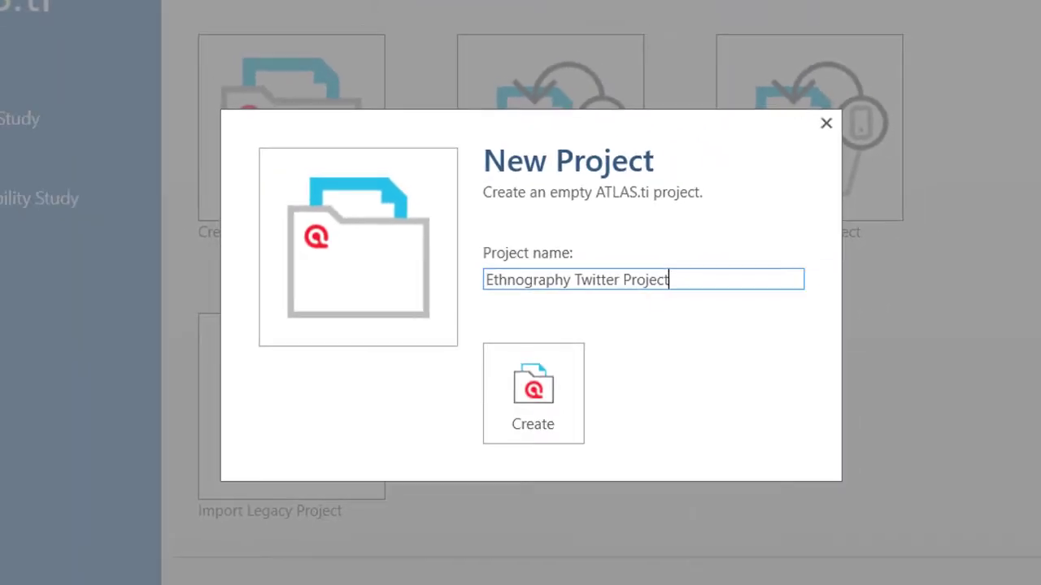
key("Return")
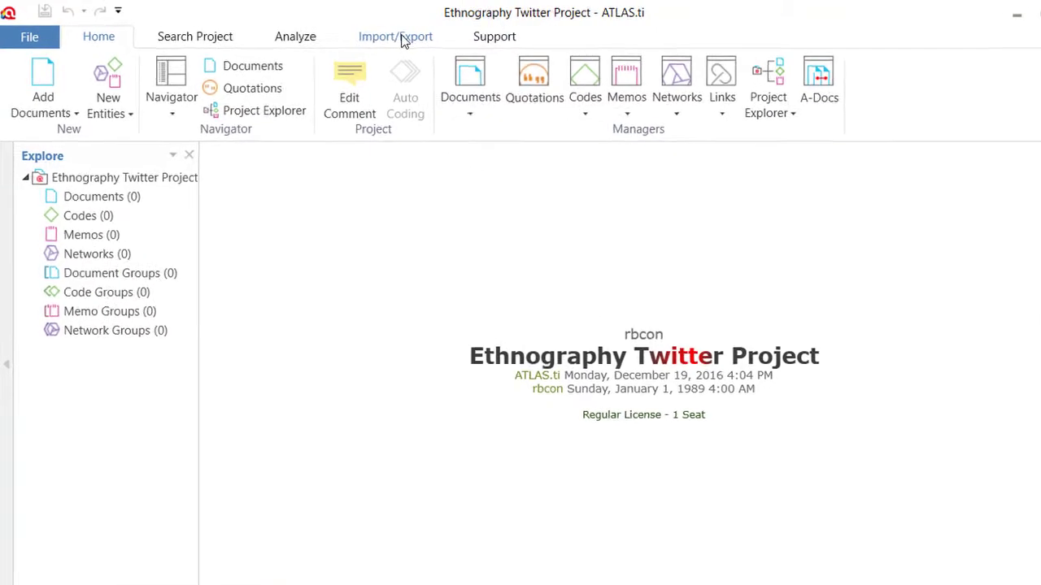
Start a Twitter import with the query #ethnography|#anthropology and a maximum of 250 tweets.
left_click(401, 40)
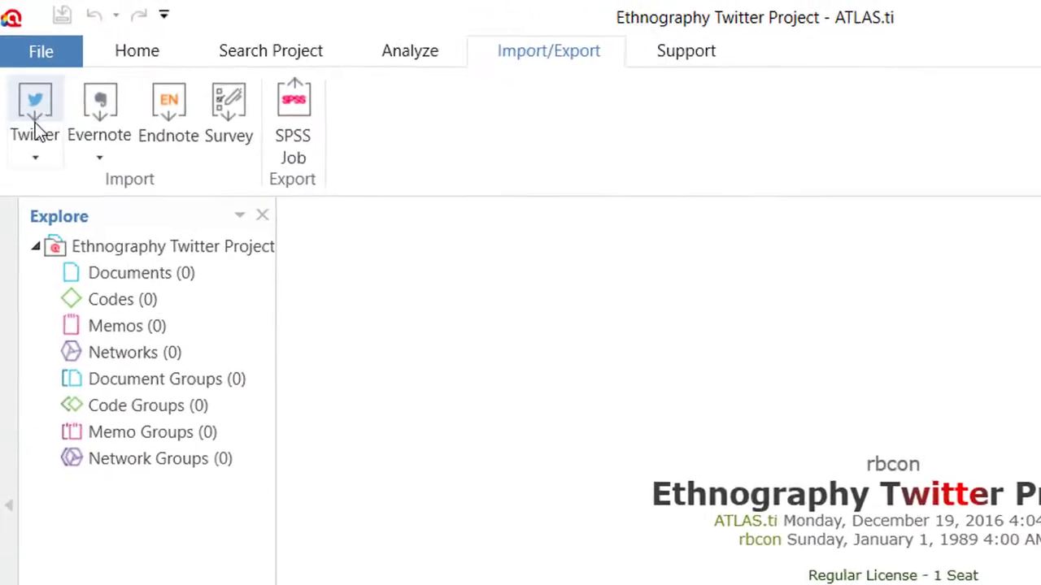
left_click(25, 114)
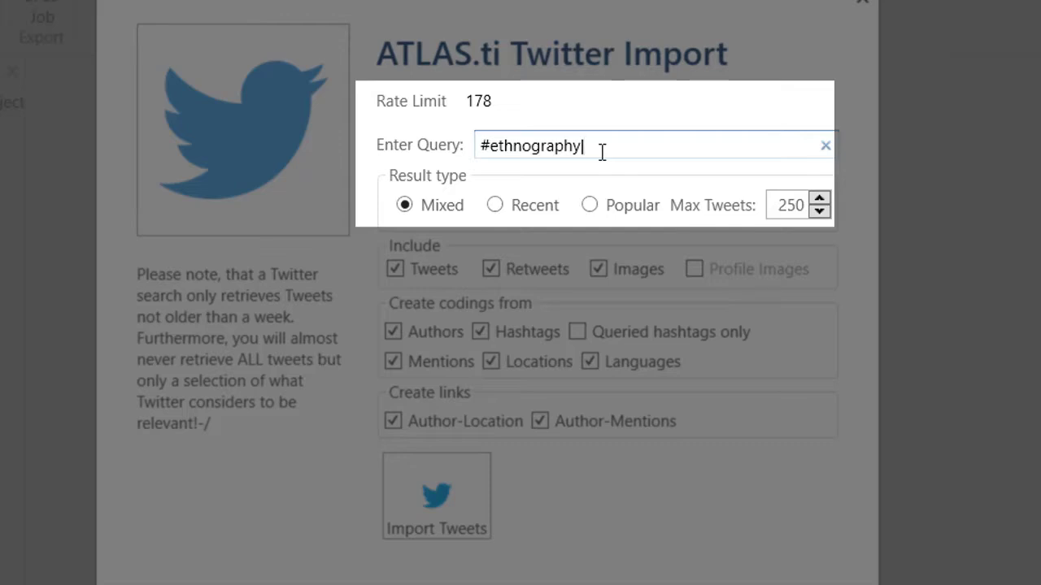
type("|#anthropology")
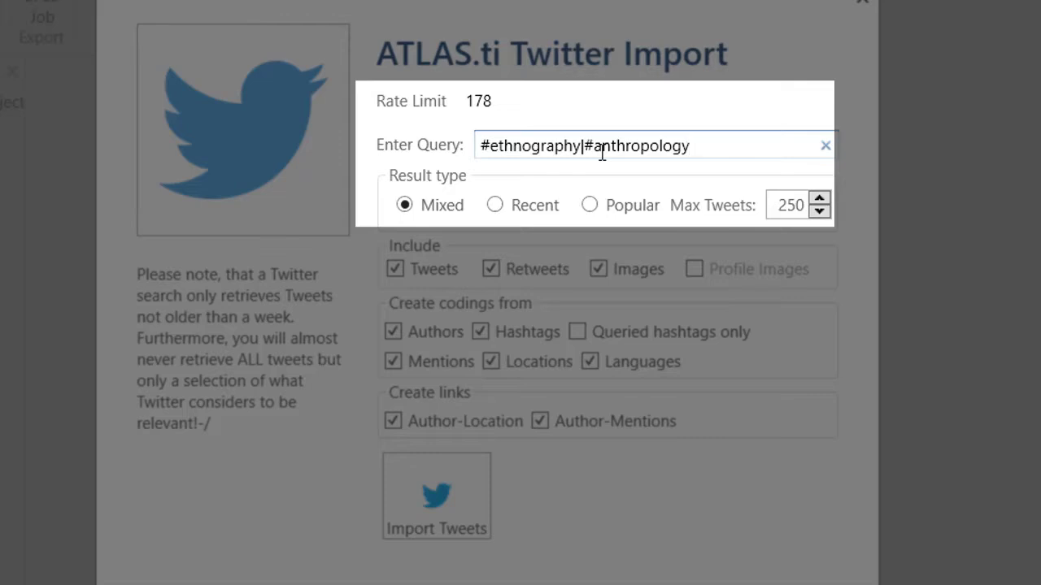
left_click(819, 200)
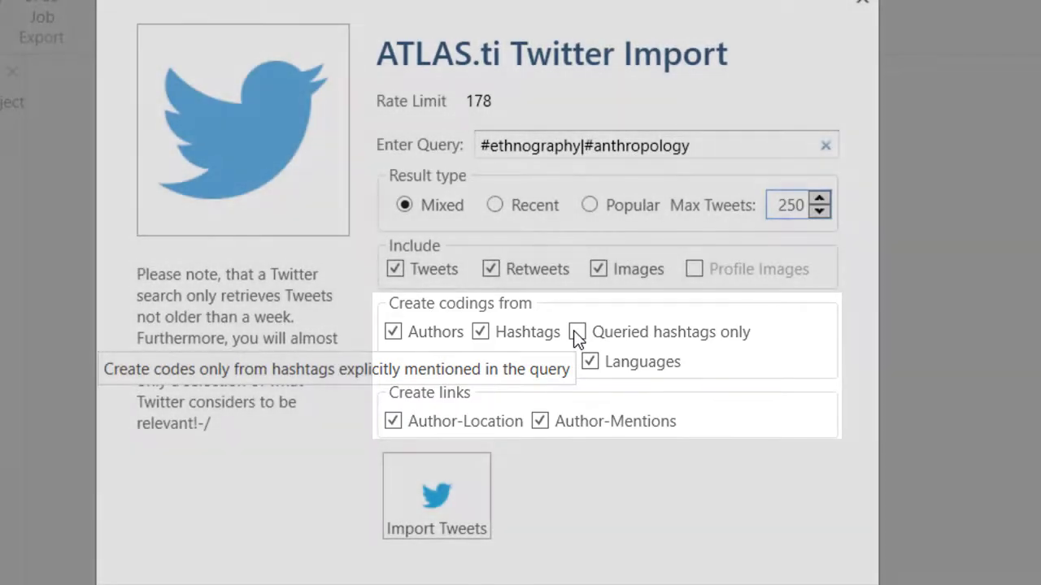
Limit hashtag codings to queried hashtags only, keeping language codings and author-mentions links enabled.
left_click(577, 333)
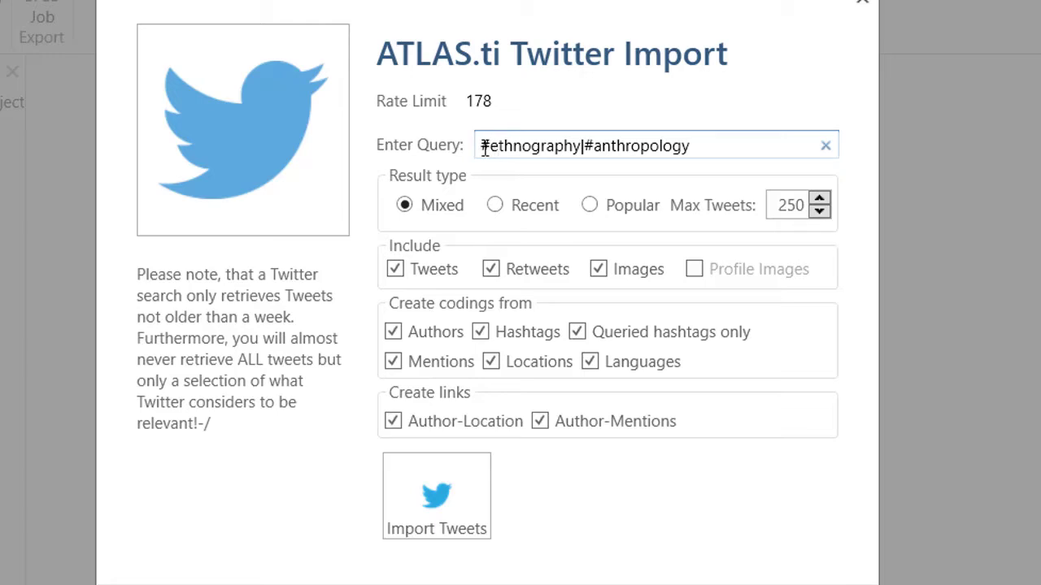
left_click_drag(483, 146, 711, 155)
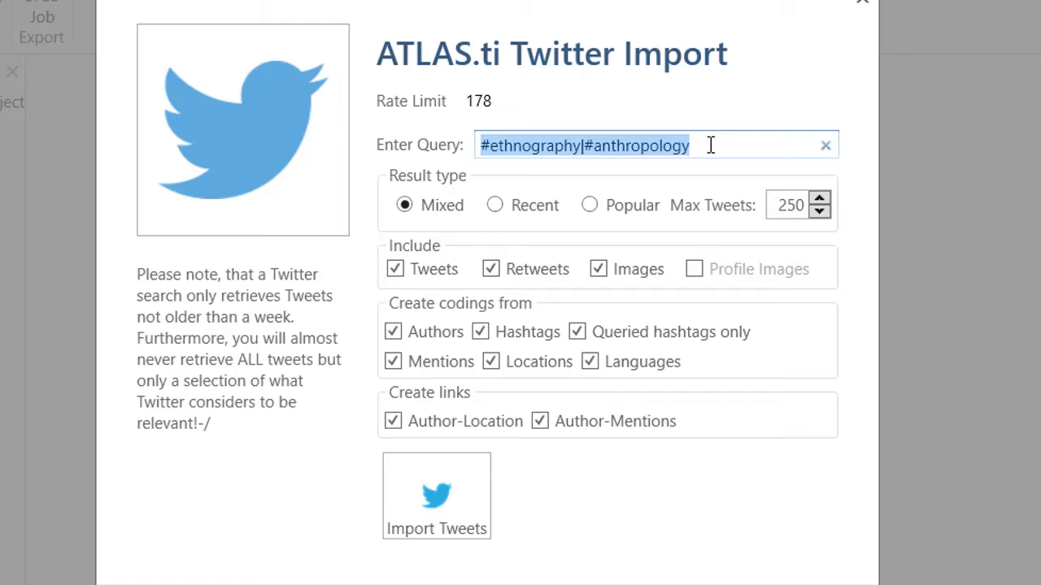
left_click_drag(734, 149, 462, 154)
left_click(576, 333)
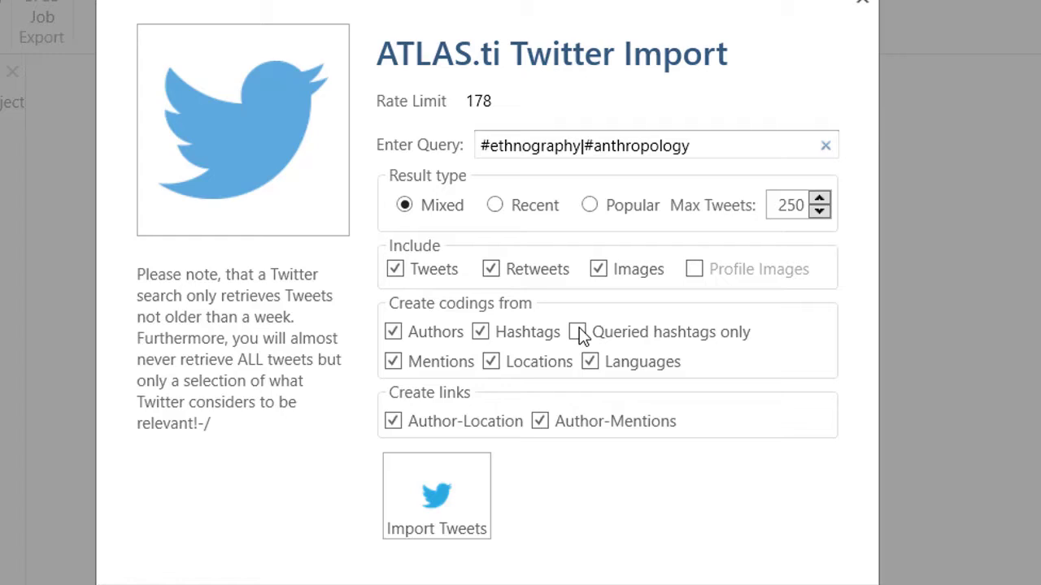
left_click(579, 331)
left_click(590, 362)
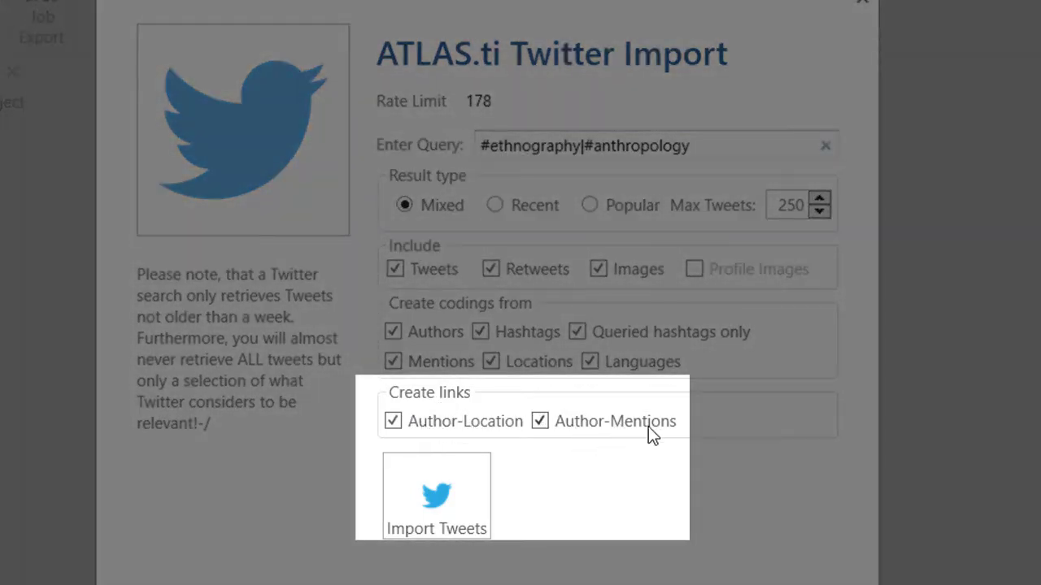
left_click(539, 421)
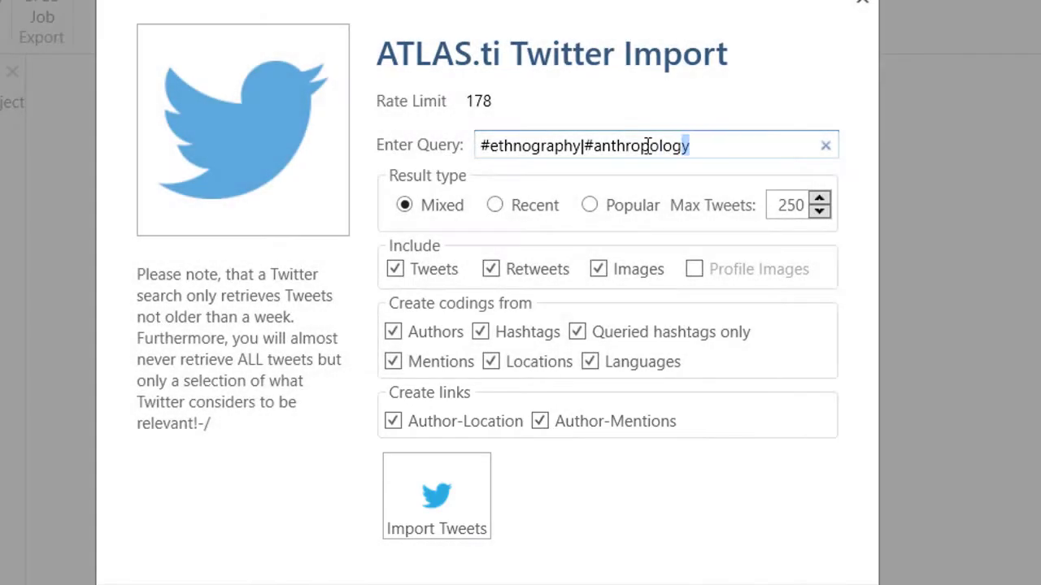
Shorten the query to #ethnography and import the tweets.
left_click_drag(689, 146, 582, 155)
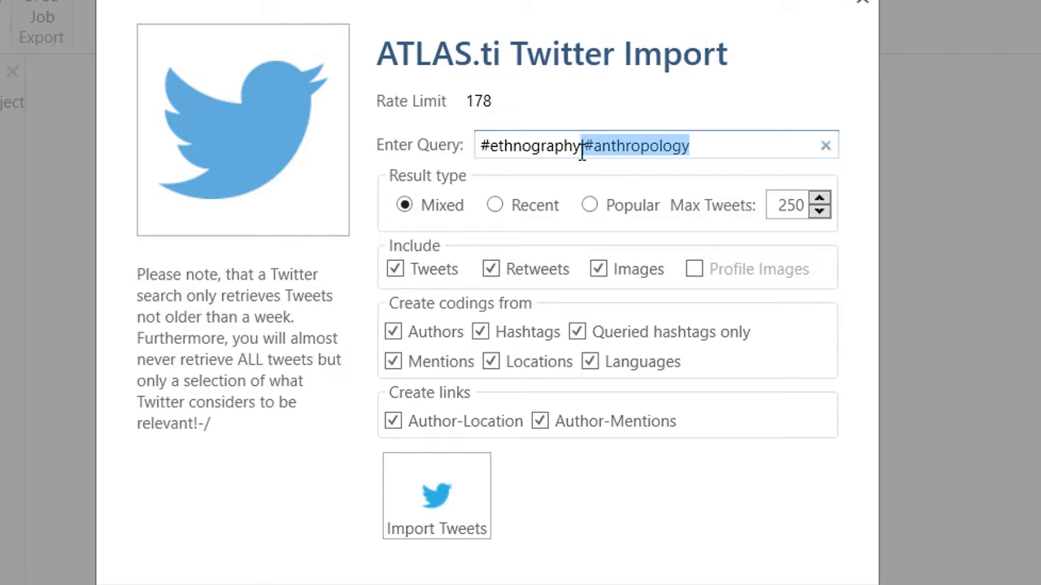
key("BackSpace")
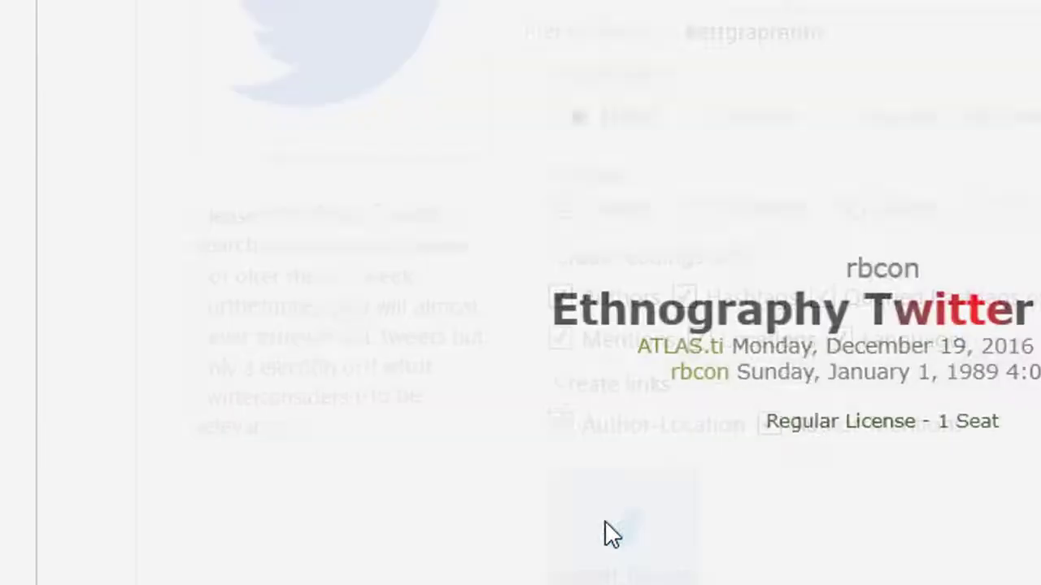
left_click(446, 389)
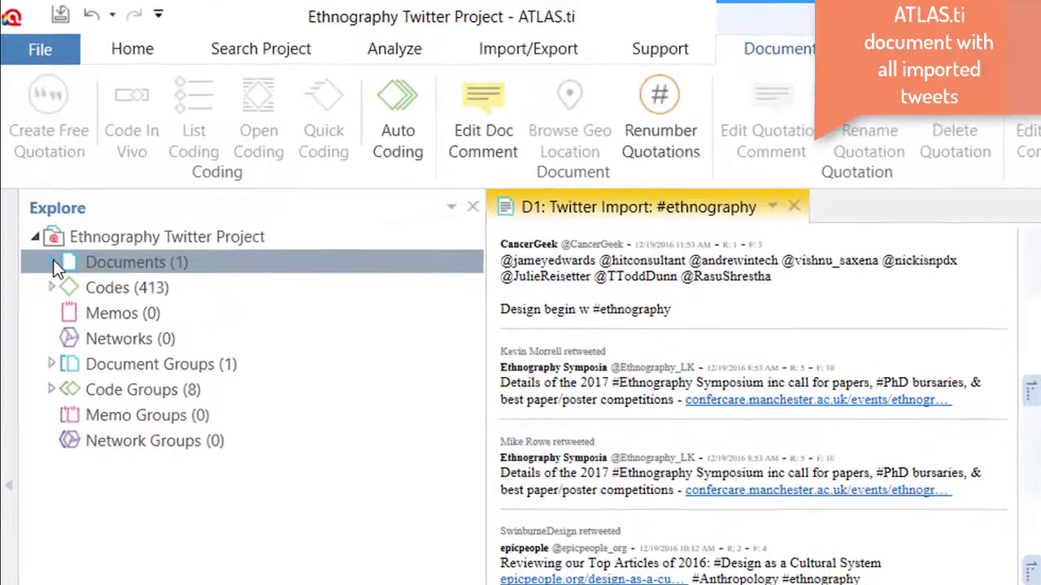
Expand the imported document's quotations, display tweet 1:3 in its context and widen the coding margin.
left_click(54, 268)
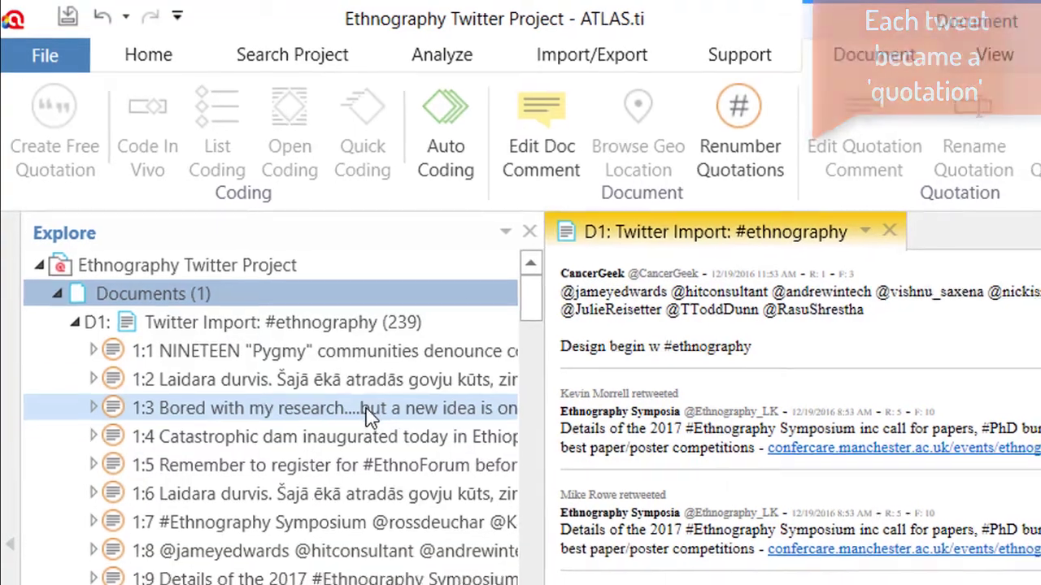
double_click(370, 419)
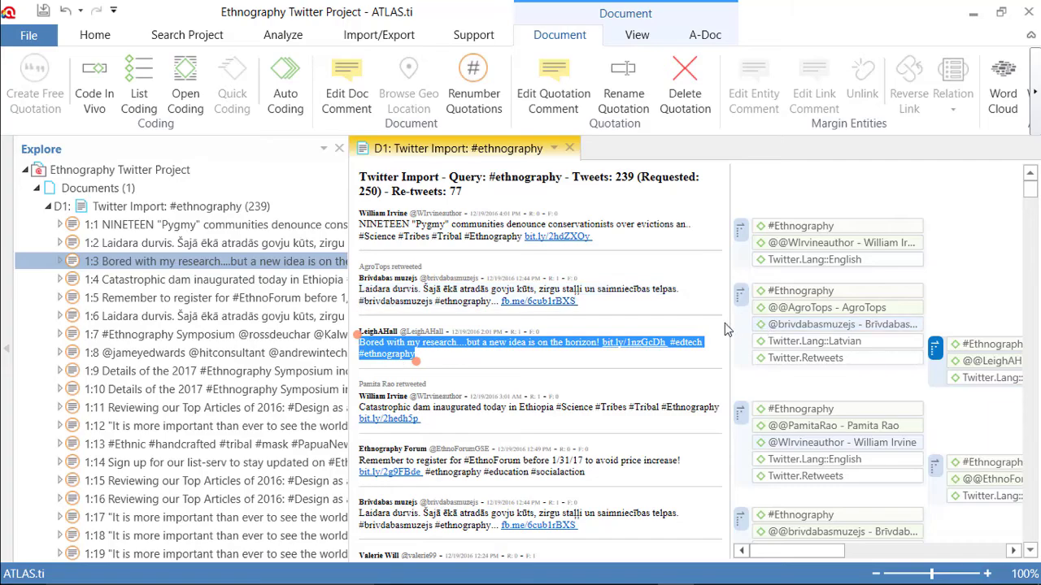
left_click_drag(728, 325, 688, 331)
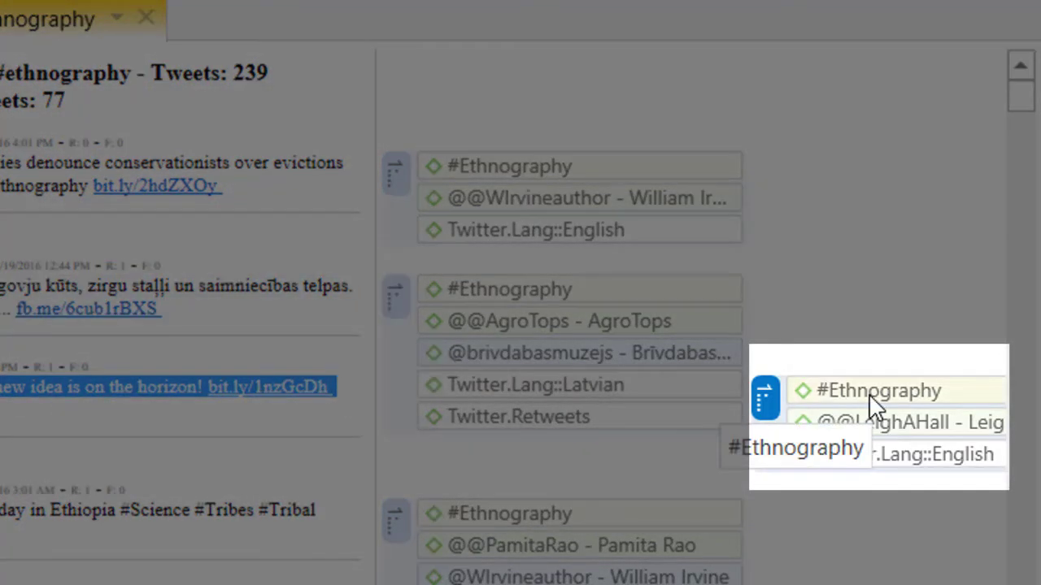
Inspect the hashtag, author and language codes attached to tweet 1:3 in the margin.
left_click(868, 395)
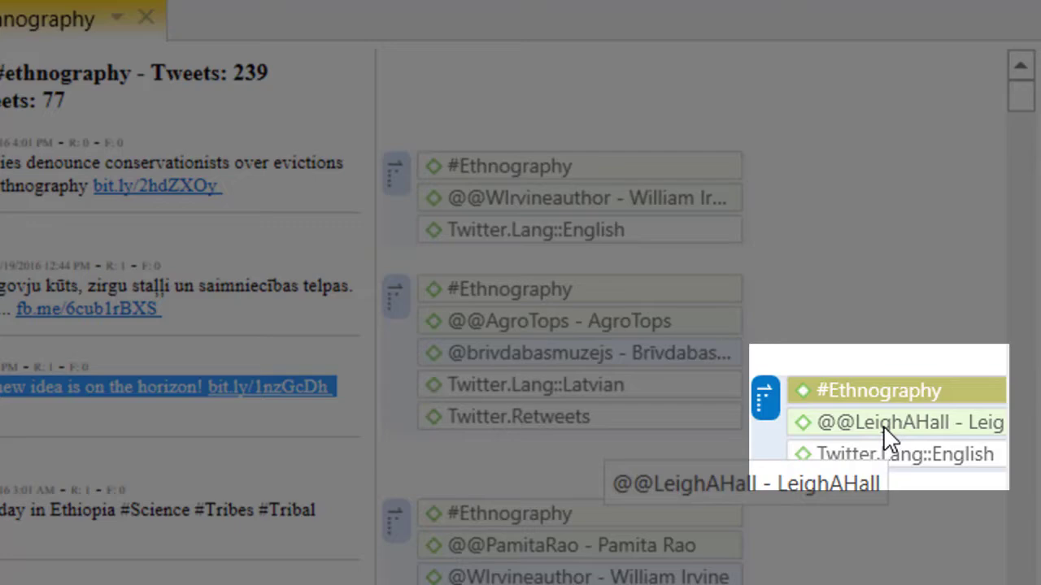
left_click(883, 425)
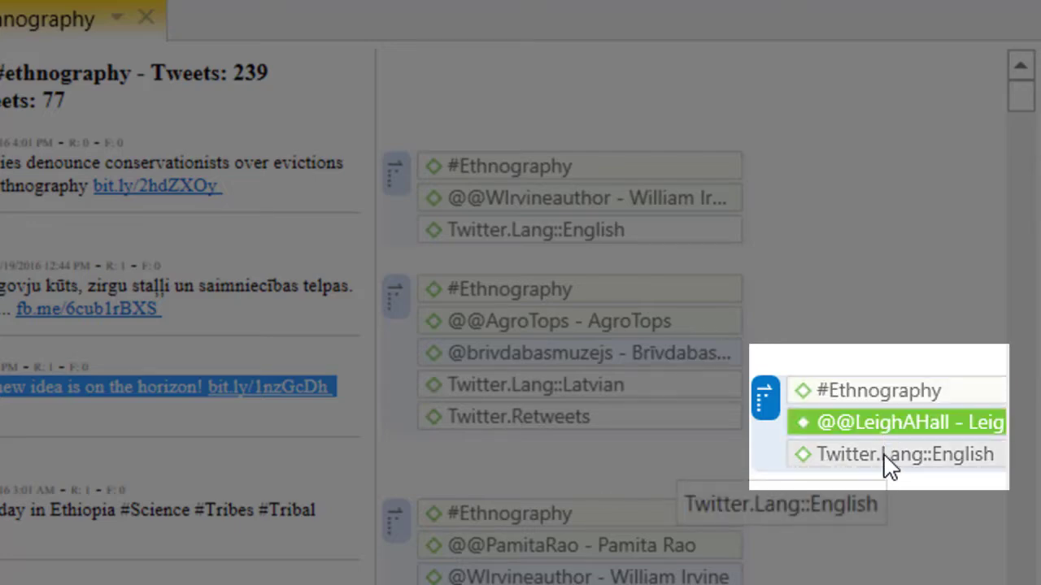
left_click(883, 461)
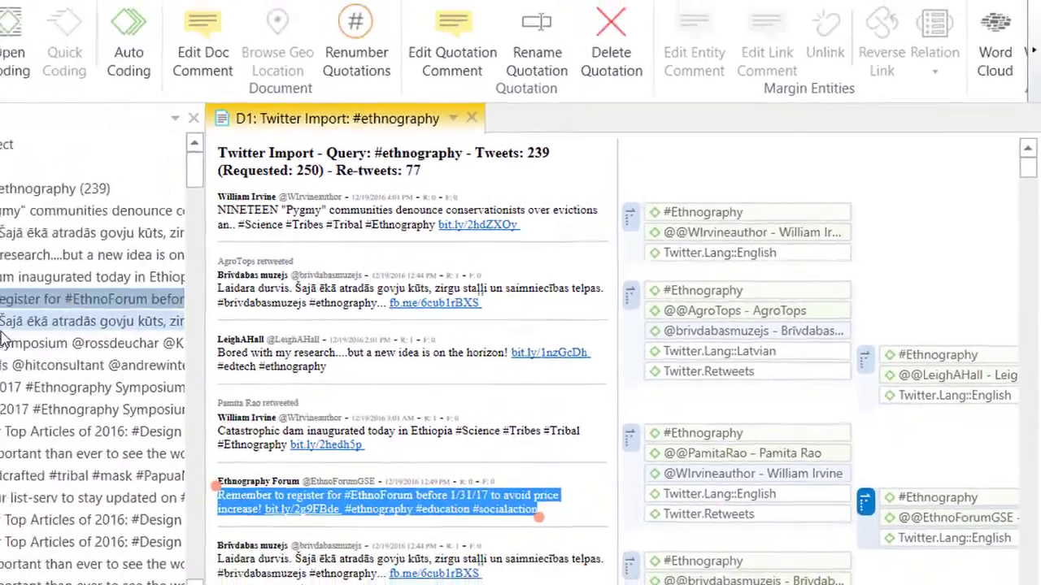
Browse tweet quotations 1:7, 1:9, 1:10 and 1:11 in the document along with their codes.
left_click(173, 335)
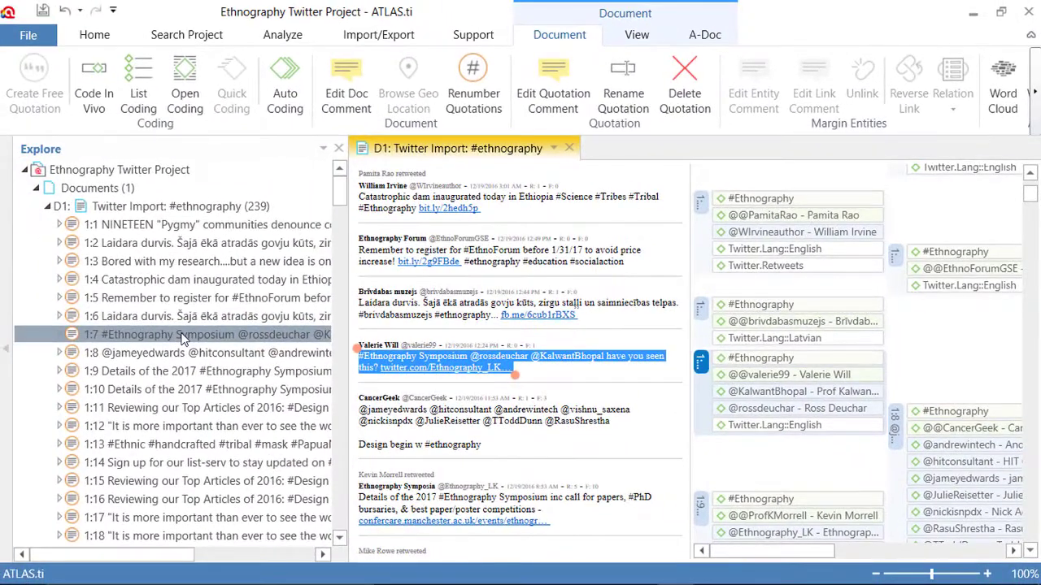
left_click(172, 370)
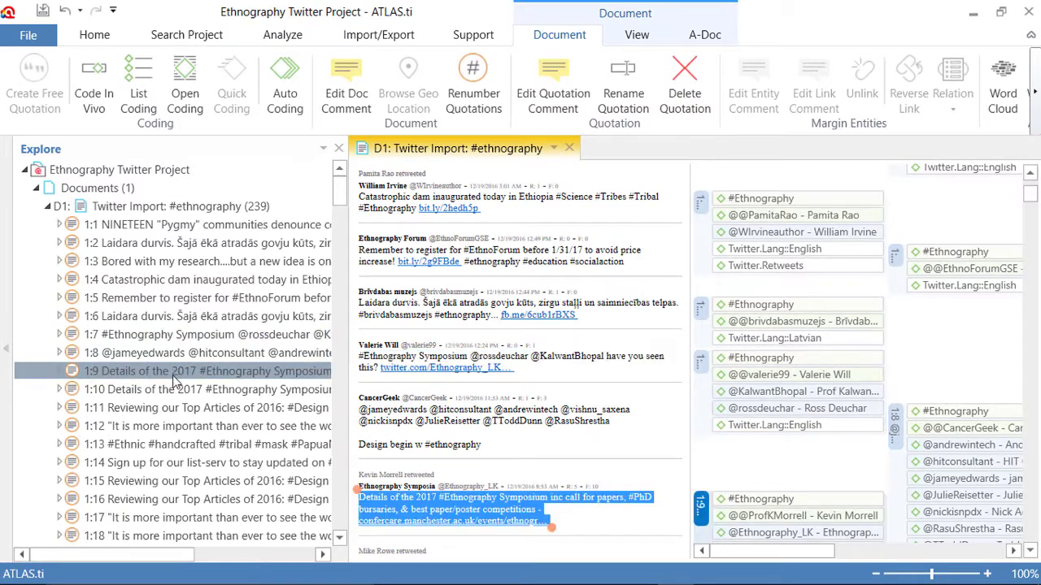
left_click(180, 391)
left_click(182, 409)
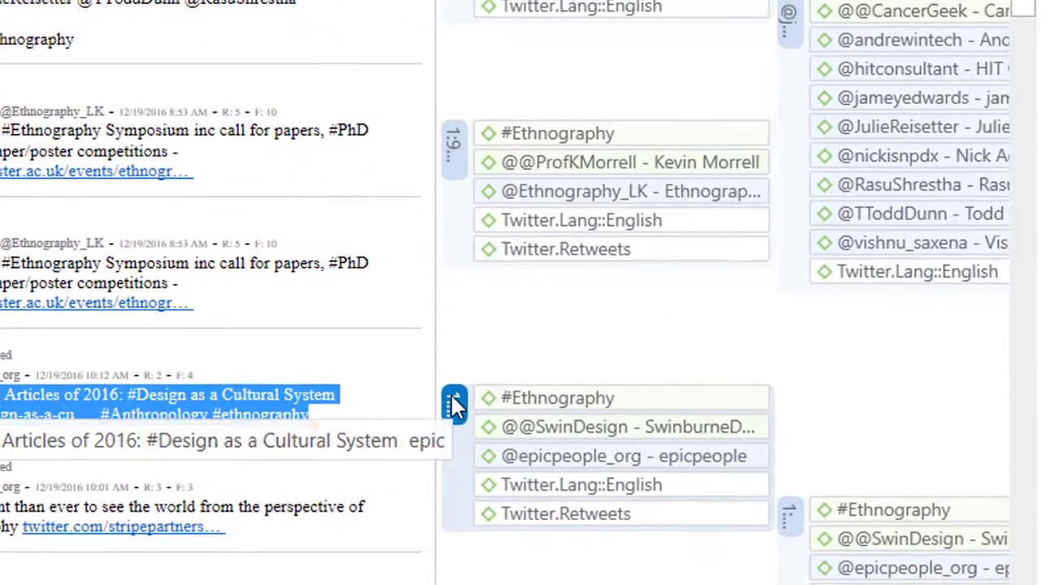
Open the network of quotation 1:11 in a maximized window and arrange it with an orthogonal layout.
right_click(598, 420)
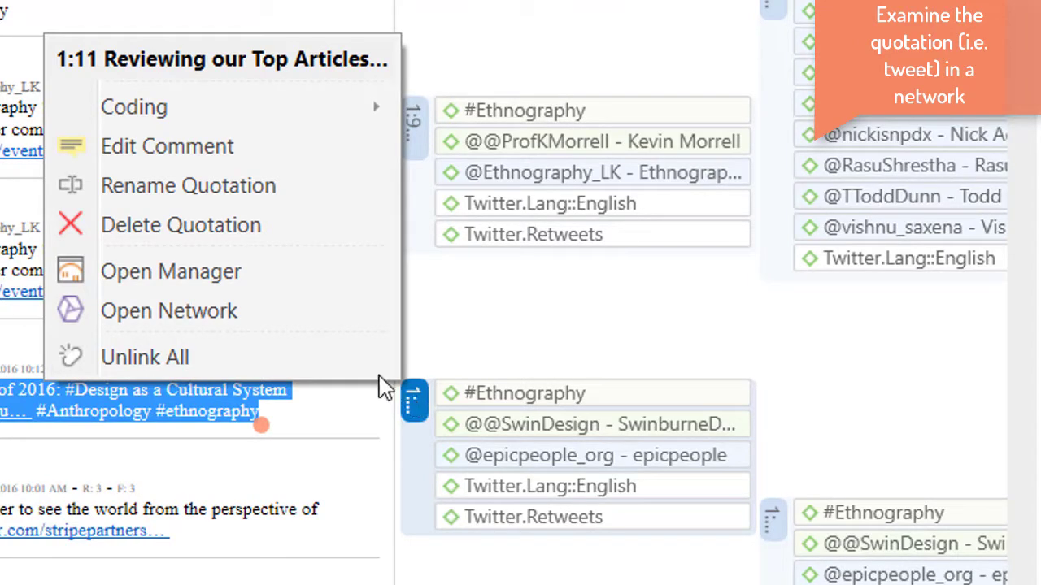
left_click(200, 317)
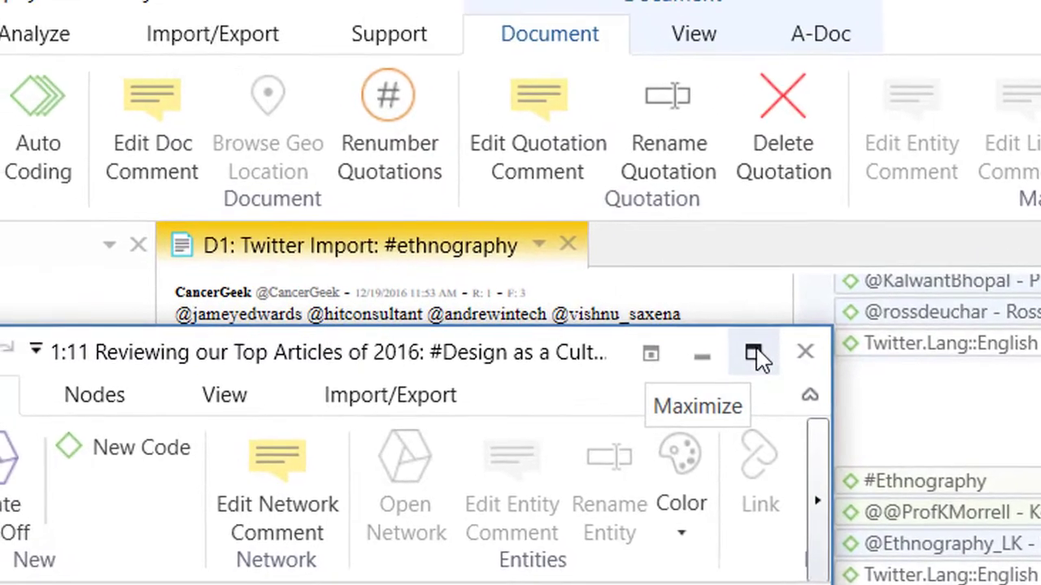
left_click(676, 282)
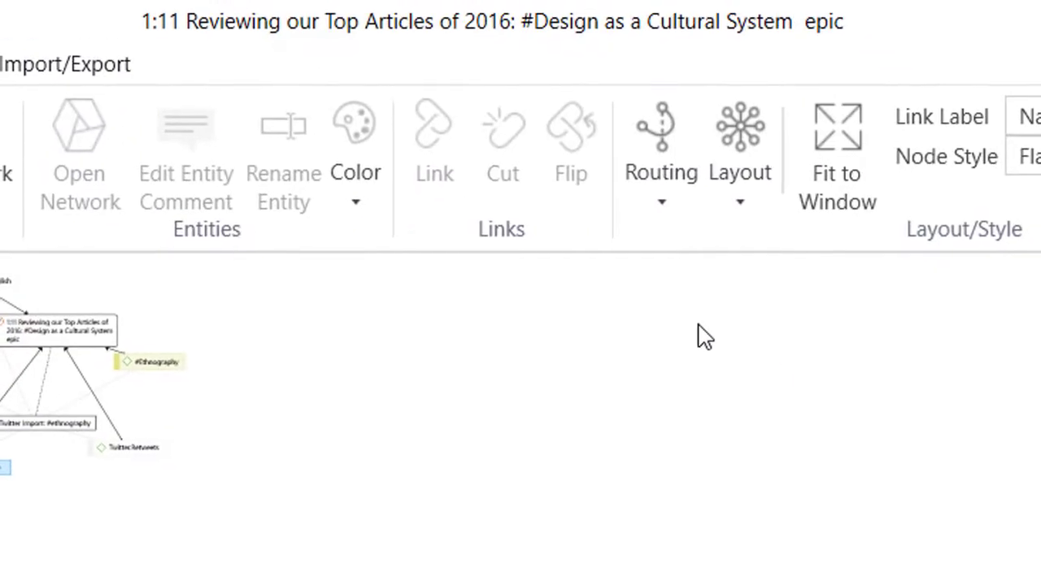
left_click(741, 205)
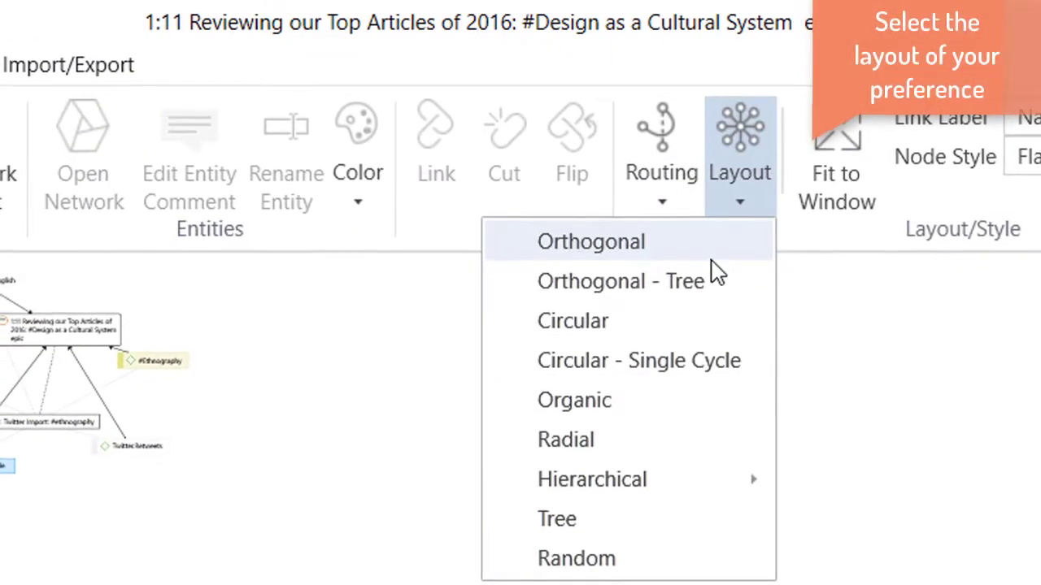
left_click(712, 271)
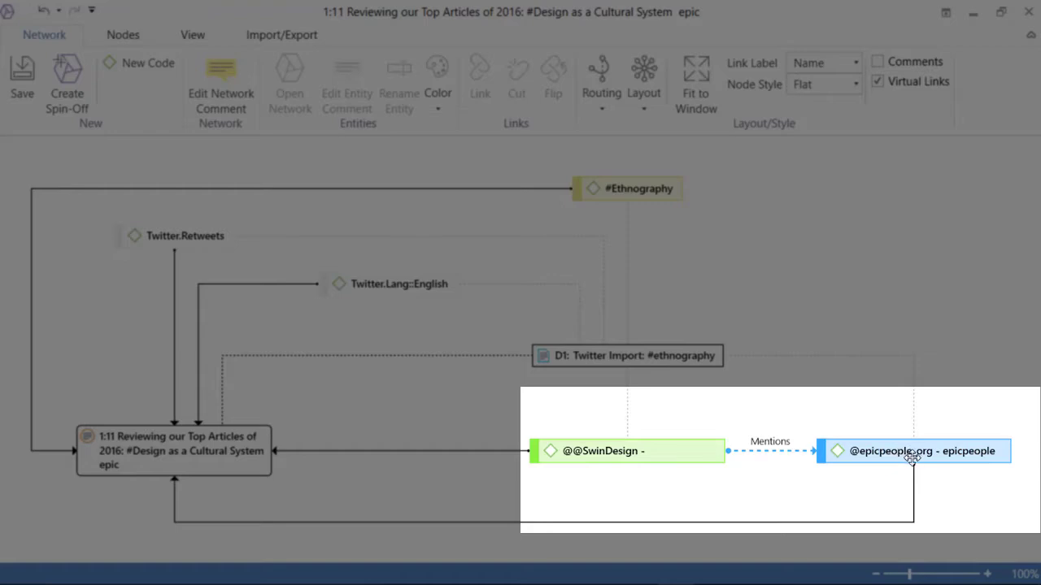
left_click(916, 458)
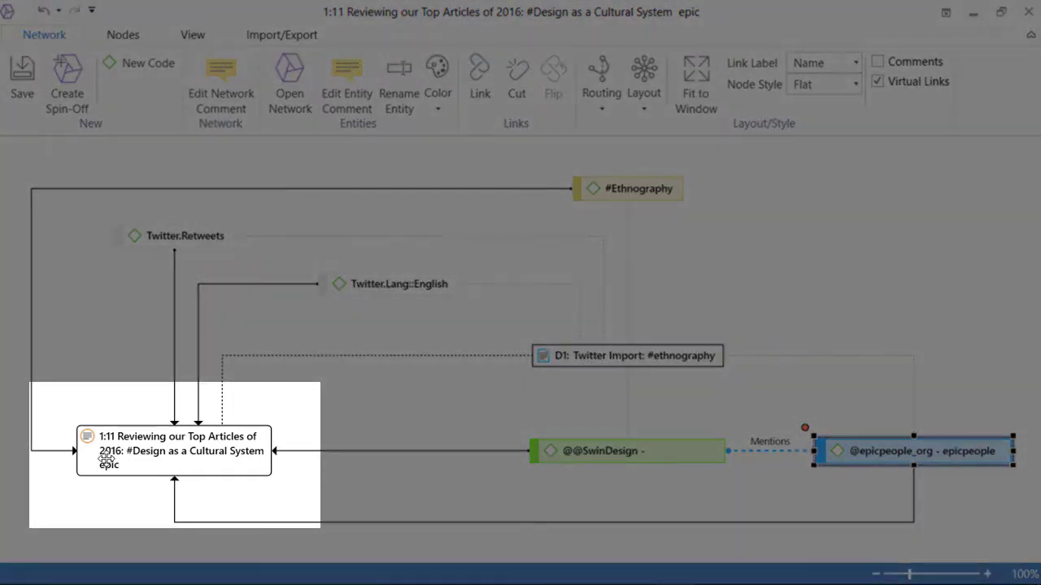
left_click(166, 457)
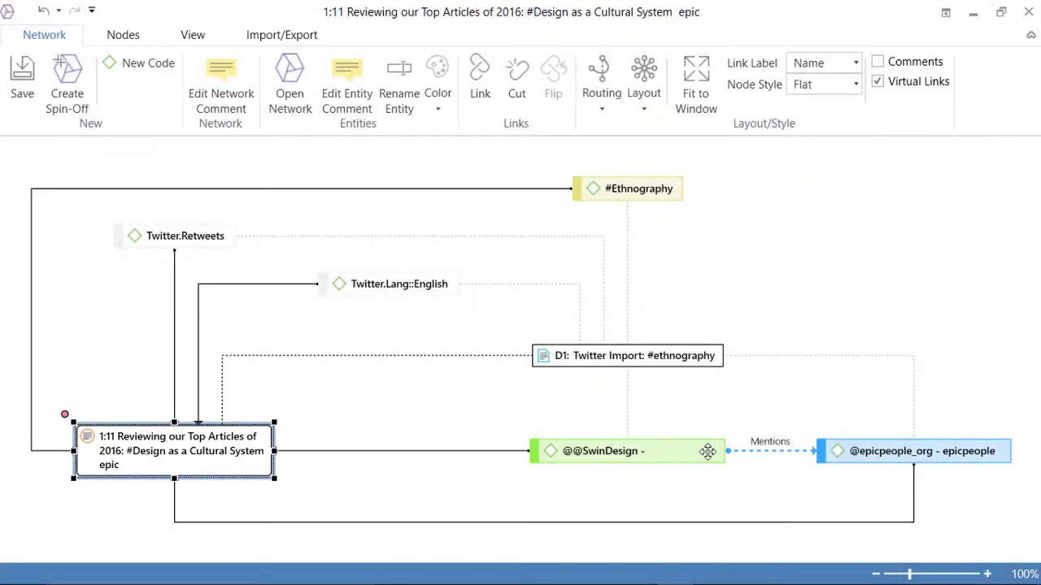
left_click(623, 457)
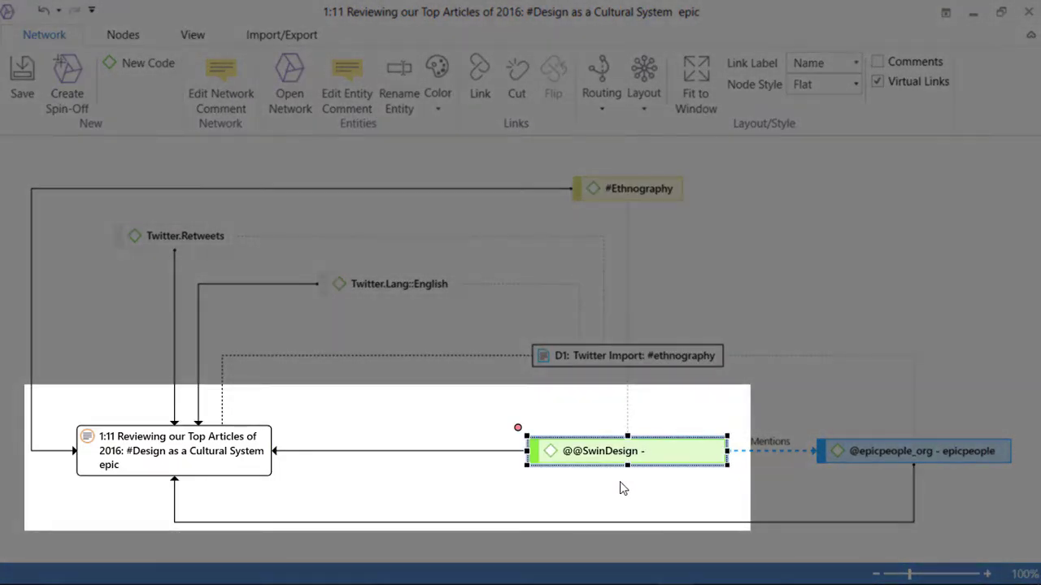
left_click(196, 440)
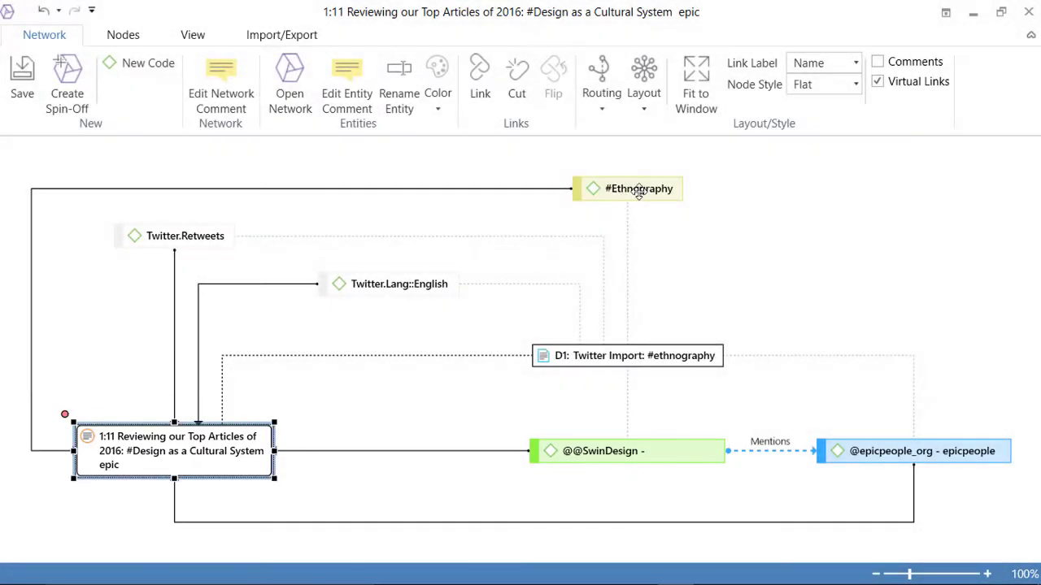
Examine the #Ethnography, Twitter.Lang::English and Twitter.Retweets codes and the Twitter import document linked to quotation 1:11 in the network.
left_click(641, 190)
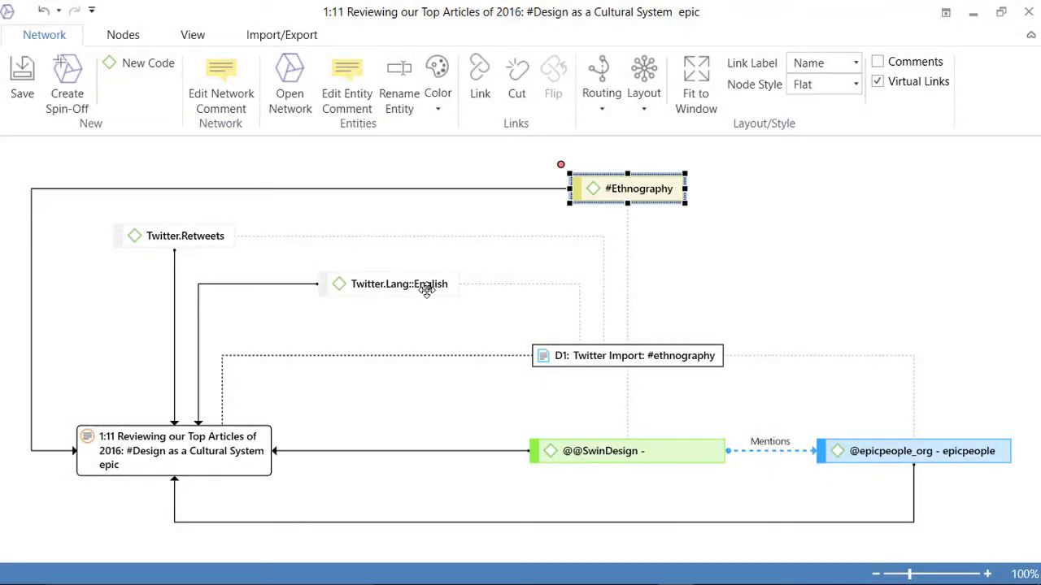
left_click(426, 291)
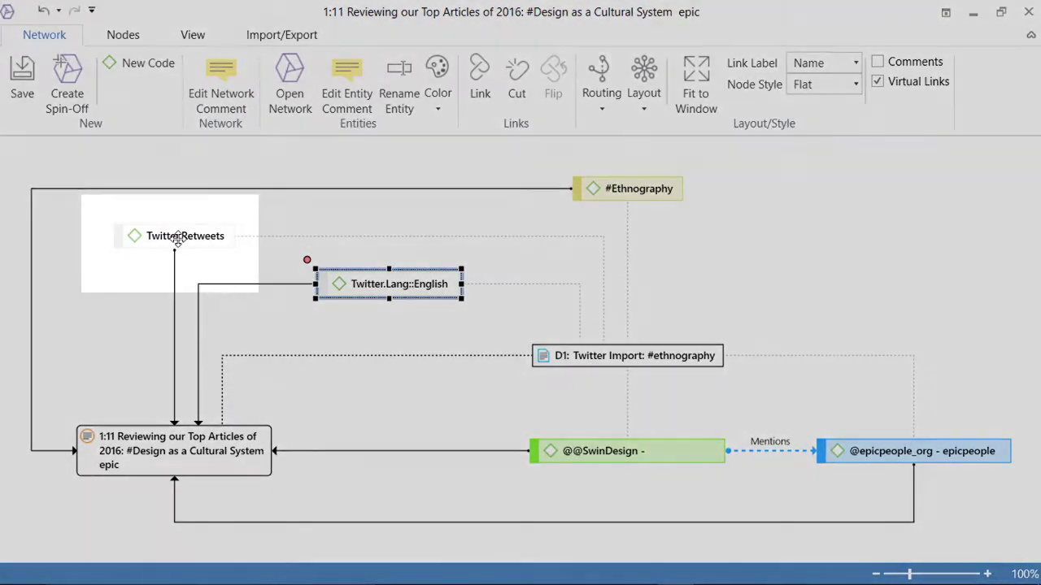
left_click(177, 240)
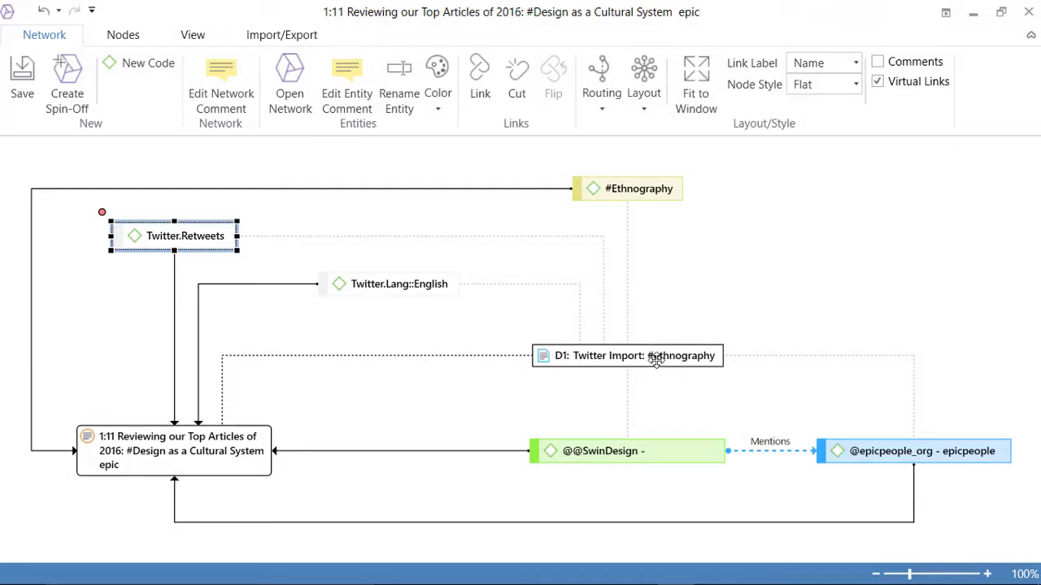
left_click(655, 361)
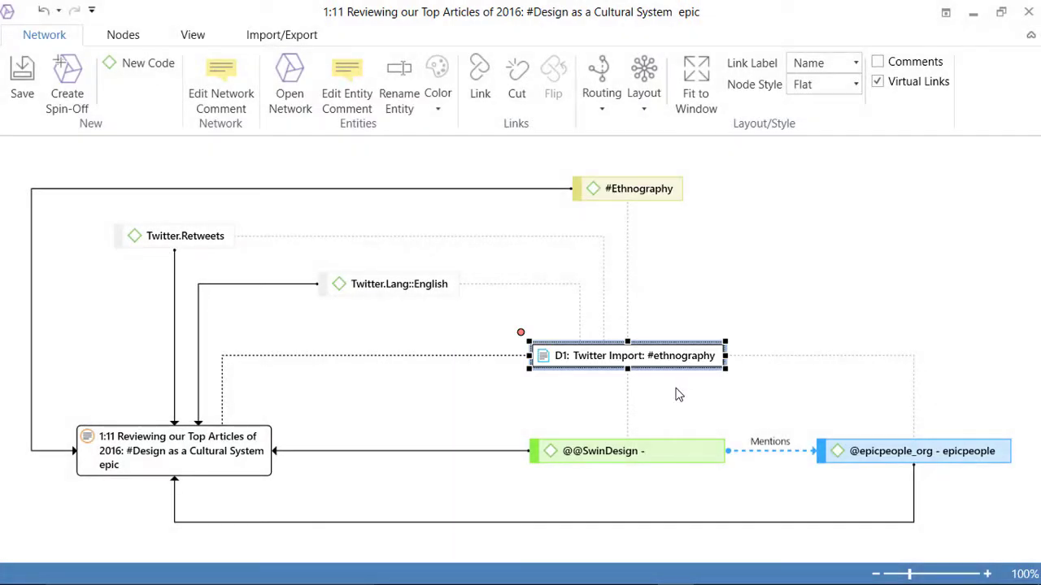
Remove the Twitter import document node and the Twitter.Lang::English code node from the network view.
right_click(640, 358)
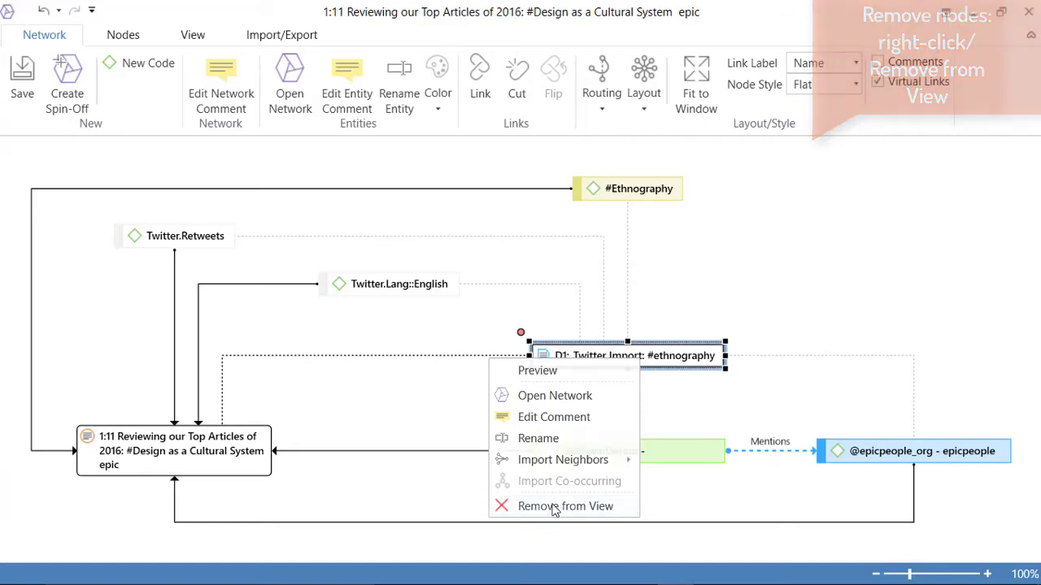
left_click(554, 508)
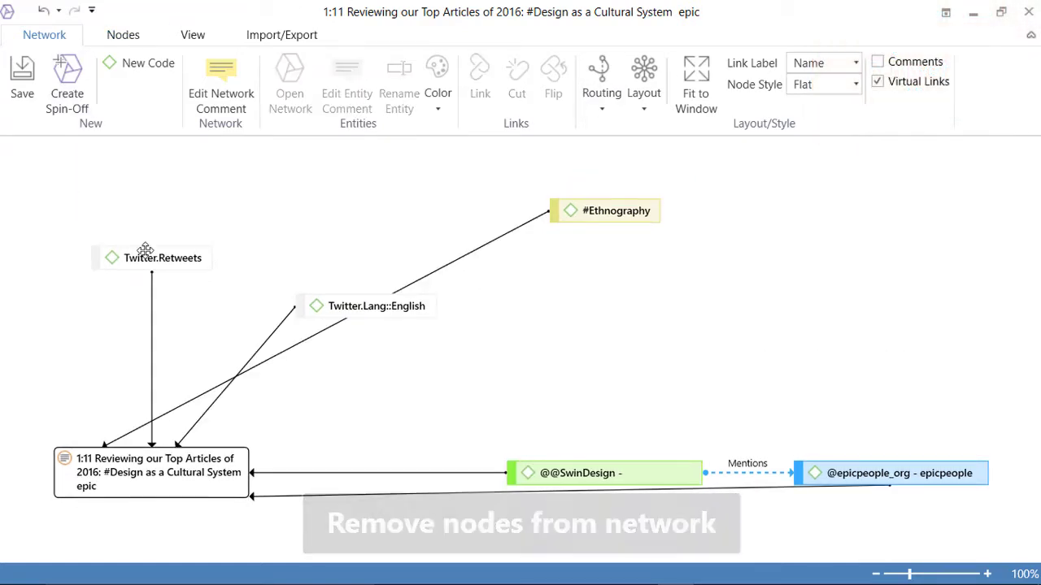
right_click(352, 302)
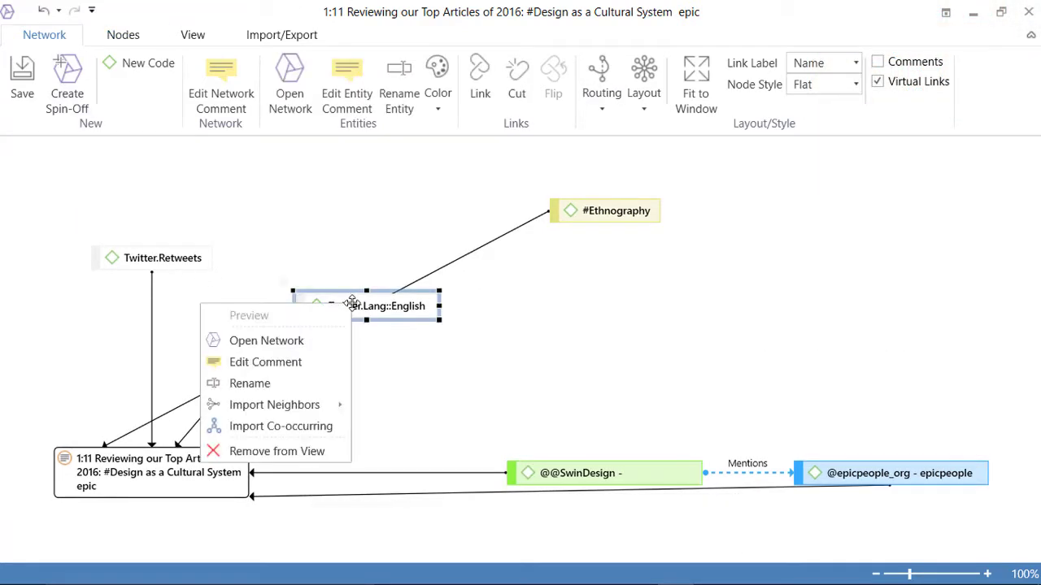
left_click(279, 452)
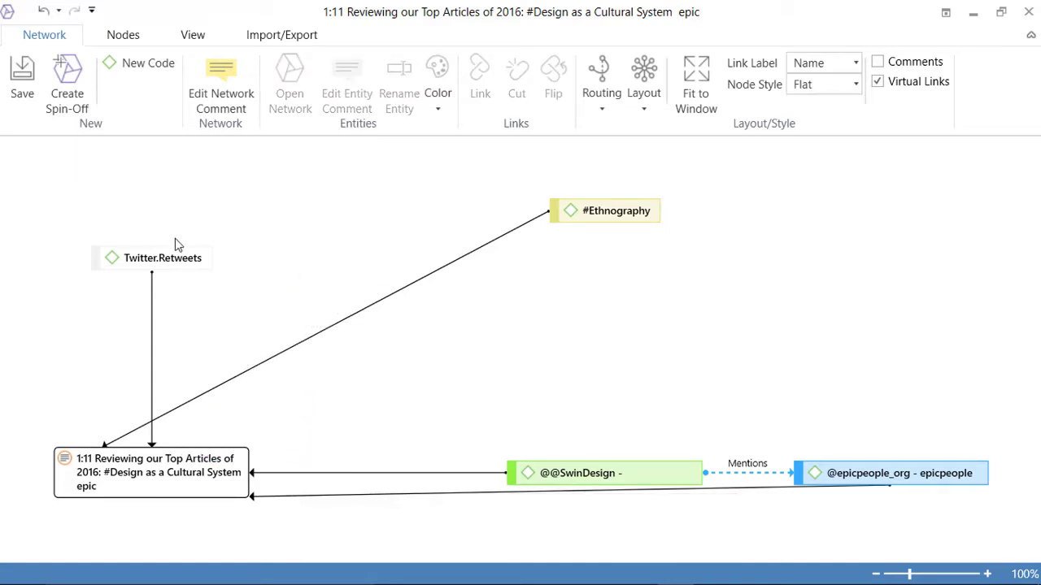
Rearrange the remaining nodes around quotation 1:11 with an orthogonal layout.
mouse_move(177, 262)
left_mouse_down()
mouse_move(176, 275)
mouse_move(179, 253)
left_mouse_up()
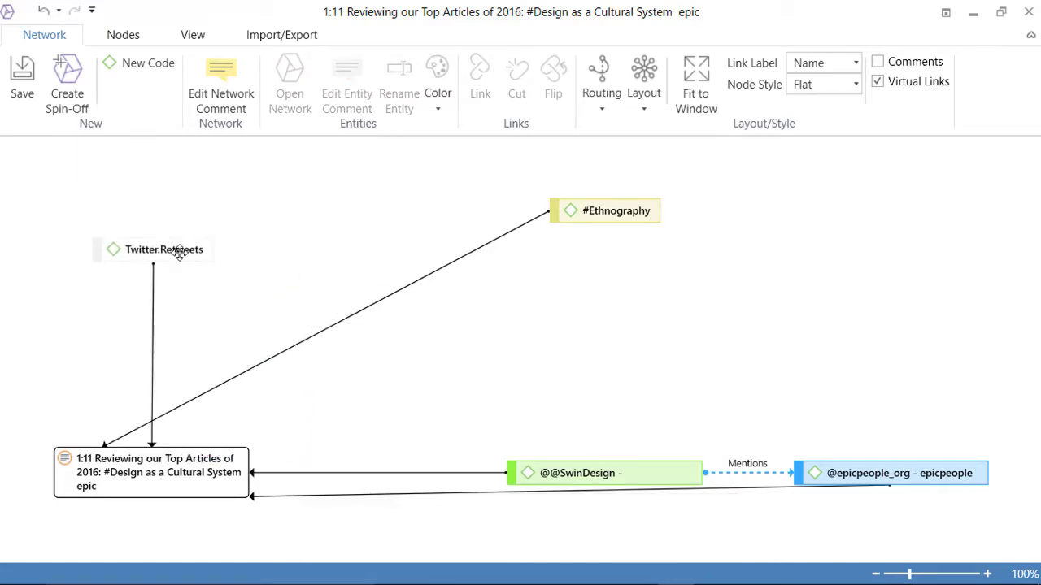
left_click(643, 104)
left_click(569, 161)
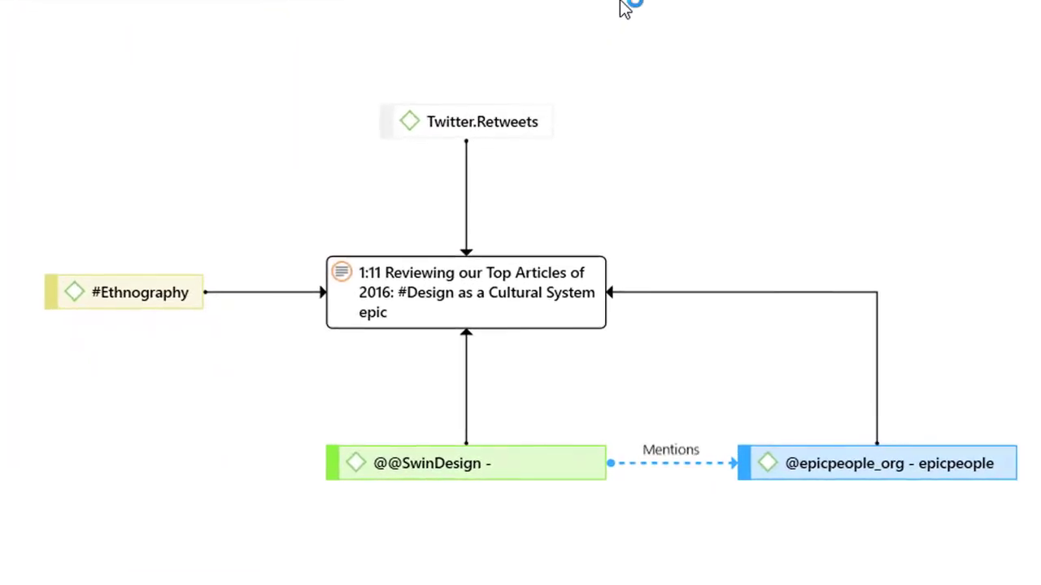
left_click(463, 300)
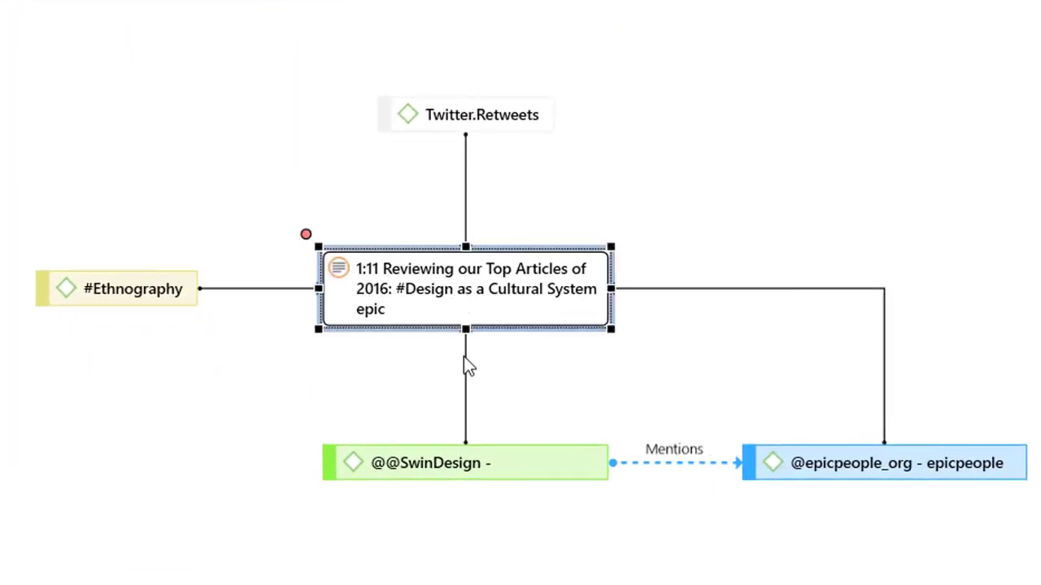
left_click(117, 294)
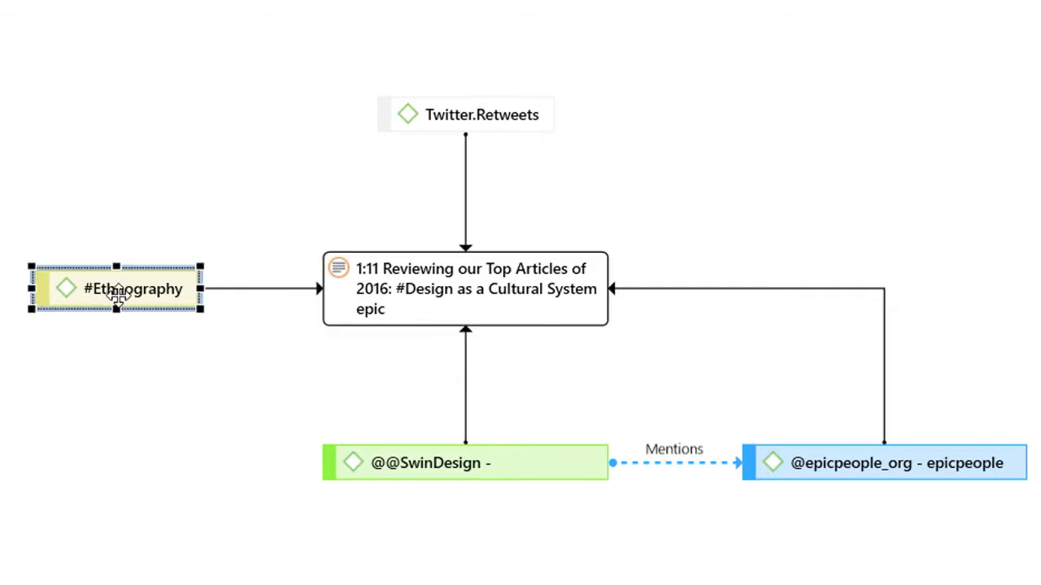
left_click(481, 111)
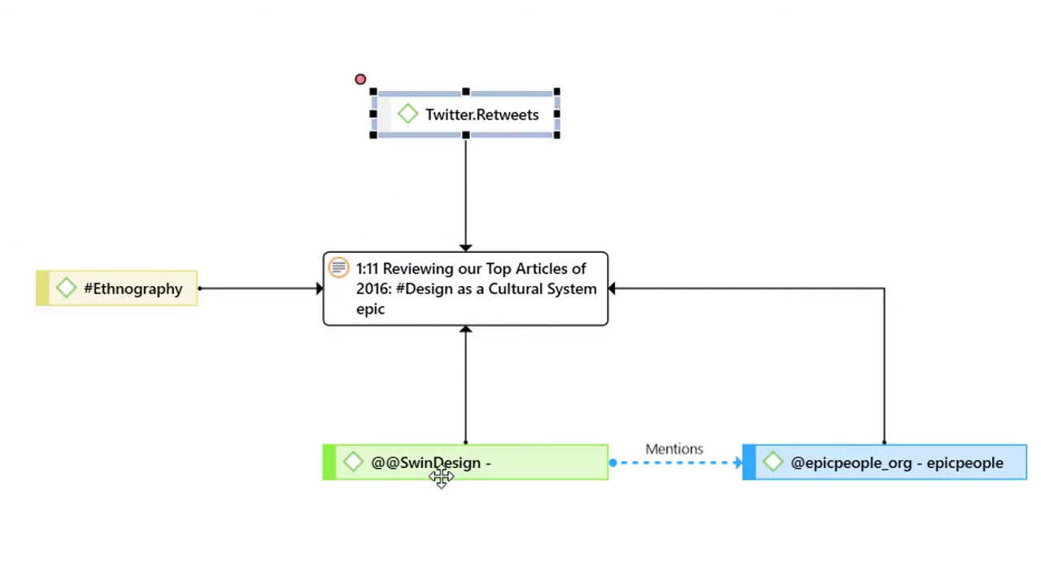
left_click(471, 467)
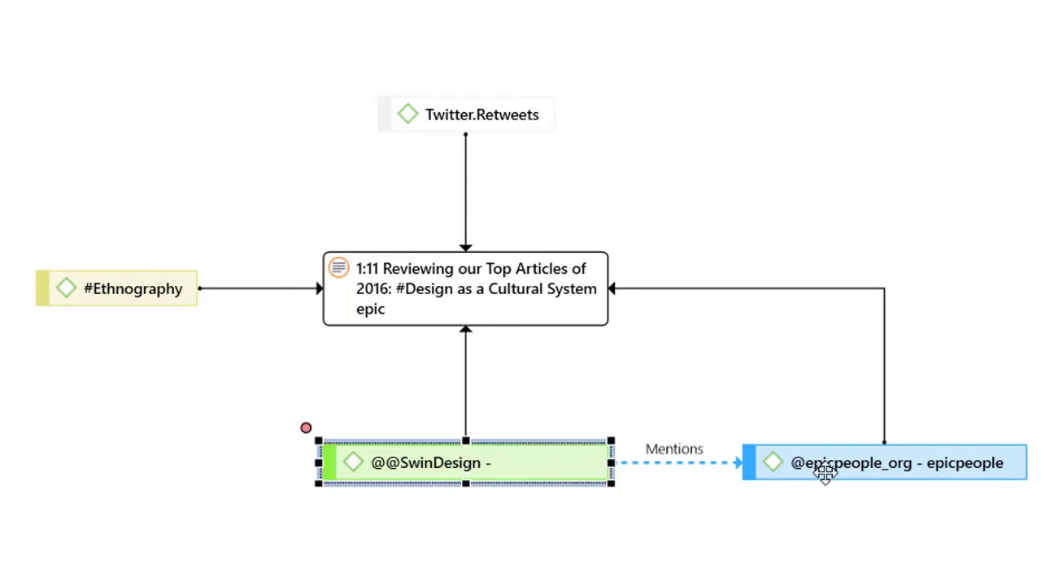
left_click(883, 459)
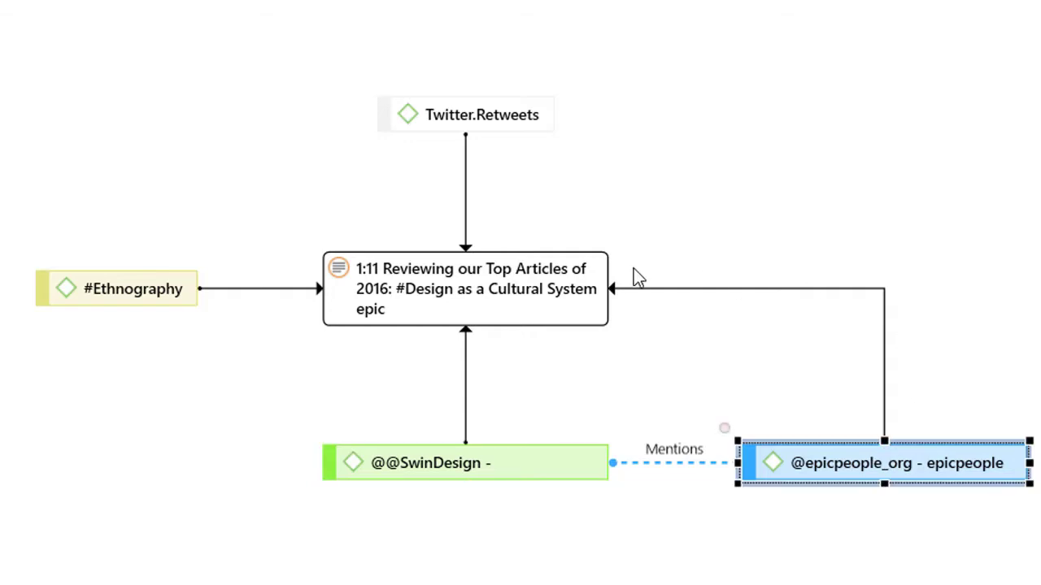
left_click(480, 275)
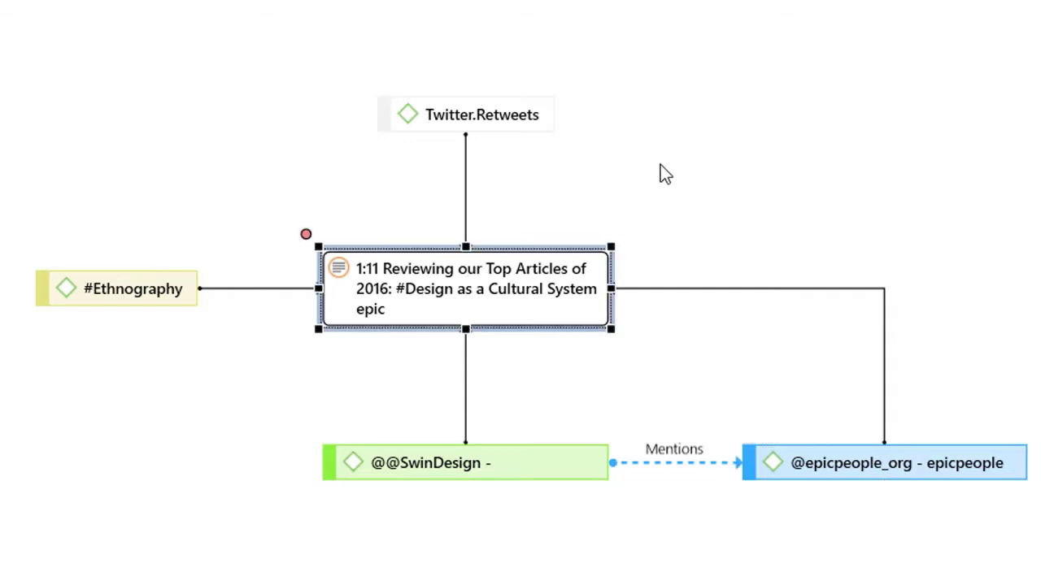
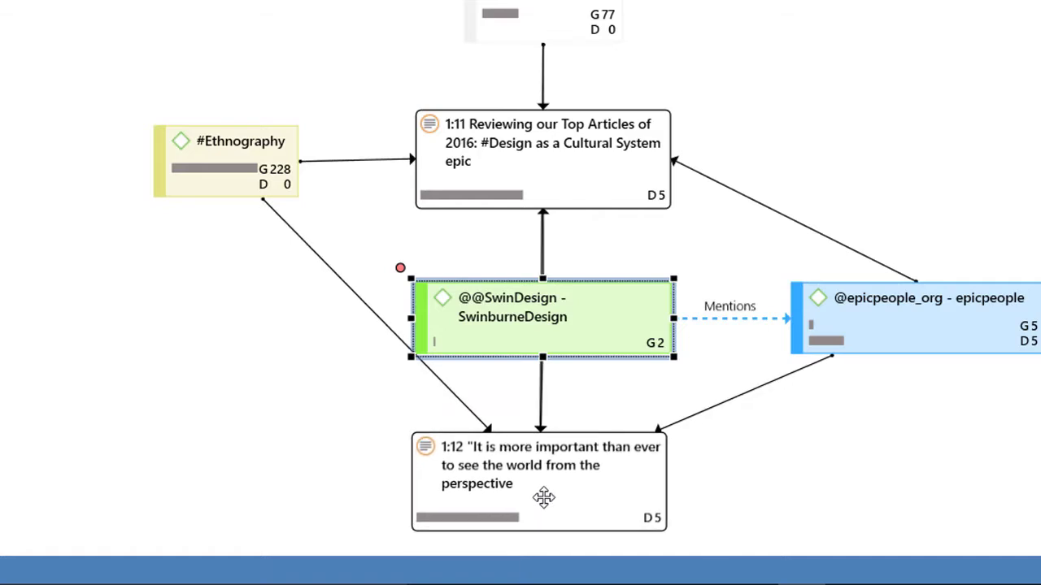
left_click(818, 328)
left_click(589, 325)
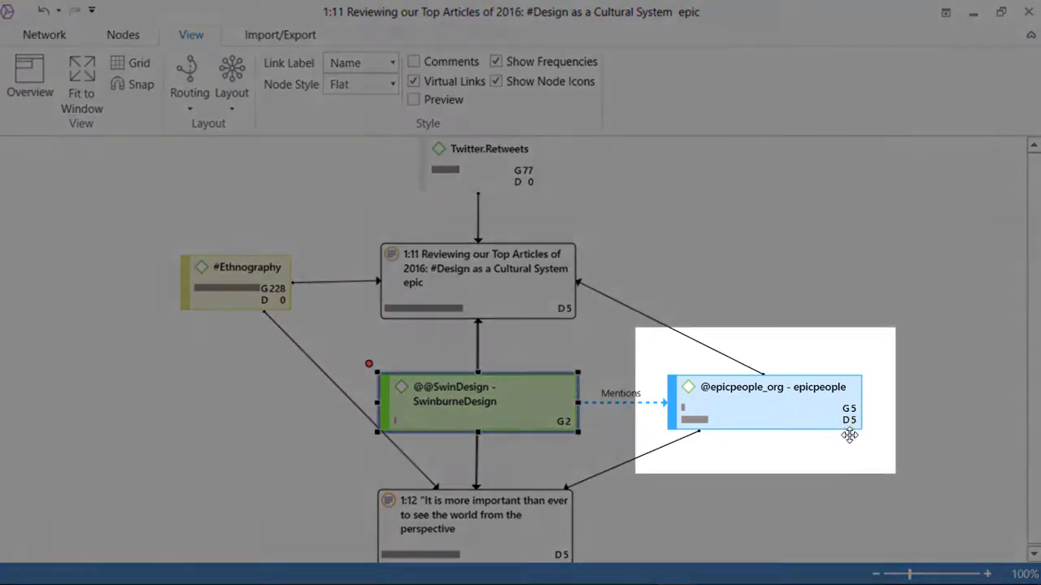
left_click(788, 416)
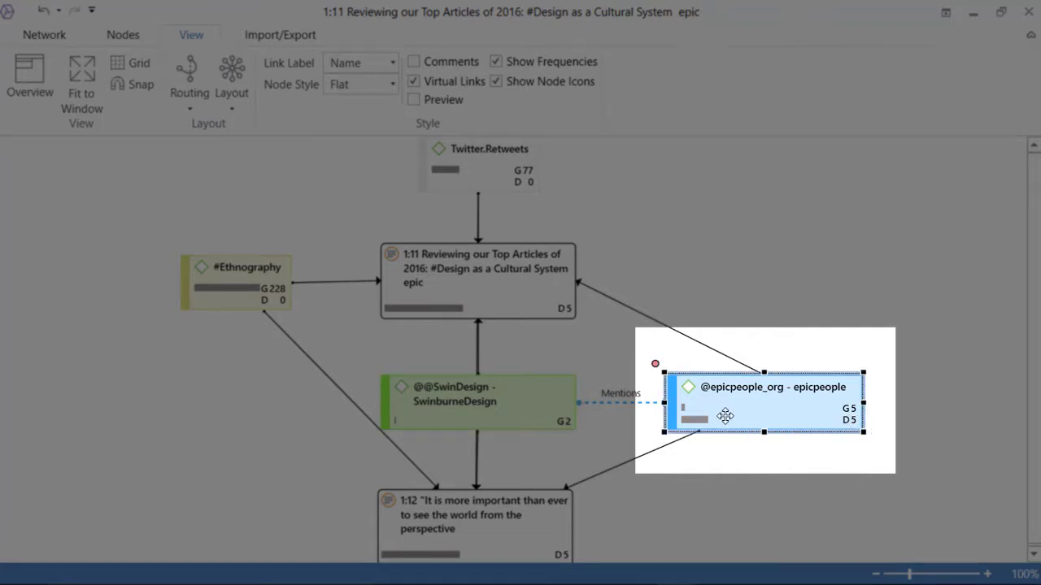
mouse_move(726, 418)
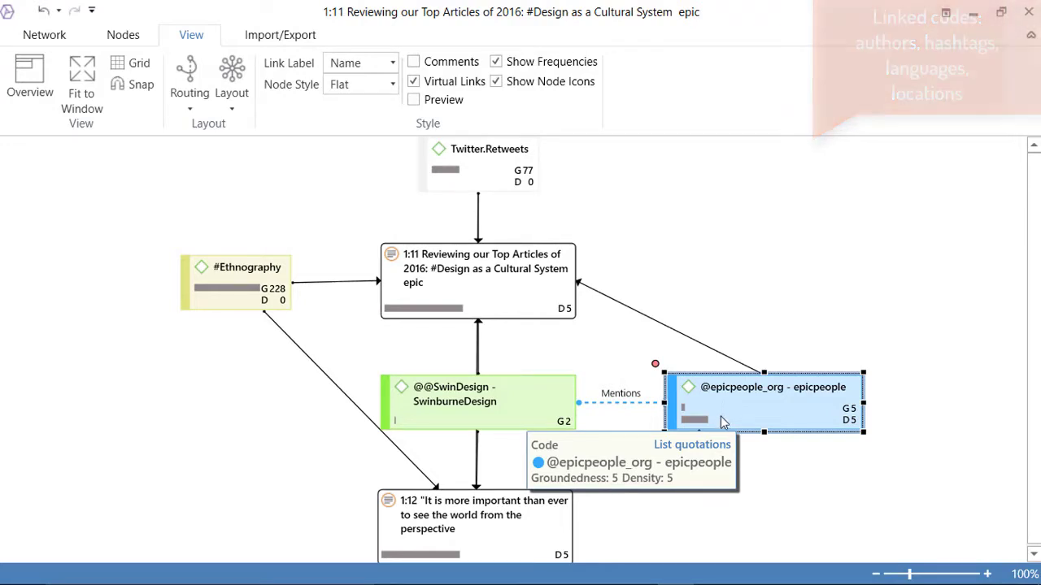
Try the Orthogonal - Tree layout and the Orthogonal layout on the network of quotations 1:11 and 1:12.
left_click(235, 104)
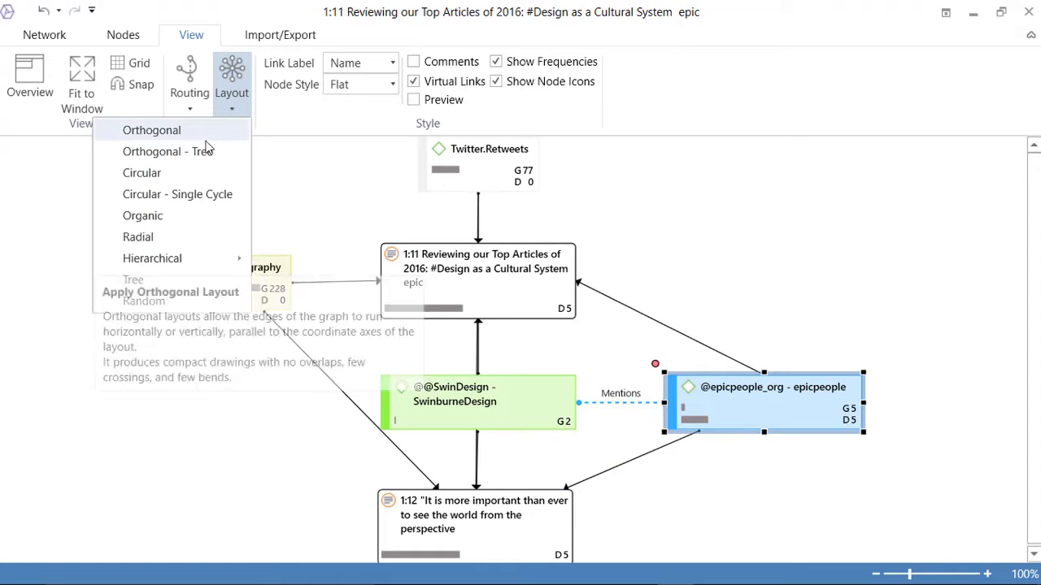
left_click(203, 153)
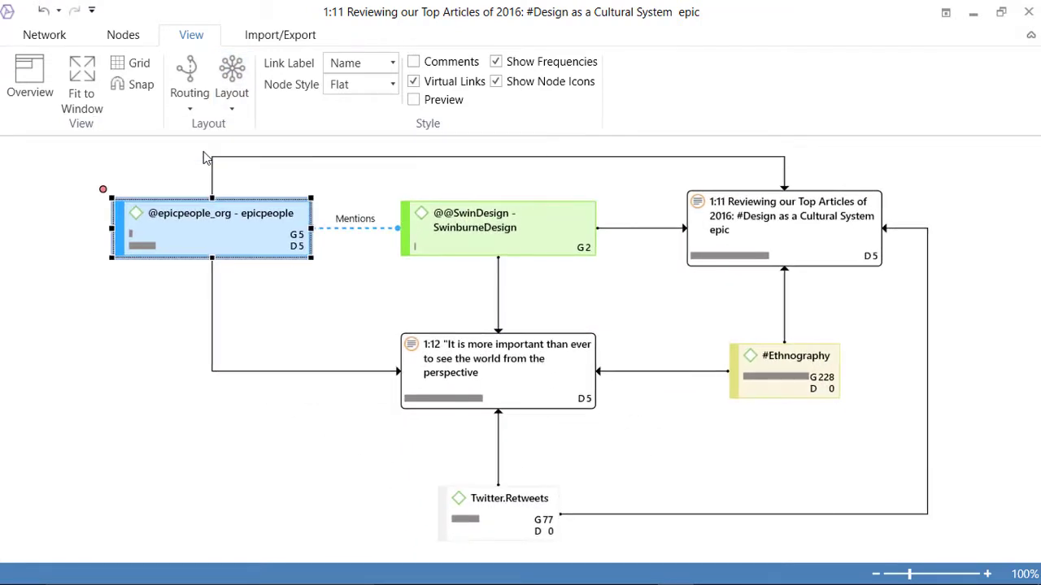
left_click(147, 390)
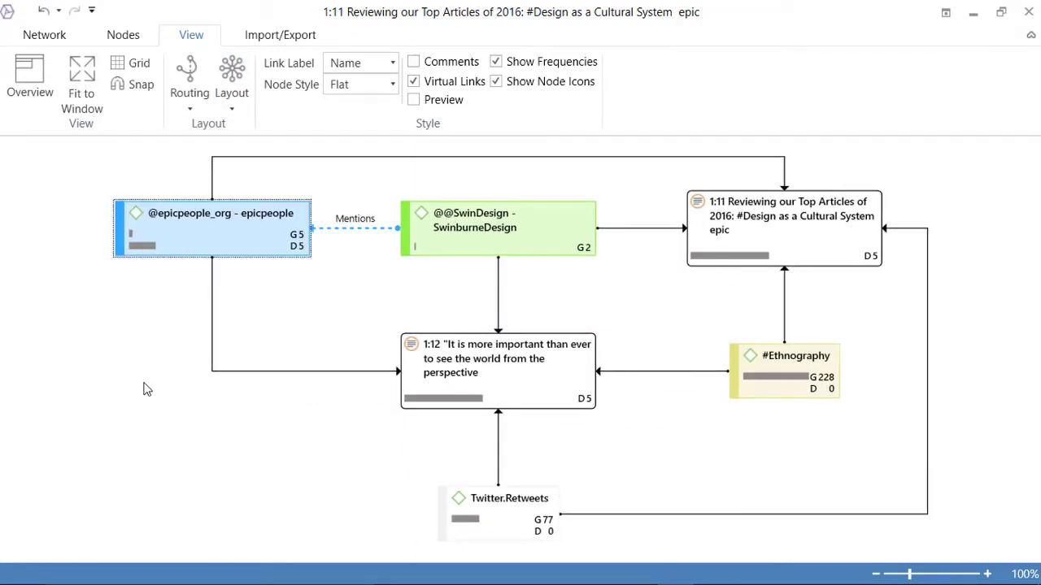
left_click(229, 111)
left_click(202, 129)
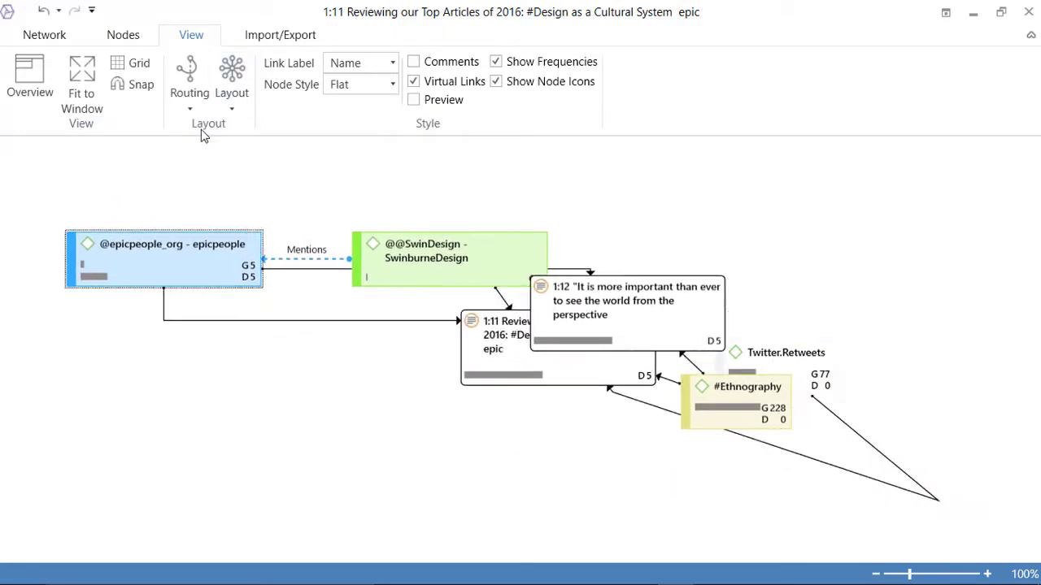
Try the Circular layout on the network and reroute its links as poly lines.
left_click(231, 109)
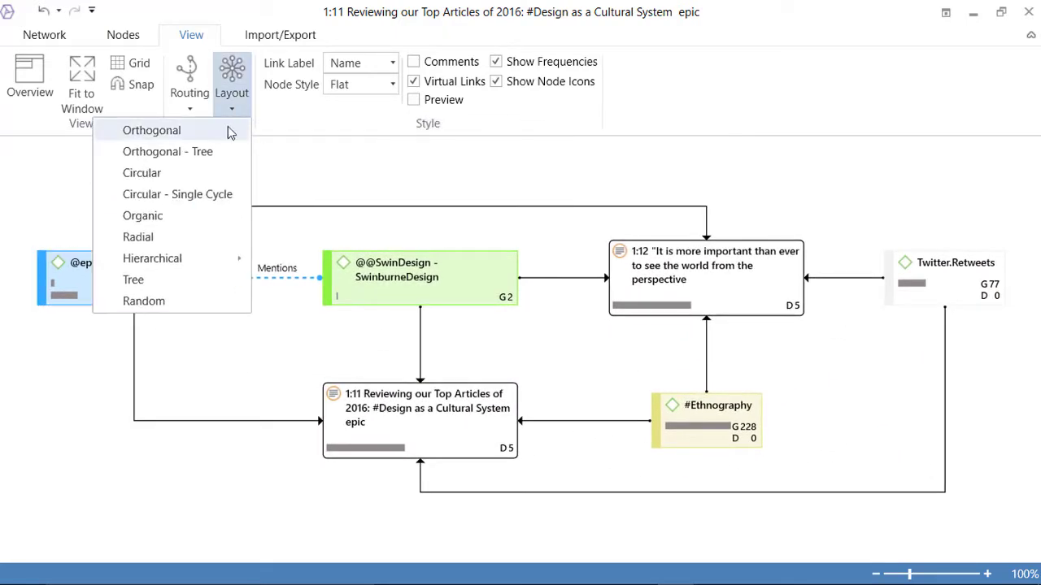
left_click(199, 176)
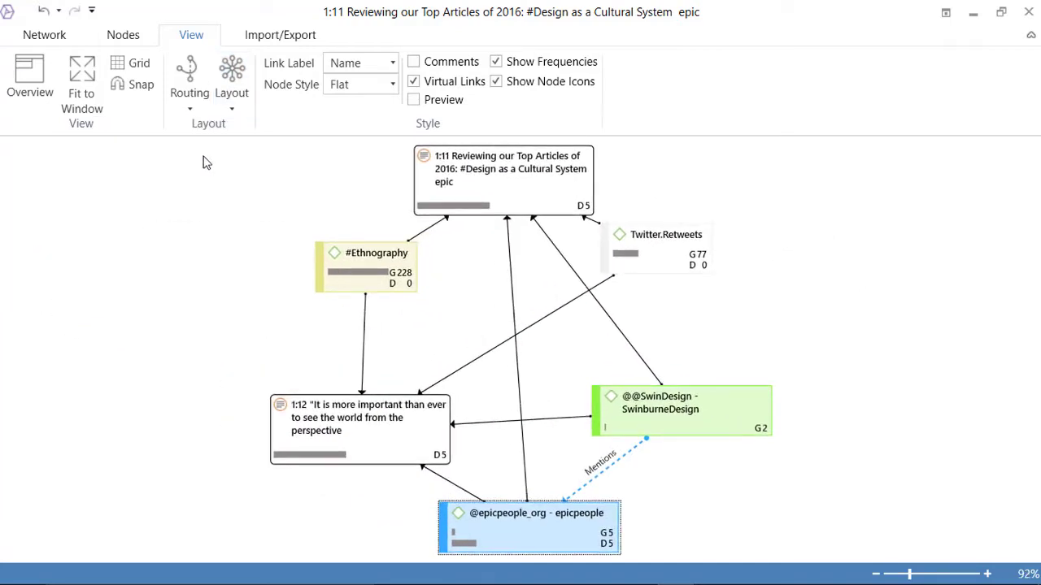
left_click(230, 109)
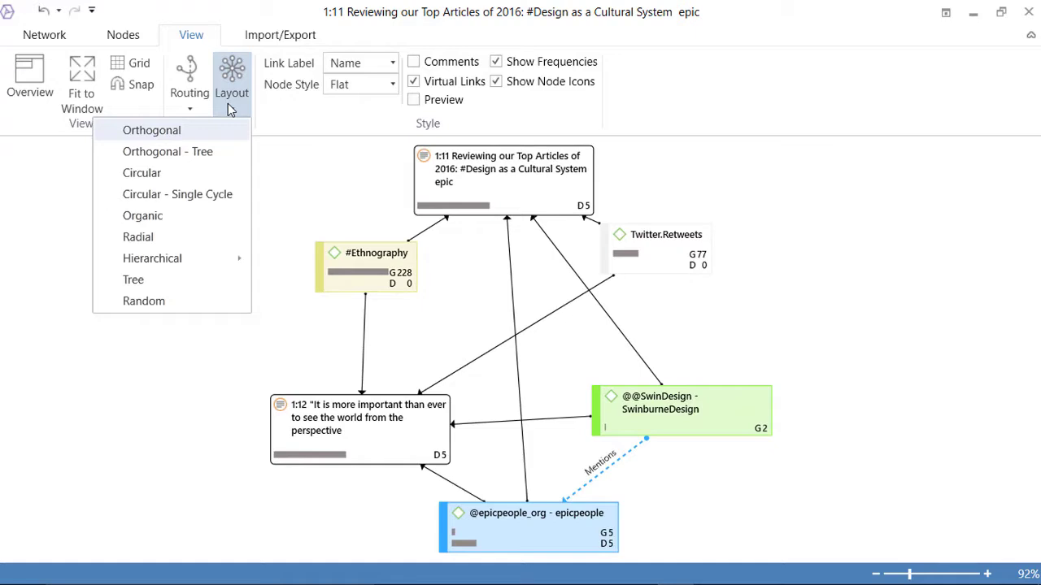
left_click(193, 112)
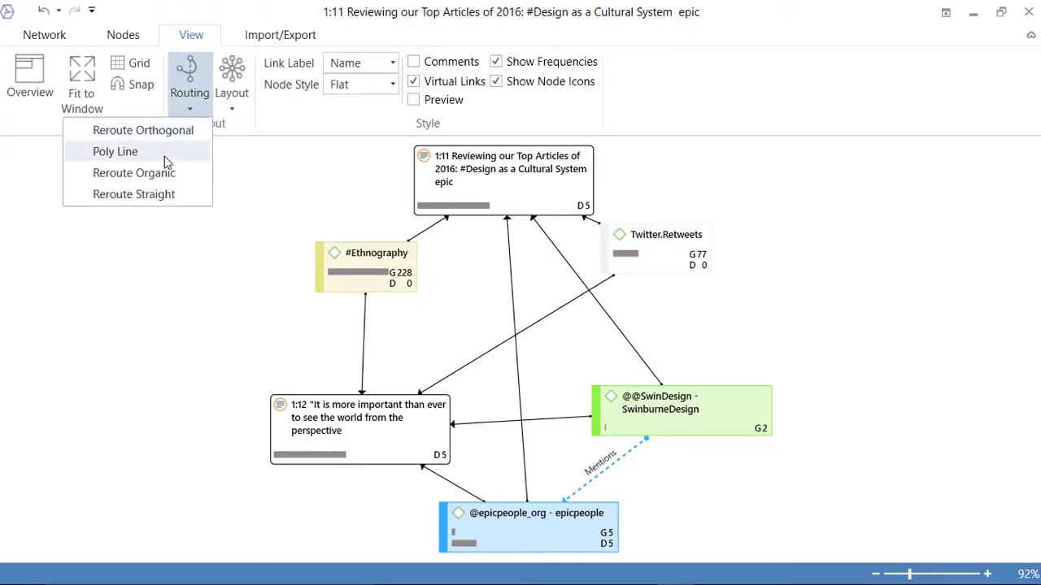
left_click(106, 153)
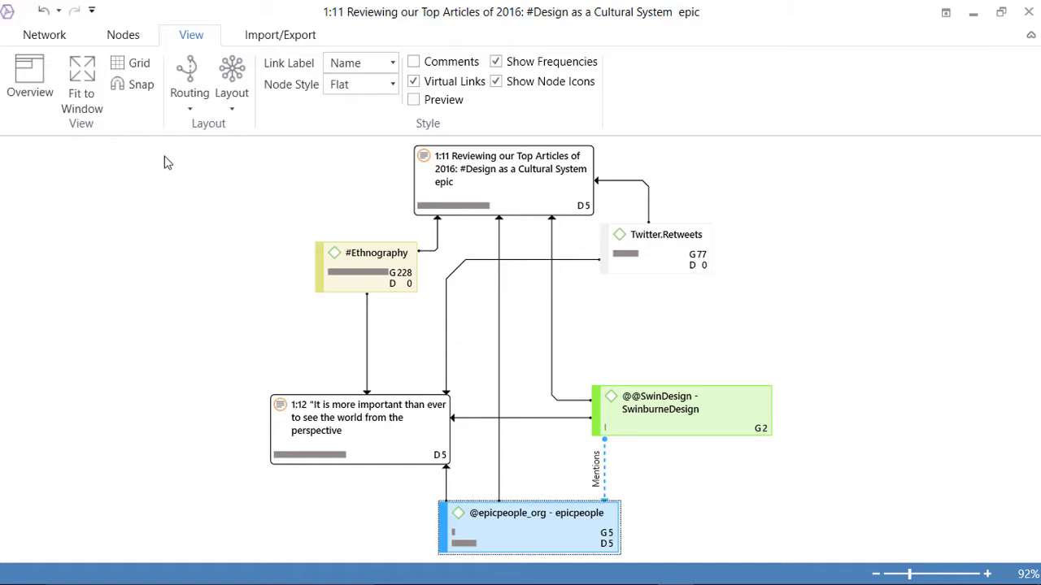
Try the Circular - Single Cycle layout and the Organic layout on the network.
left_click(232, 109)
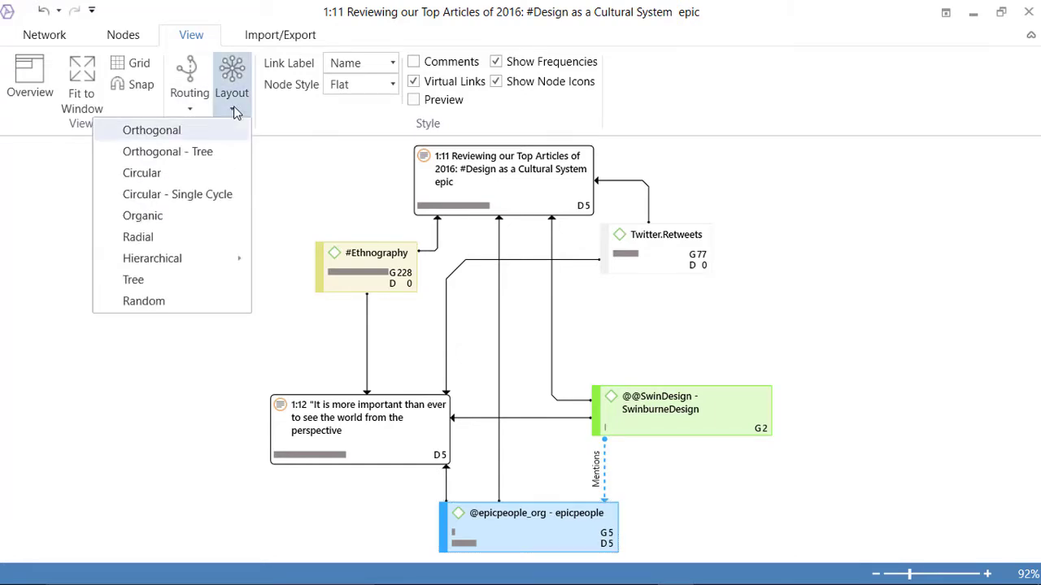
left_click(153, 195)
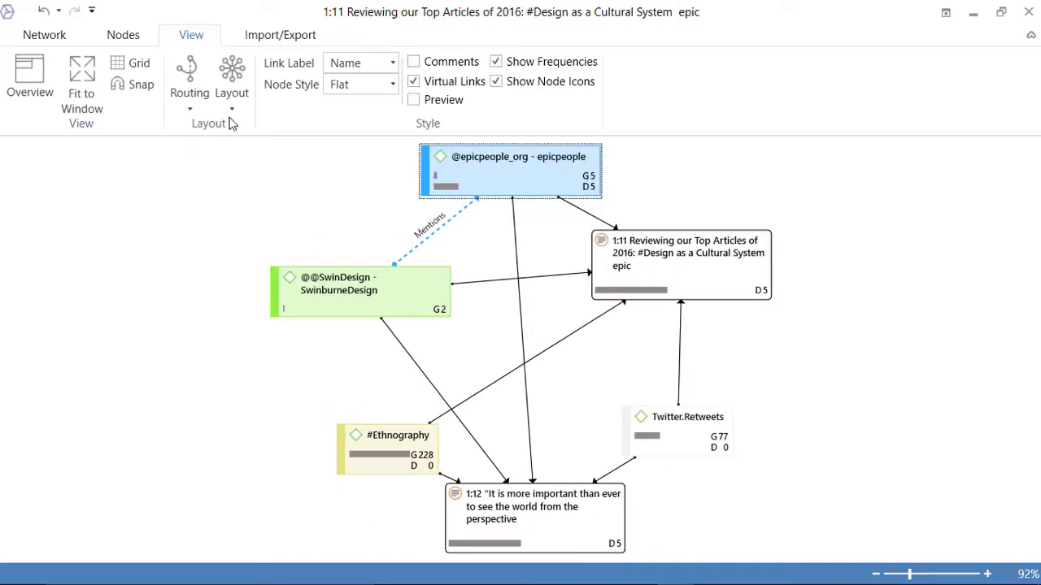
left_click(233, 110)
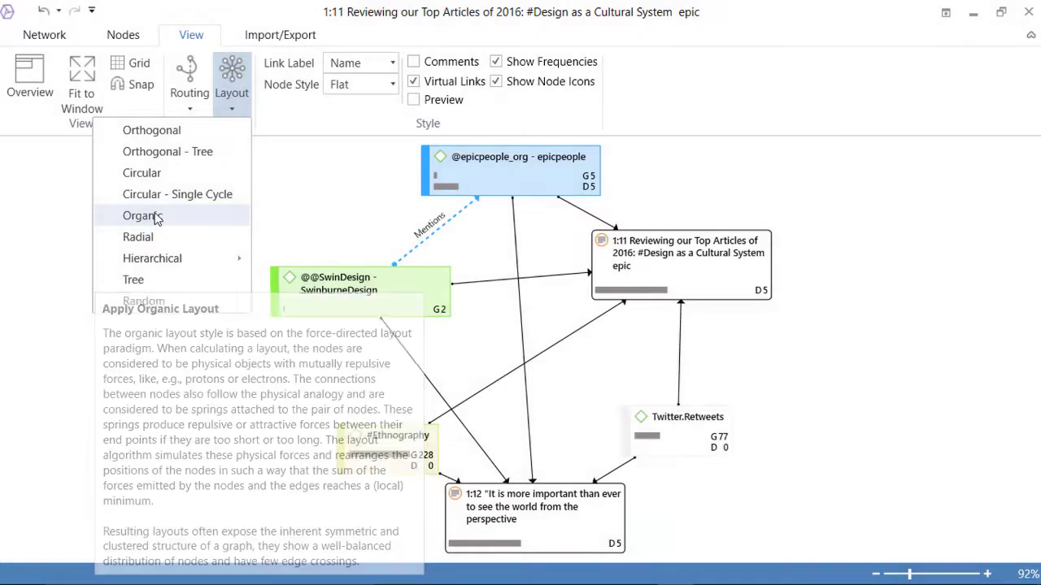
left_click(154, 216)
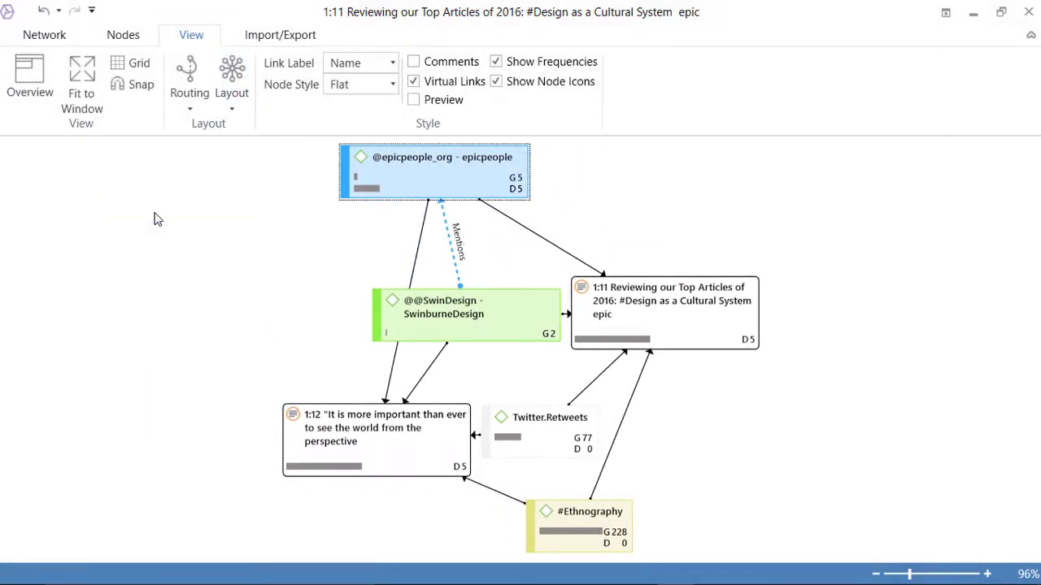
Apply the Radial layout to the network of quotations 1:11 and 1:12.
left_click(230, 104)
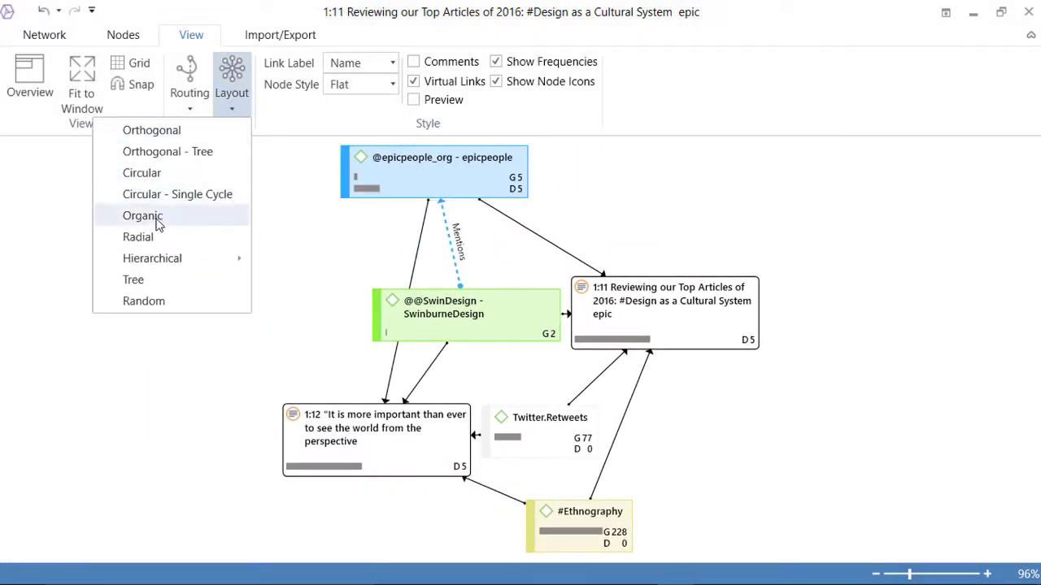
left_click(138, 237)
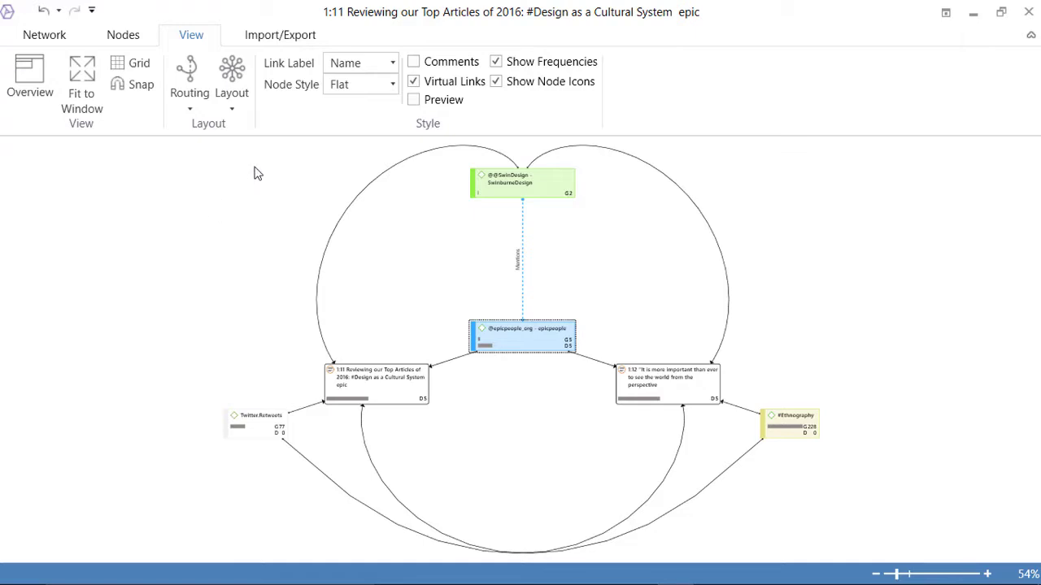
Try the Hierarchical layout on the network in the Downwards and Upwards directions.
left_click(230, 111)
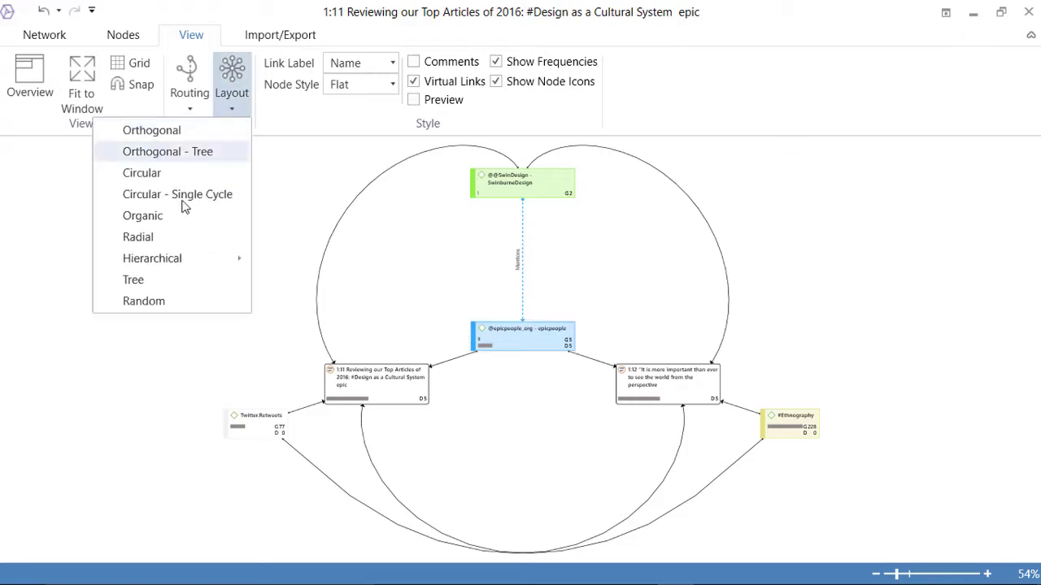
mouse_move(195, 265)
left_click(284, 262)
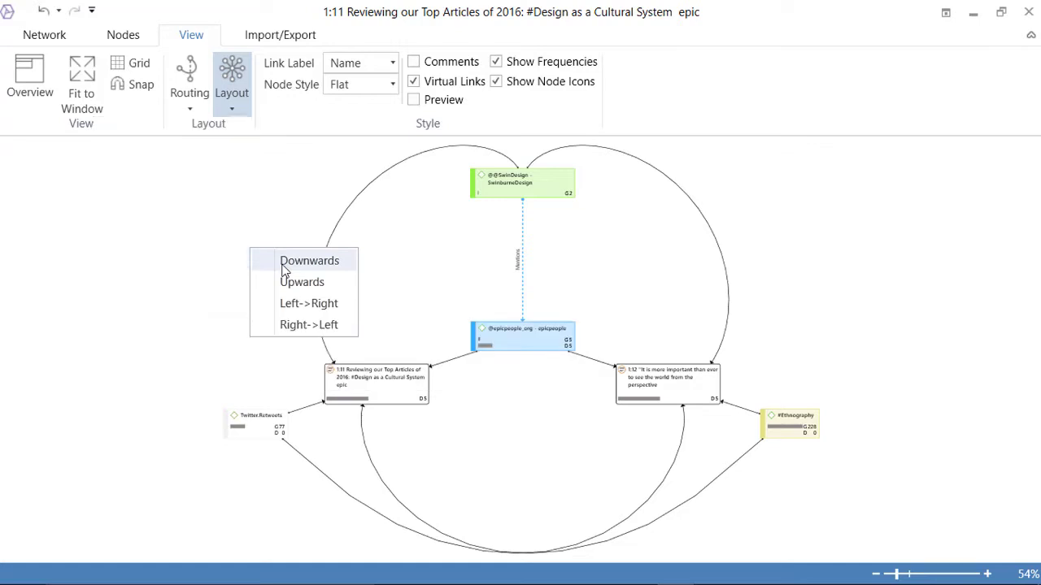
left_click(230, 116)
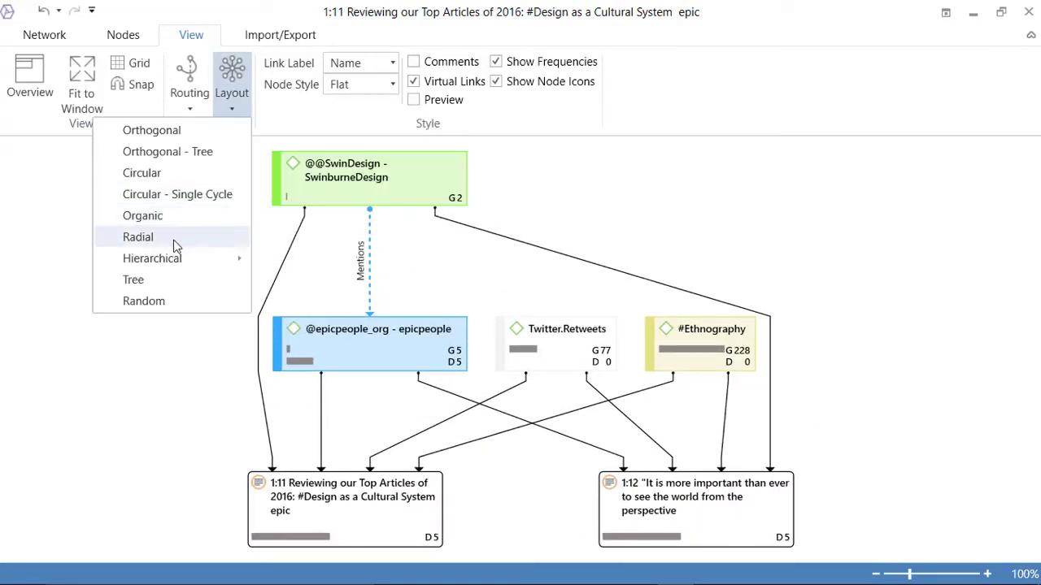
mouse_move(173, 258)
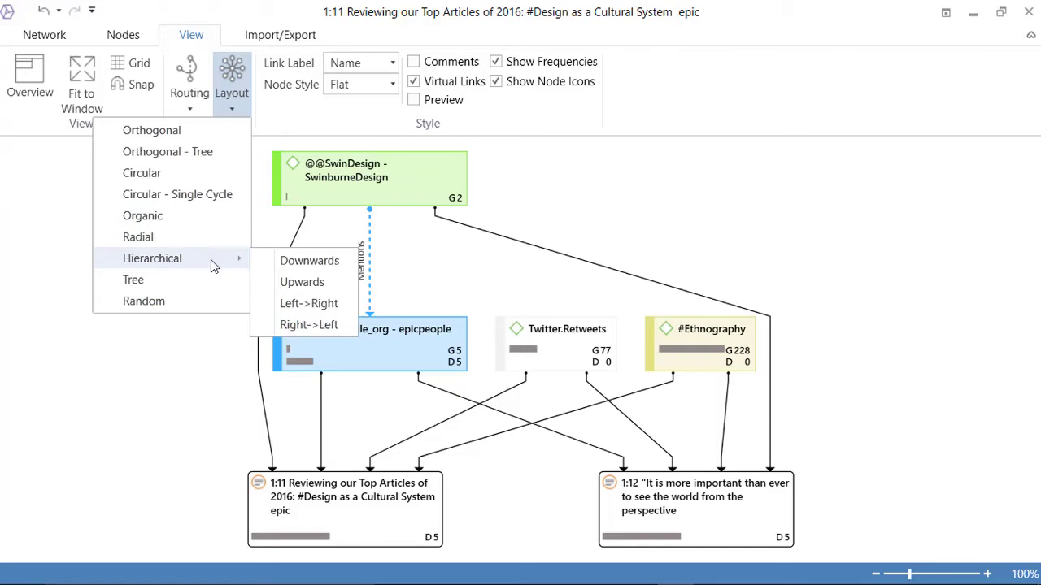
left_click(313, 284)
Apply the Hierarchical Left->Right layout to the network of quotations 1:11 and 1:12.
left_click(235, 113)
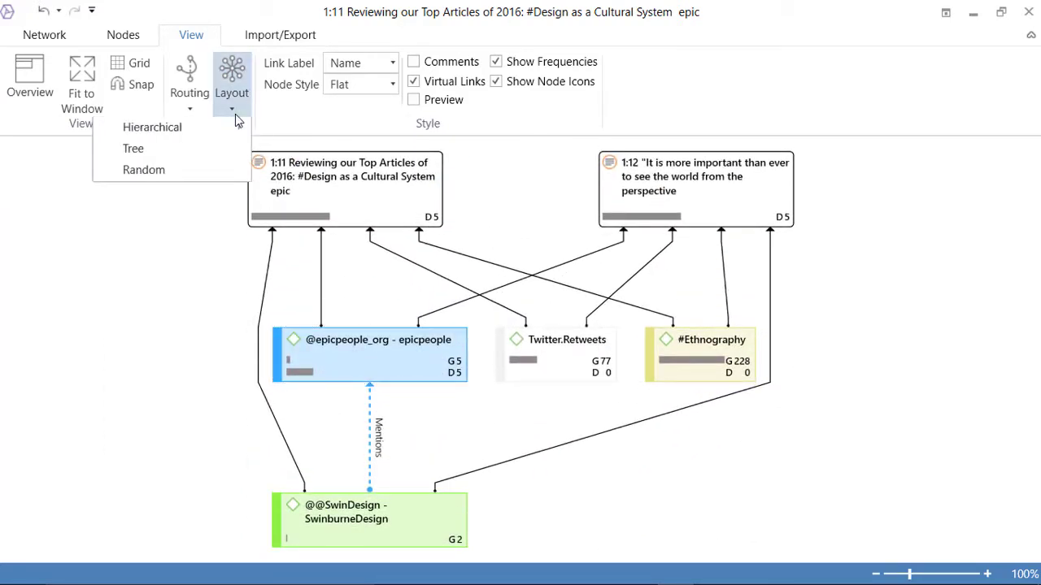
mouse_move(213, 261)
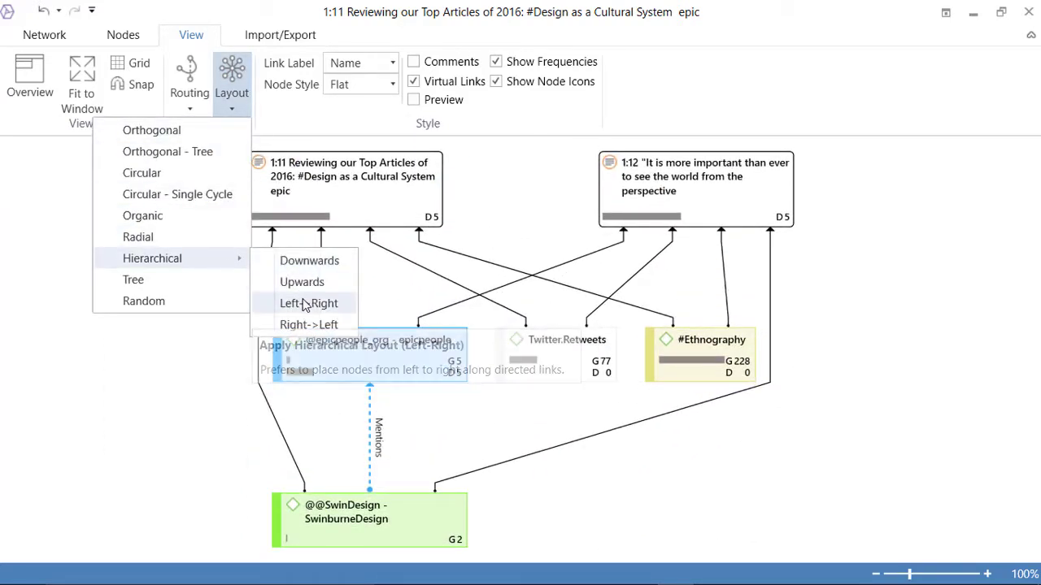
left_click(307, 304)
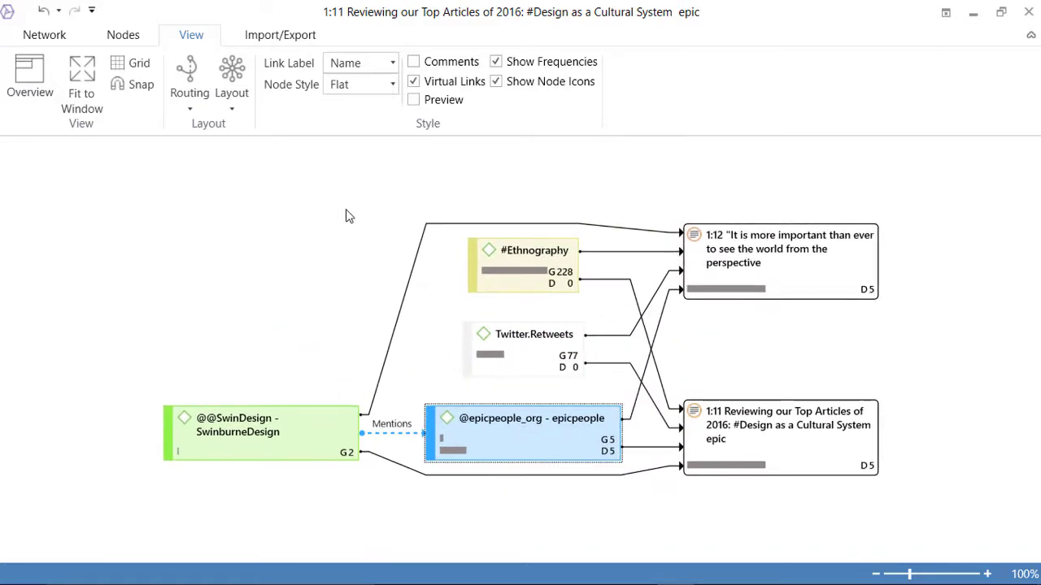
left_click(261, 439)
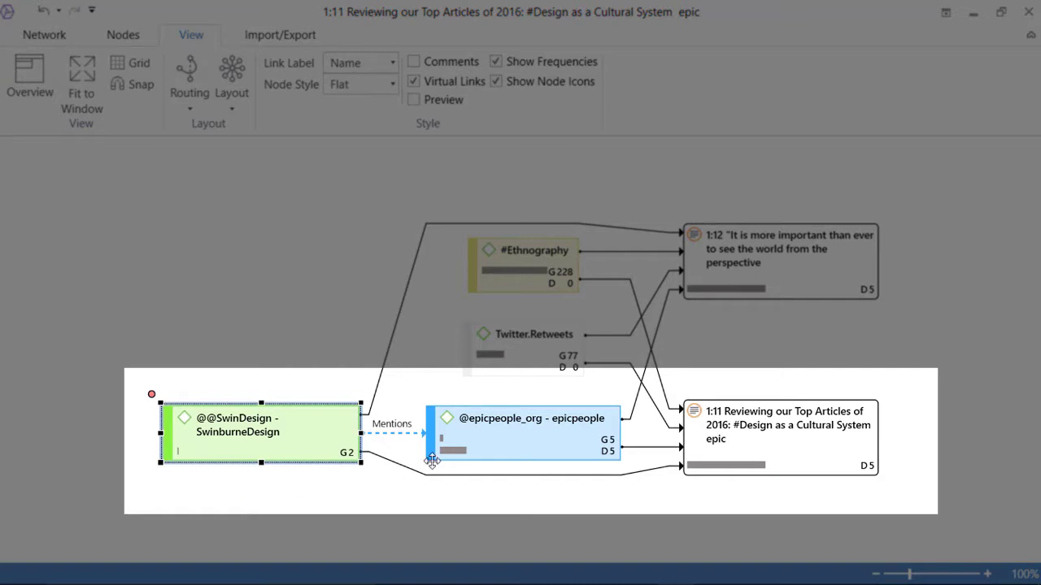
left_click(488, 446)
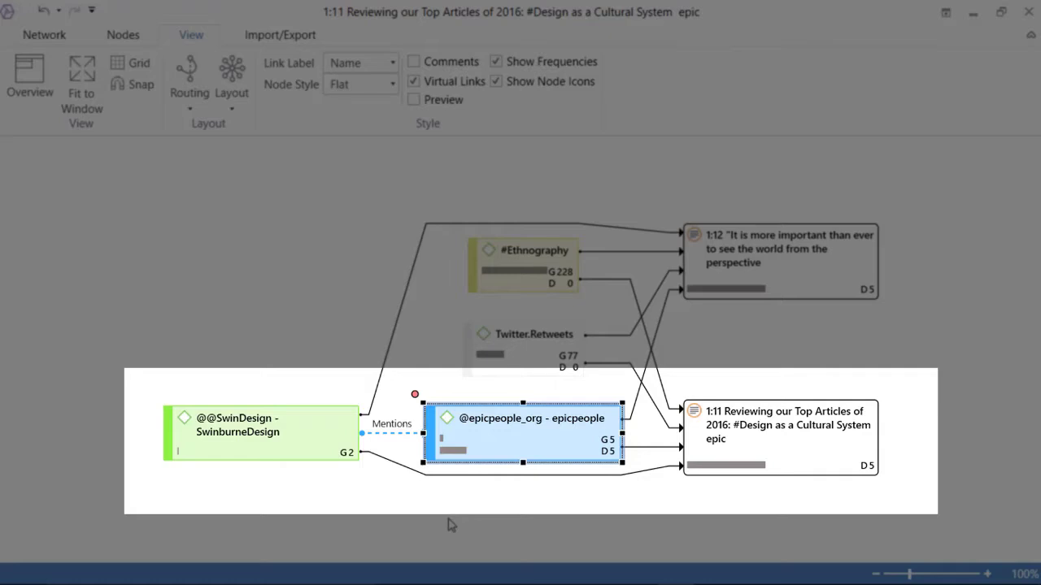
left_click(270, 431)
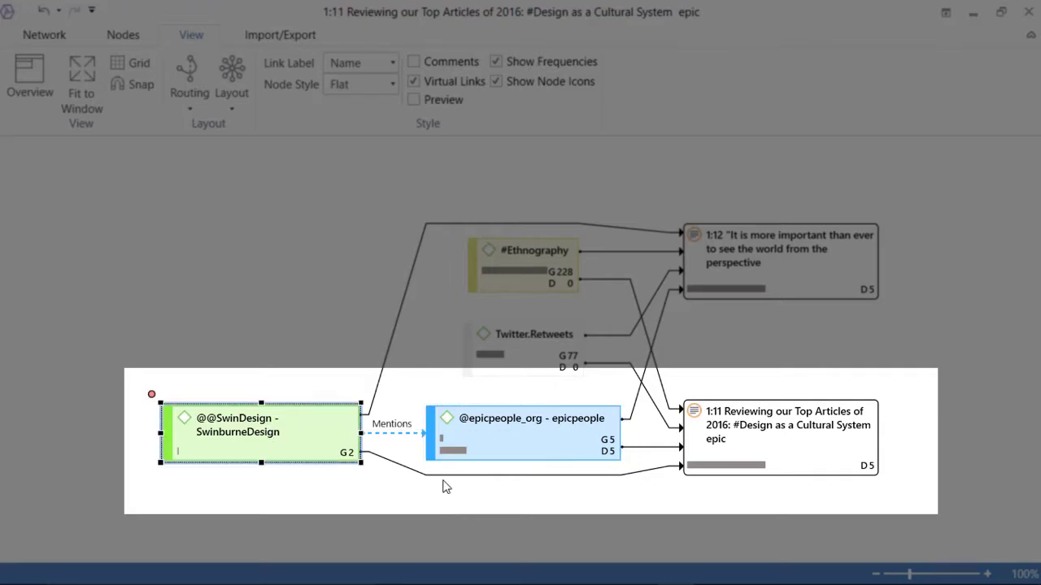
left_click(769, 428)
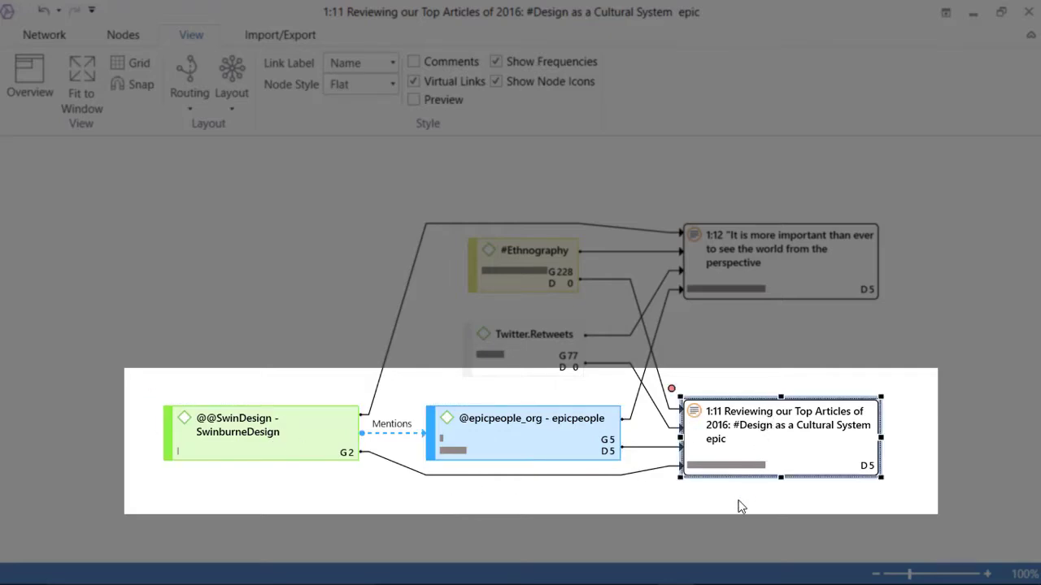
left_click(526, 431)
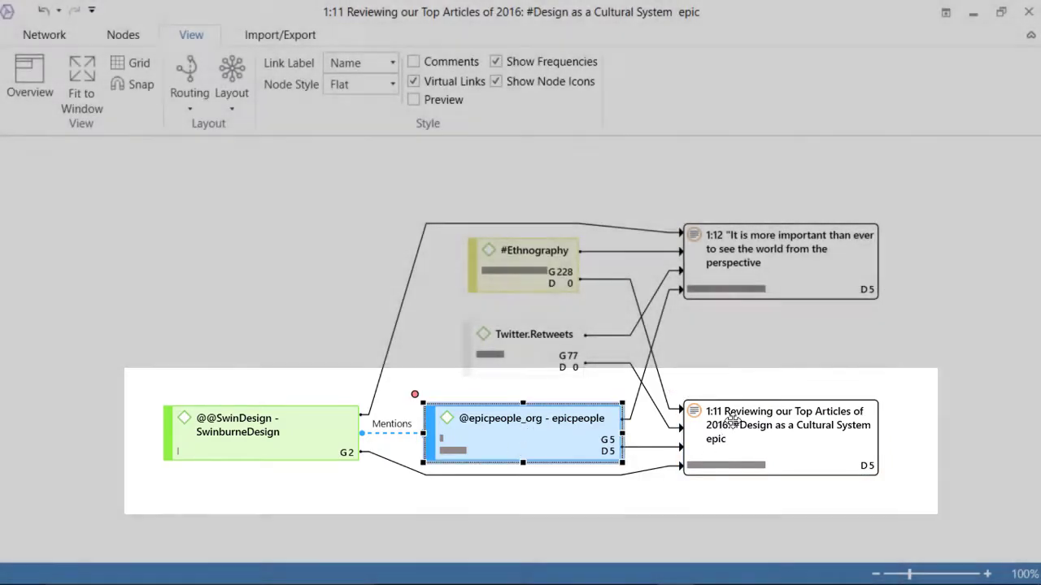
left_click(723, 422)
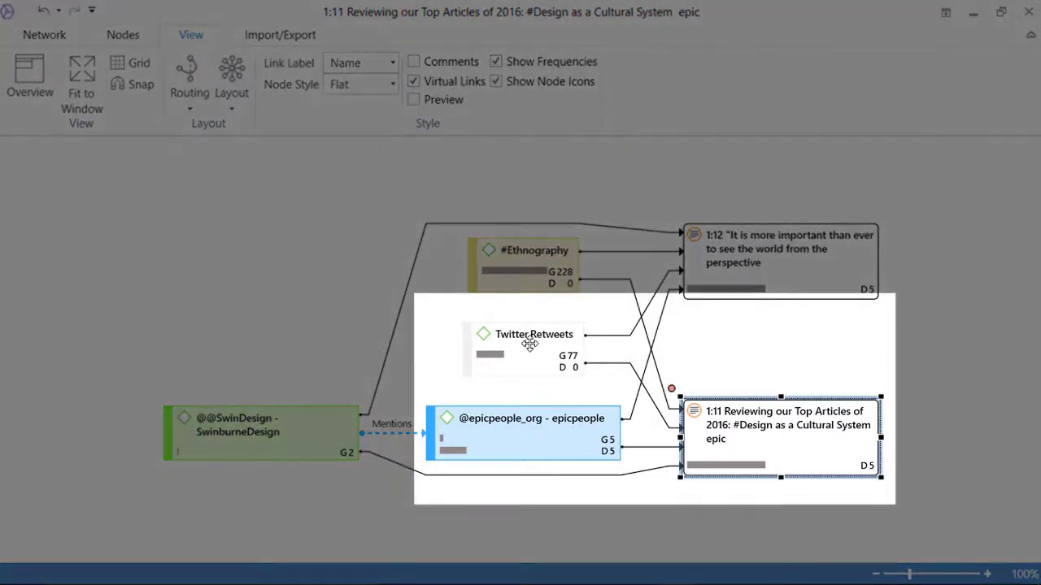
Examine how the Twitter.Retweets and #Ethnography codes are linked to quotation 1:11.
left_click(527, 341)
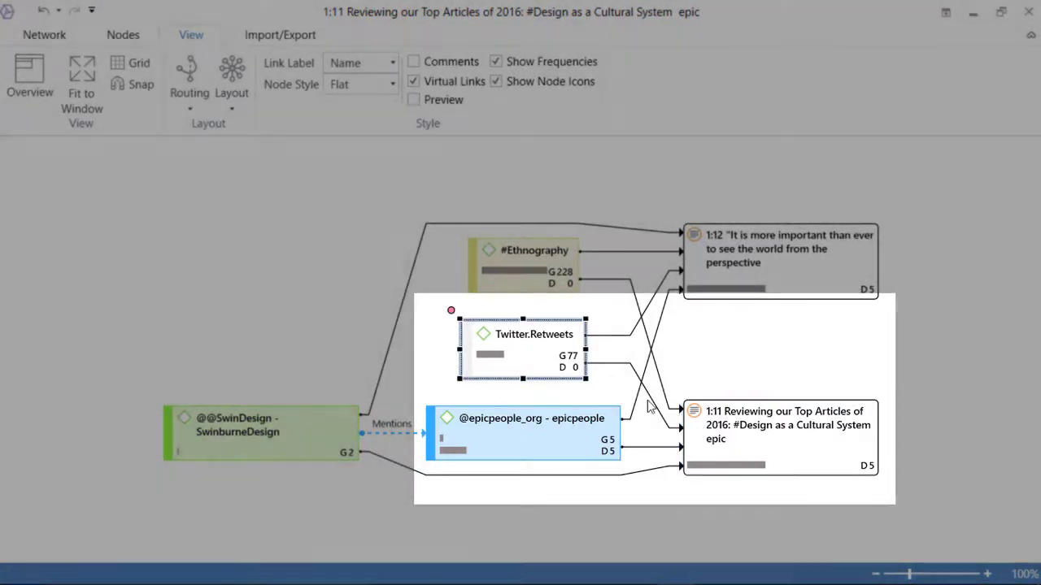
left_click(714, 411)
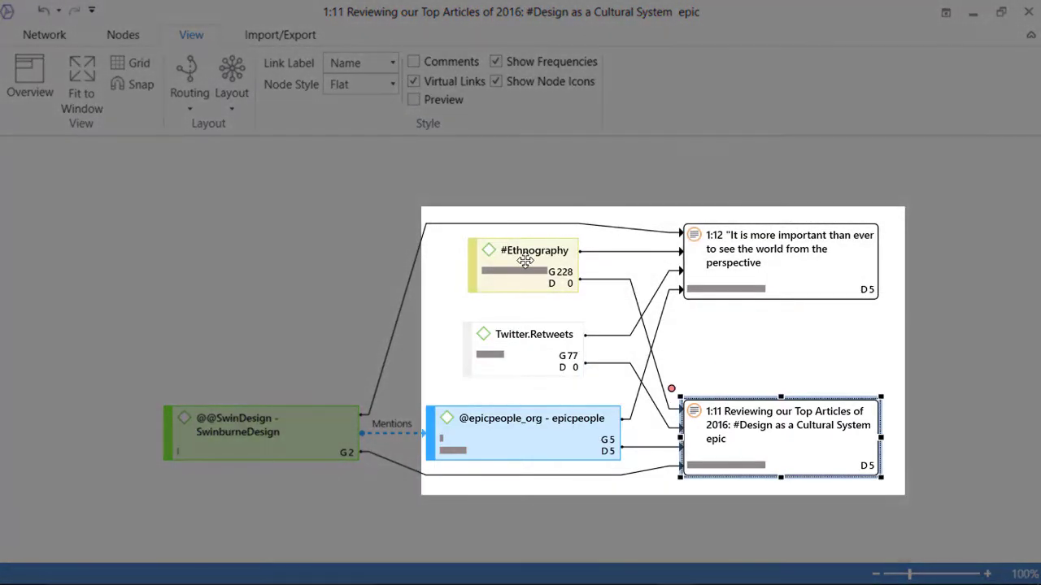
left_click(525, 260)
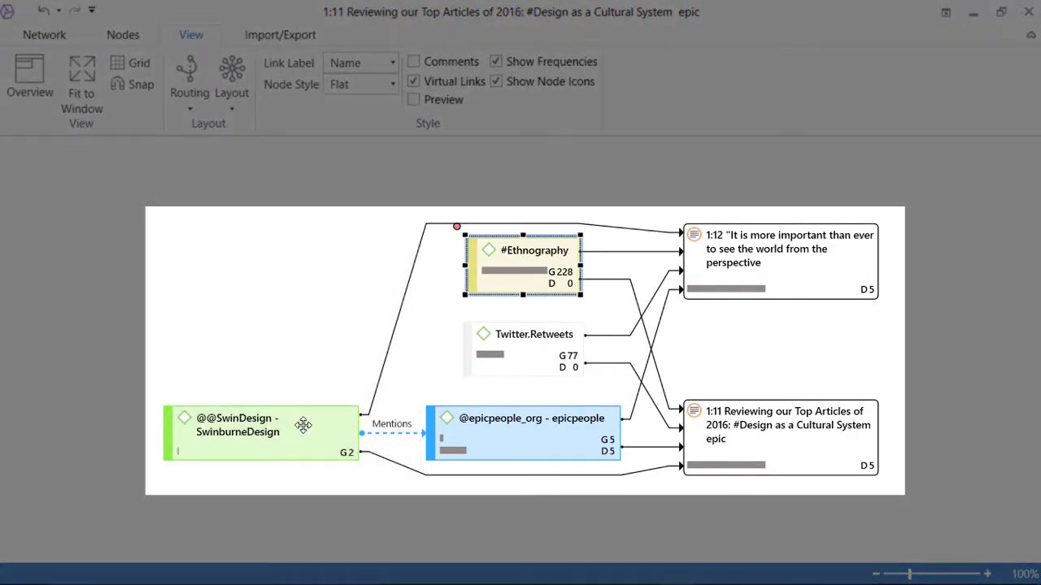
left_click(341, 427)
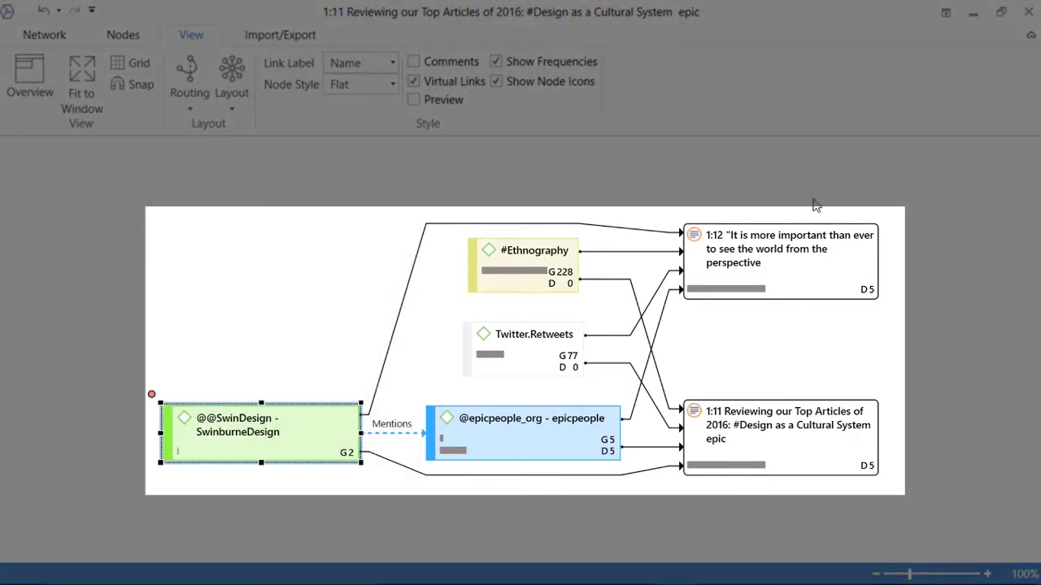
left_click(734, 271)
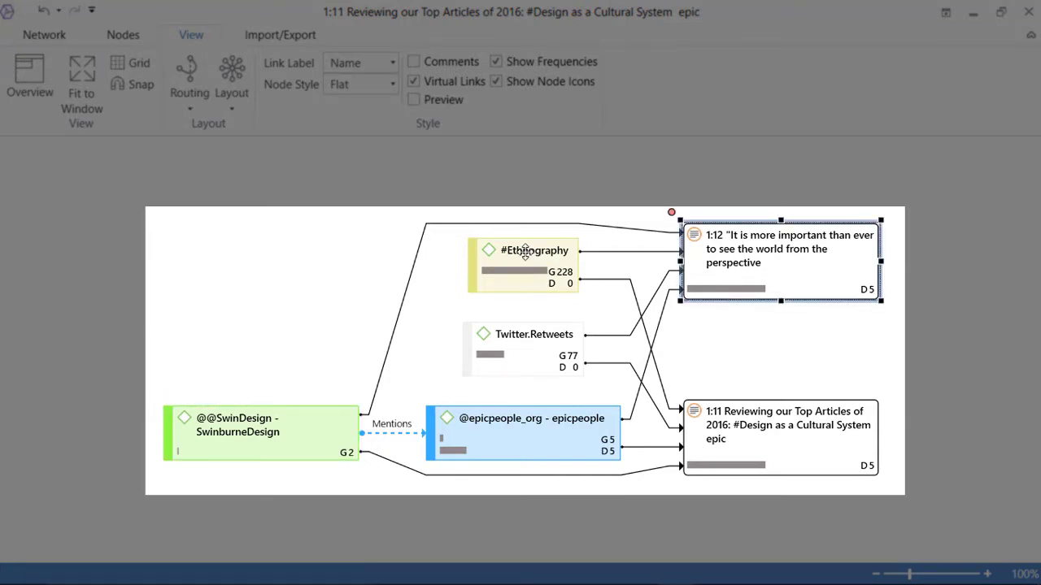
left_click(525, 254)
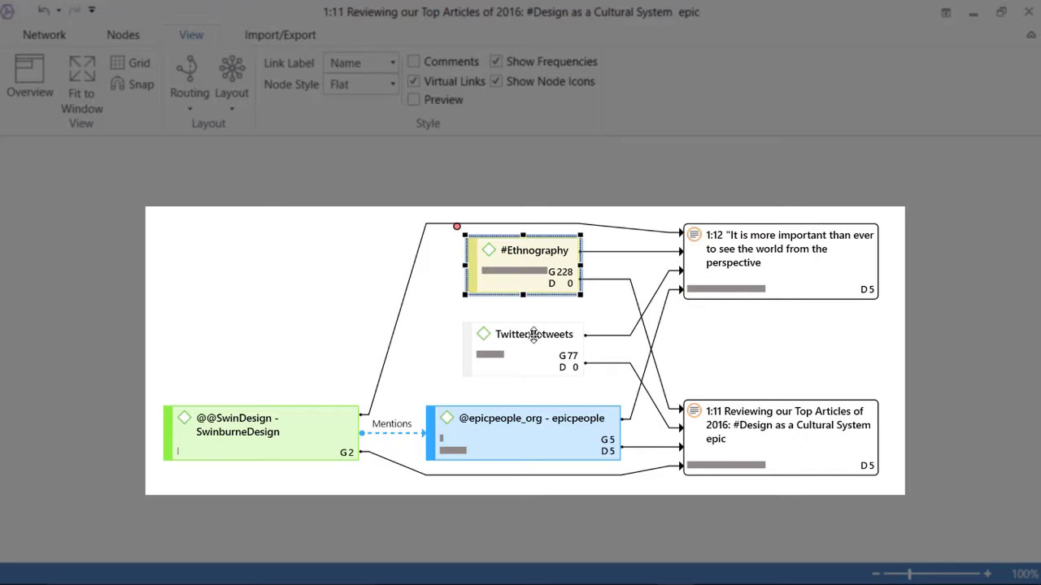
left_click(533, 335)
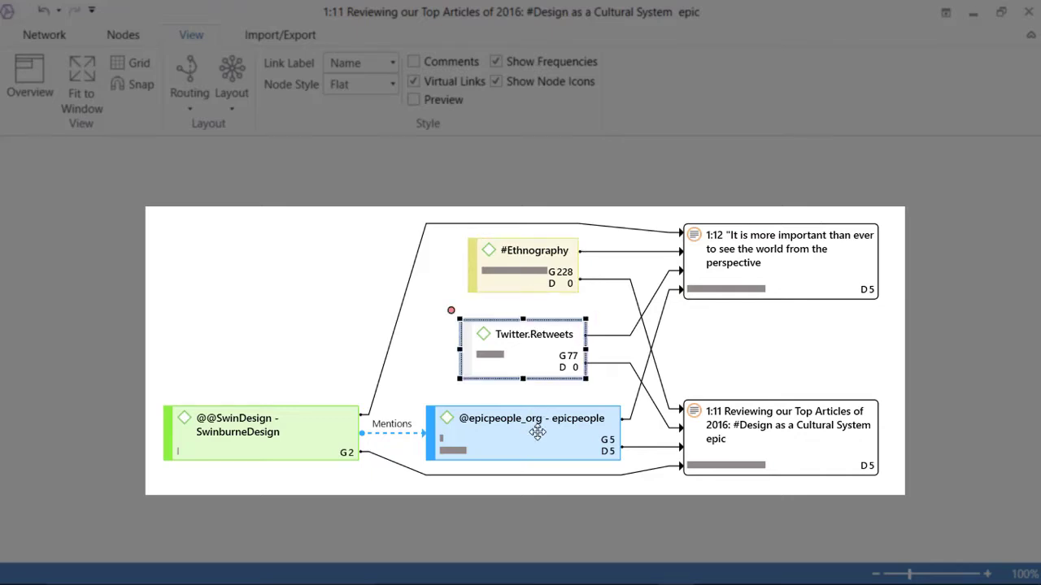
left_click(538, 433)
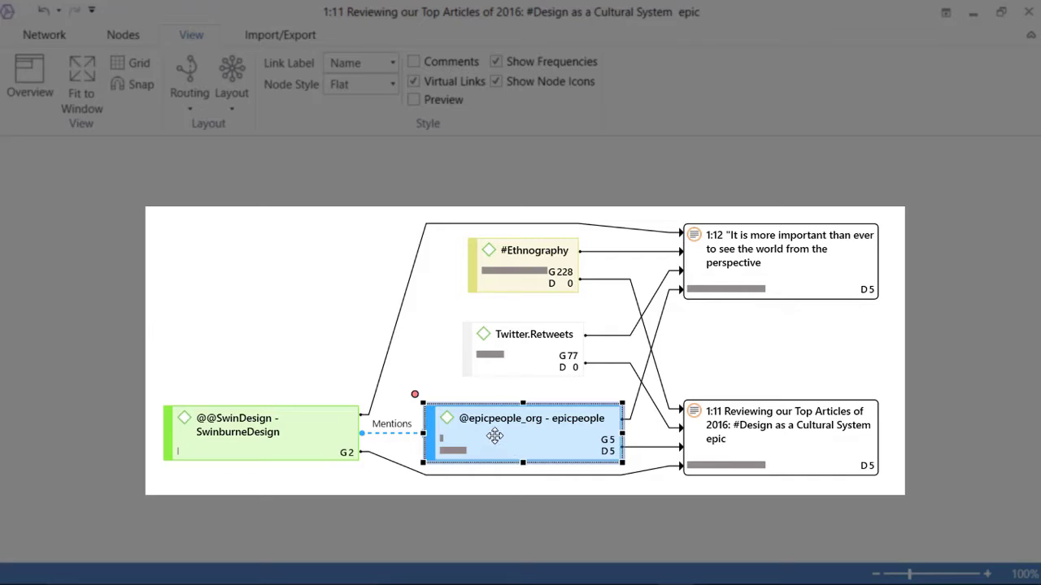
left_click(321, 434)
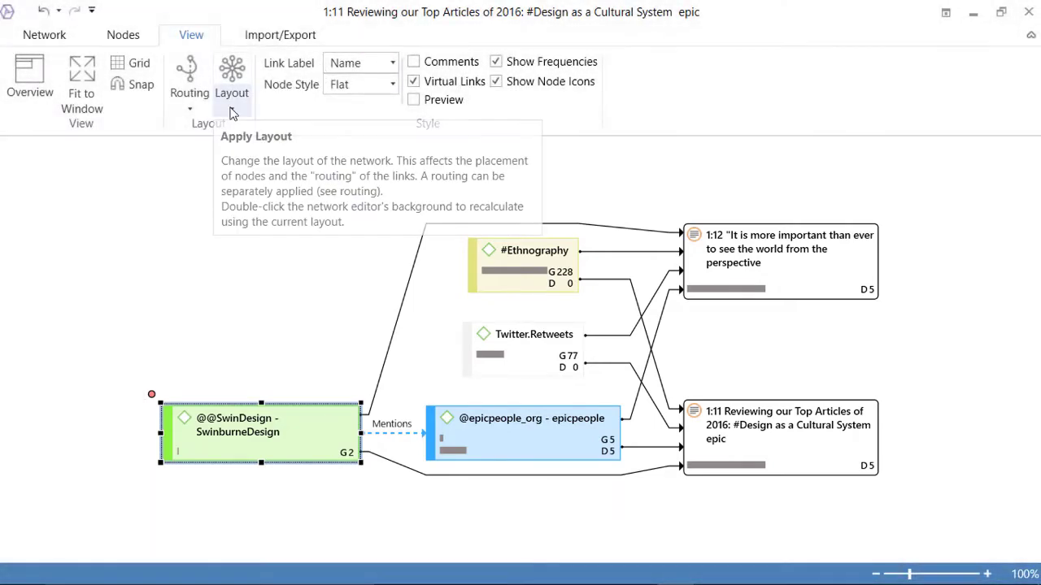
left_click(231, 112)
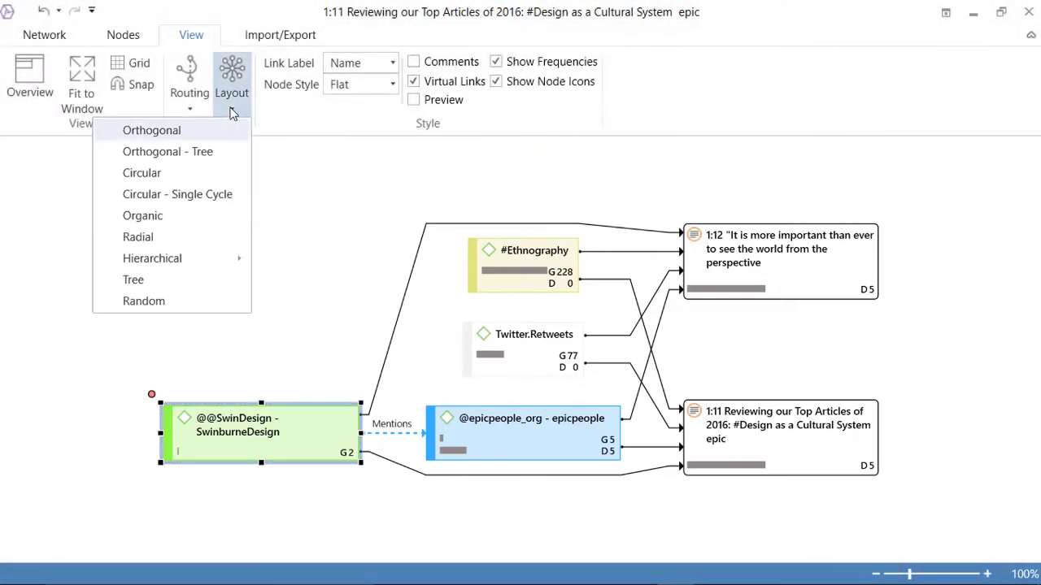
left_click(154, 285)
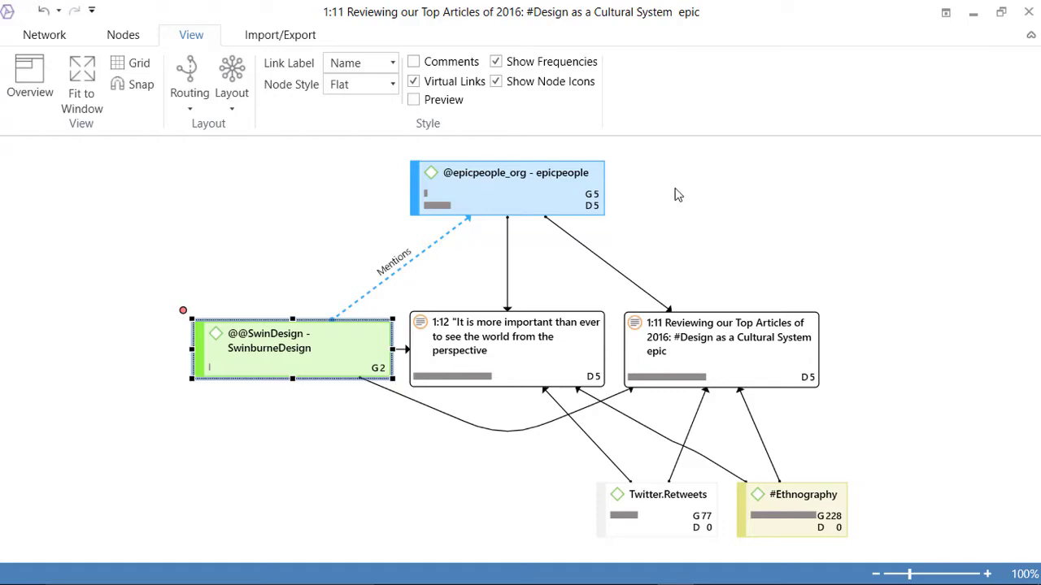
left_click(502, 203)
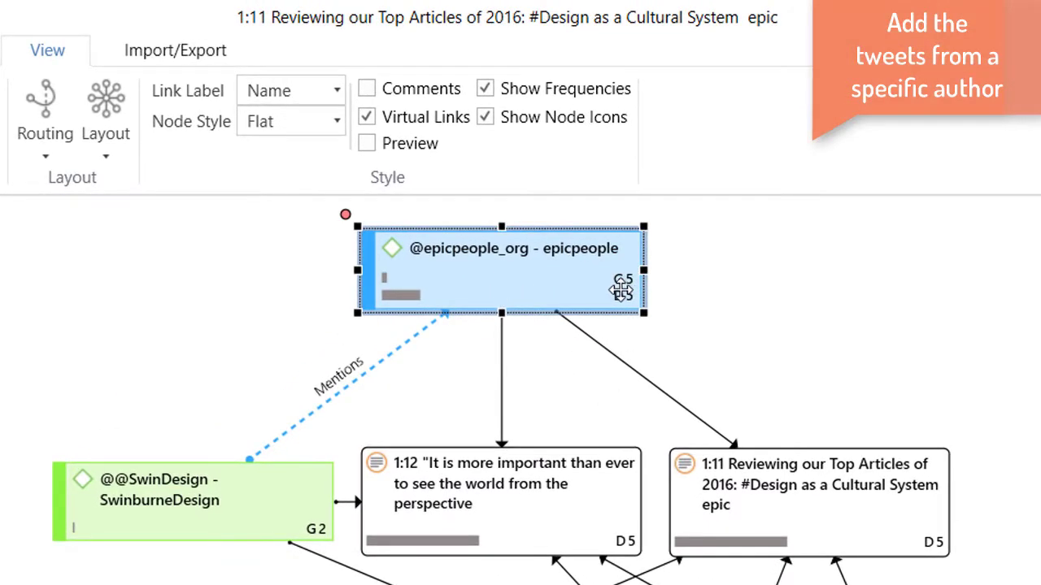
left_click(495, 486)
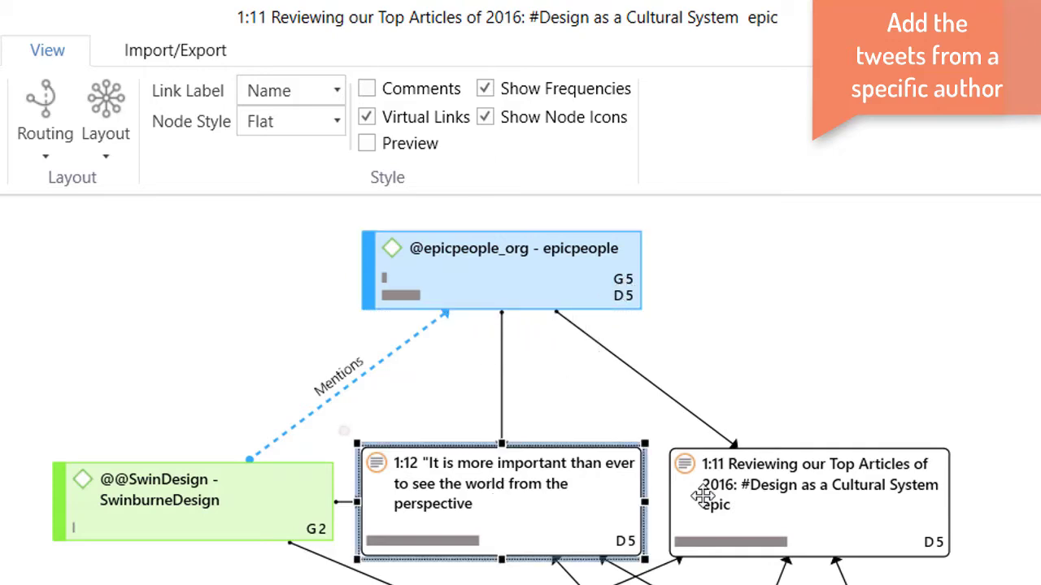
left_click(704, 488)
right_click(547, 266)
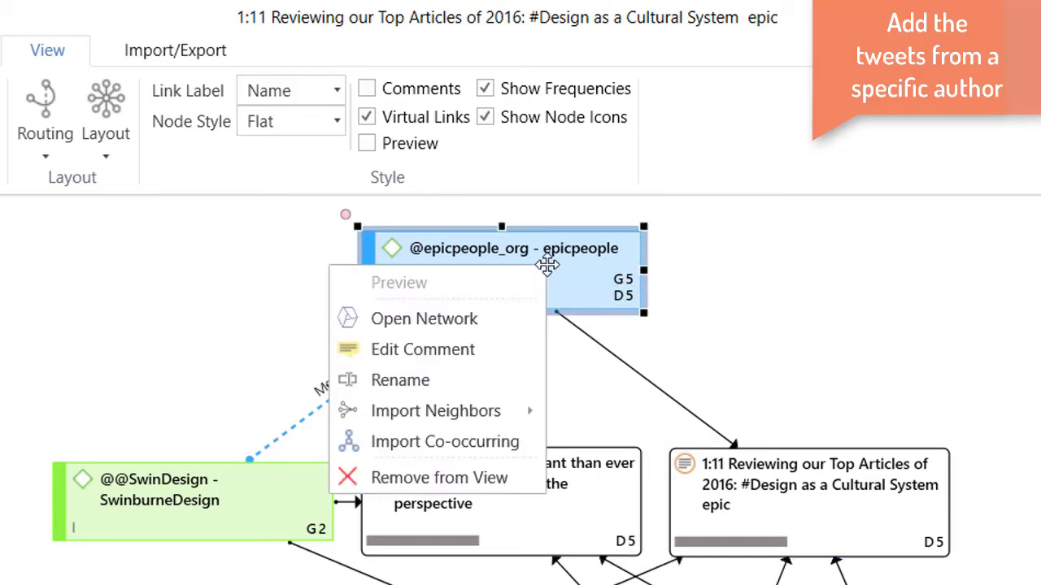
mouse_move(428, 411)
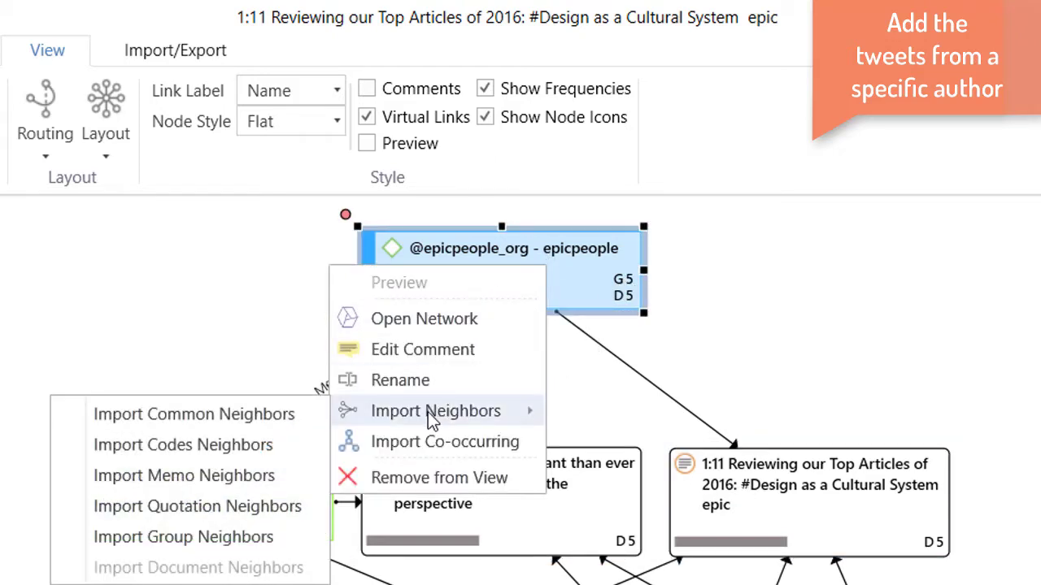
left_click(222, 507)
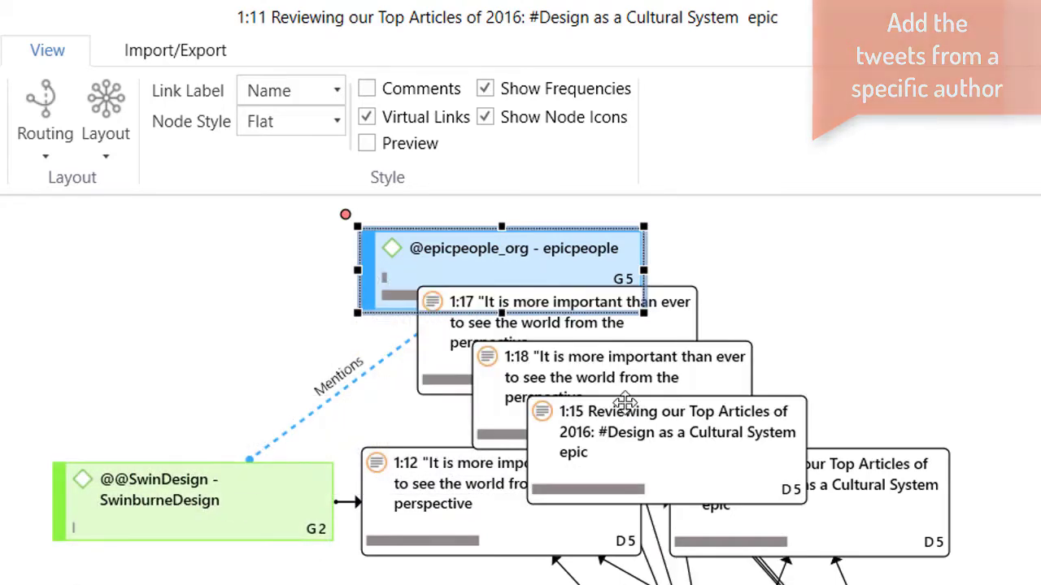
left_click_drag(683, 307, 930, 204)
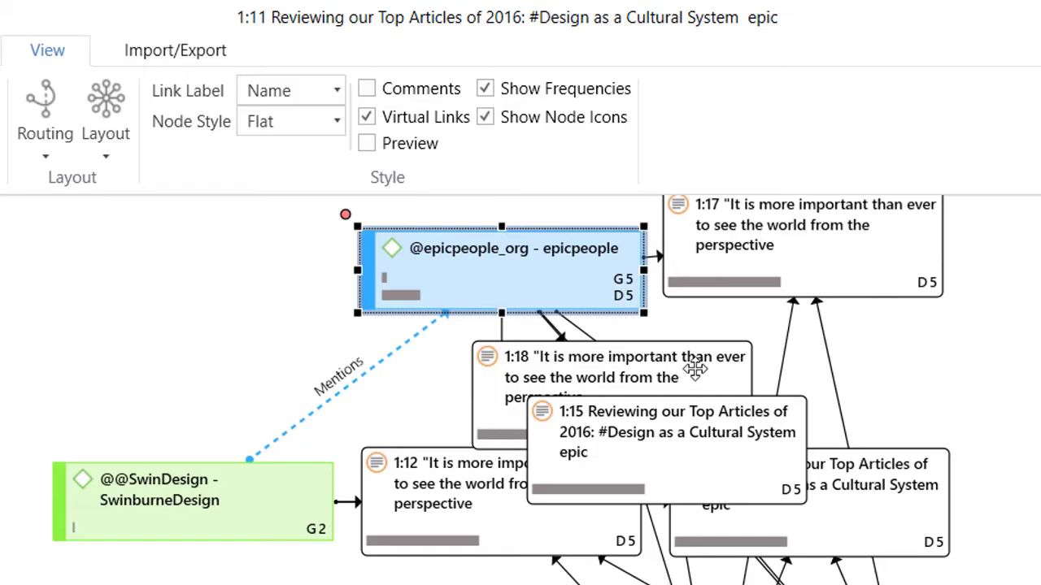
left_click_drag(695, 368, 1040, 321)
left_click_drag(718, 457, 1039, 472)
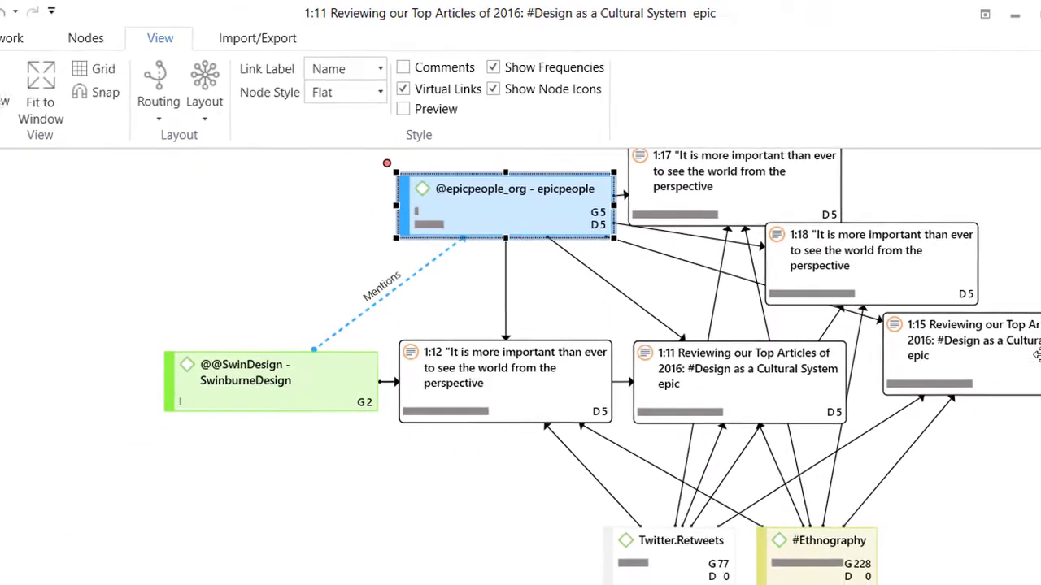
Move the Twitter.Retweets node below quotation 1:12 and remove it from the network view.
left_click_drag(648, 565, 427, 535)
right_click(433, 485)
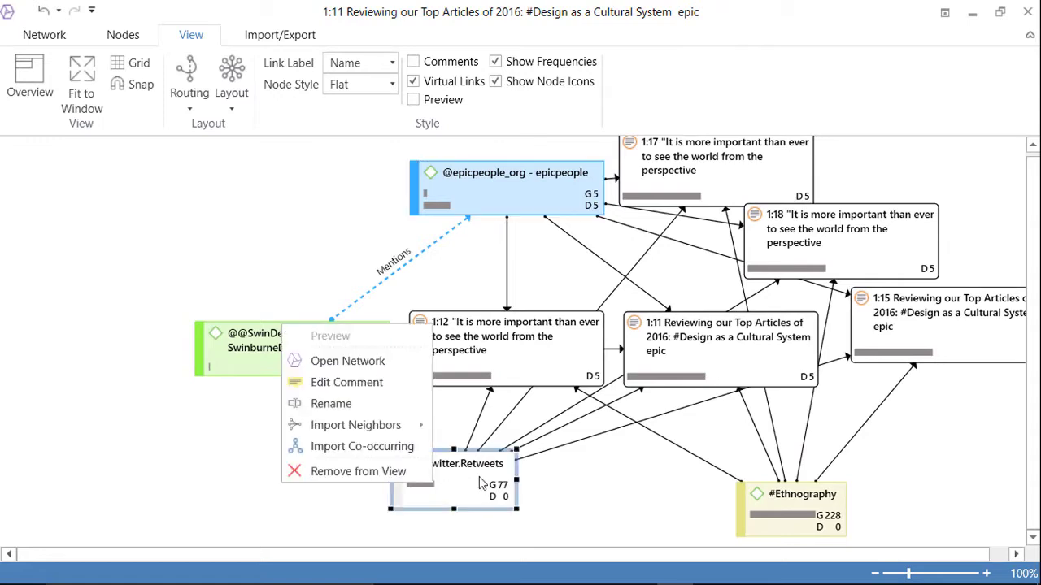
left_click(479, 481)
right_click(479, 474)
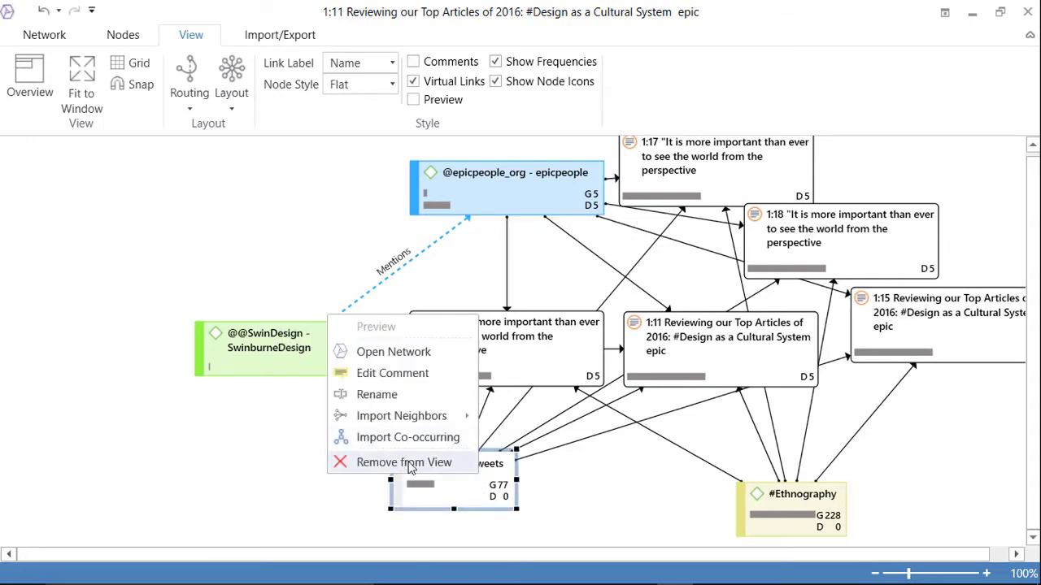
left_click(403, 463)
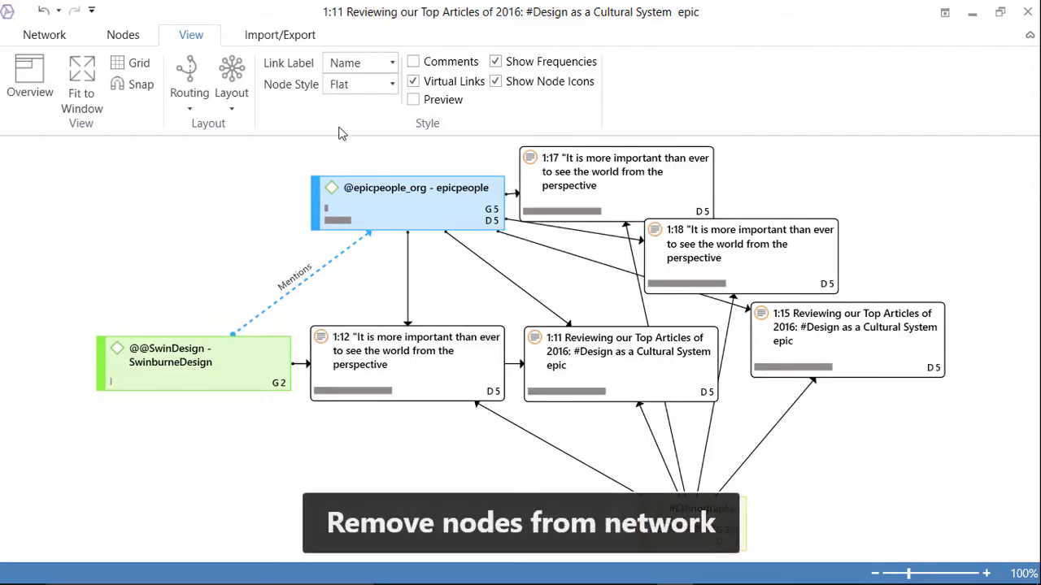
Arrange the network with the hierarchical Left->Right layout.
left_click(233, 109)
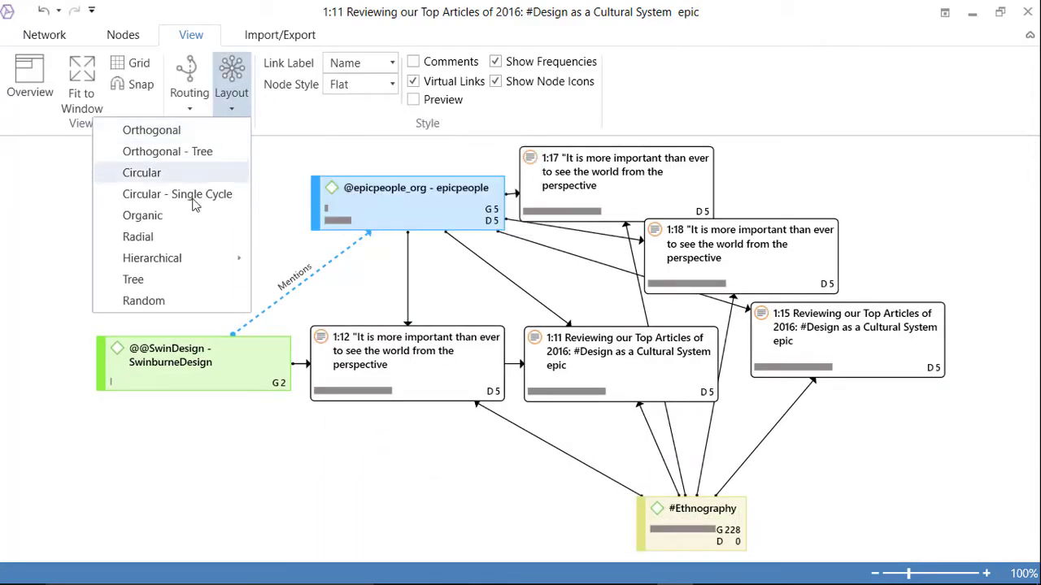
mouse_move(185, 254)
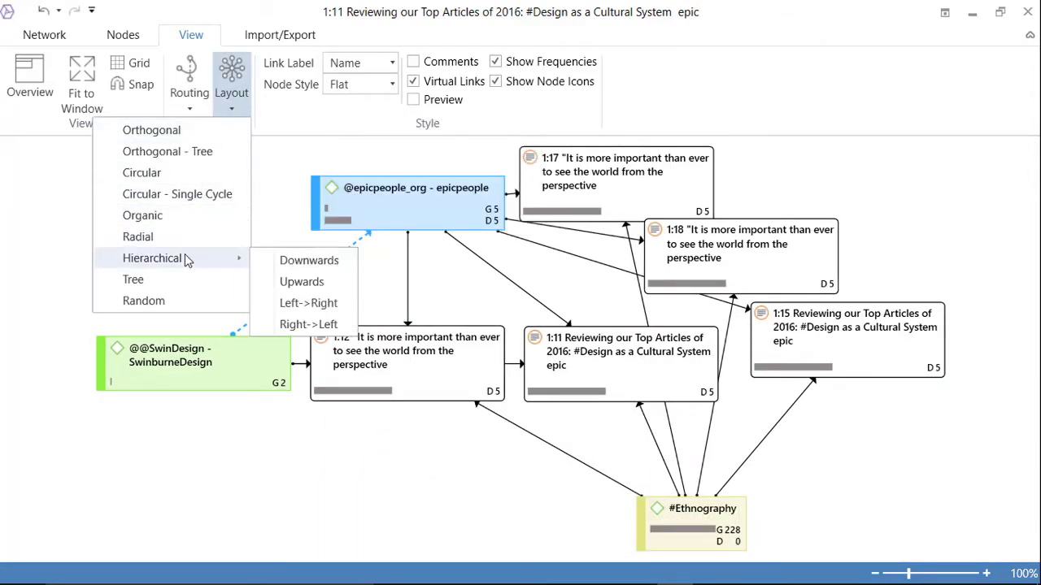
left_click(305, 302)
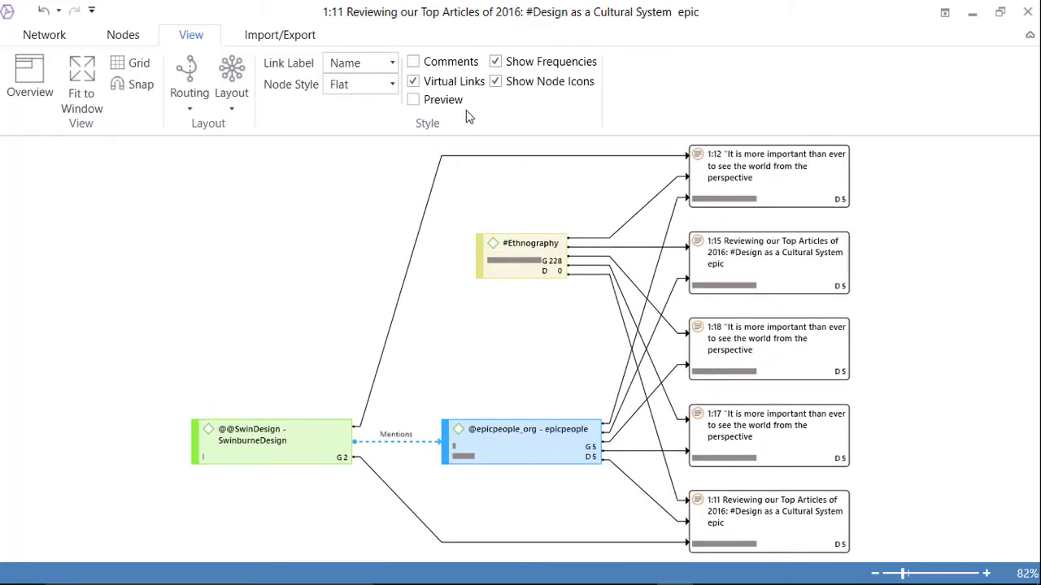
left_click(230, 109)
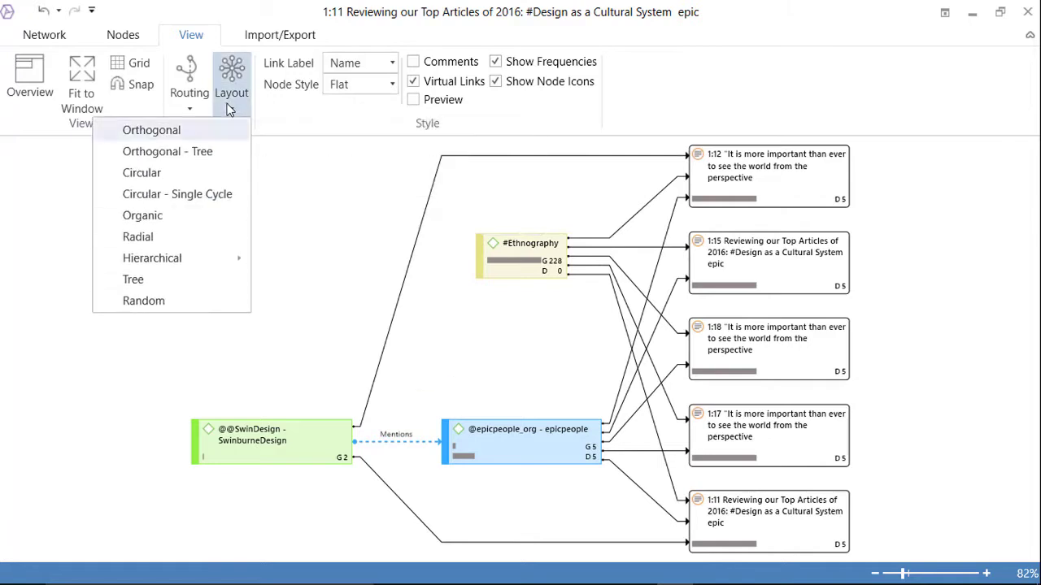
mouse_move(195, 265)
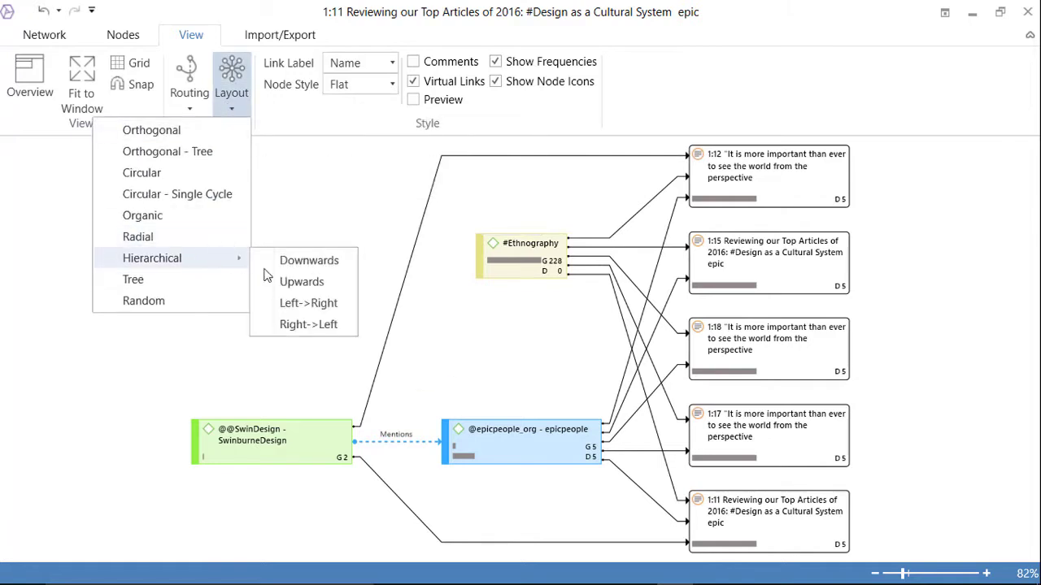
left_click(363, 205)
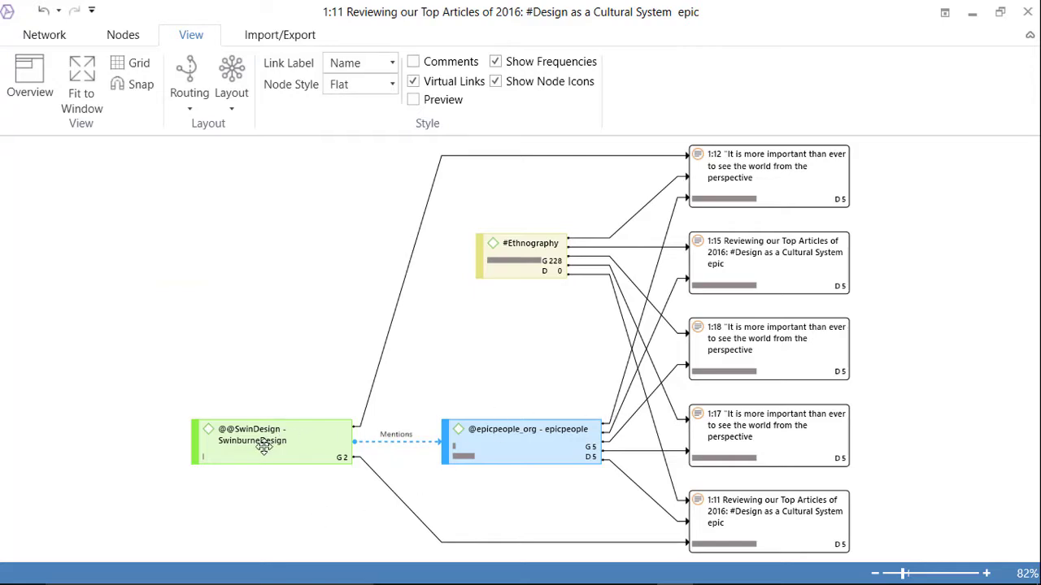
left_click_drag(264, 447, 260, 449)
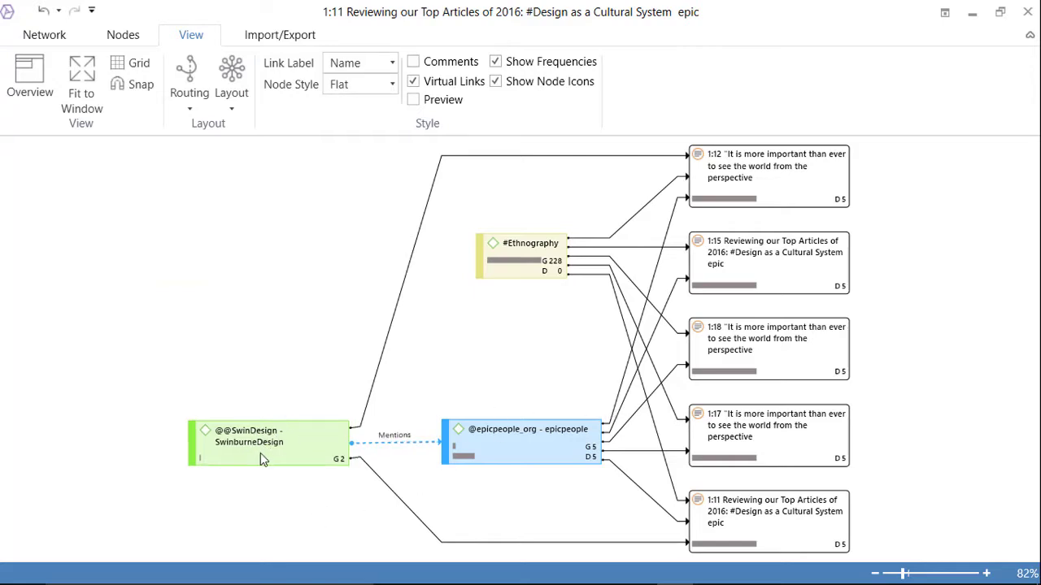
left_click(523, 445)
left_click(739, 163)
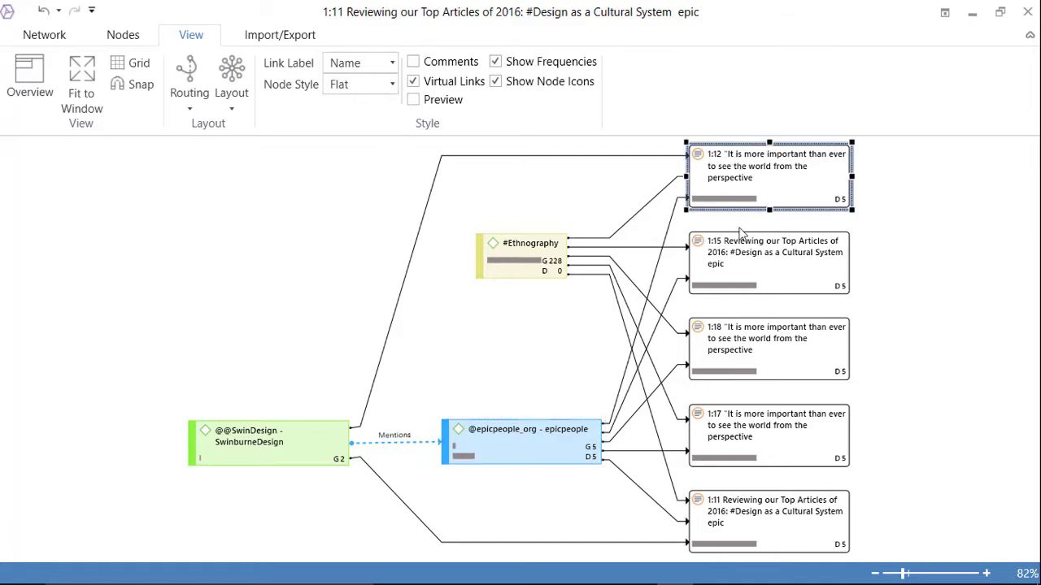
left_click(735, 259)
left_click(727, 345)
left_click(732, 439)
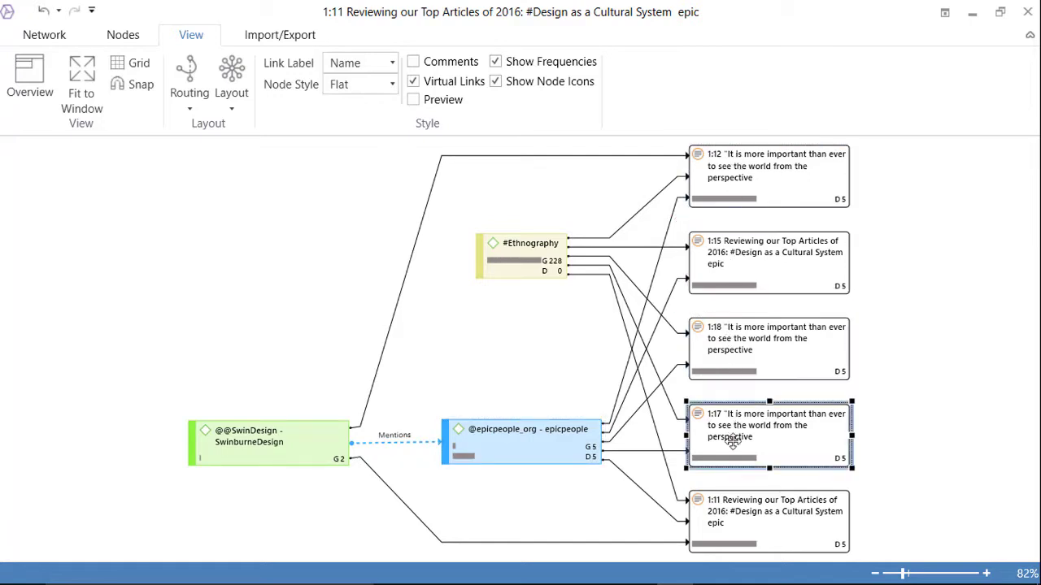
left_click(732, 499)
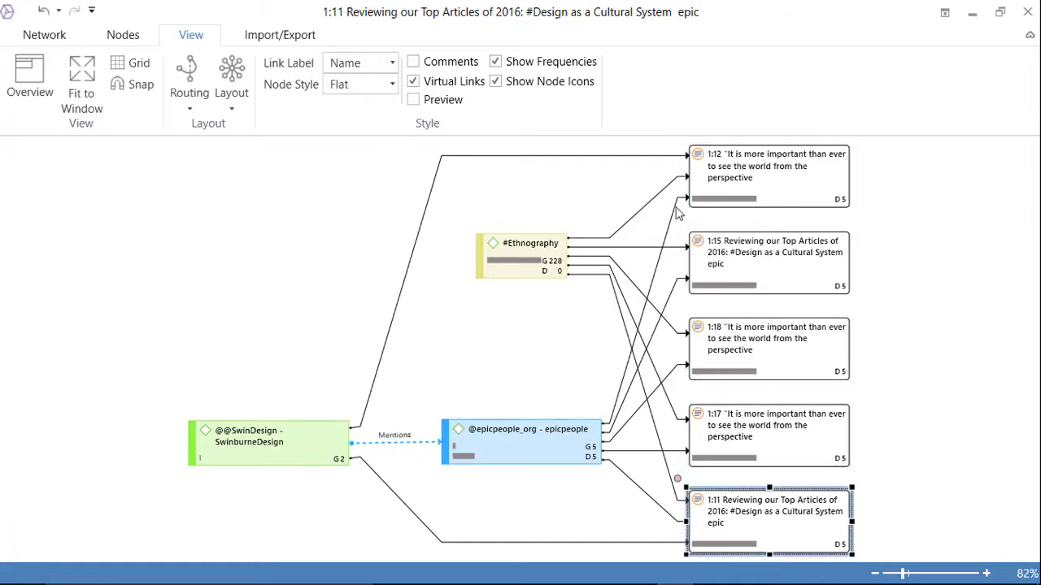
left_click(505, 256)
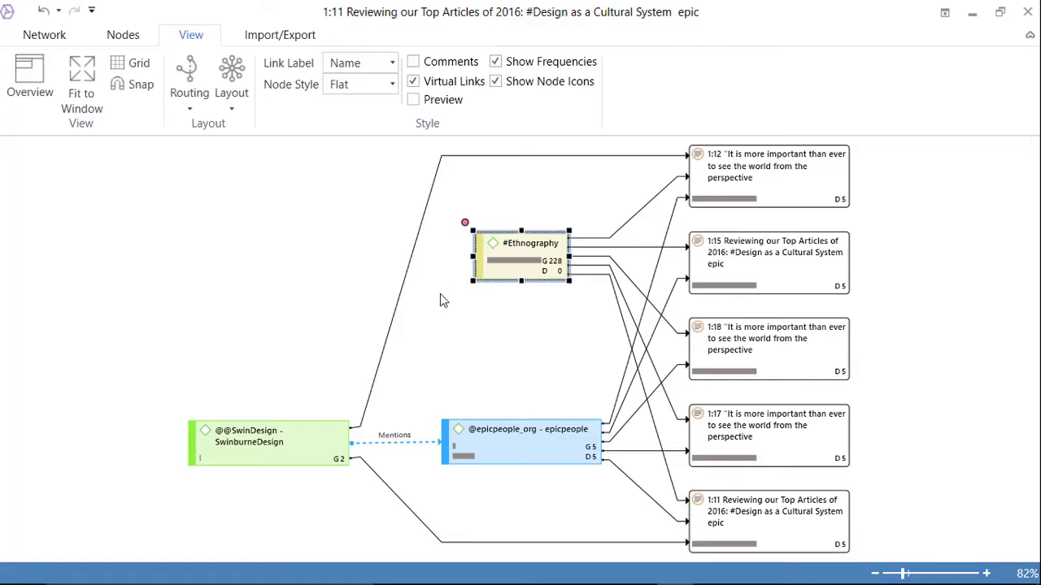
left_click(260, 265)
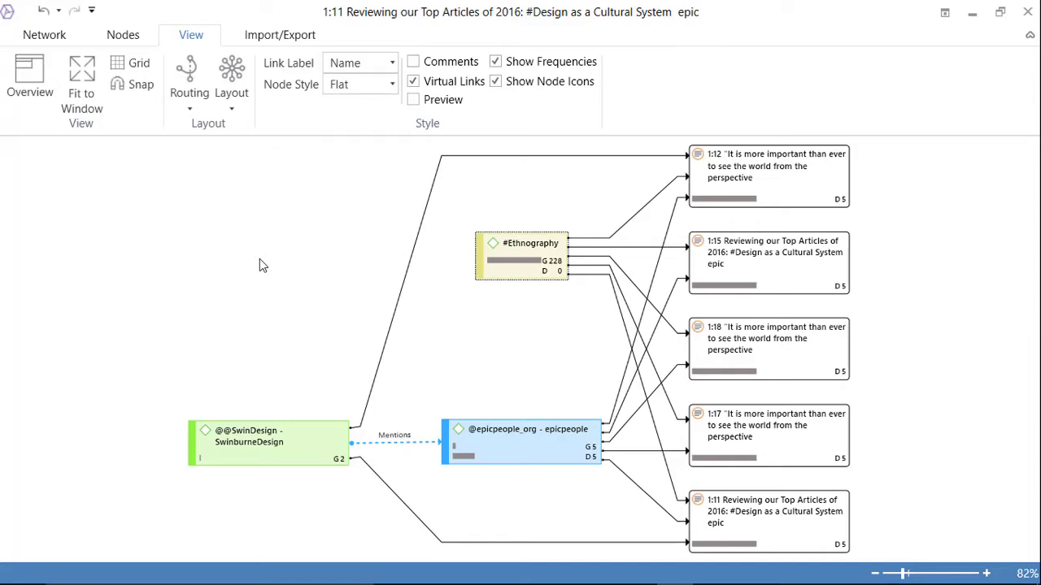
Turn on the text preview for the nodes and move quotation 1:12 aside, enlarging it to fit more of its tweet text.
left_click(414, 100)
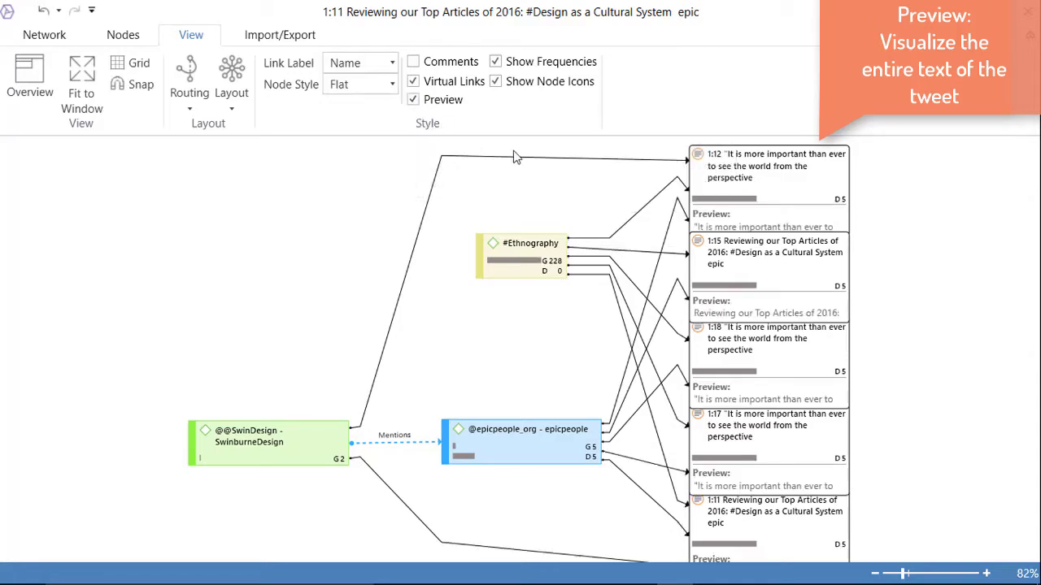
left_click_drag(782, 184, 927, 190)
left_click_drag(985, 223, 990, 278)
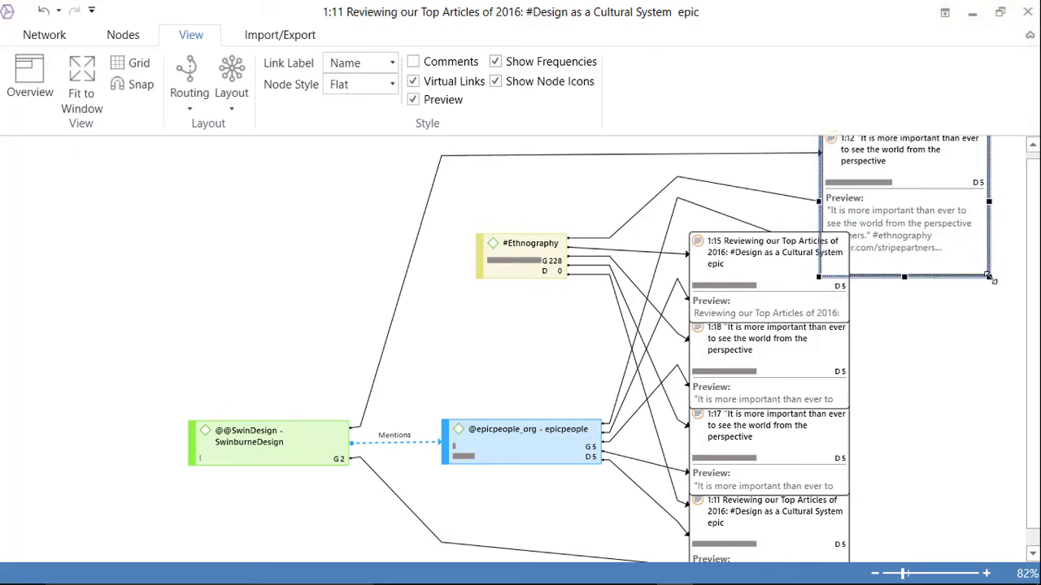
Reapply the hierarchical Left->Right layout to the network with the node previews shown.
left_click(229, 107)
mouse_move(182, 269)
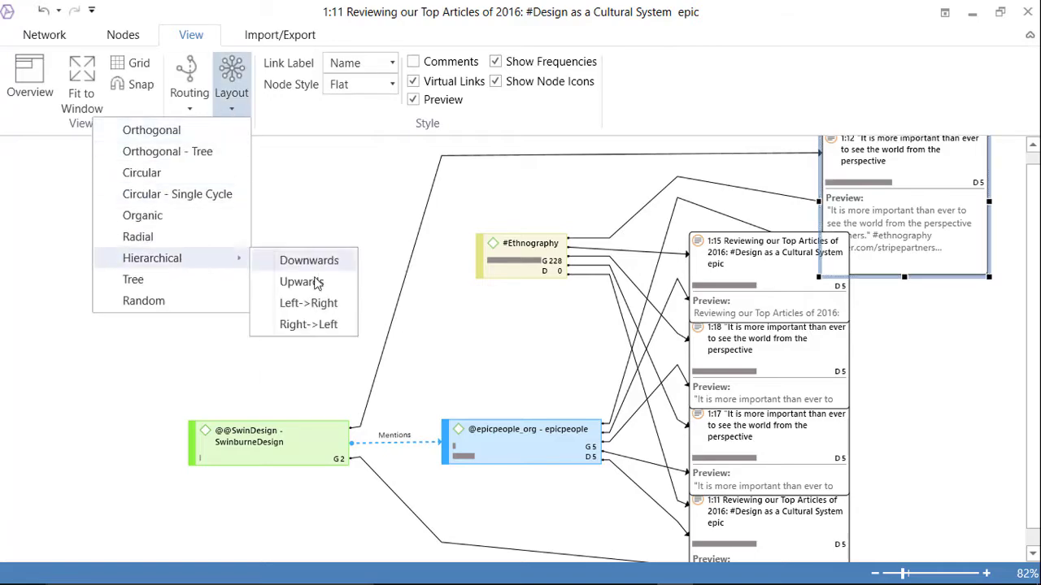
left_click(308, 303)
left_click(950, 306)
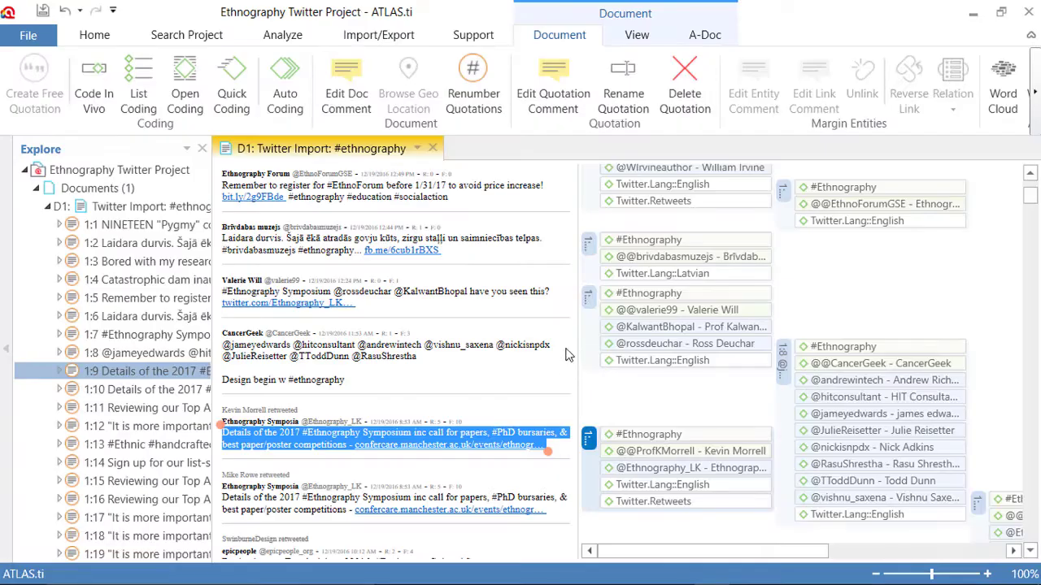
In the main project window, collapse document D1 and the Documents branch of the project tree and expand the Codes branch.
left_click(47, 208)
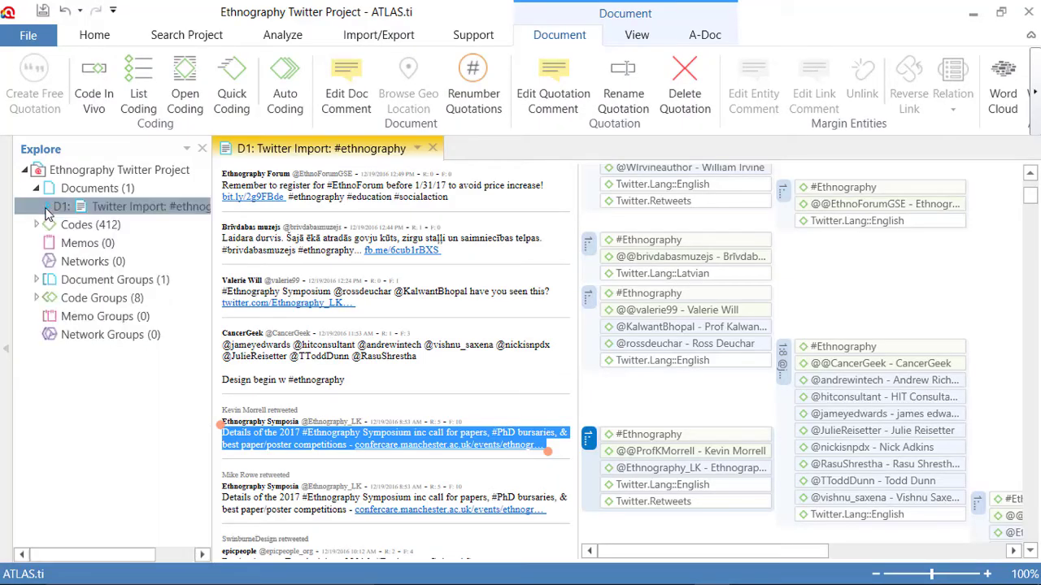
left_click(35, 188)
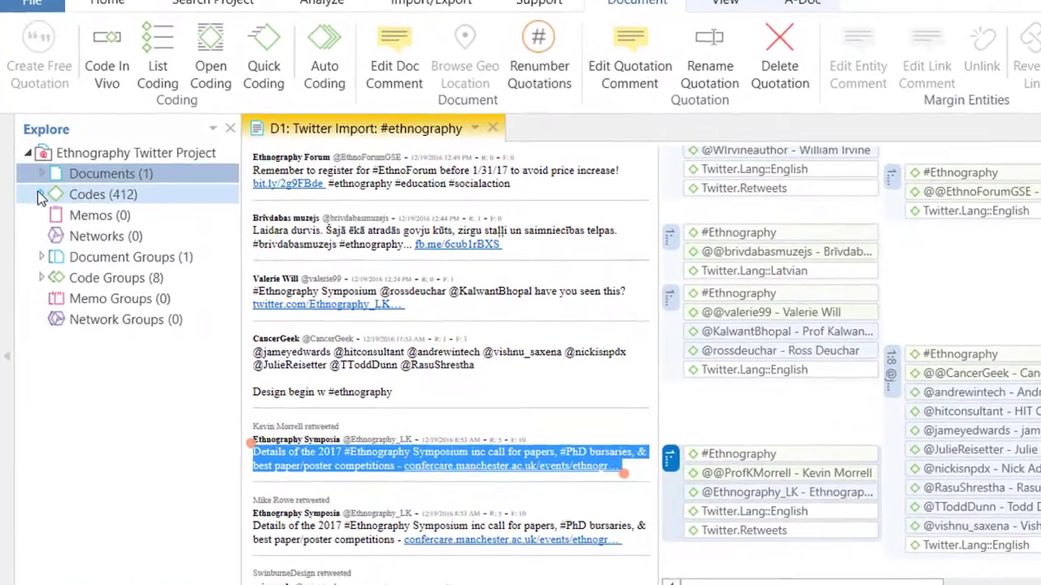
left_click(38, 199)
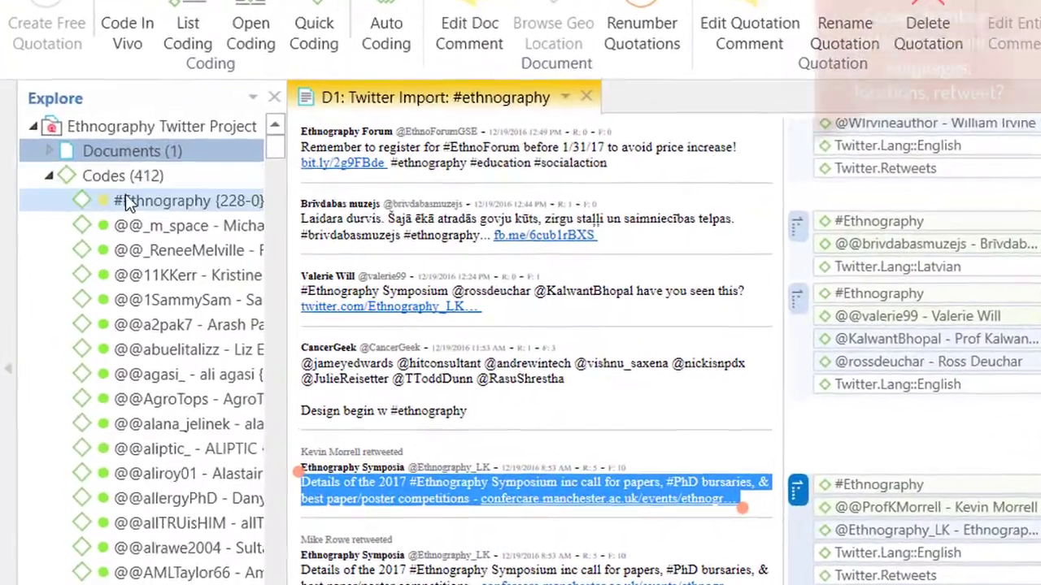
Look through the code list from the #Ethnography hashtag past the author and mention codes to the Twitter.Lang language codes.
left_click(126, 201)
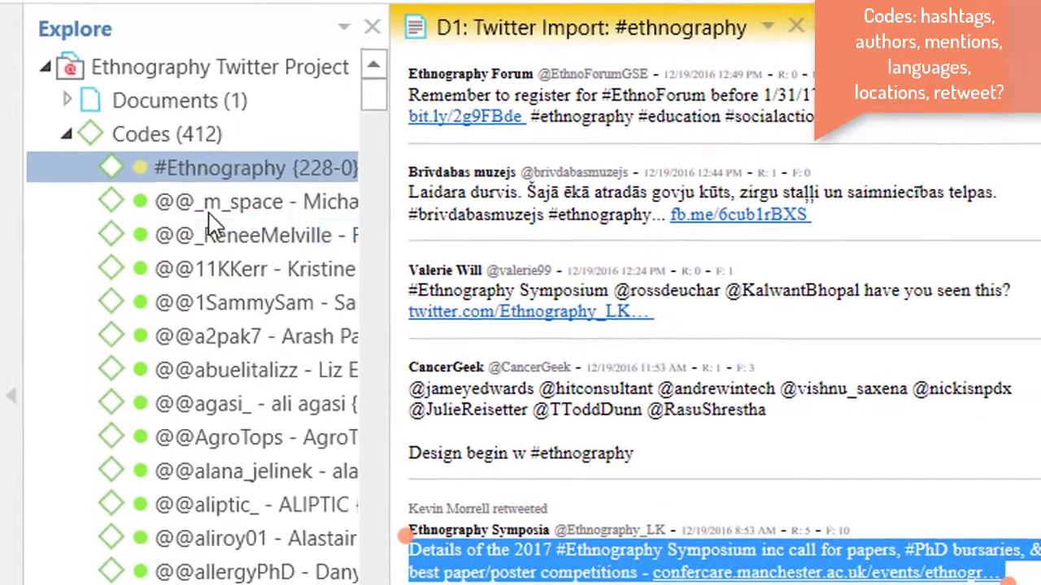
left_click(213, 206)
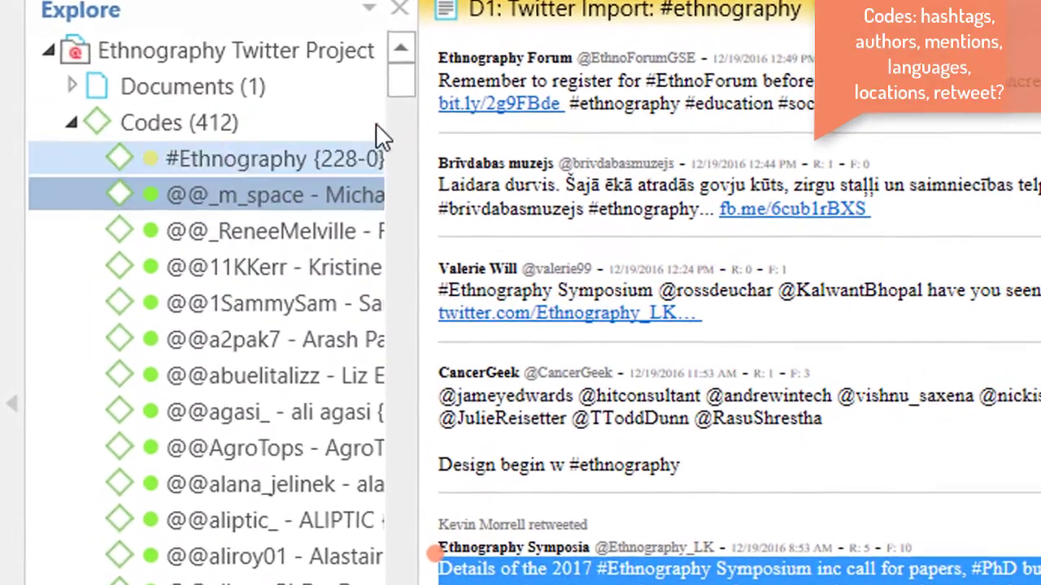
left_click_drag(399, 72, 392, 343)
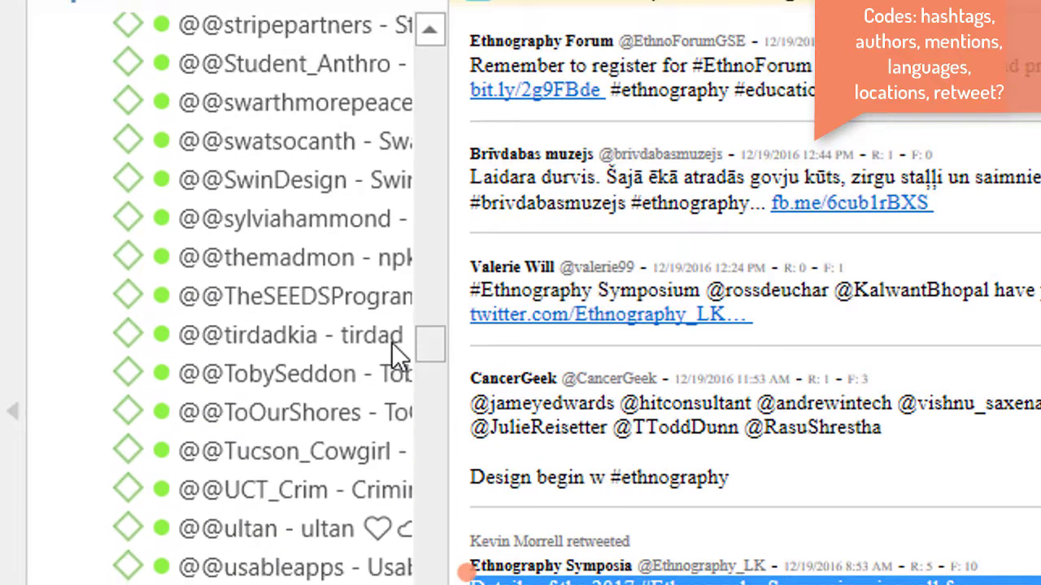
left_click(212, 257)
left_click_drag(440, 337, 424, 383)
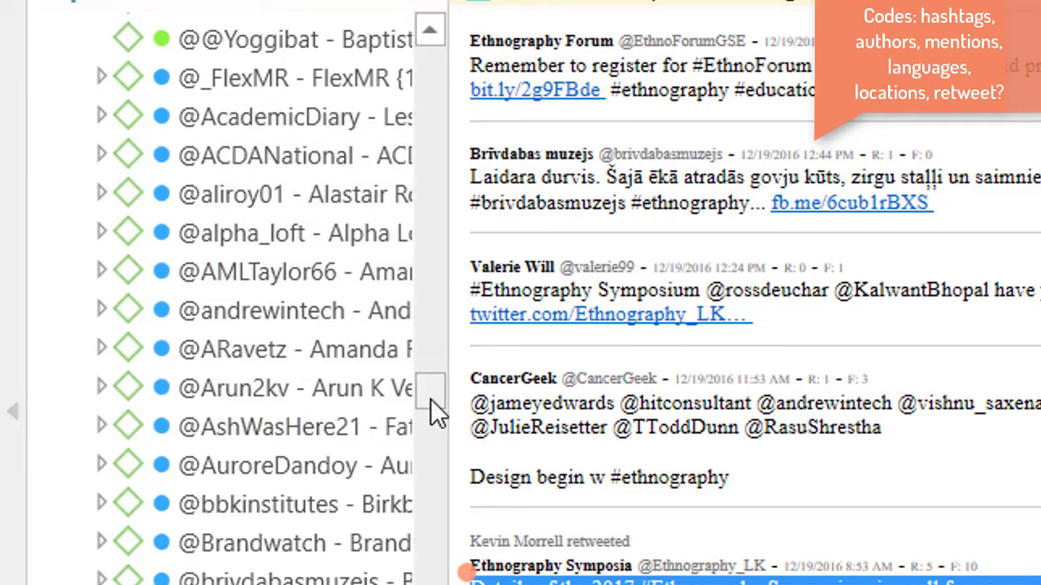
left_click_drag(430, 398, 404, 558)
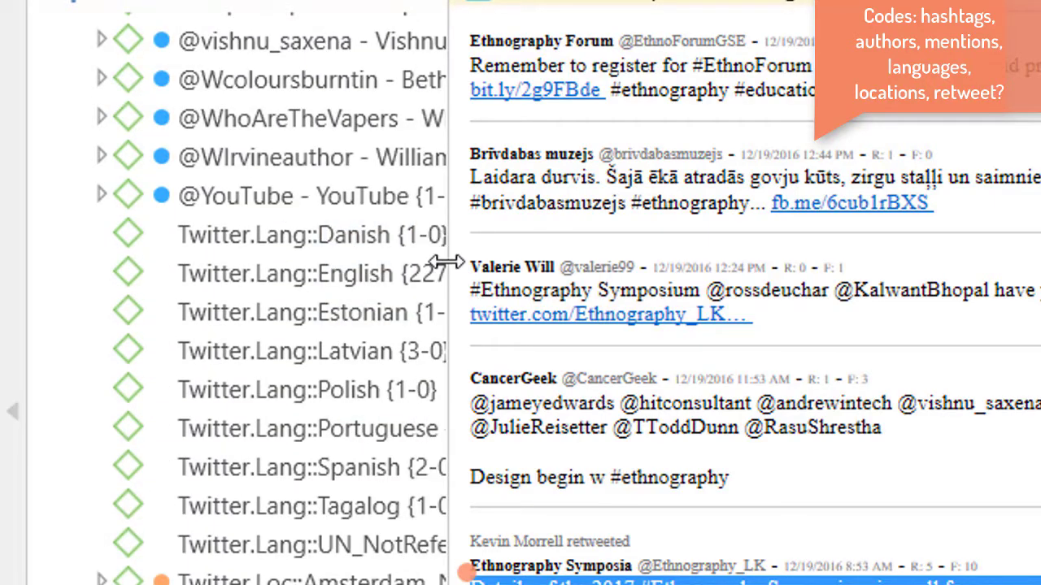
Widen the project explorer so the full code names fit, and select the Twitter.Lang::Latvian code.
left_click_drag(445, 262, 748, 268)
left_click(268, 276)
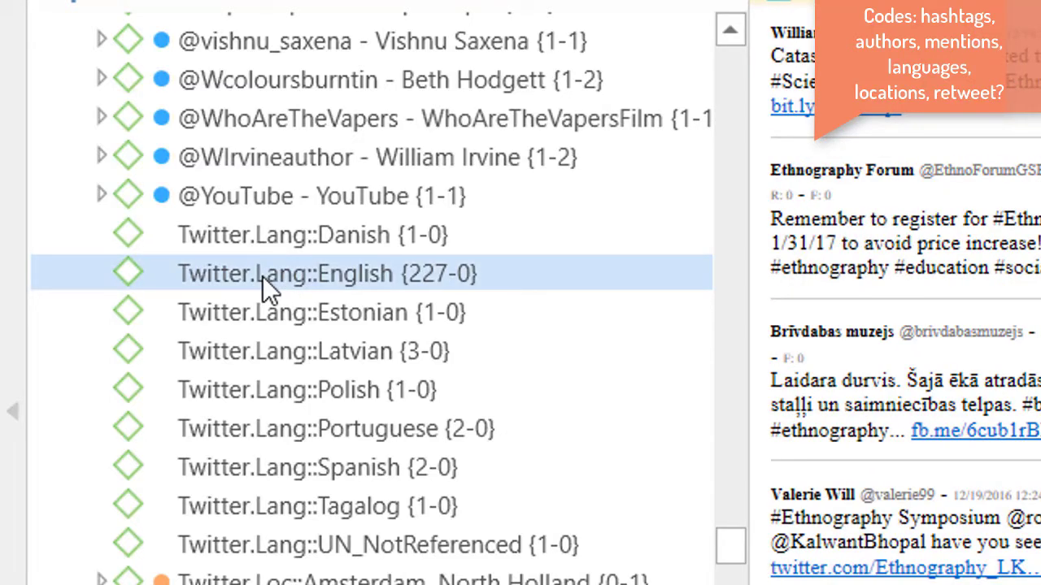
left_click(269, 349)
right_click(268, 350)
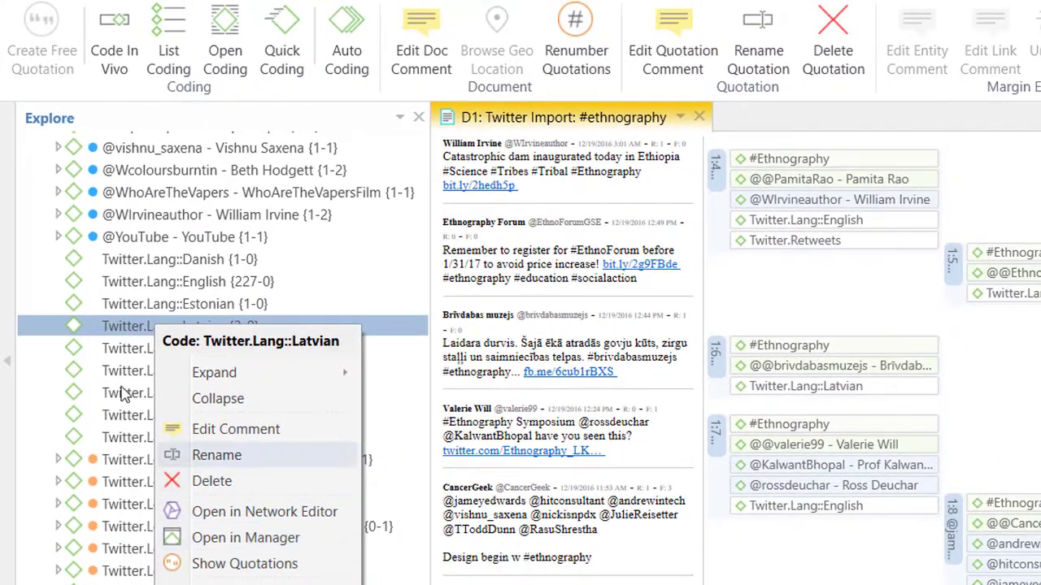
left_click(114, 336)
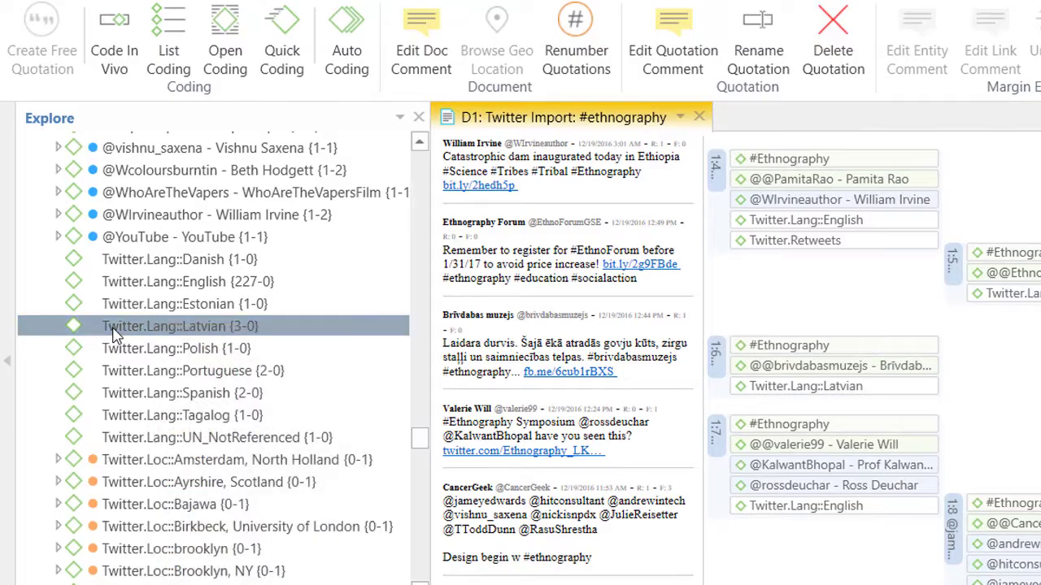
List the quotations of the Twitter.Lang::Latvian code and view 1:2, 1:6 and 1:62 in the document.
double_click(114, 336)
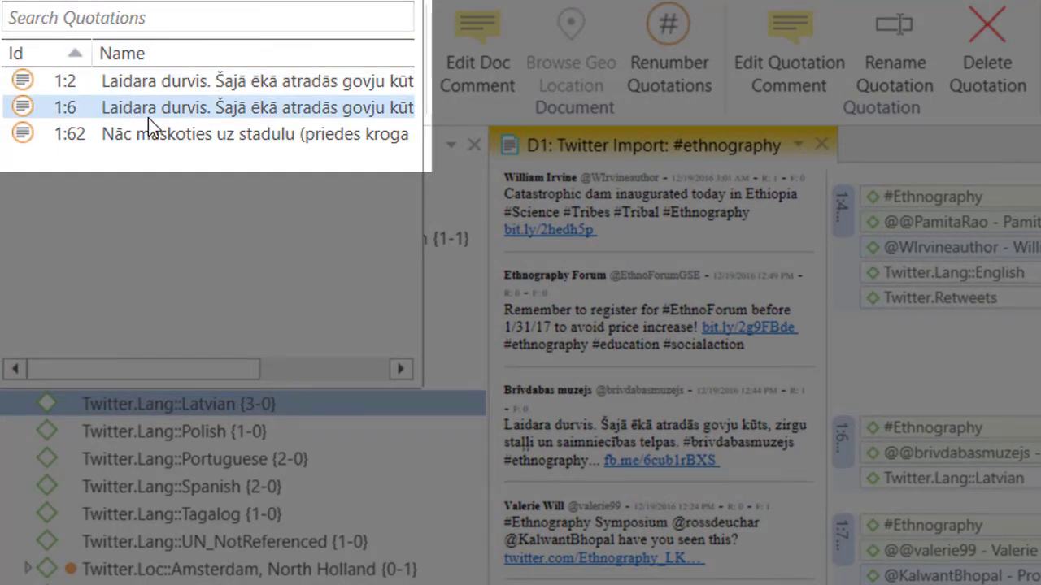
left_click(152, 85)
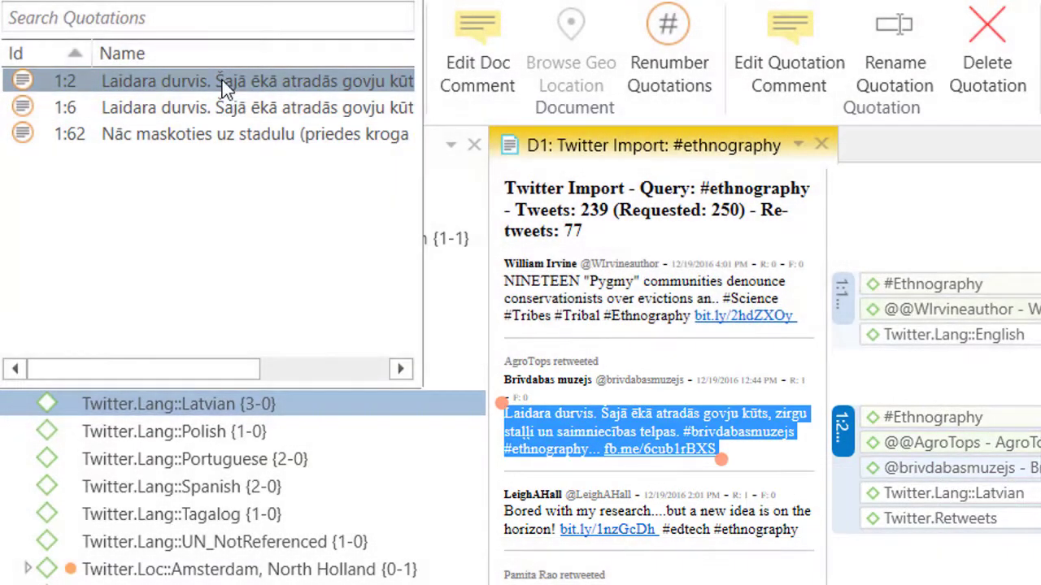
left_click(233, 107)
left_click(236, 134)
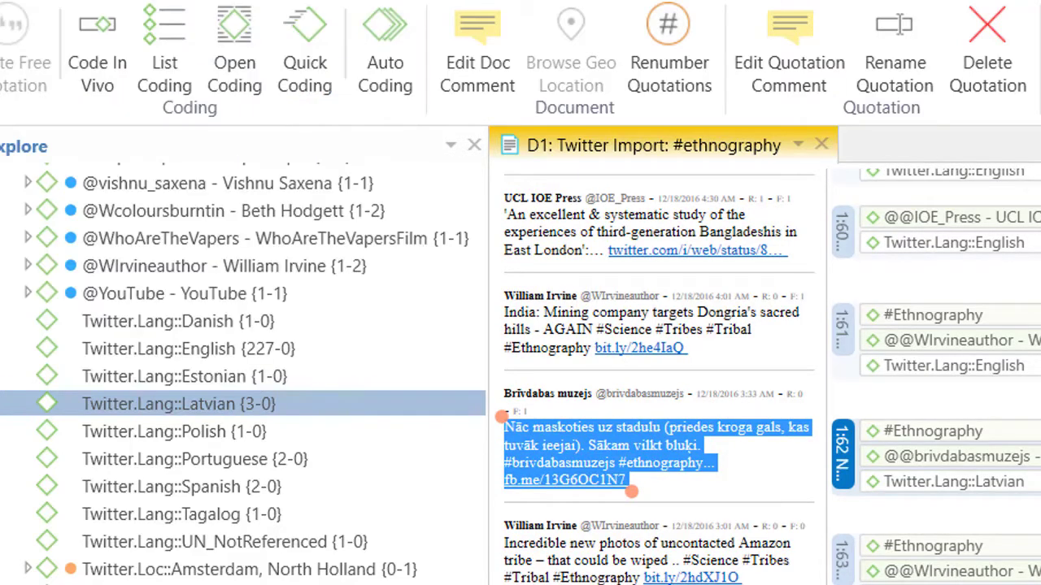
Open the Twitter.Lang::Latvian code in the Network Editor and maximize the network window.
right_click(213, 412)
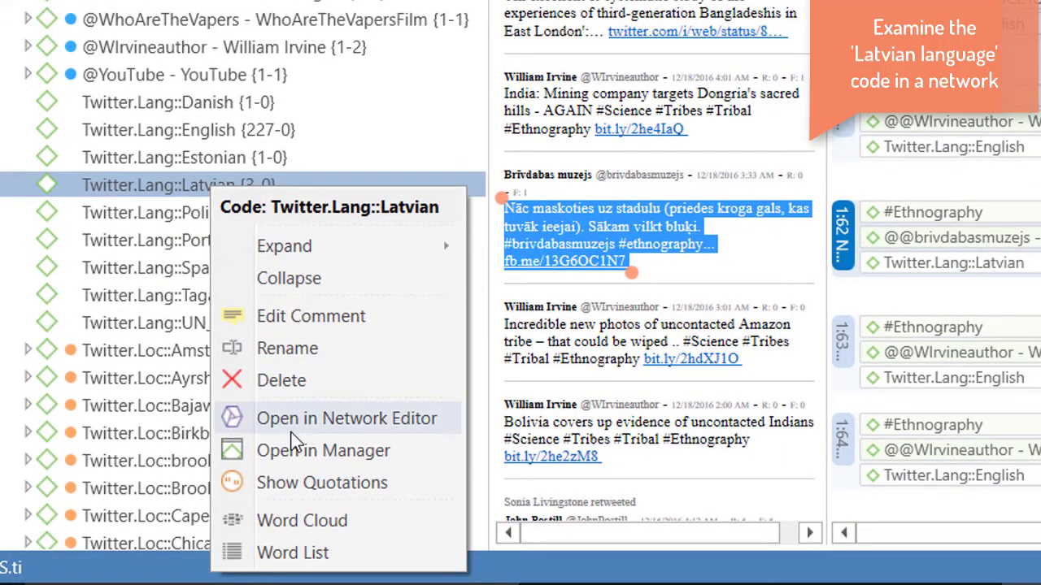
left_click(299, 419)
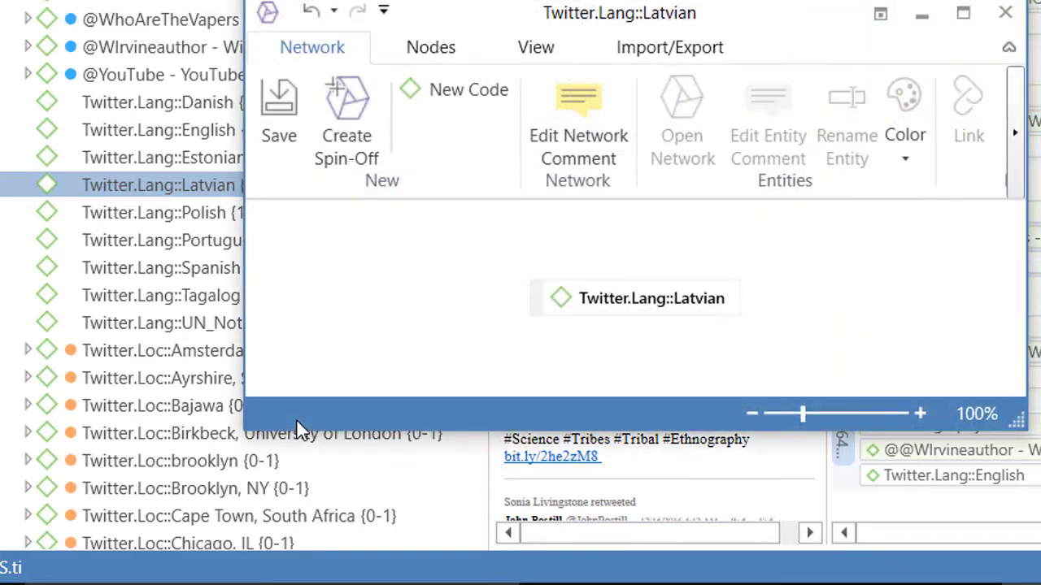
left_click(964, 11)
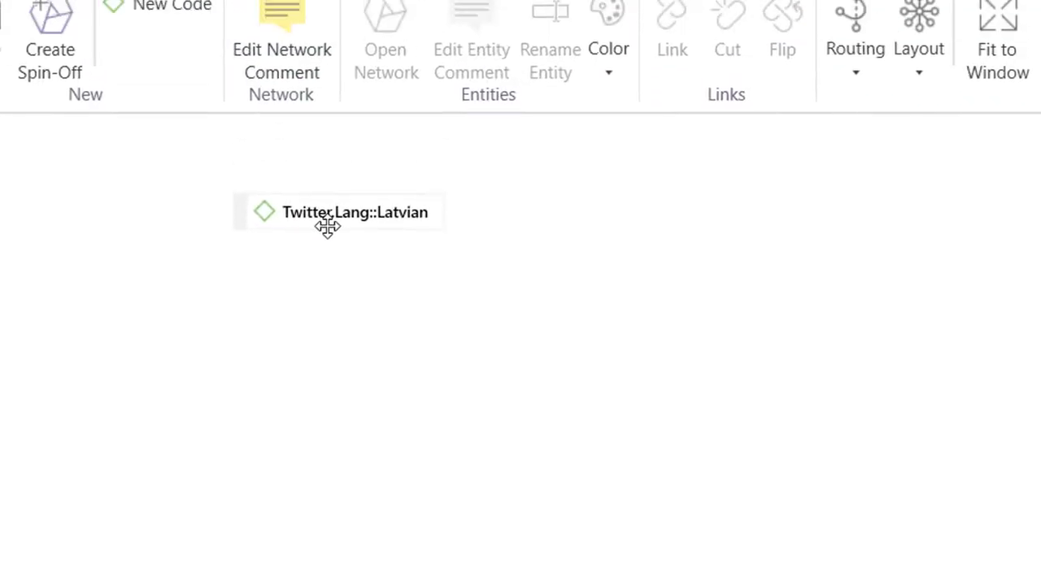
Move the Twitter.Lang::Latvian node to the middle of the canvas and import its common neighbors.
left_click_drag(327, 225, 706, 429)
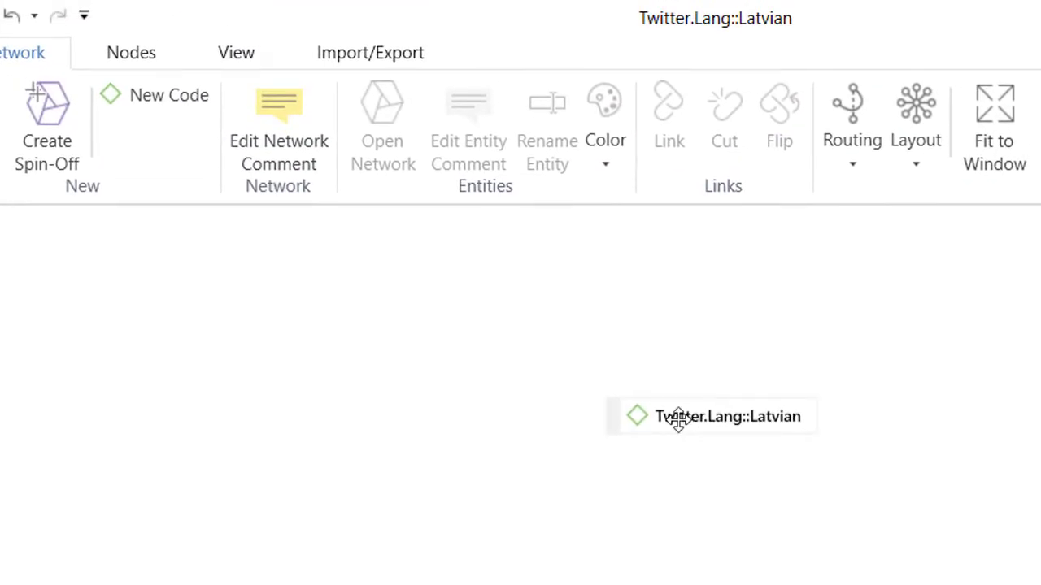
right_click(678, 422)
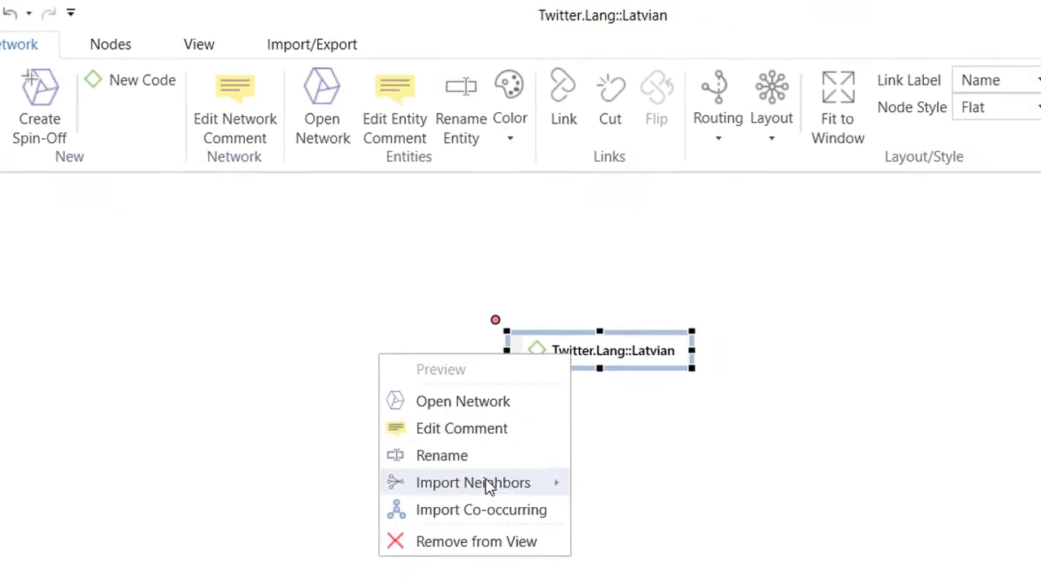
mouse_move(548, 542)
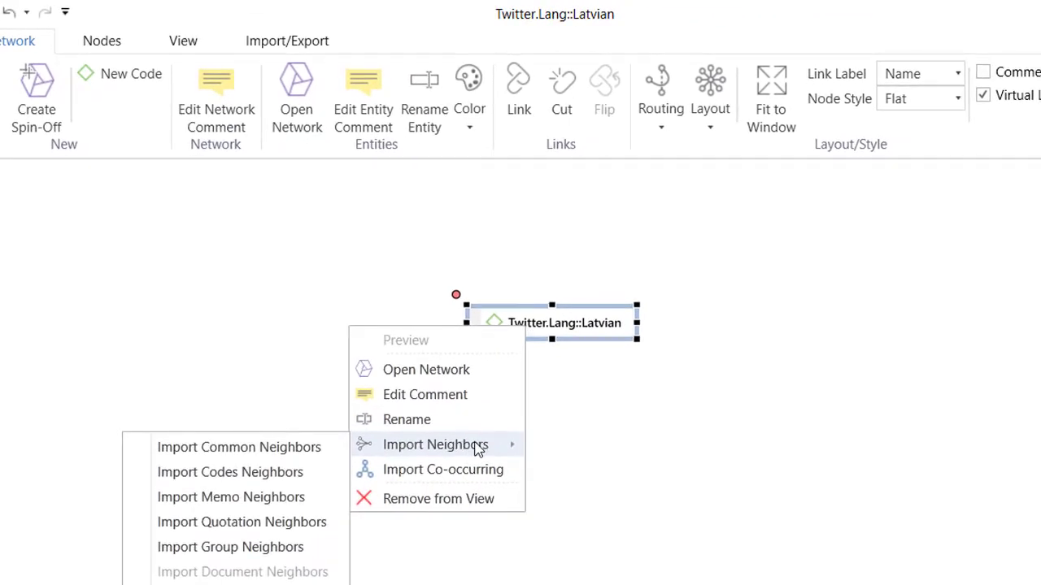
left_click(266, 452)
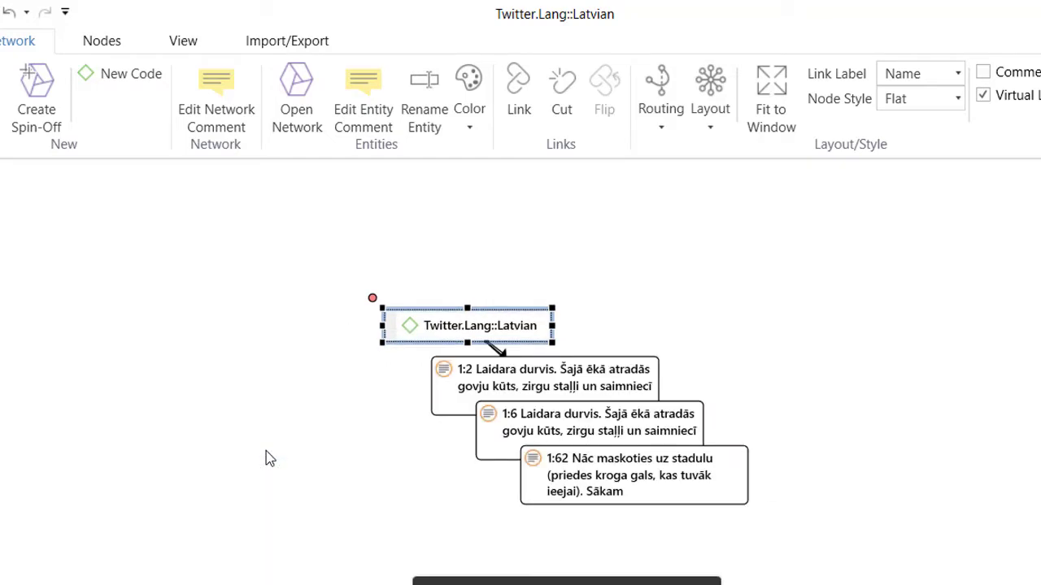
Spread quotations 1:2, 1:6 and 1:62 apart around the Twitter.Lang::Latvian node so none of them overlap.
left_click_drag(469, 408, 227, 480)
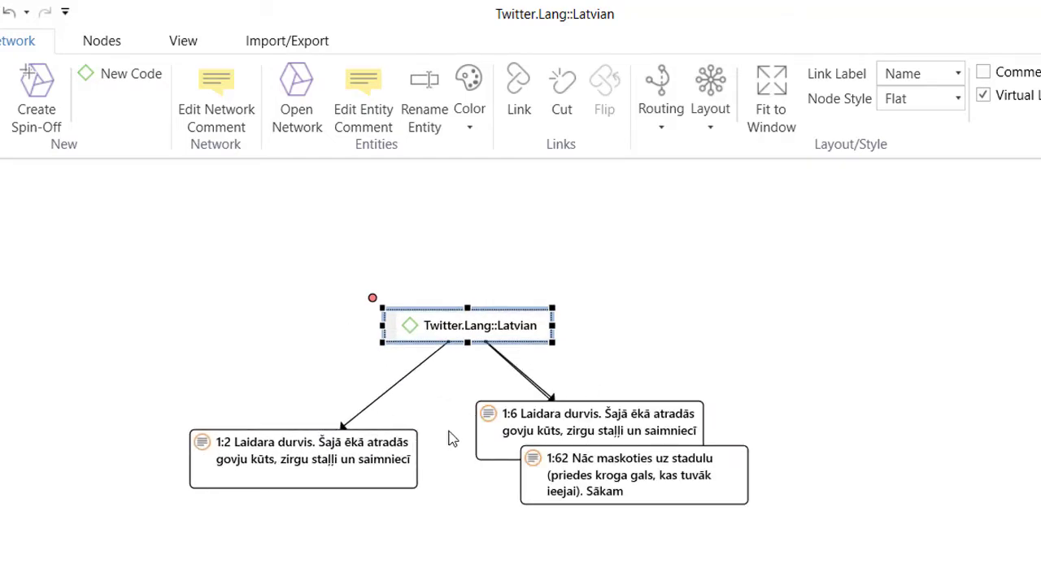
left_click_drag(495, 425, 558, 548)
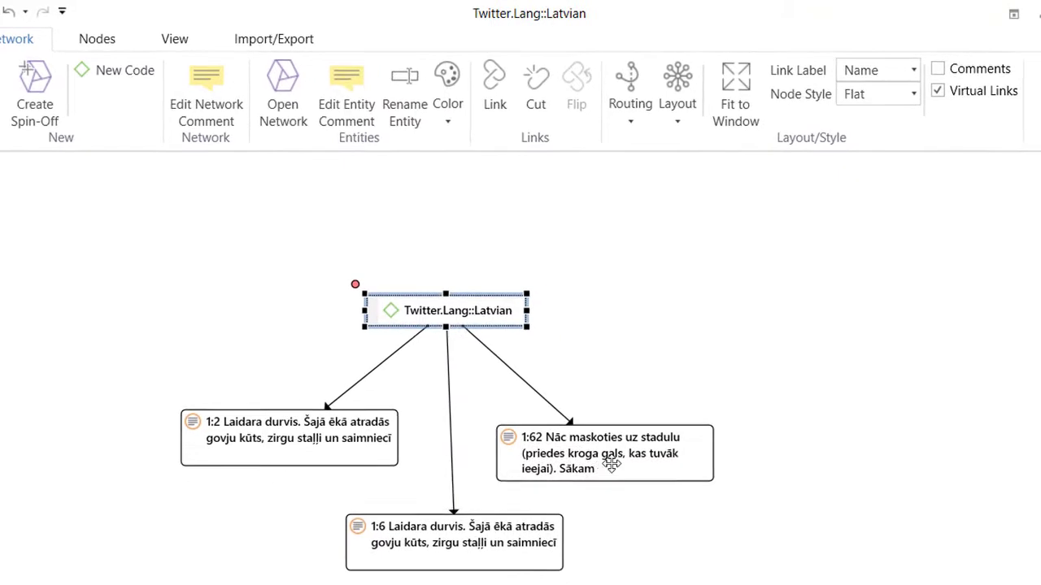
left_click_drag(641, 481, 658, 460)
left_click_drag(440, 304, 451, 304)
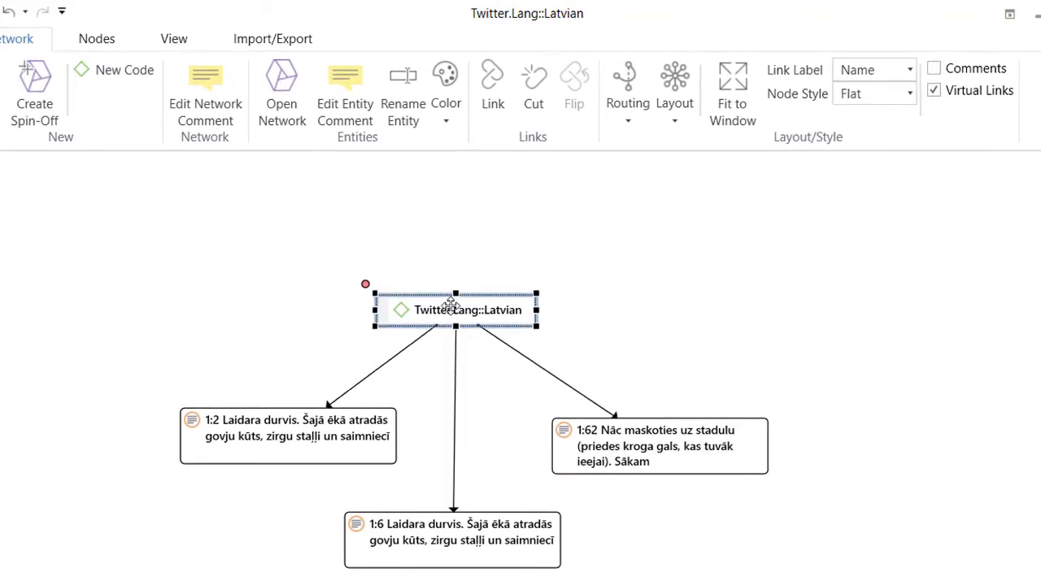
Import the common neighbors of quotation 1:6 into the network.
right_click(548, 448)
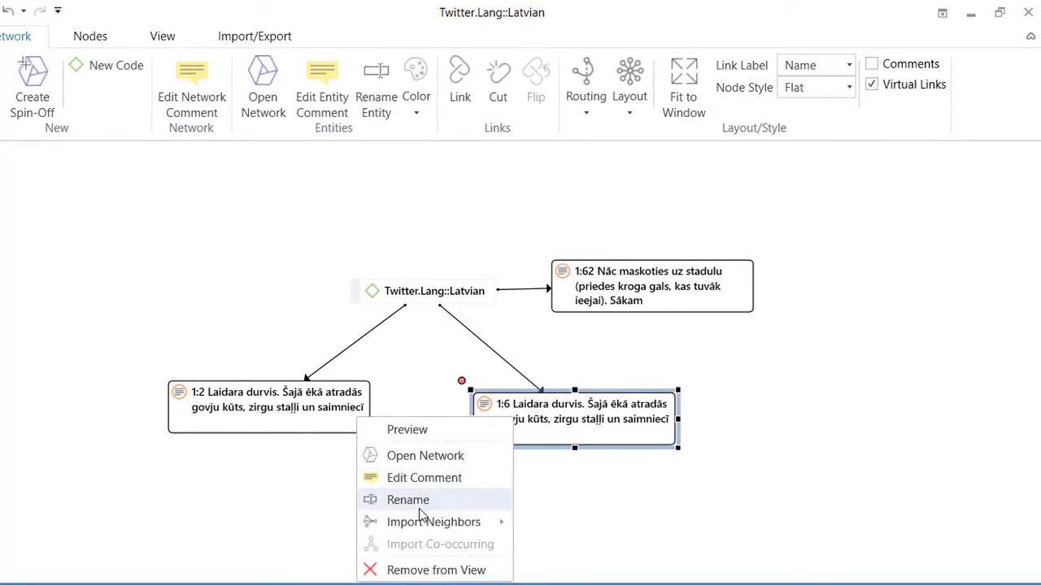
mouse_move(419, 523)
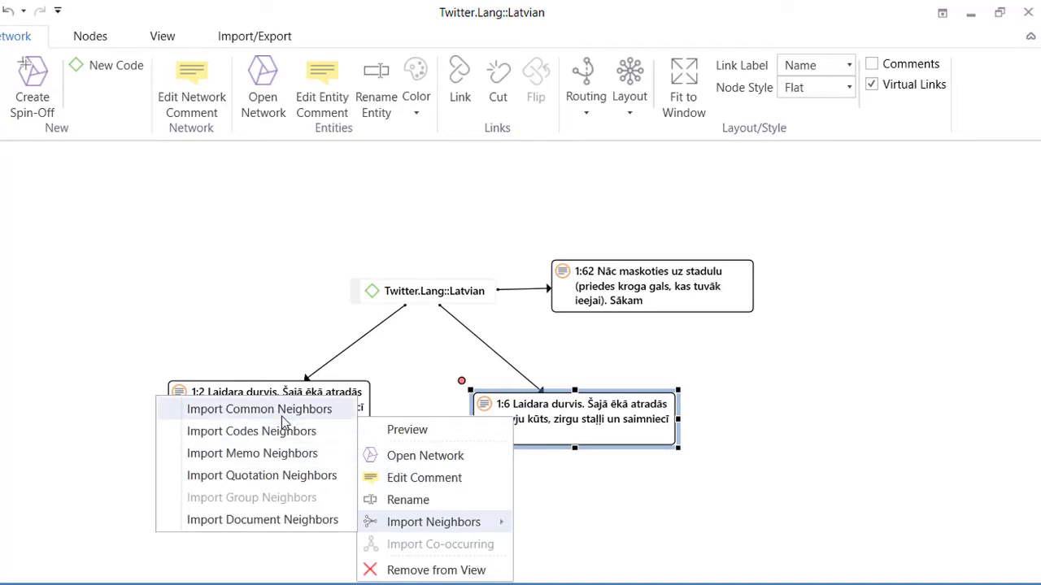
left_click(258, 409)
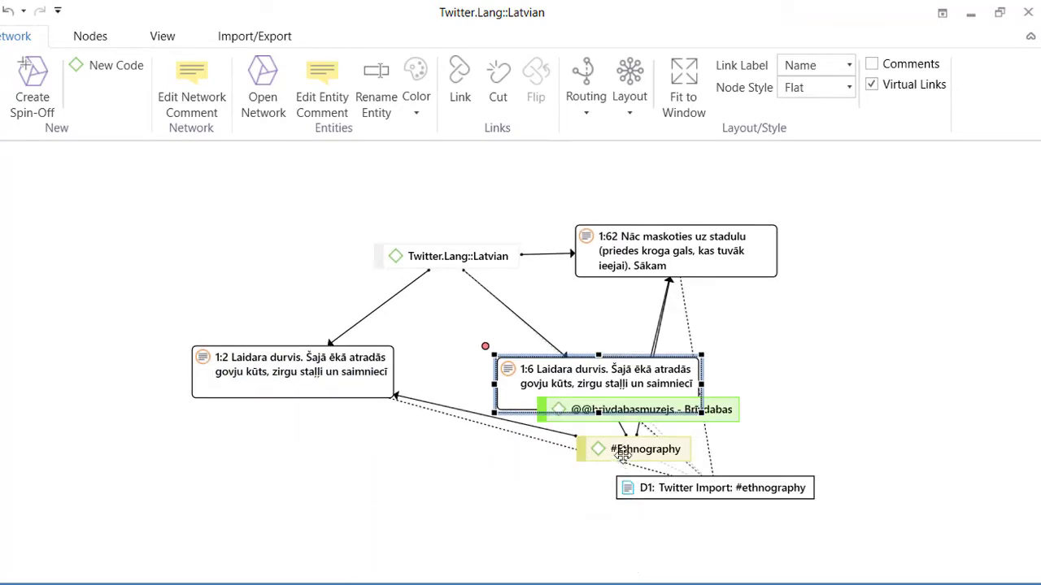
left_click_drag(622, 455, 456, 183)
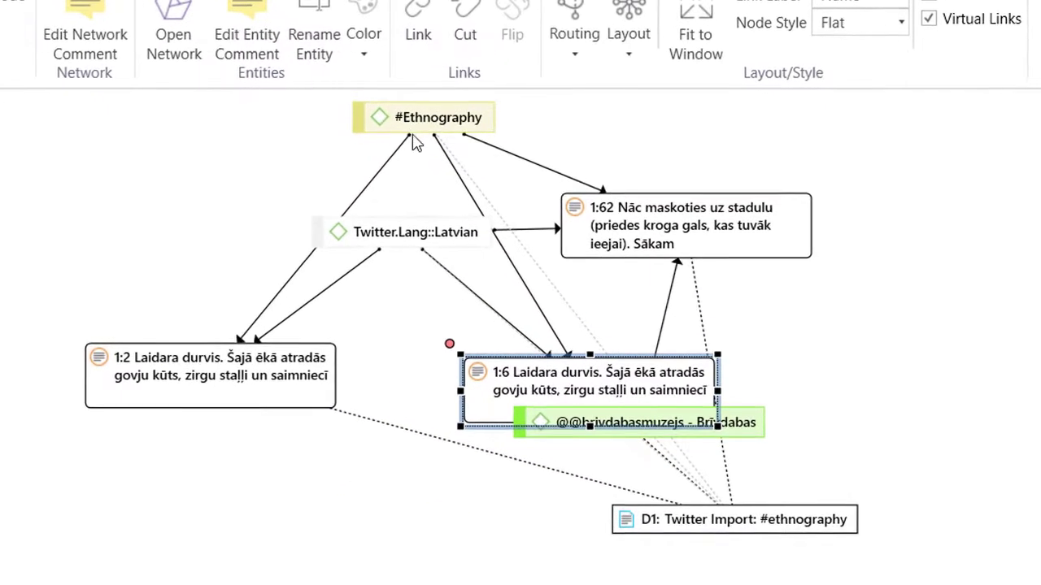
left_click_drag(764, 520, 941, 329)
left_click_drag(751, 431, 999, 460)
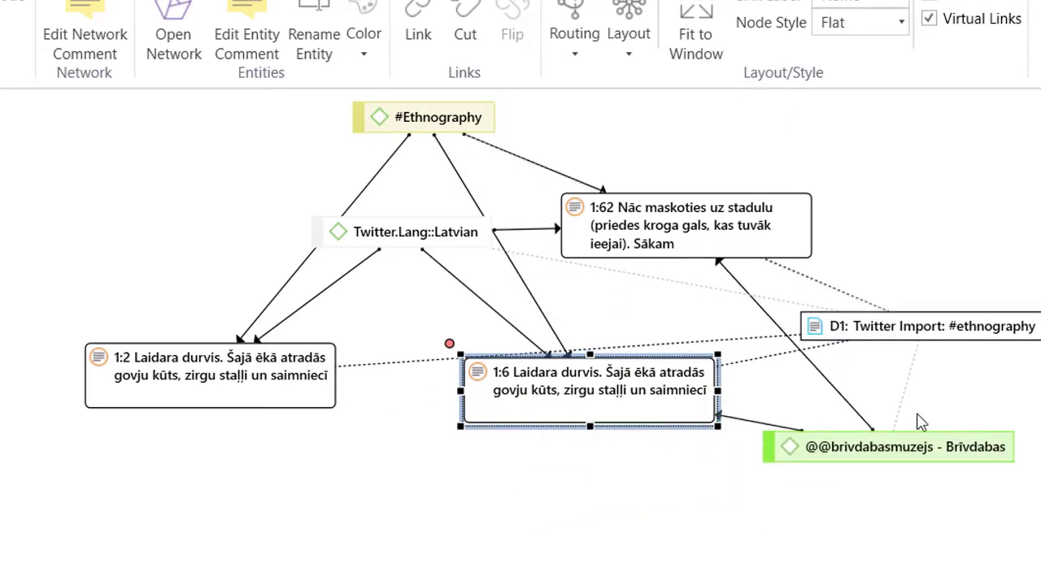
left_click_drag(617, 402, 506, 483)
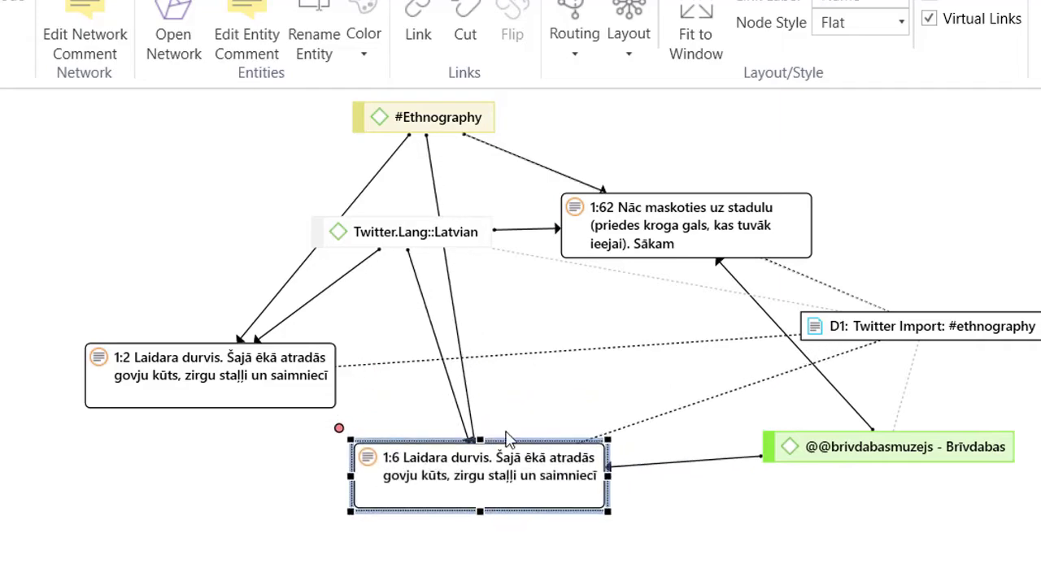
Try the Orthogonal and Circular - Single Cycle layouts, and reroute the links along right-angled paths.
left_click(629, 40)
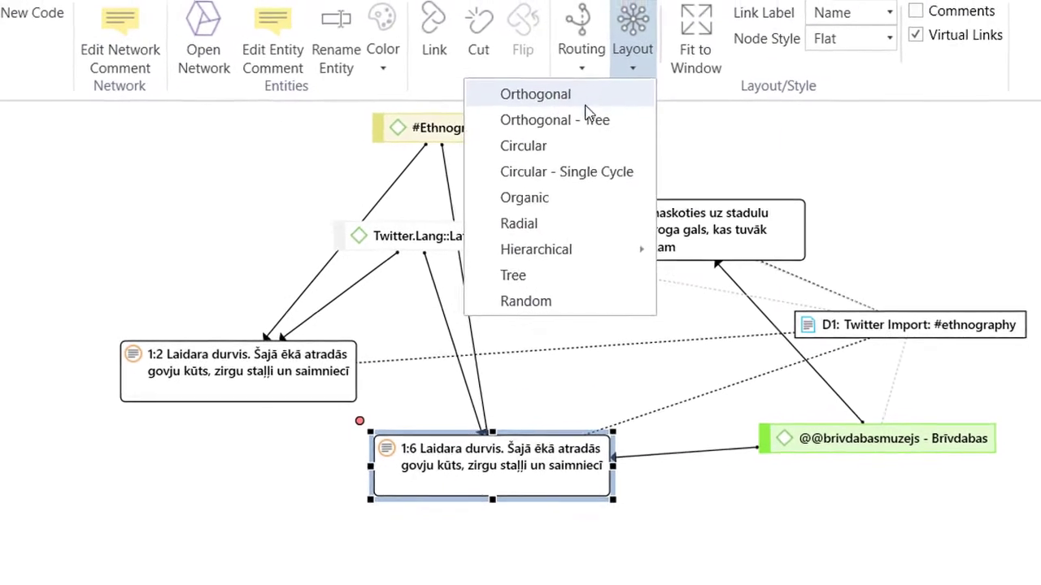
left_click(585, 107)
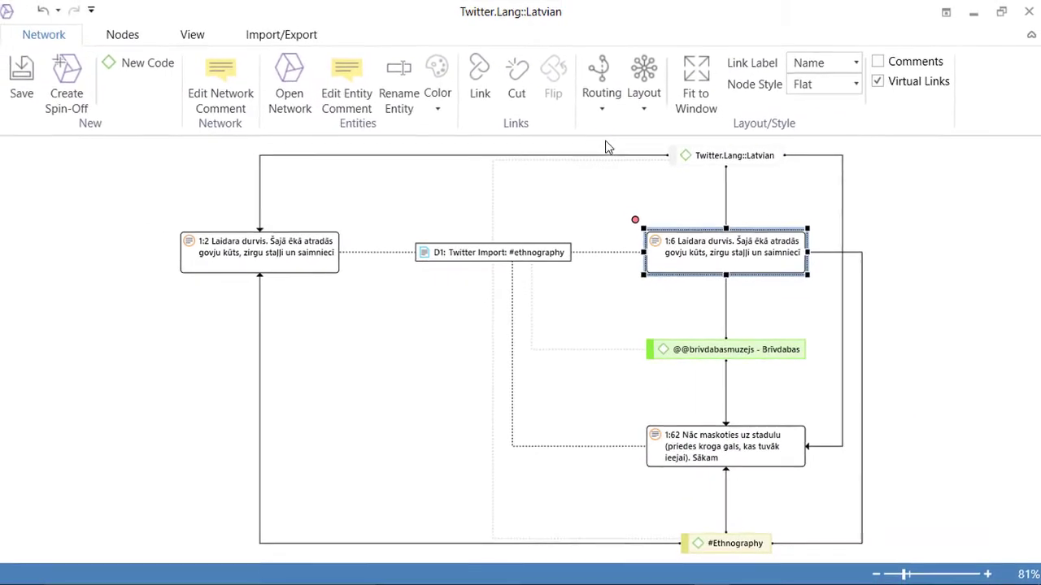
left_click(643, 106)
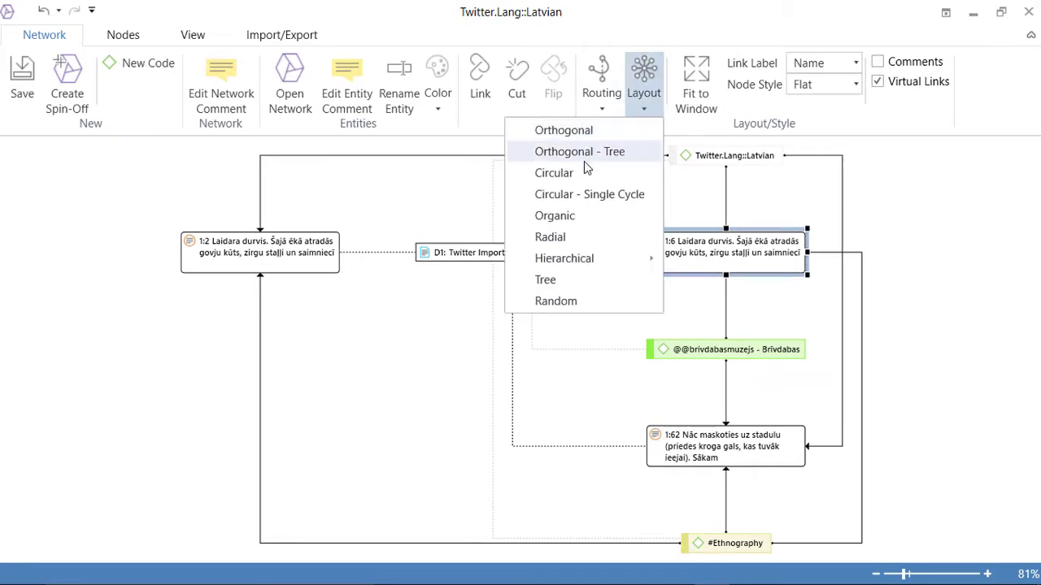
left_click(580, 195)
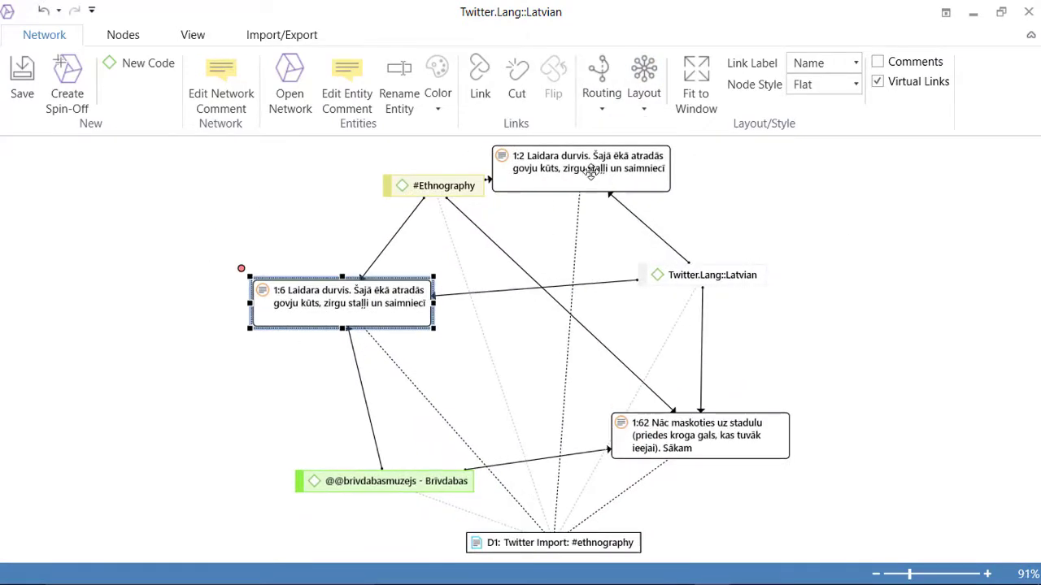
left_click(602, 101)
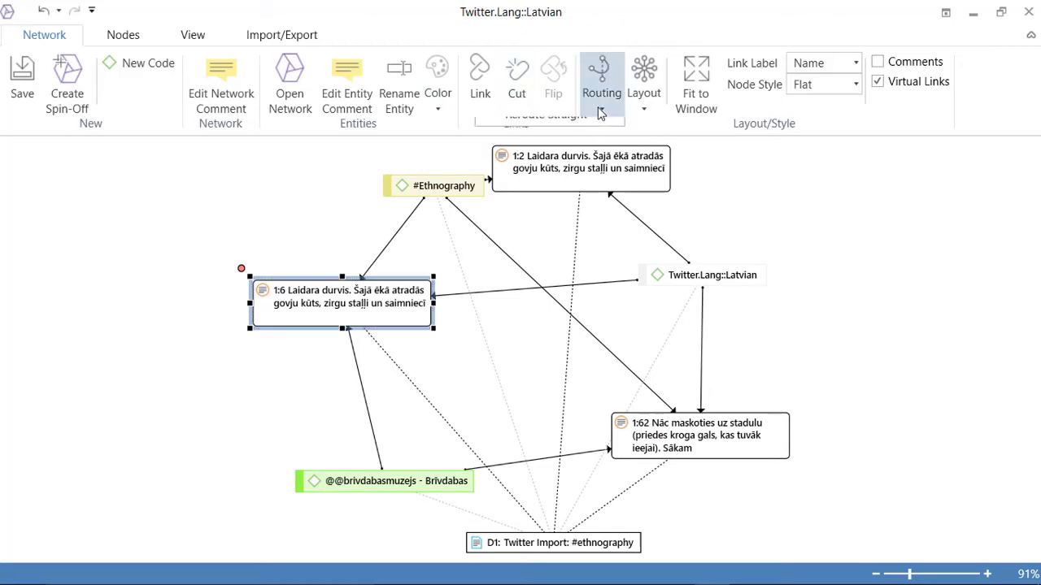
left_click(527, 152)
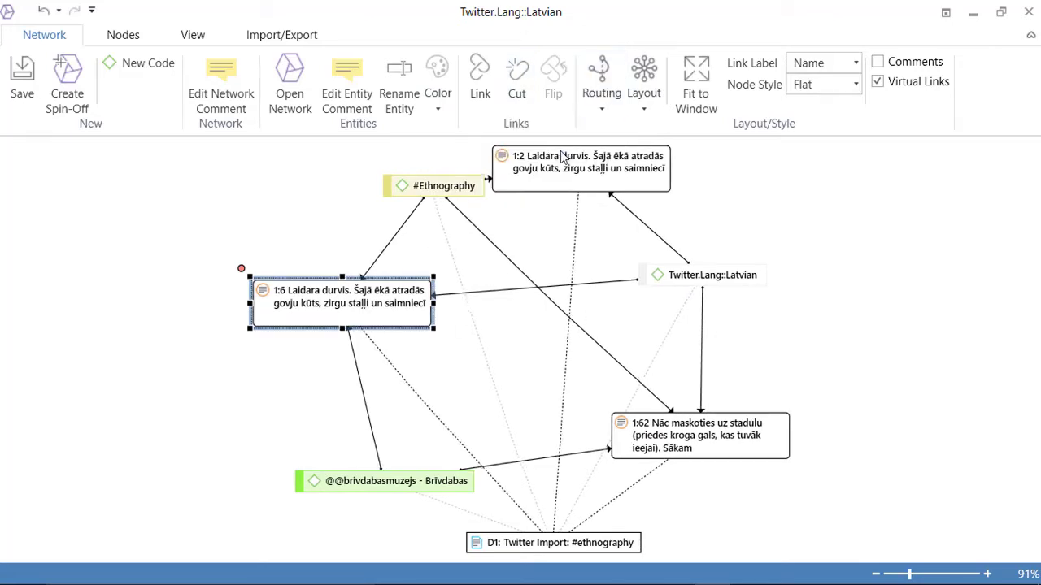
left_click(850, 255)
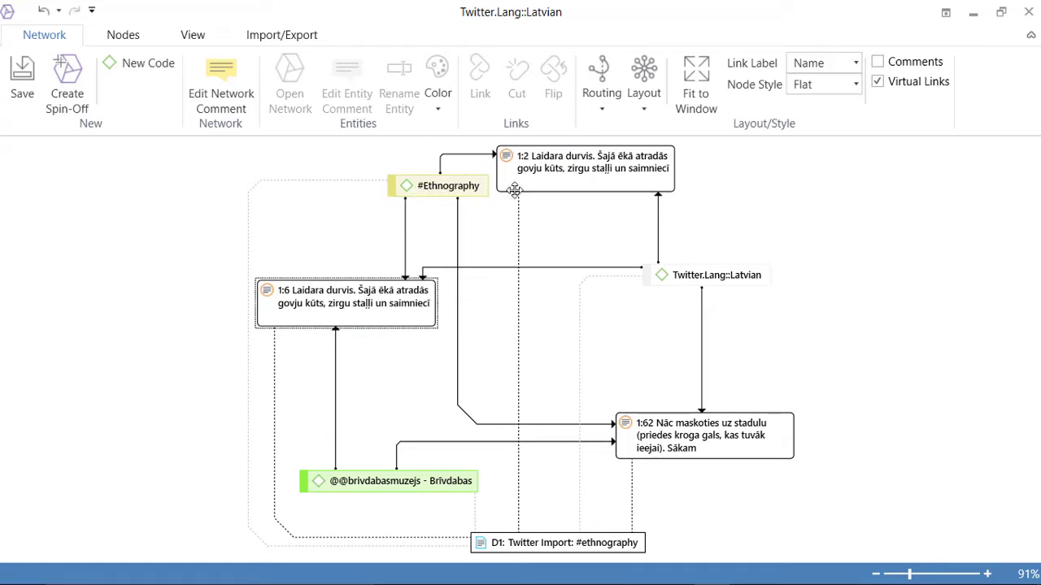
left_click(533, 175)
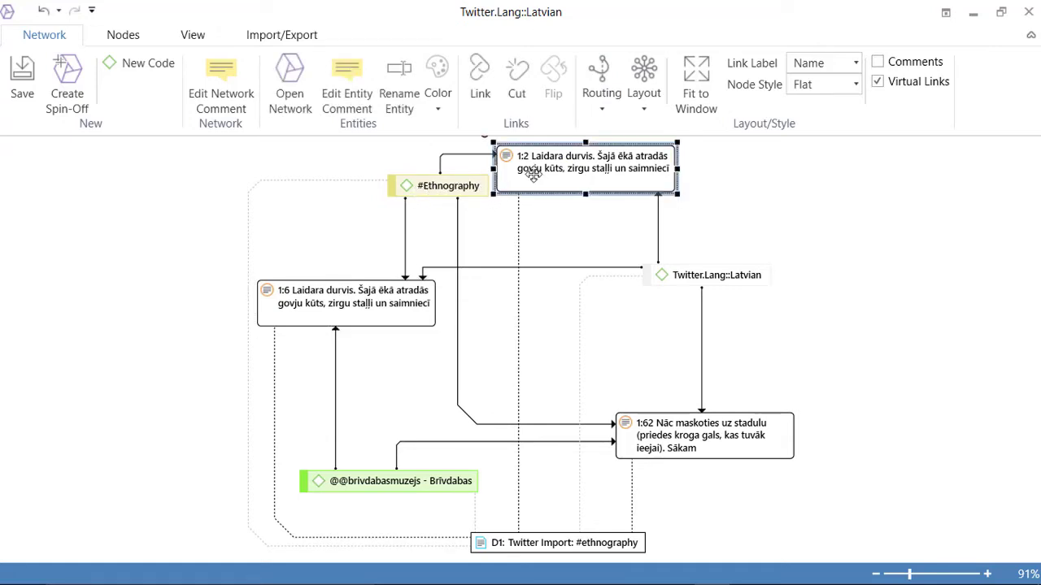
left_click(336, 304)
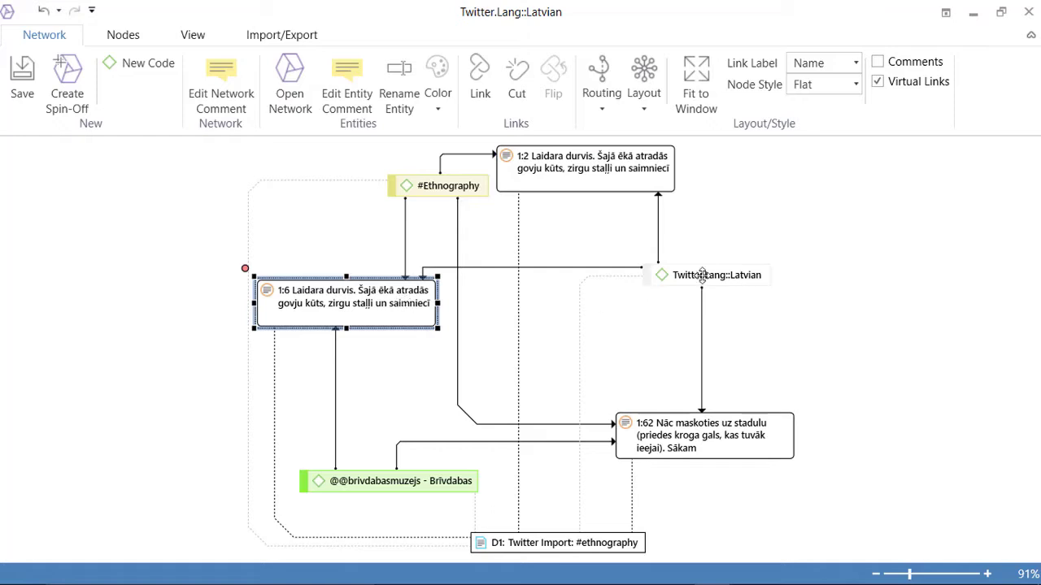
left_click(713, 436)
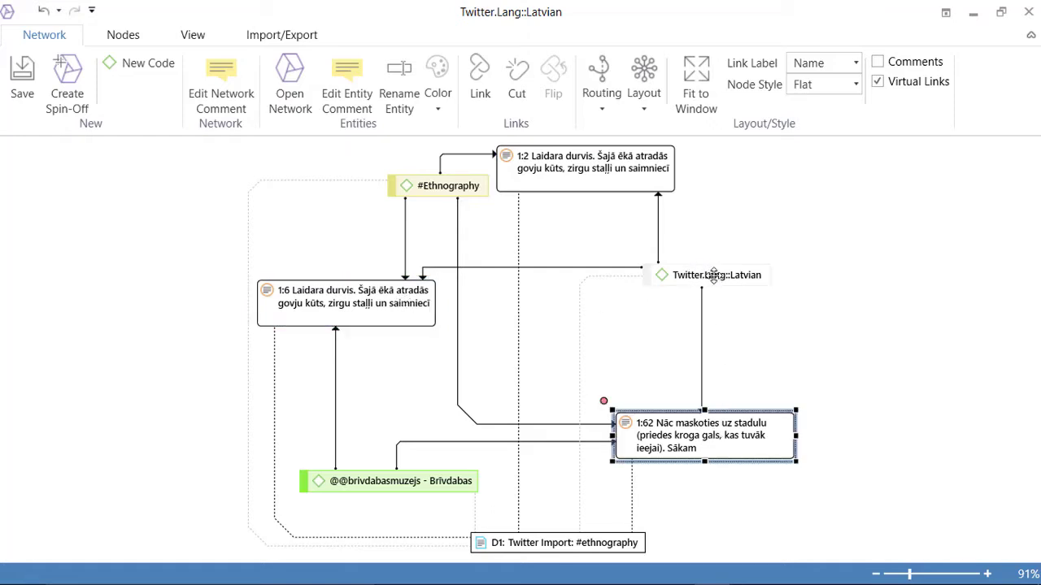
left_click(713, 274)
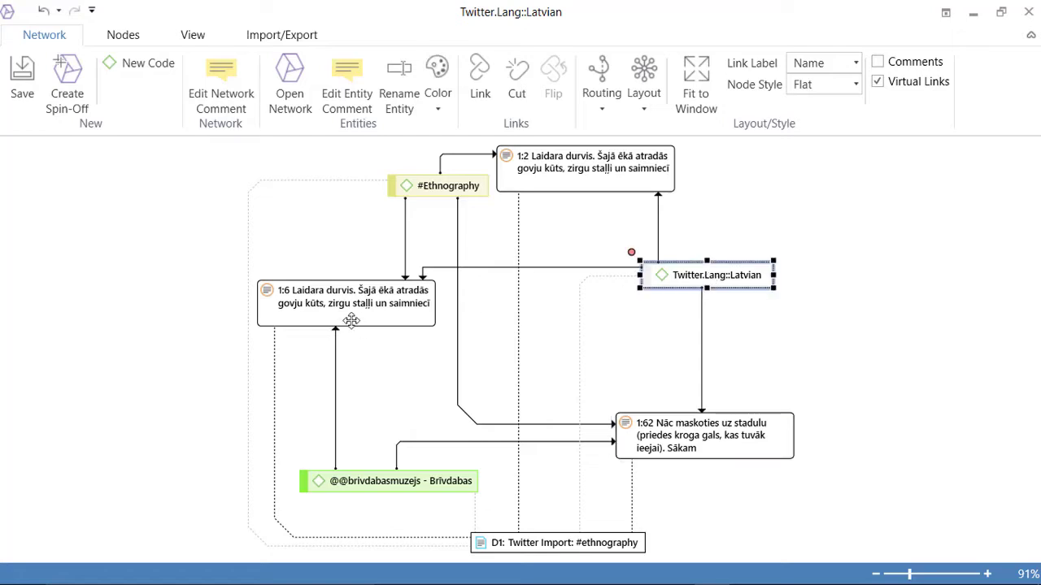
left_click_drag(351, 319, 349, 315)
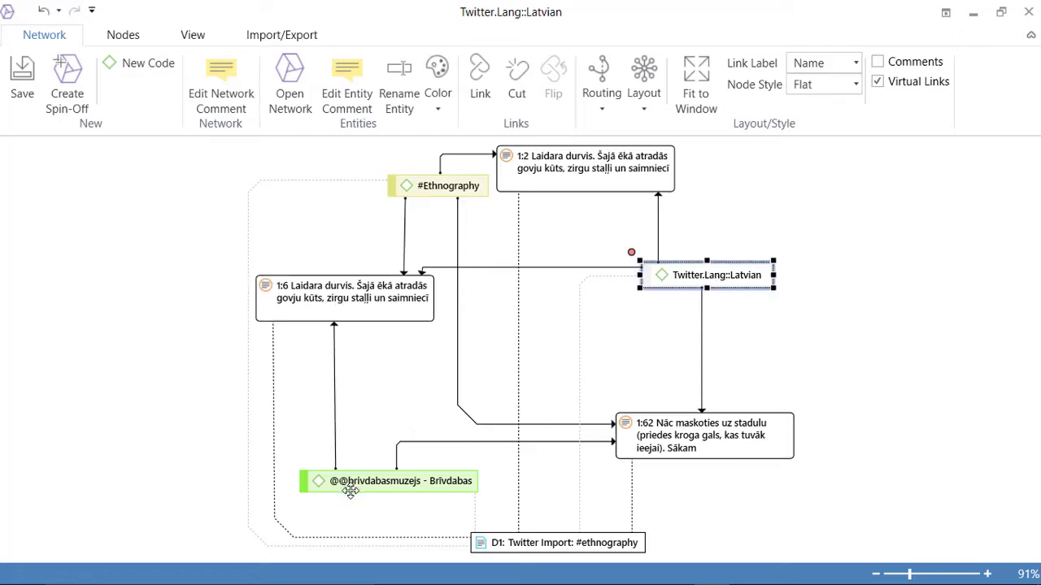
mouse_move(377, 485)
left_mouse_down()
mouse_move(362, 485)
mouse_move(370, 481)
left_mouse_up()
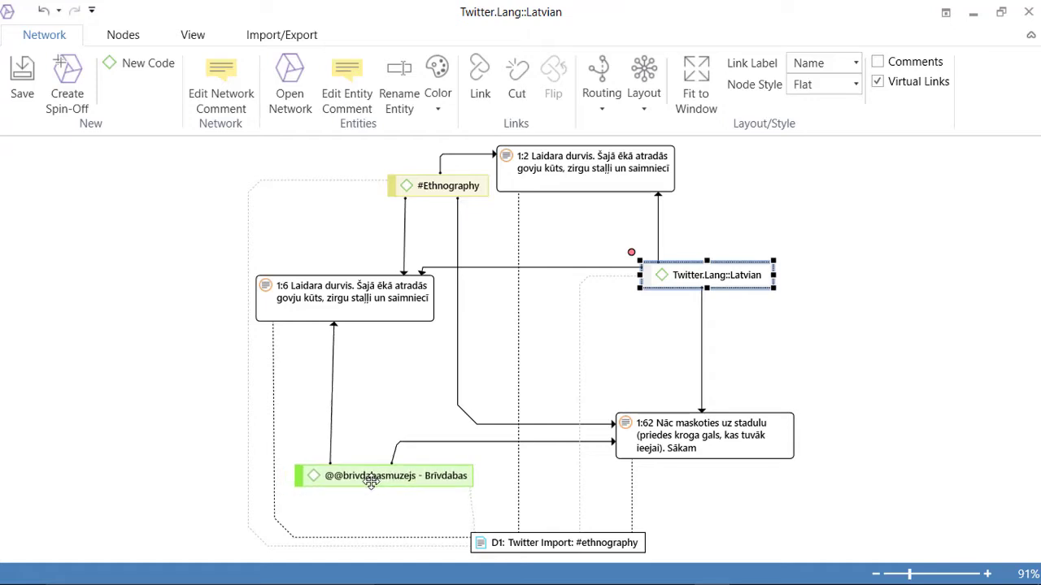
Remove the D1: Twitter Import: #ethnography document node from the network view.
mouse_move(538, 544)
left_mouse_down()
mouse_move(532, 525)
mouse_move(535, 540)
left_mouse_up()
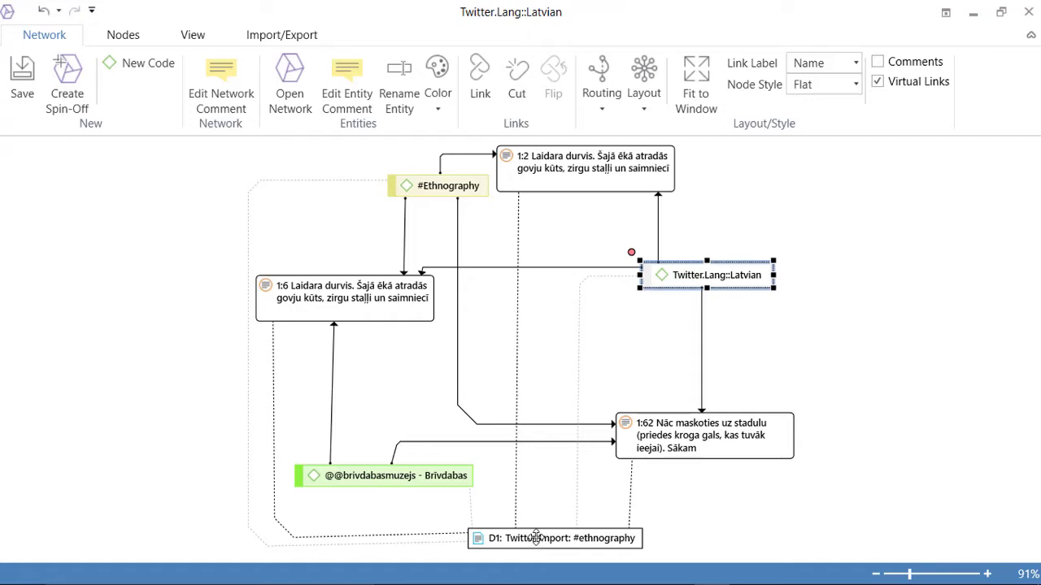
right_click(536, 537)
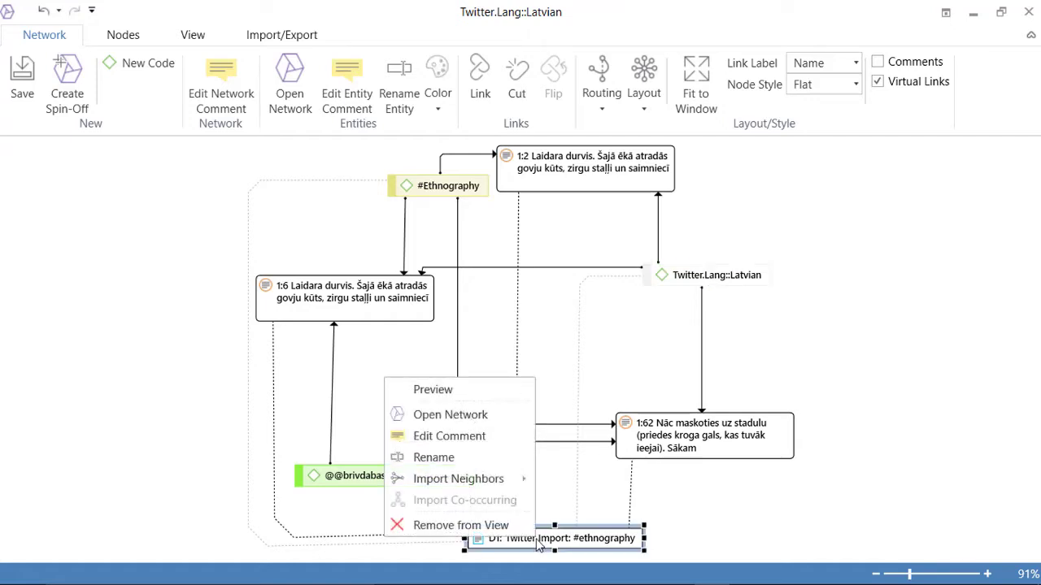
left_click(495, 526)
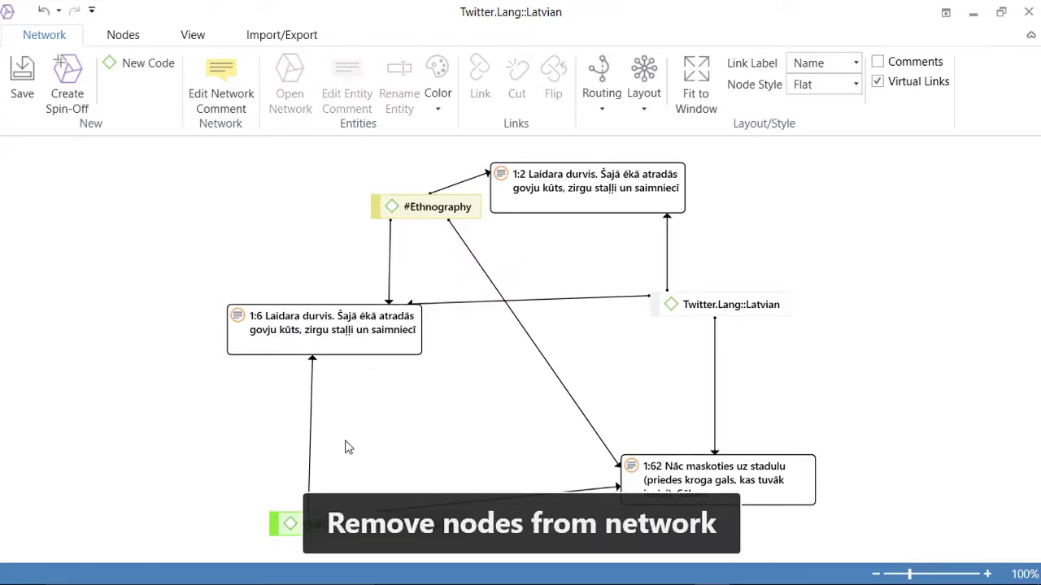
Arrange the remaining nodes in the Hierarchical Downwards layout and close the network without saving it.
left_click_drag(339, 524, 337, 499)
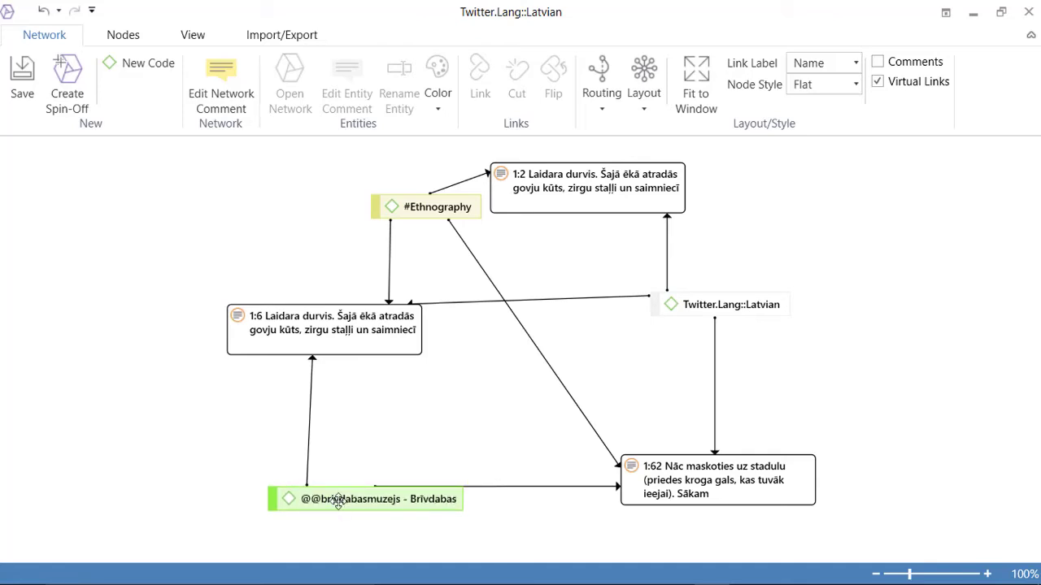
left_click(643, 104)
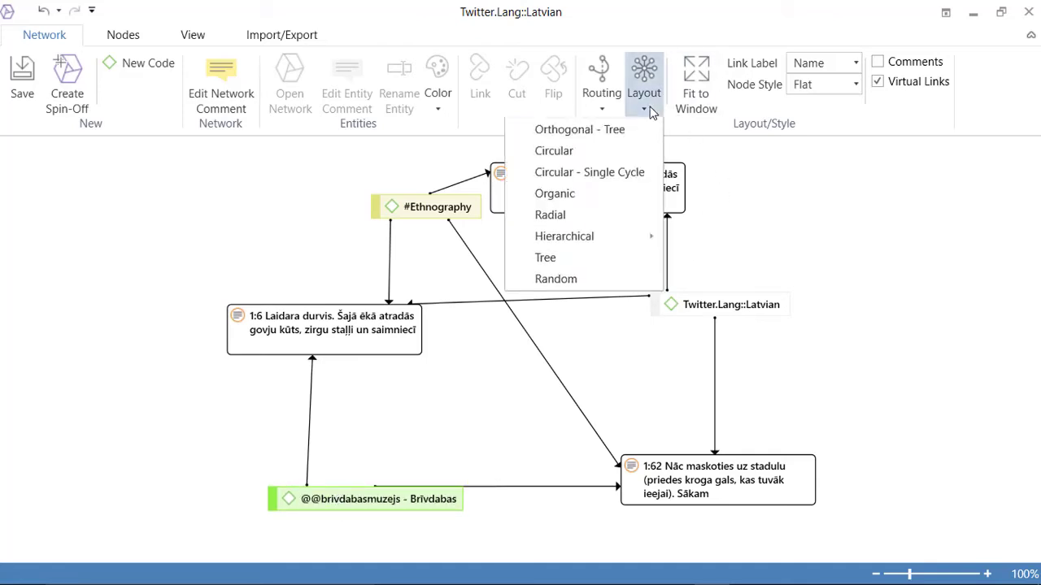
mouse_move(583, 262)
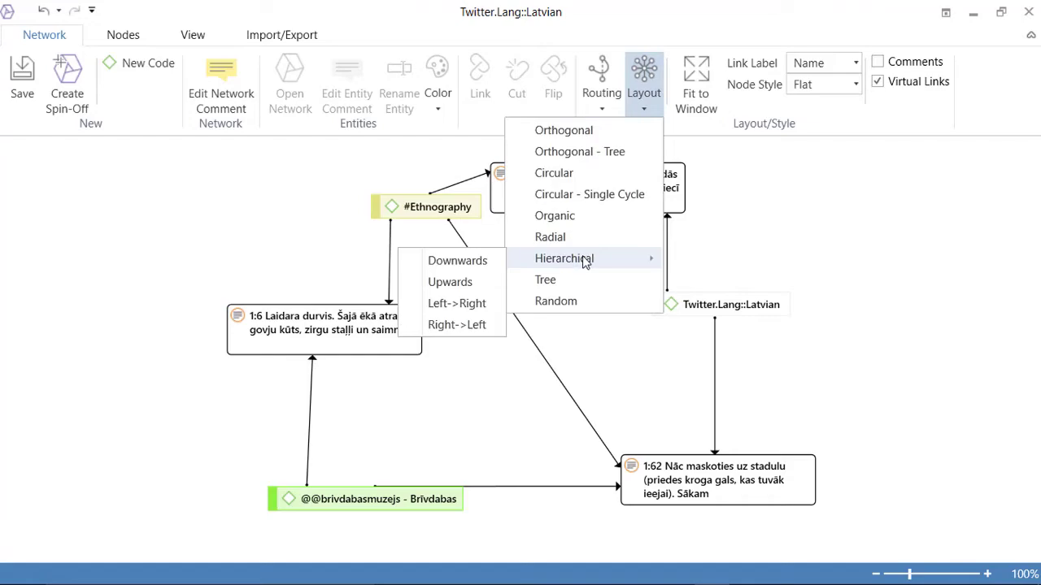
left_click(478, 262)
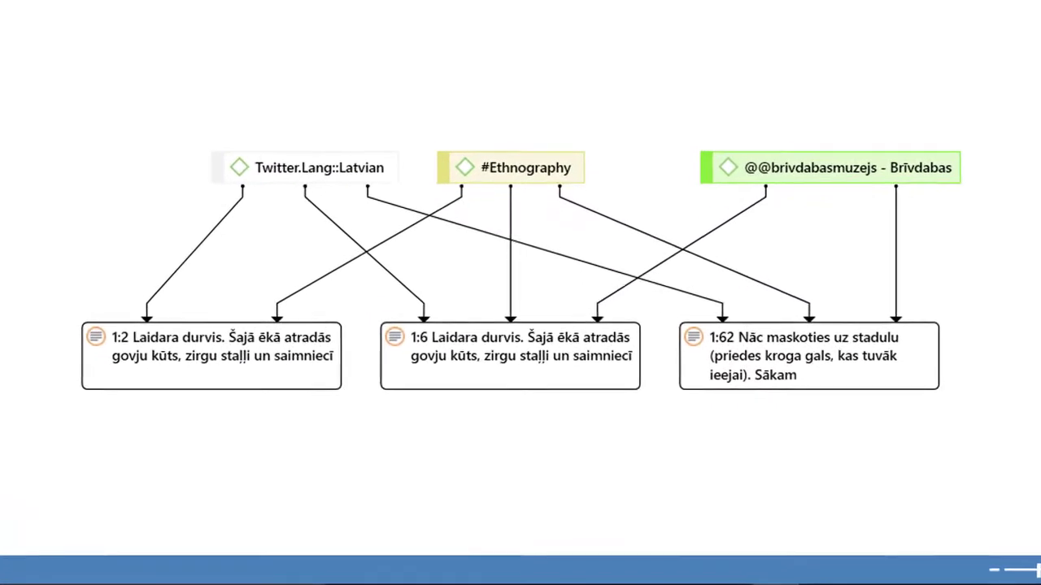
key("ctrl+w")
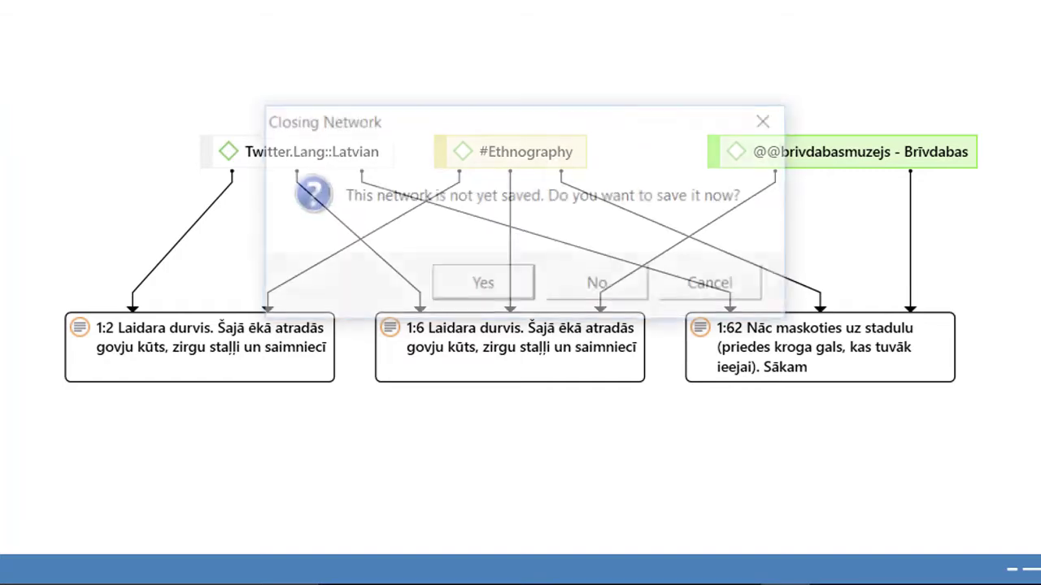
left_click(582, 281)
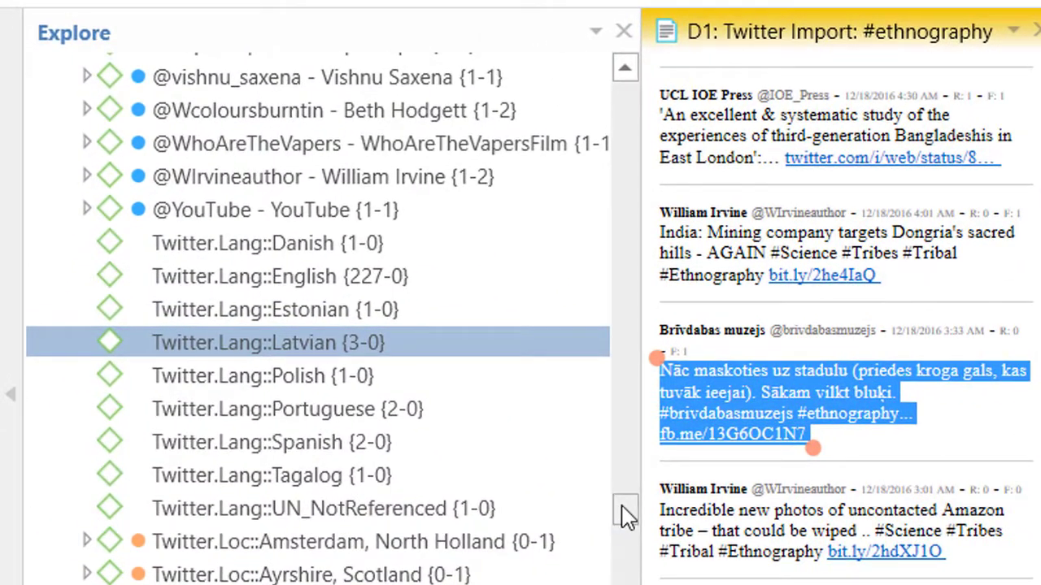
Open the Twitter.Loc::London code in a maximized network editor and arrange its nodes in the Circular layout.
left_click_drag(486, 462, 490, 482)
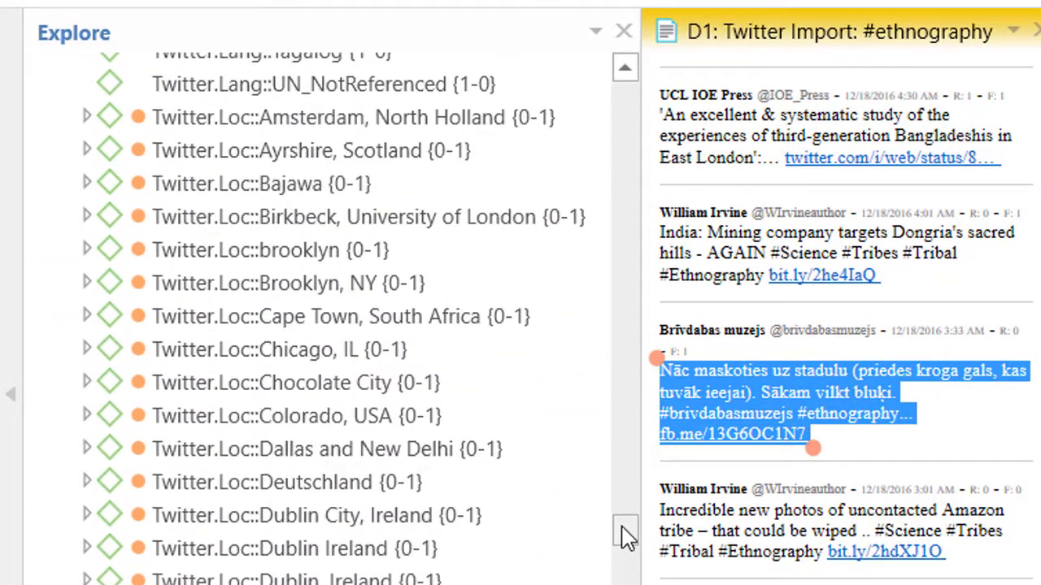
mouse_move(625, 539)
left_mouse_down()
mouse_move(626, 512)
mouse_move(640, 537)
left_mouse_up()
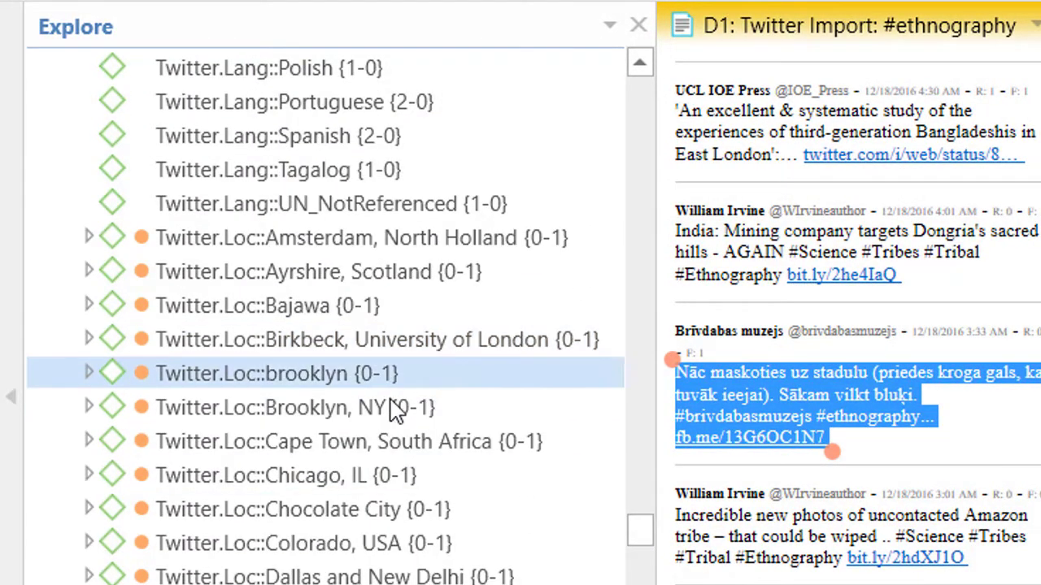
left_click_drag(637, 531, 635, 582)
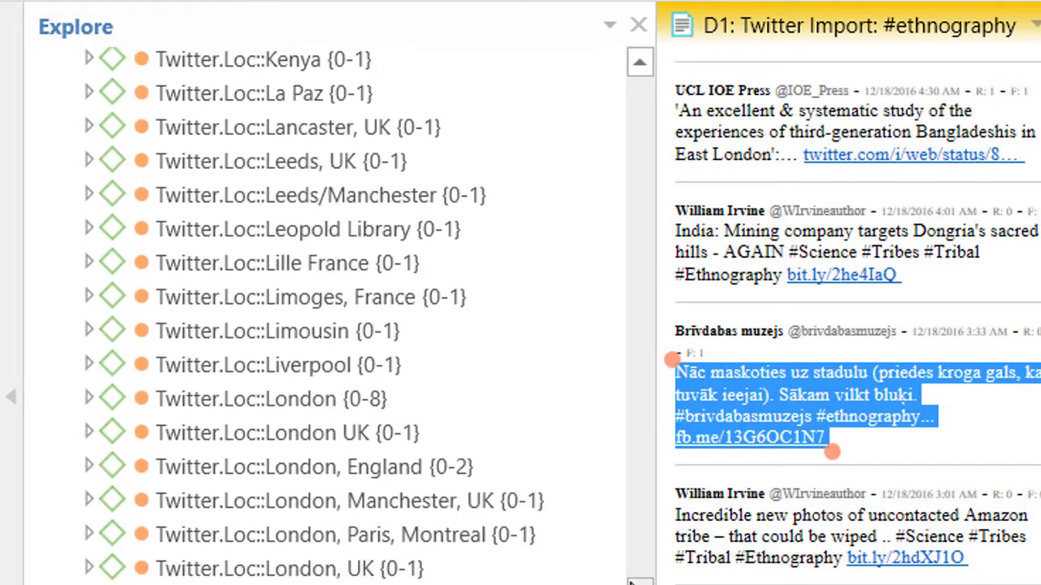
left_click(287, 414)
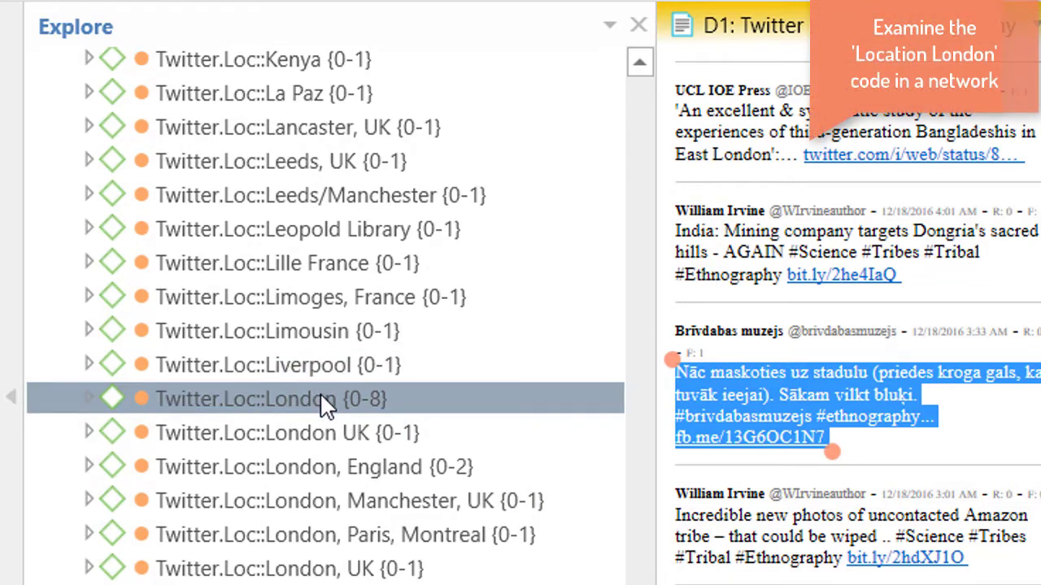
right_click(324, 404)
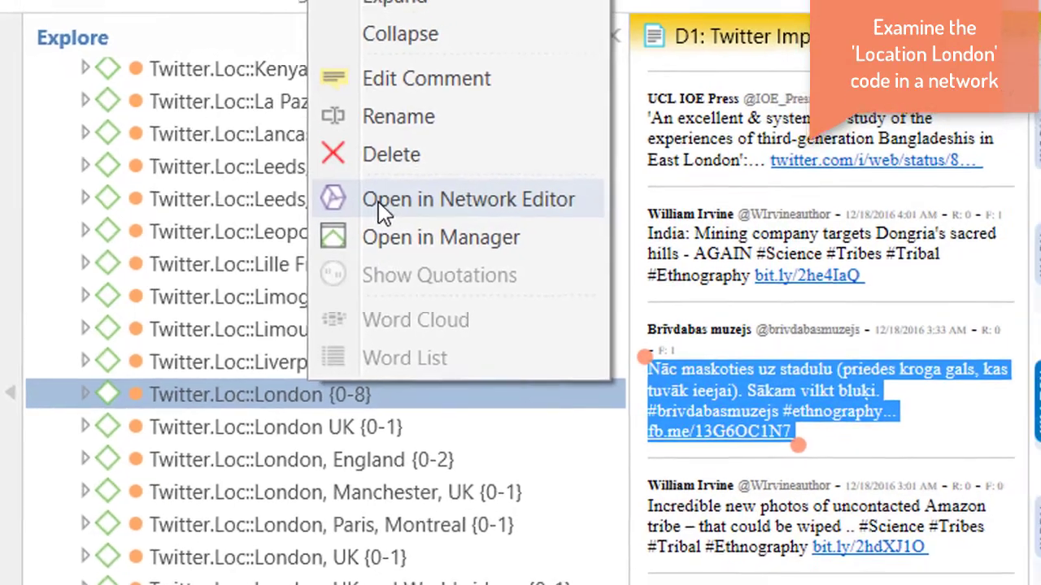
left_click(398, 203)
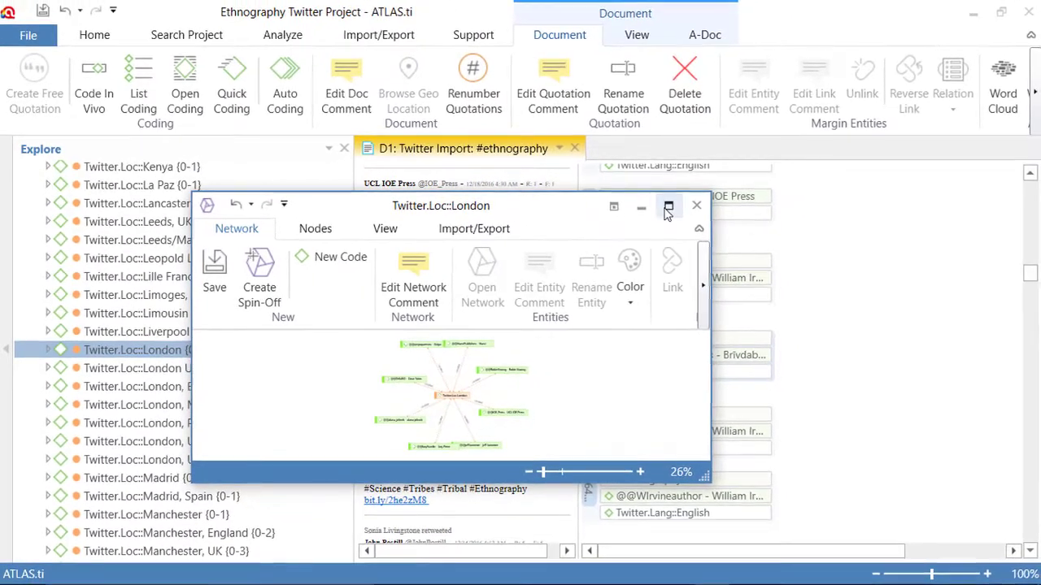
left_click(923, 174)
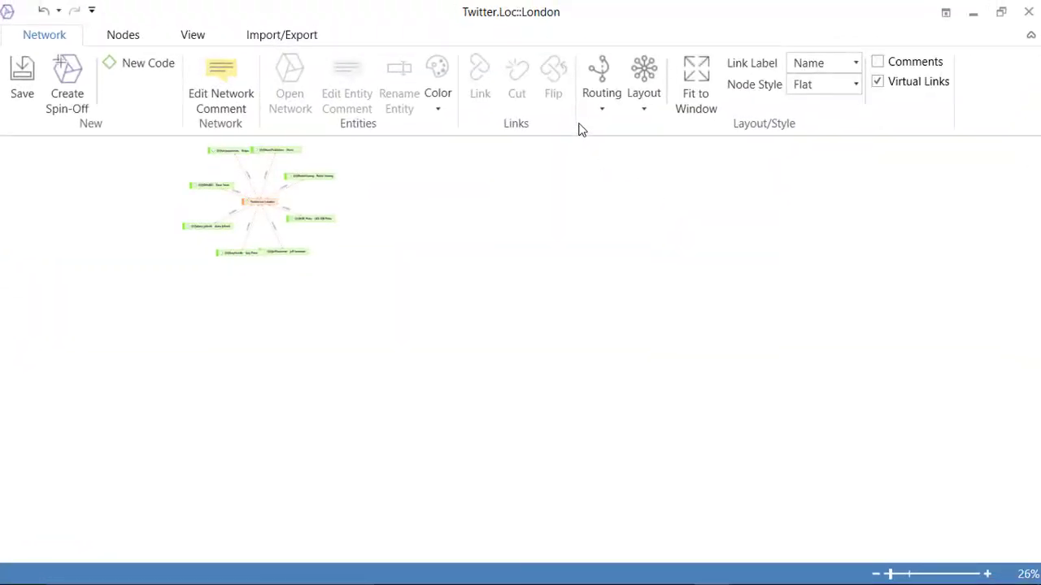
left_click(642, 104)
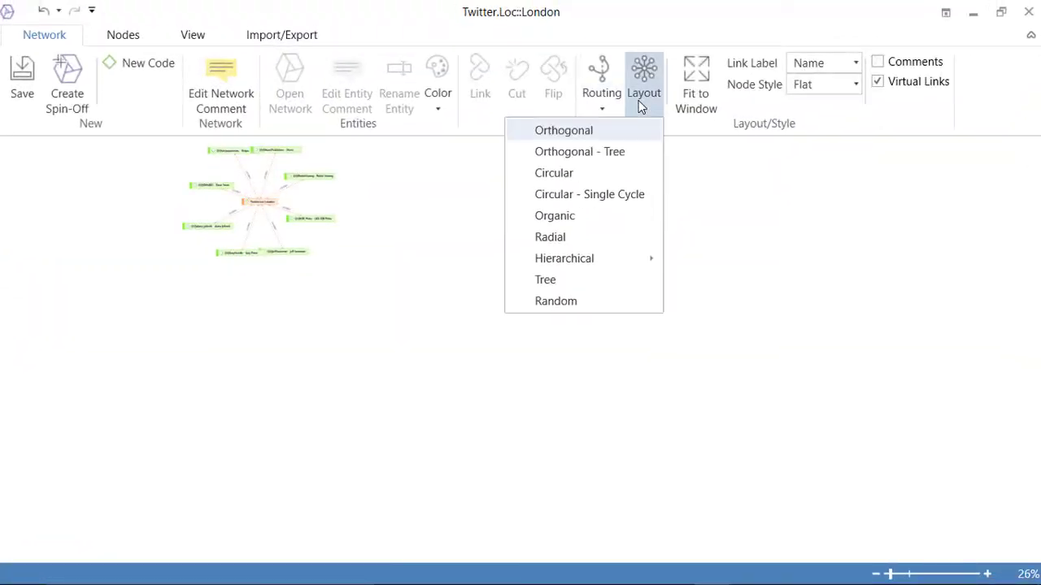
left_click(598, 174)
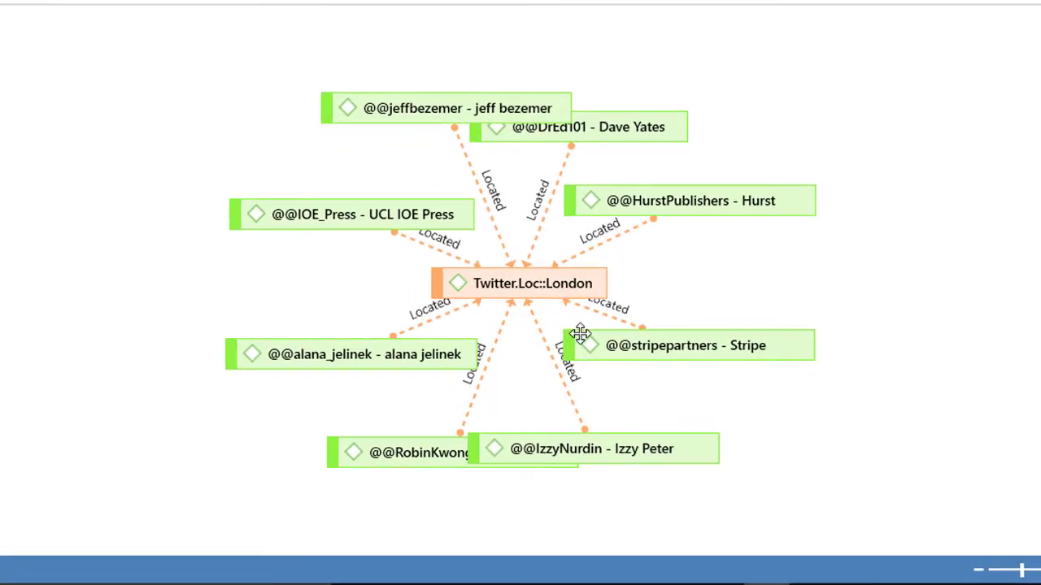
Spread the linked account code nodes outward around Twitter.Loc::London so that none of them overlap.
left_click_drag(704, 193, 904, 165)
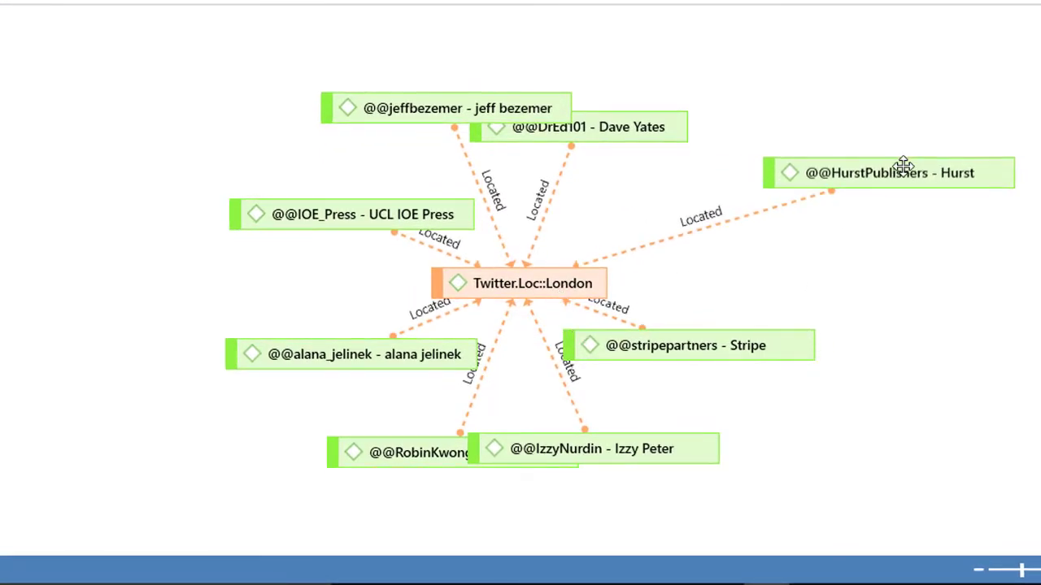
left_click_drag(619, 134, 839, 75)
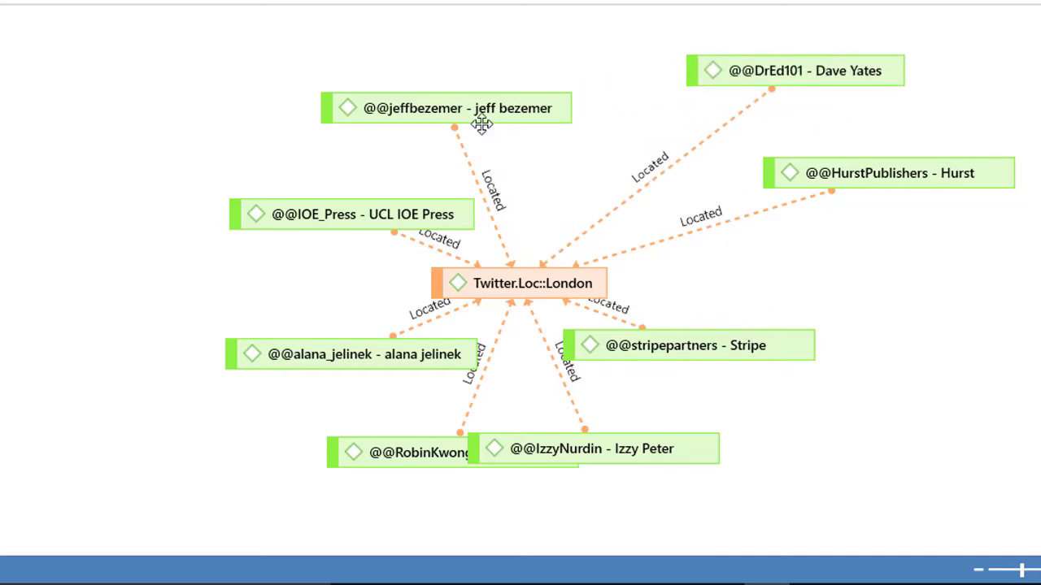
left_click_drag(477, 118, 527, 57)
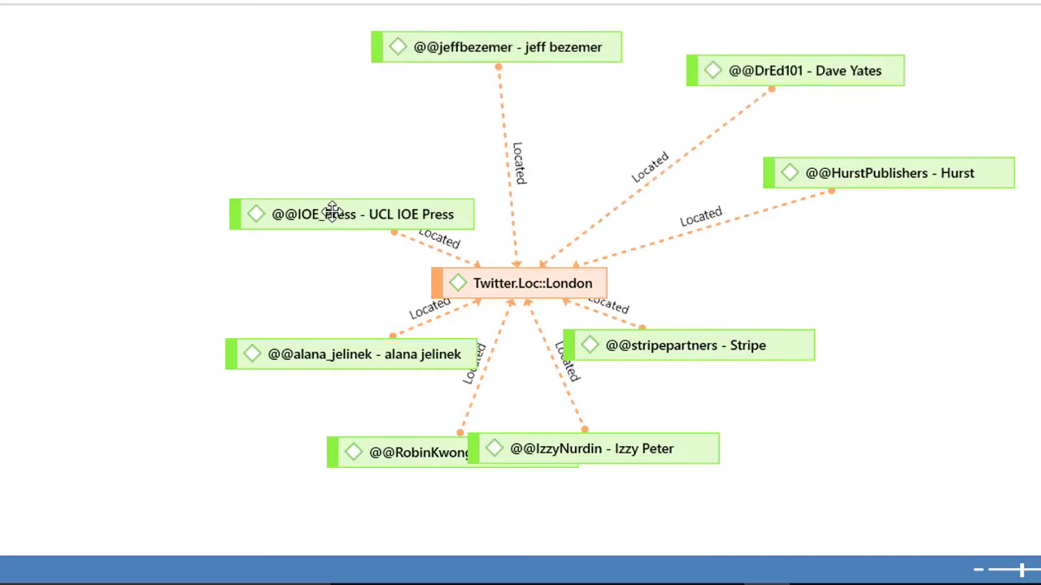
left_click_drag(335, 210, 210, 141)
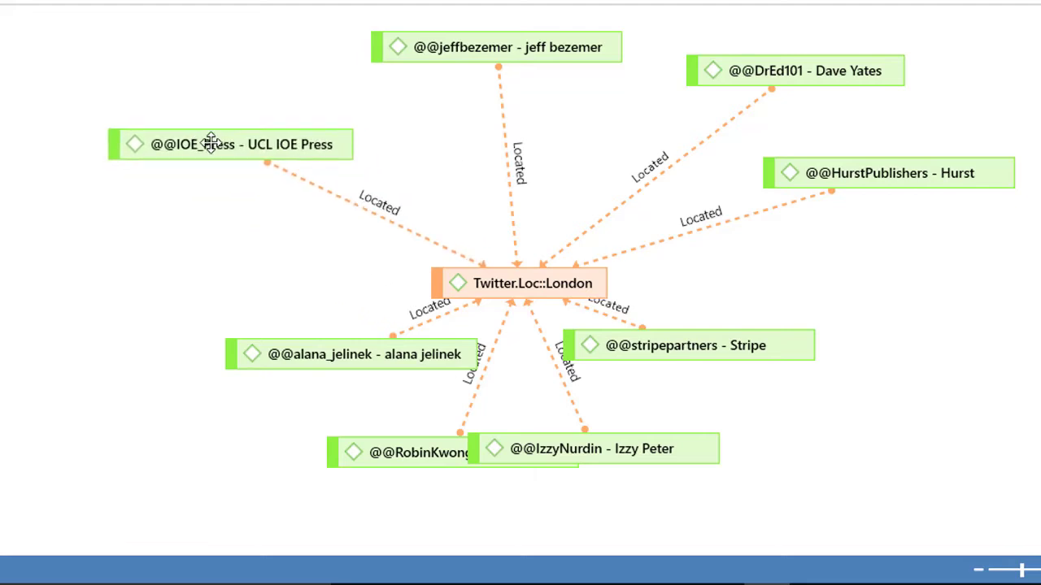
left_click_drag(353, 353, 137, 330)
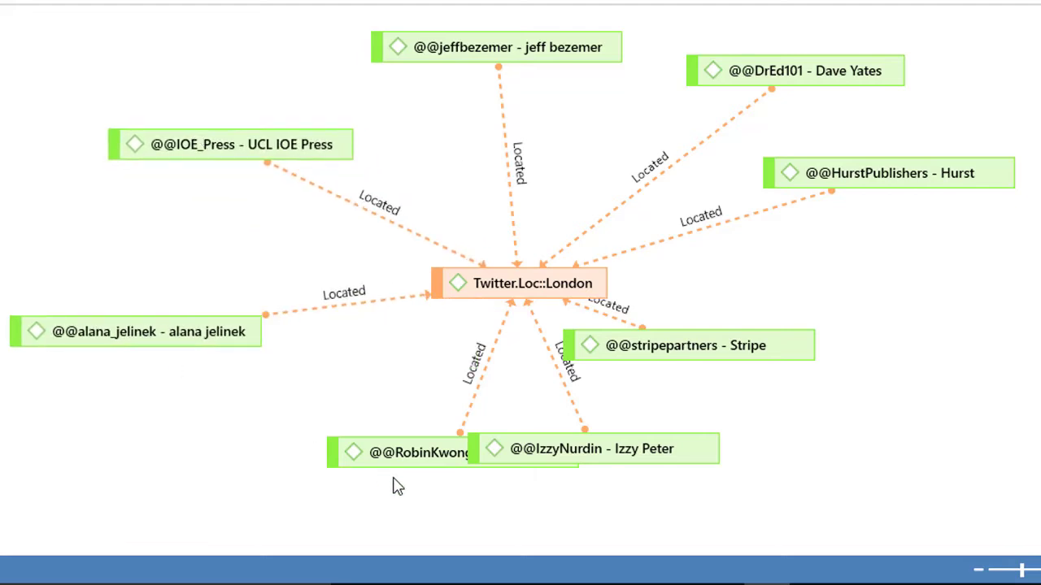
left_click_drag(341, 452, 189, 460)
left_click_drag(571, 461, 631, 478)
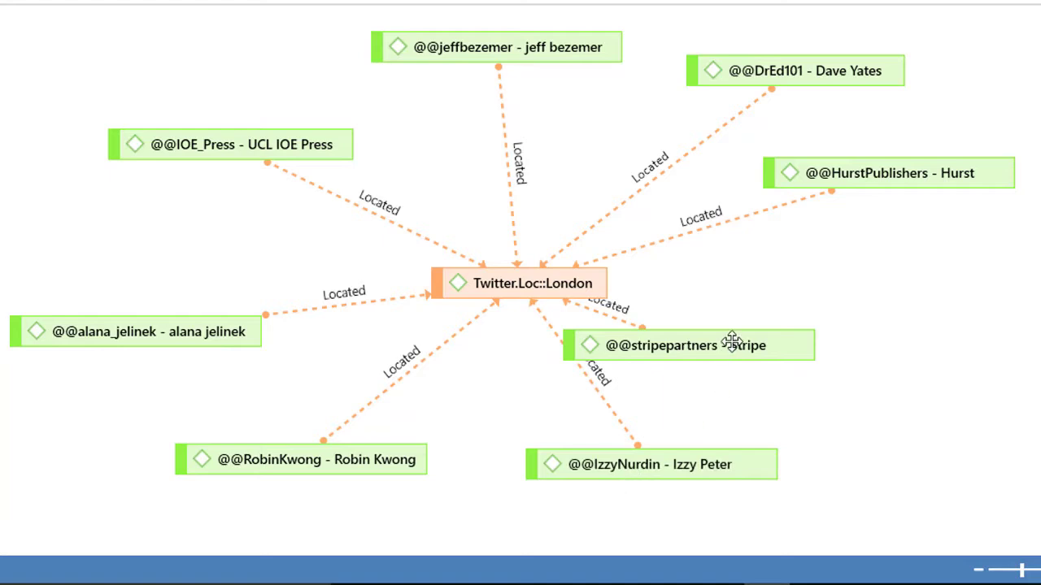
left_click_drag(732, 343, 984, 351)
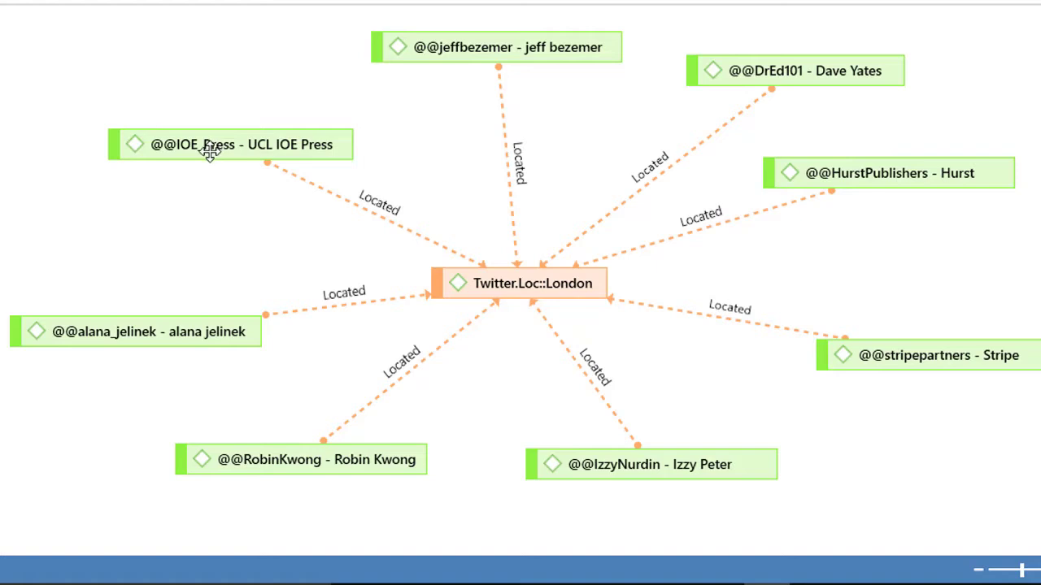
left_click_drag(209, 153, 252, 176)
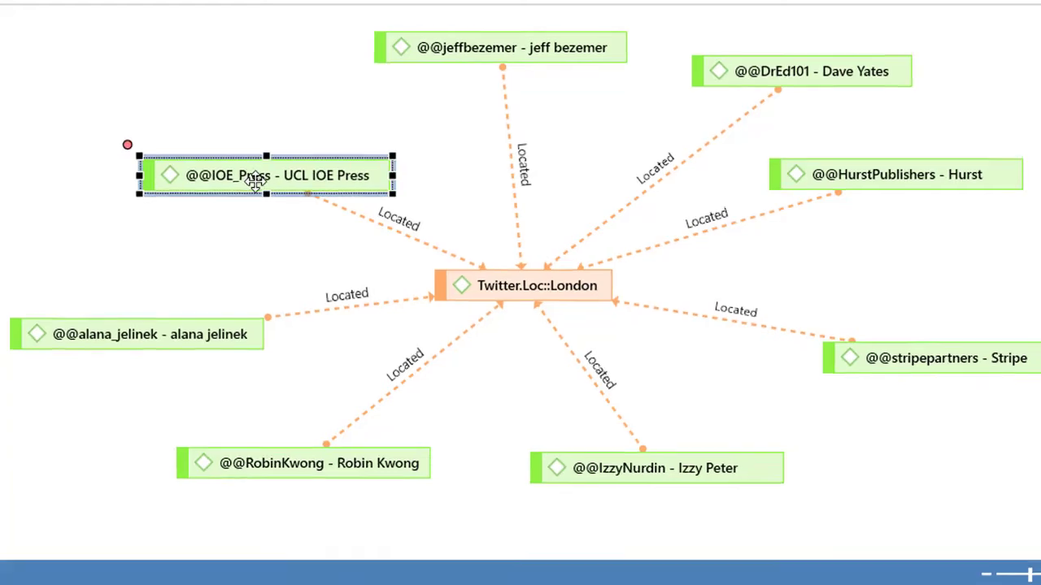
right_click(279, 197)
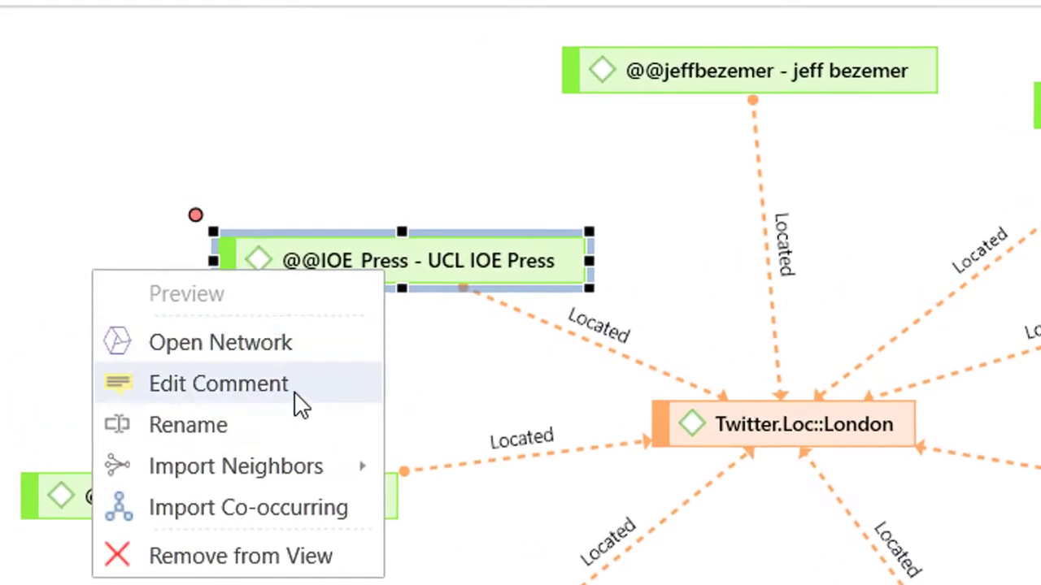
mouse_move(284, 472)
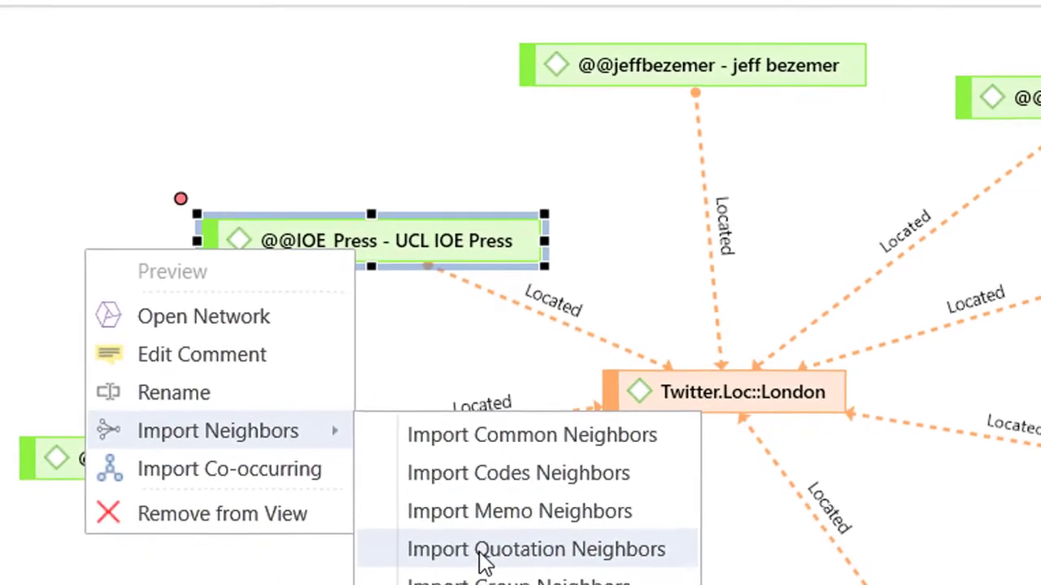
left_click(481, 559)
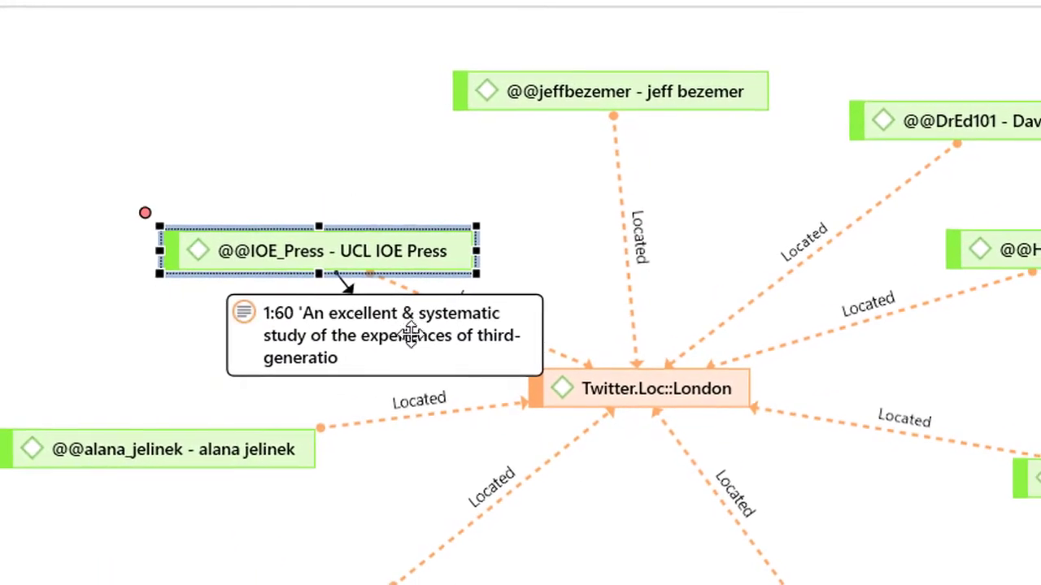
left_click_drag(409, 332, 301, 111)
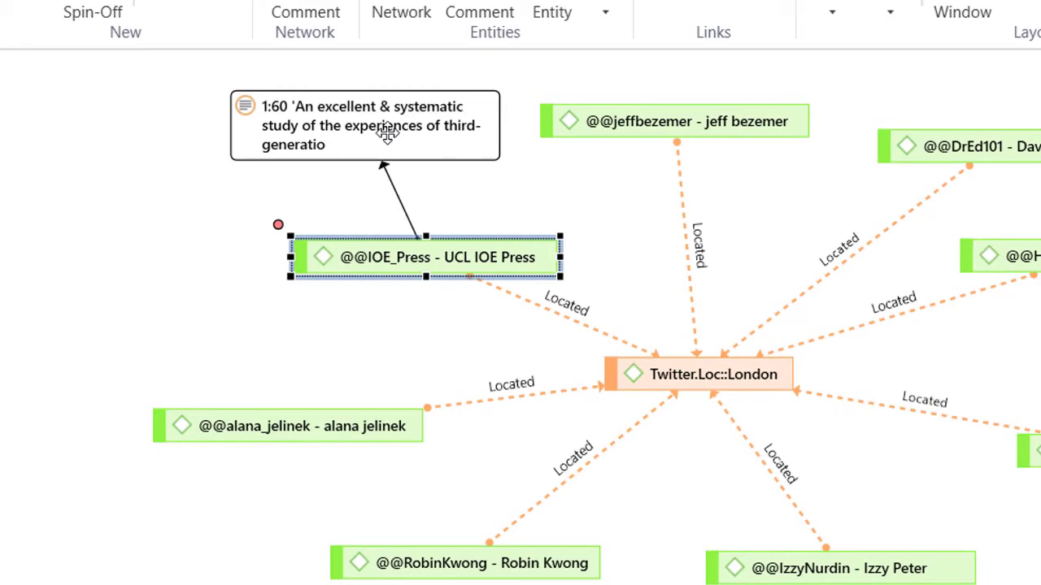
left_click_drag(387, 132, 379, 129)
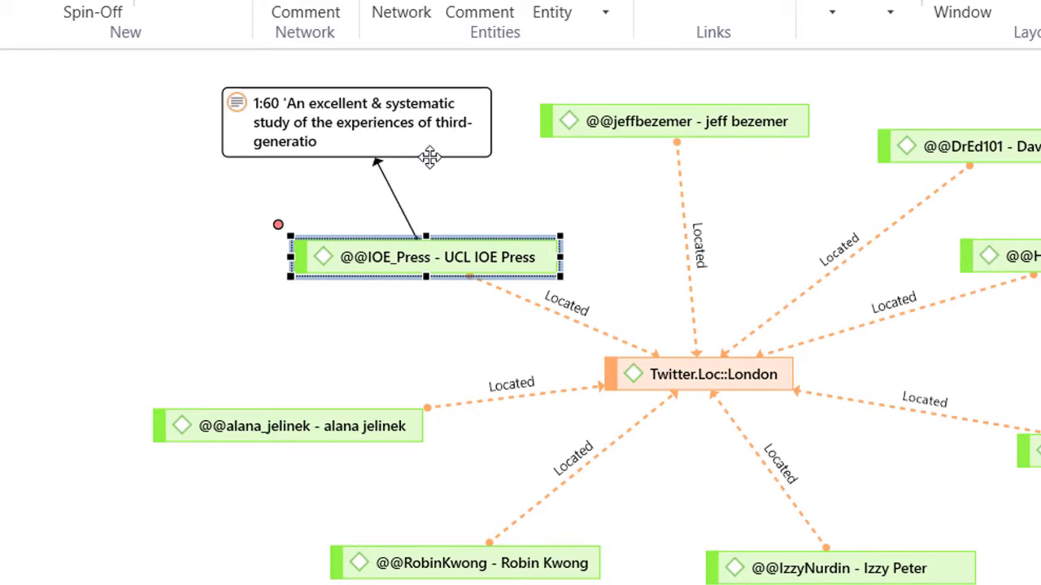
Turn on node previews and enlarge quotation 1:60 to fit its full preview text, placing it beside the other nodes.
left_click(474, 122)
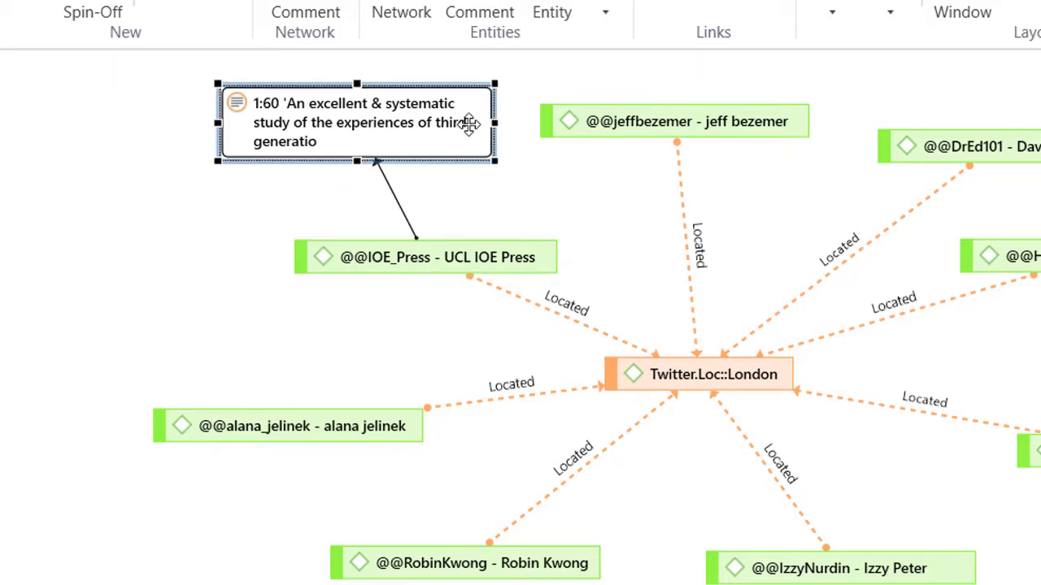
left_click(244, 14)
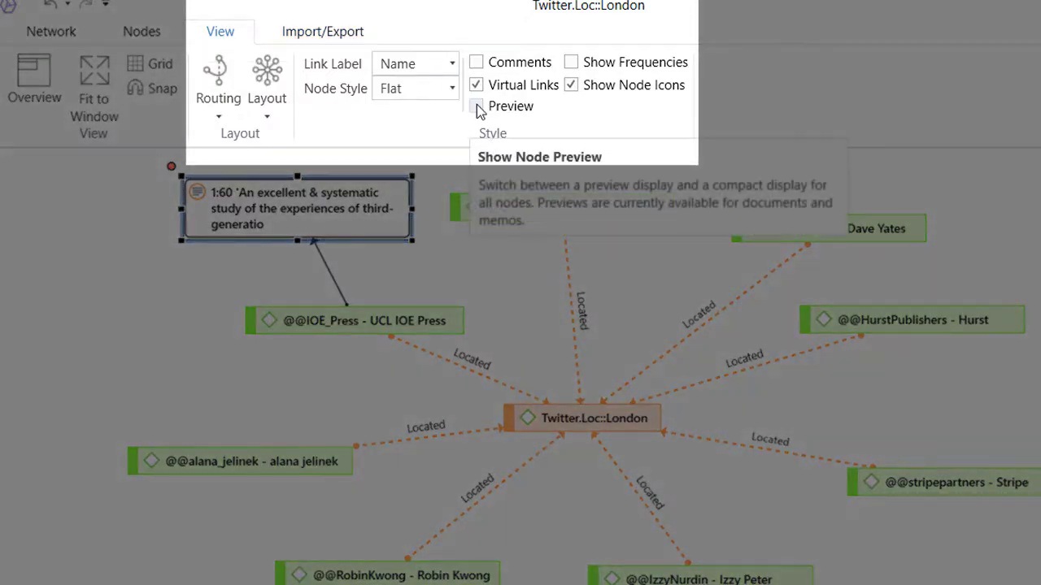
left_click(477, 108)
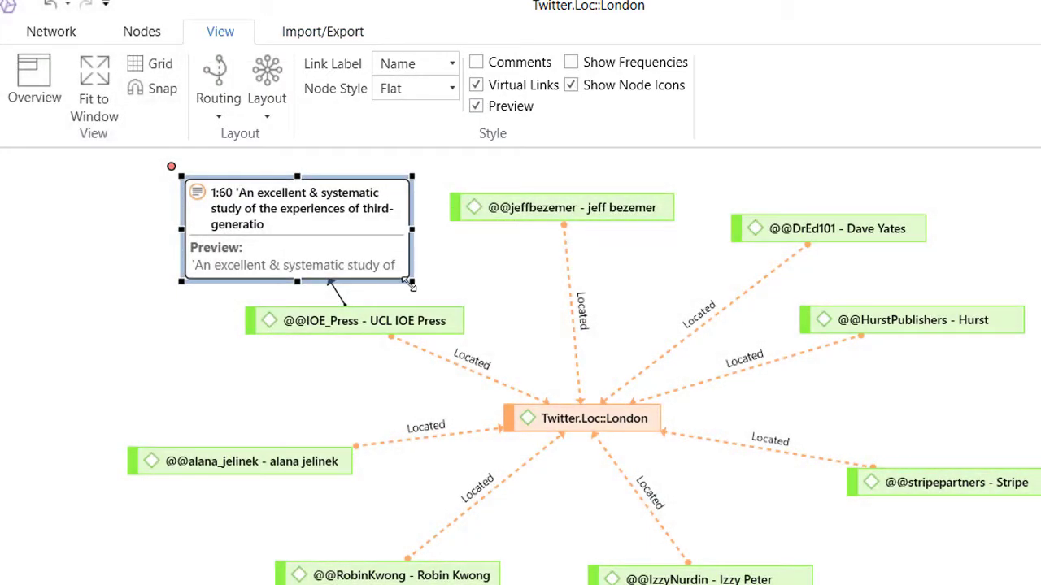
left_click_drag(411, 283, 414, 350)
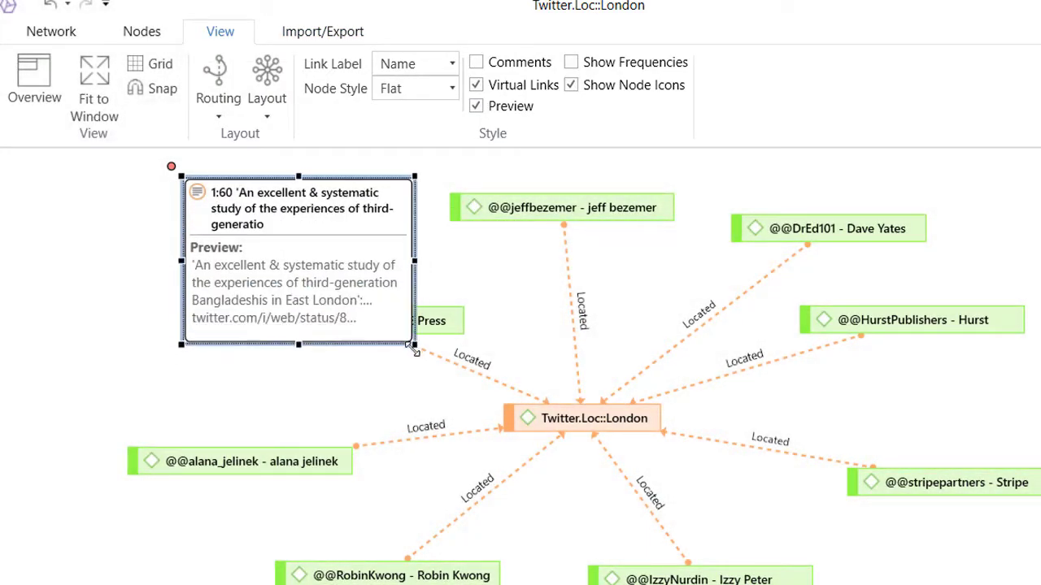
left_click_drag(207, 210, 111, 195)
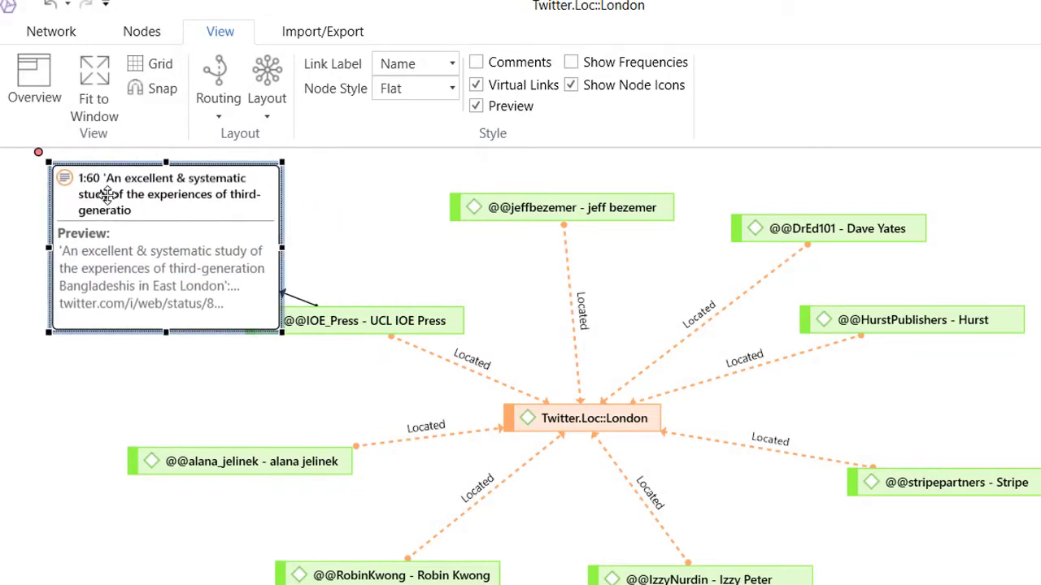
Rearrange the network in the Circular layout with quotation 1:60 set apart, and close it without saving.
left_click(274, 116)
left_click(202, 194)
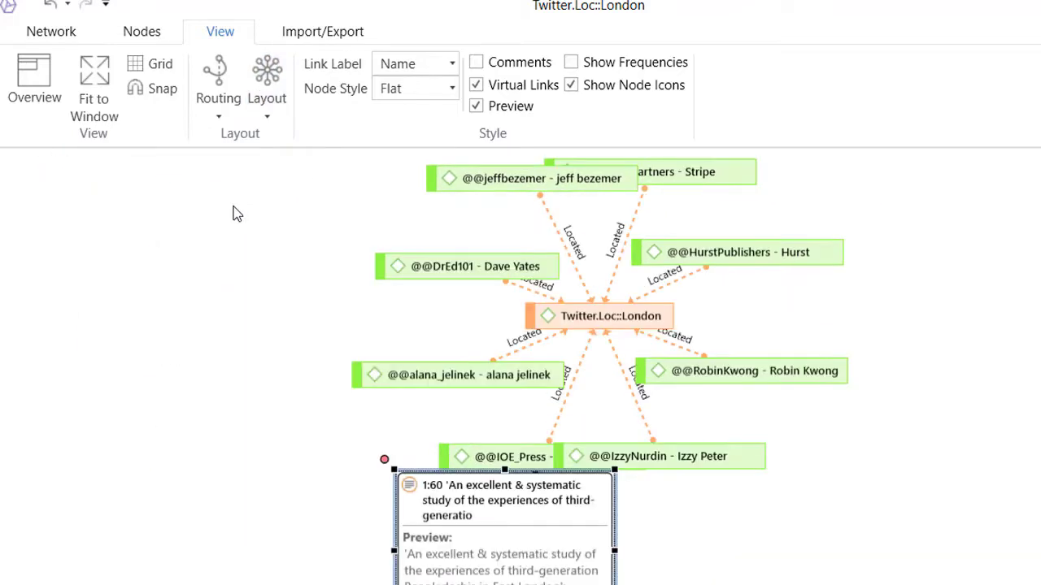
left_click_drag(553, 550, 194, 421)
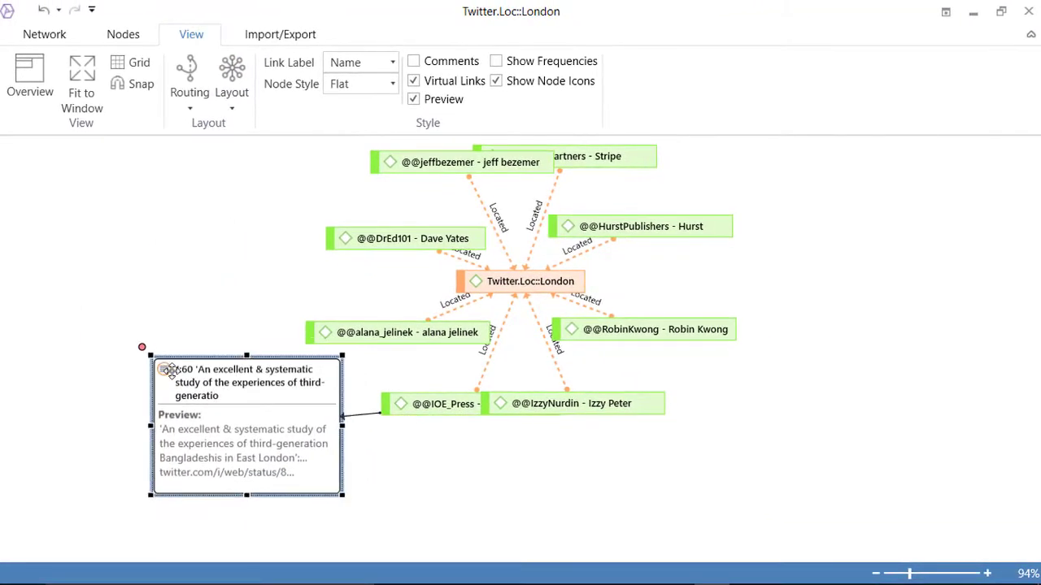
left_click_drag(169, 371, 84, 348)
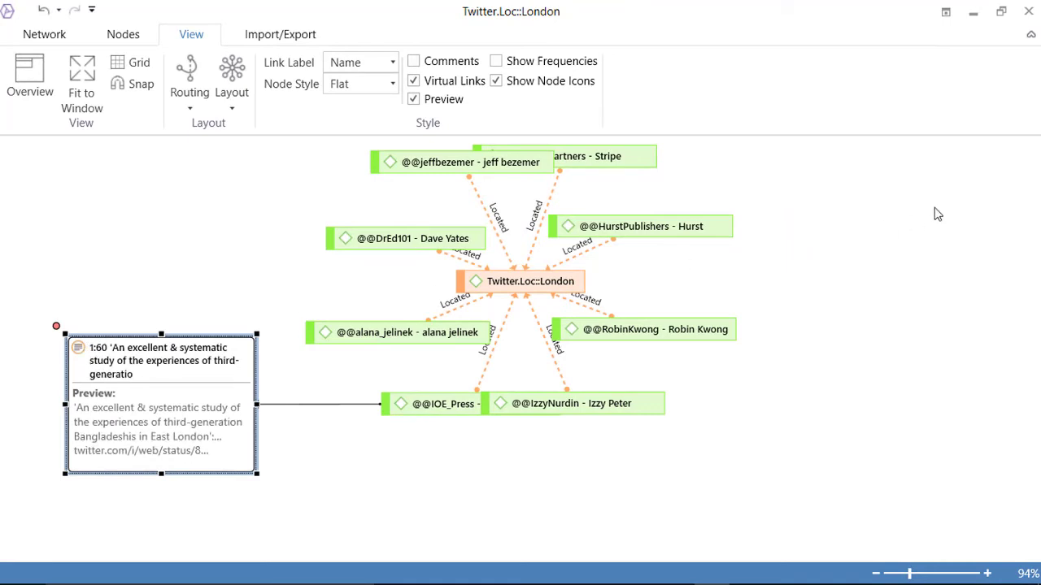
left_click(1029, 12)
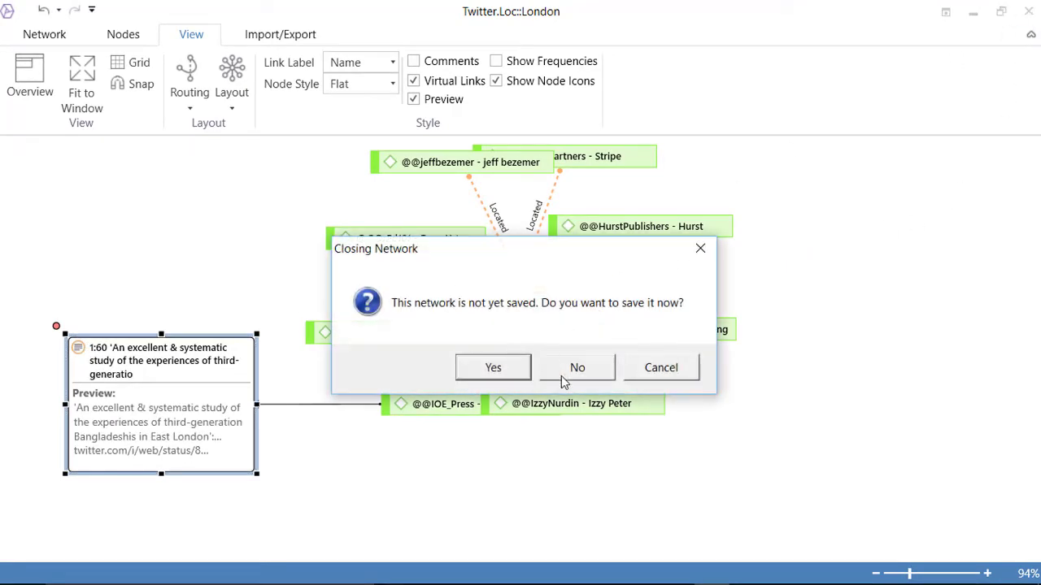
left_click(563, 381)
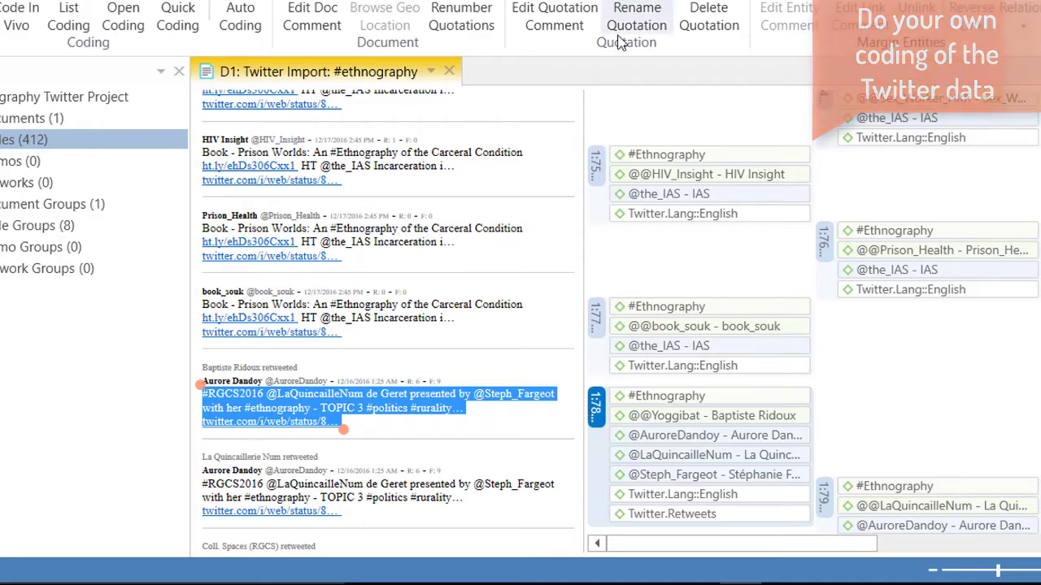
Apply a new open code named "Carceral condition" to tweet quotation 1:75 about the Prison Worlds book.
left_click(596, 176)
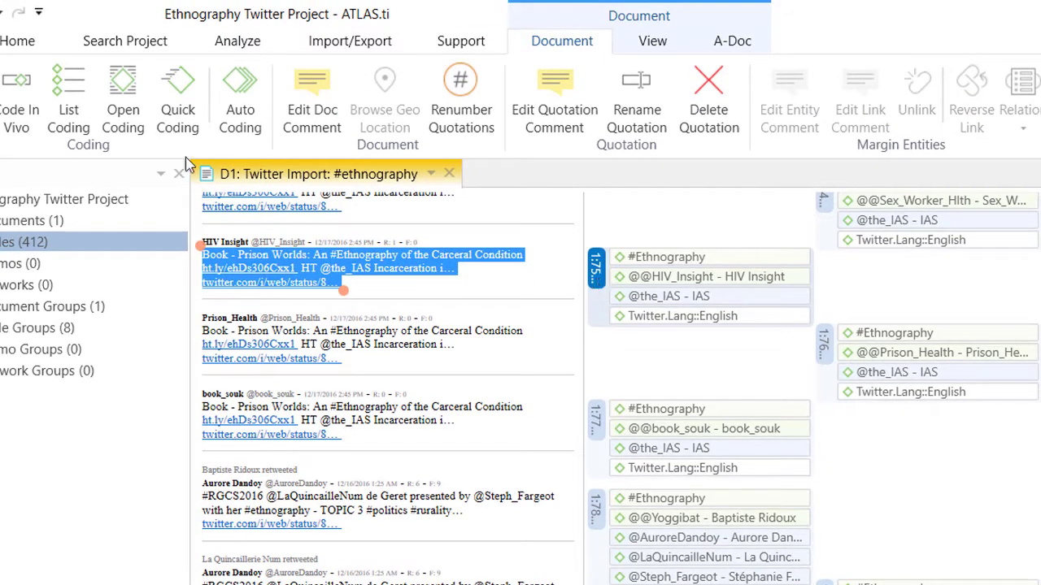
left_click(124, 104)
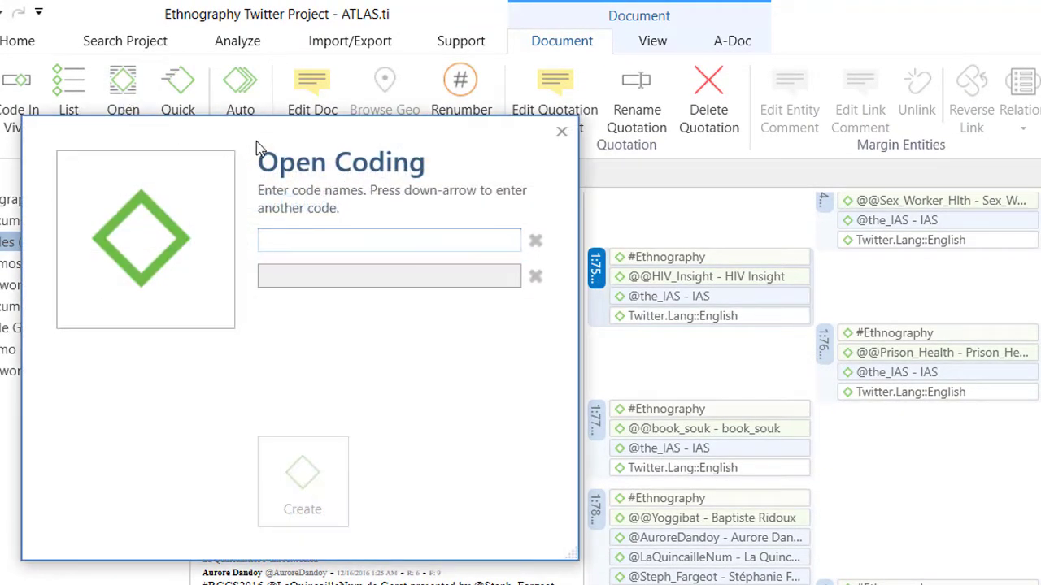
left_click_drag(246, 134, 362, 343)
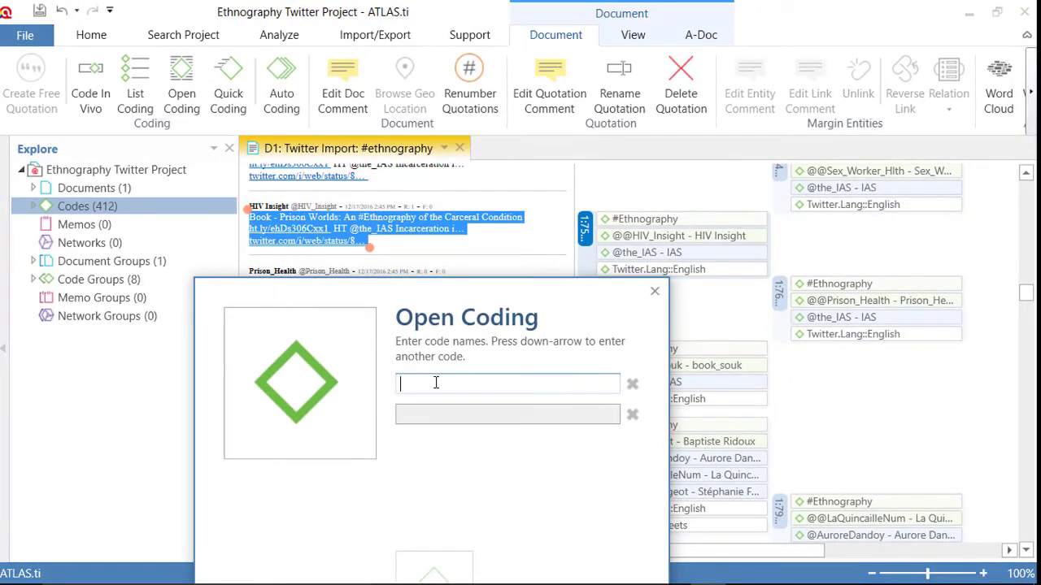
type("Carceral condition")
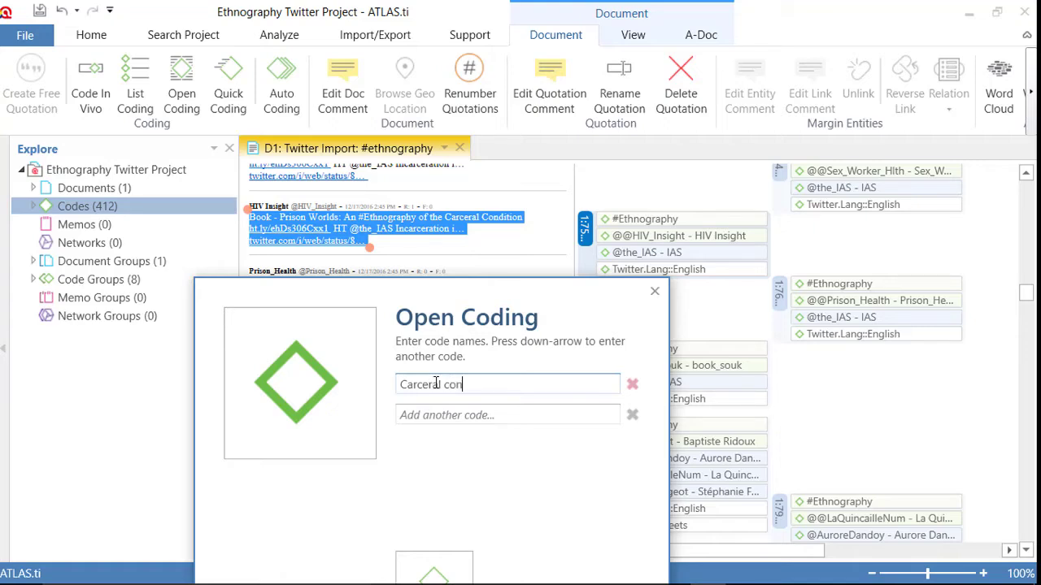
left_click(447, 561)
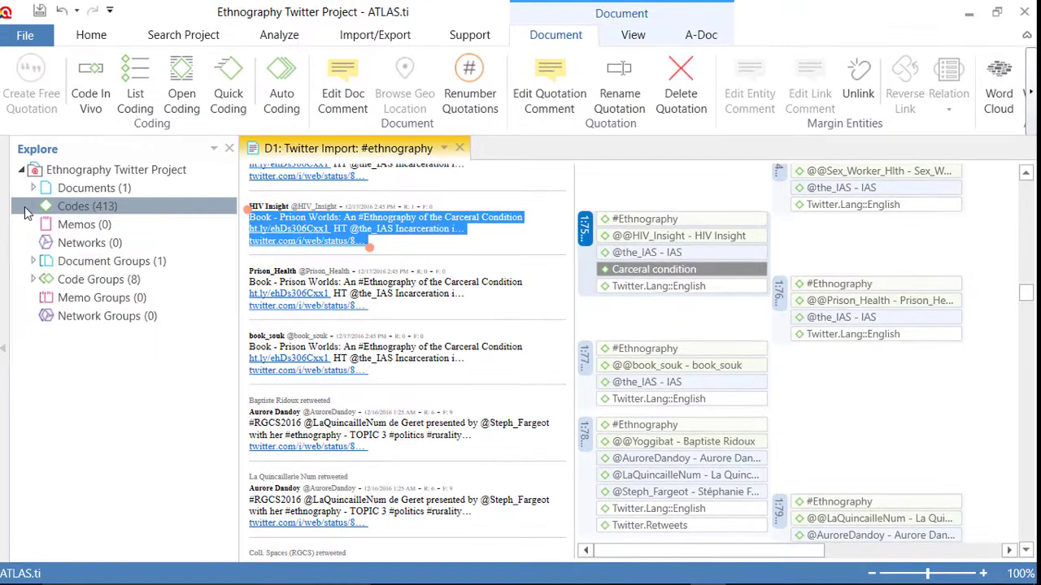
Generate a word cloud for the #Ethnography code from the project's list of codes.
left_click(34, 206)
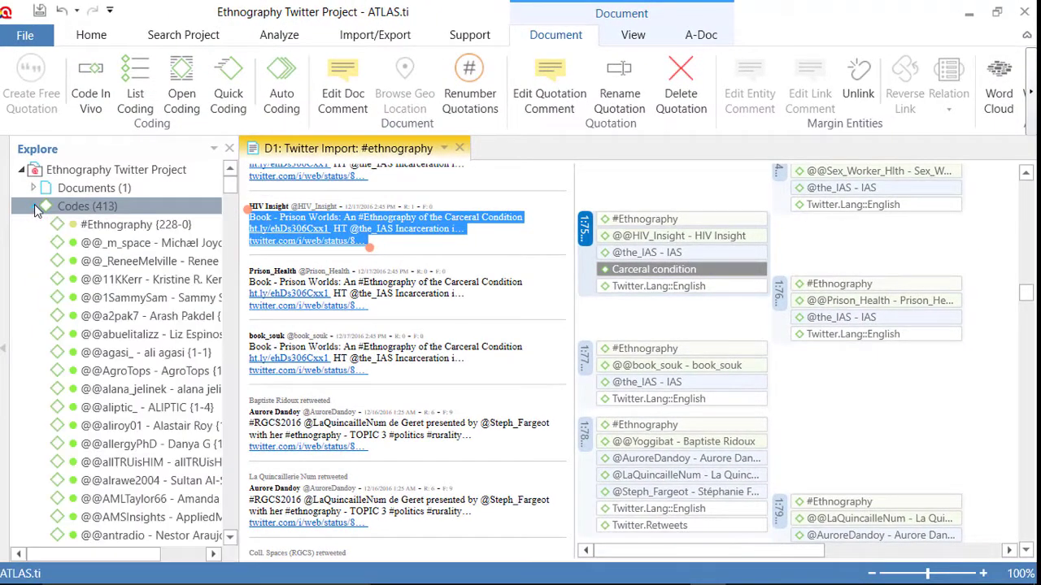
left_click(125, 228)
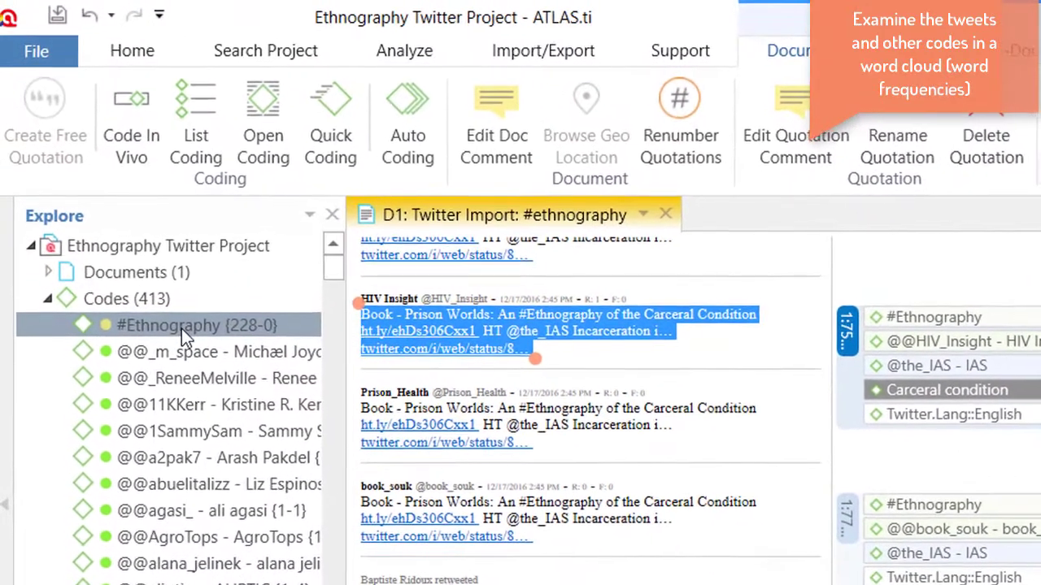
right_click(182, 330)
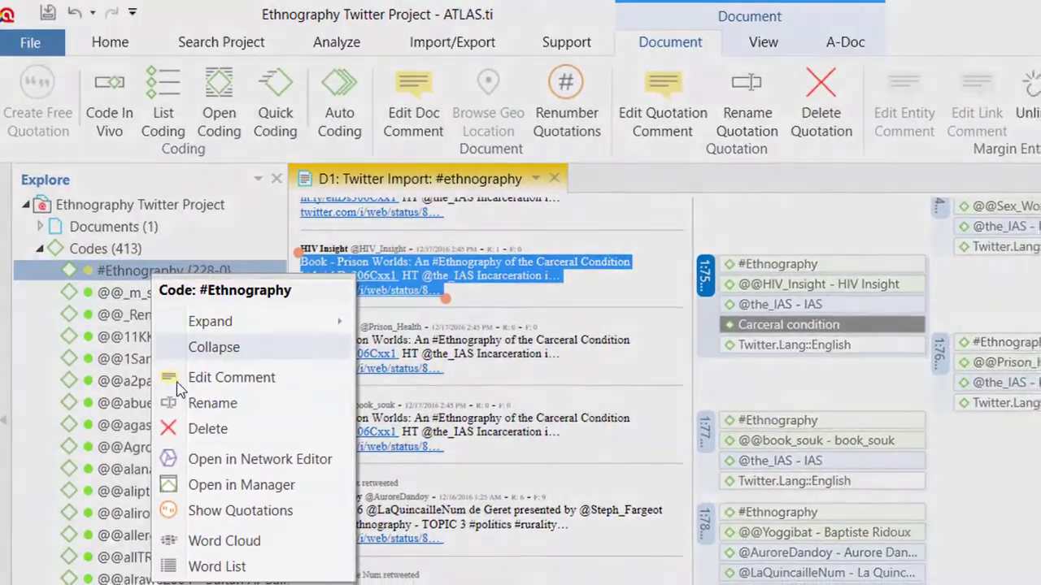
left_click(189, 543)
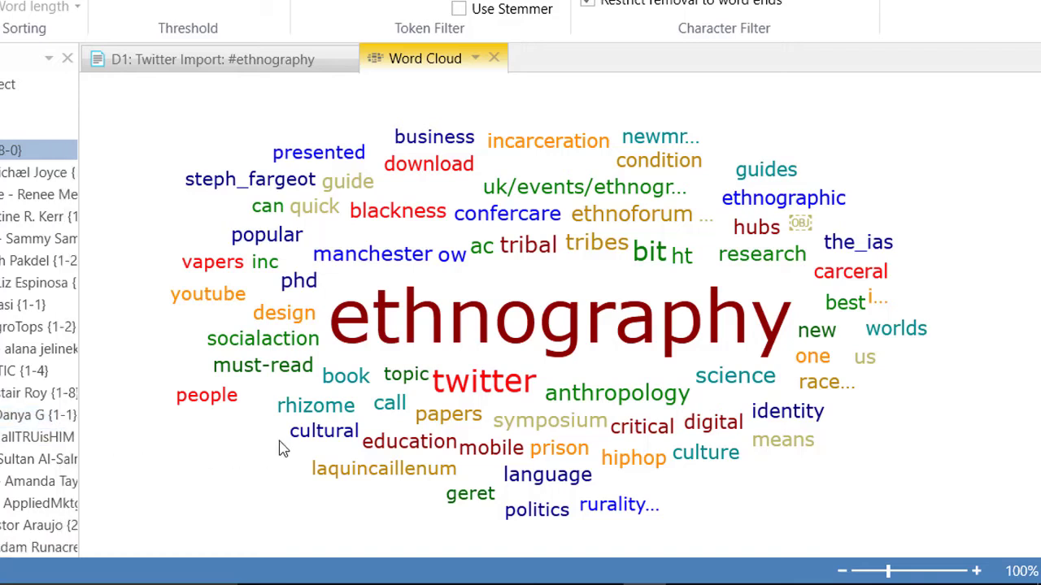
Examine the word frequencies in the cloud, including ethnography, twitter, tribal, tribes, design and anthropology.
mouse_move(501, 317)
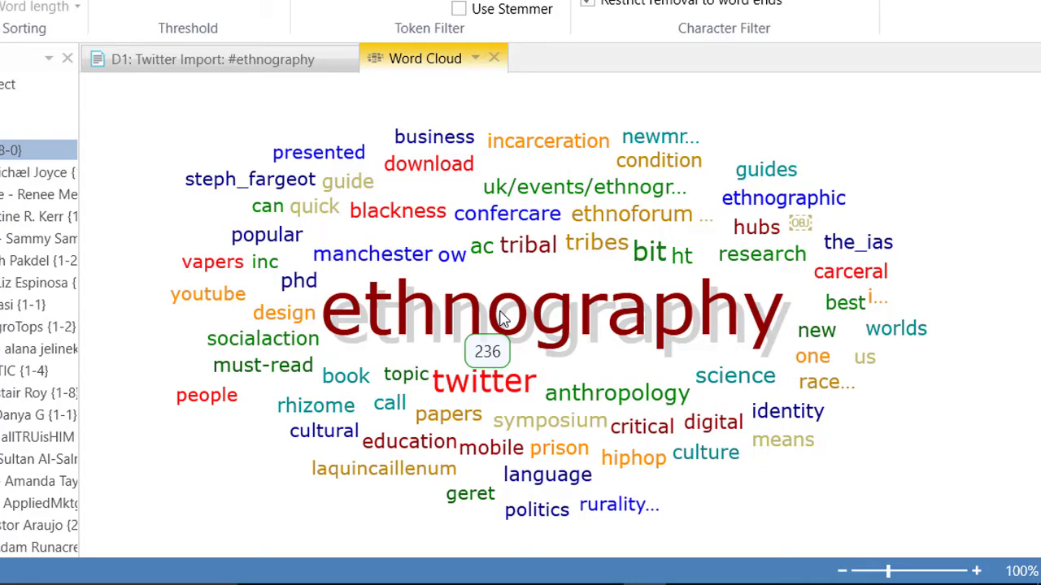
mouse_move(495, 382)
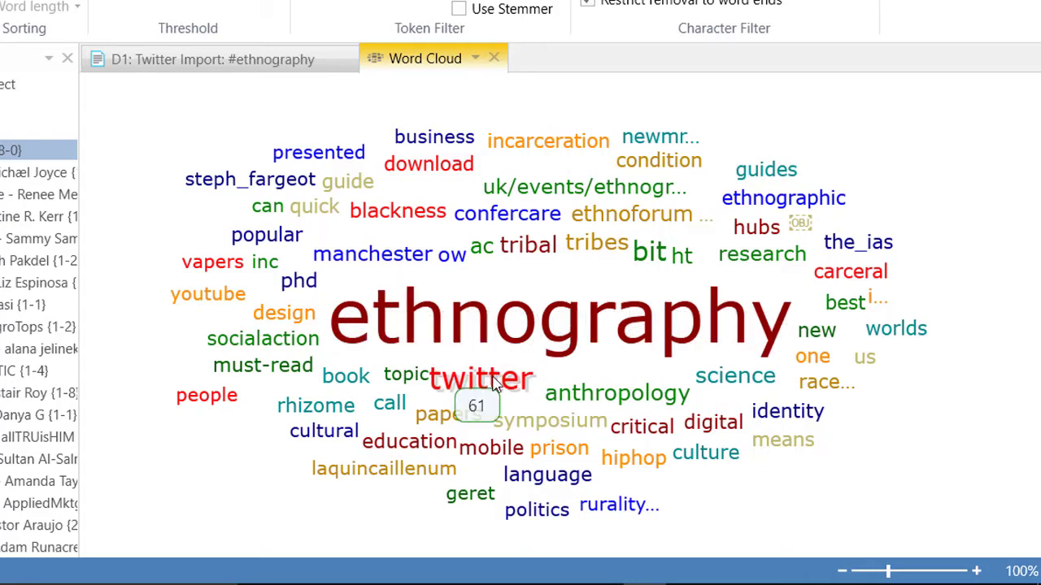
mouse_move(524, 255)
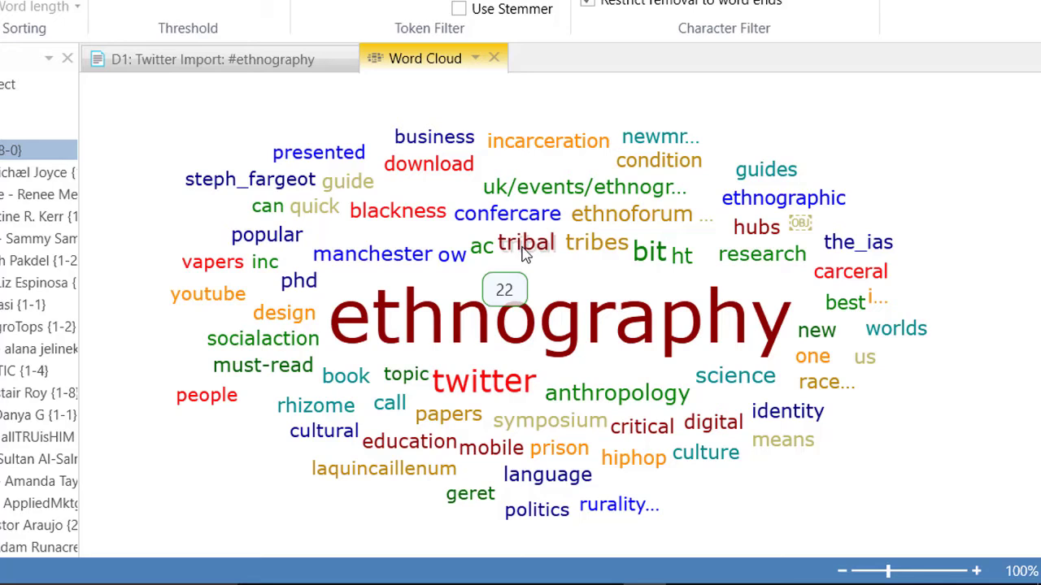
mouse_move(592, 248)
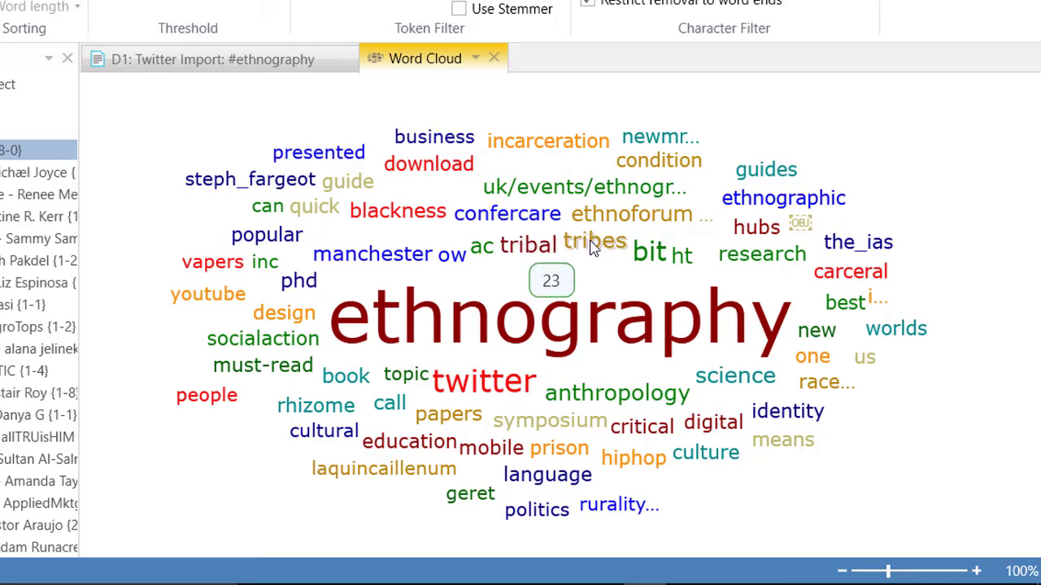
mouse_move(285, 316)
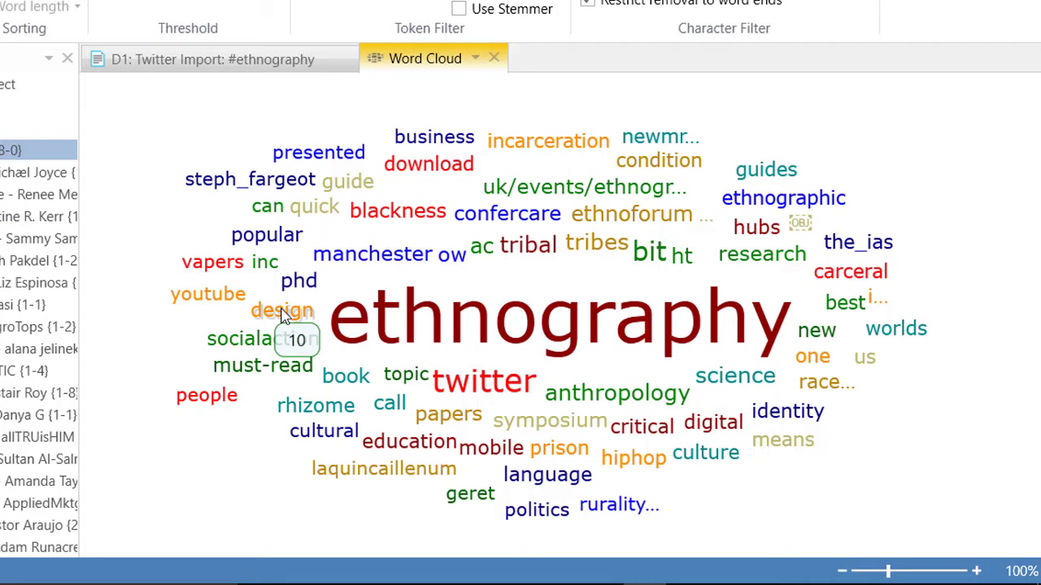
mouse_move(606, 396)
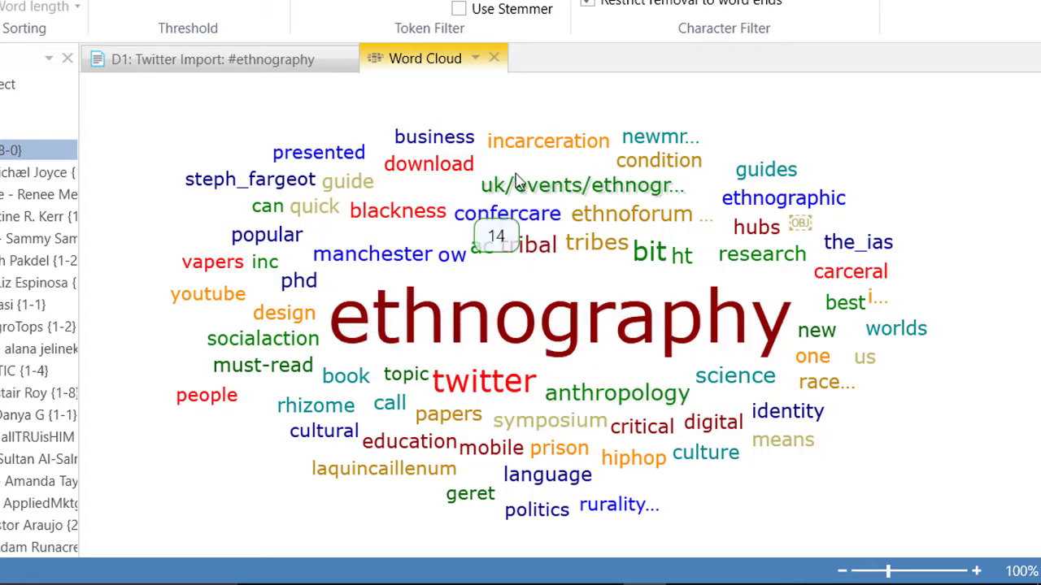
mouse_move(803, 213)
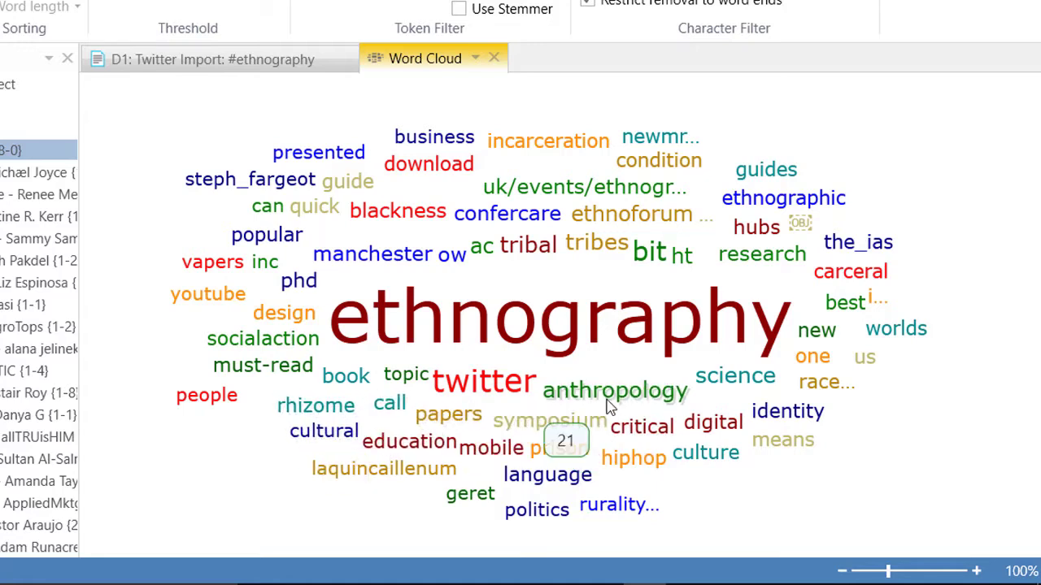
mouse_move(530, 340)
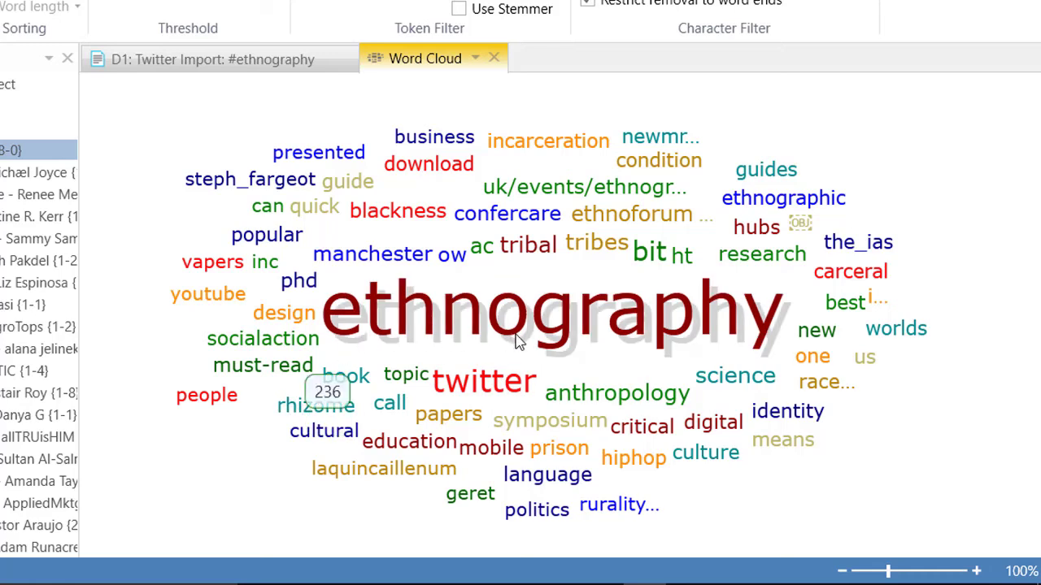
mouse_move(406, 258)
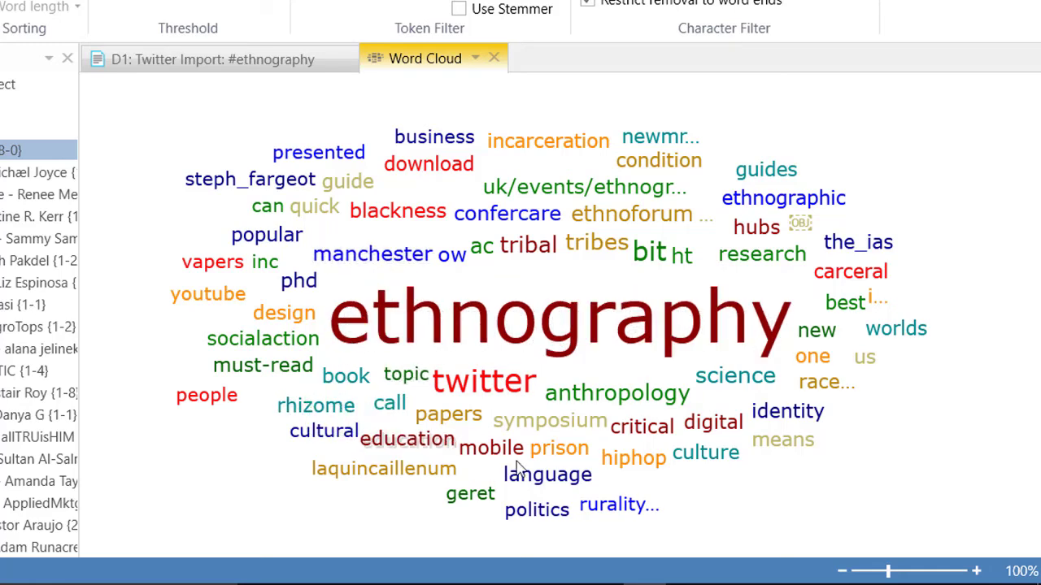
mouse_move(422, 213)
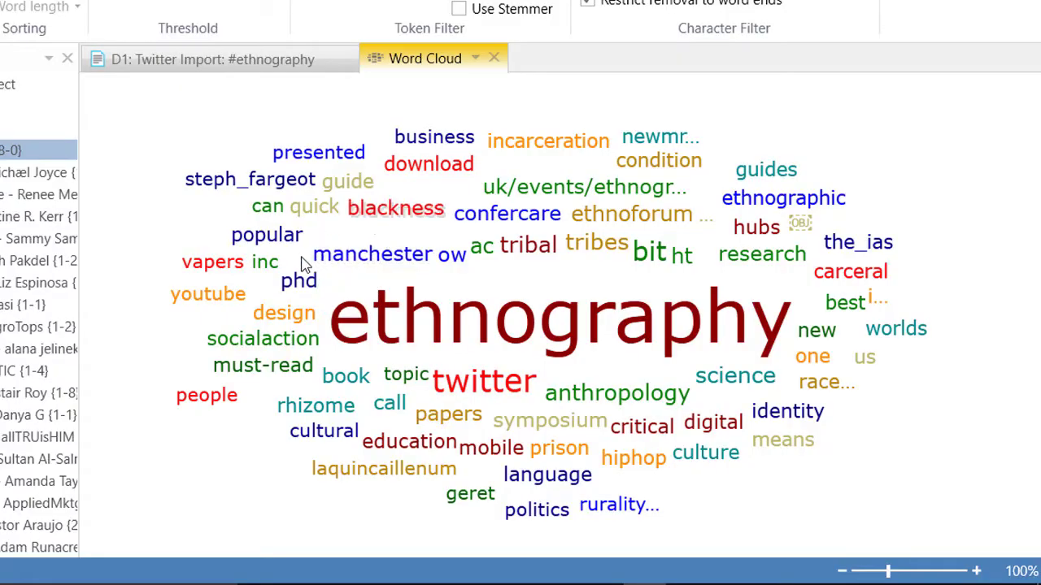
Try the Typewriter layout for the word cloud and return it to the Spiral layout.
left_click(113, 81)
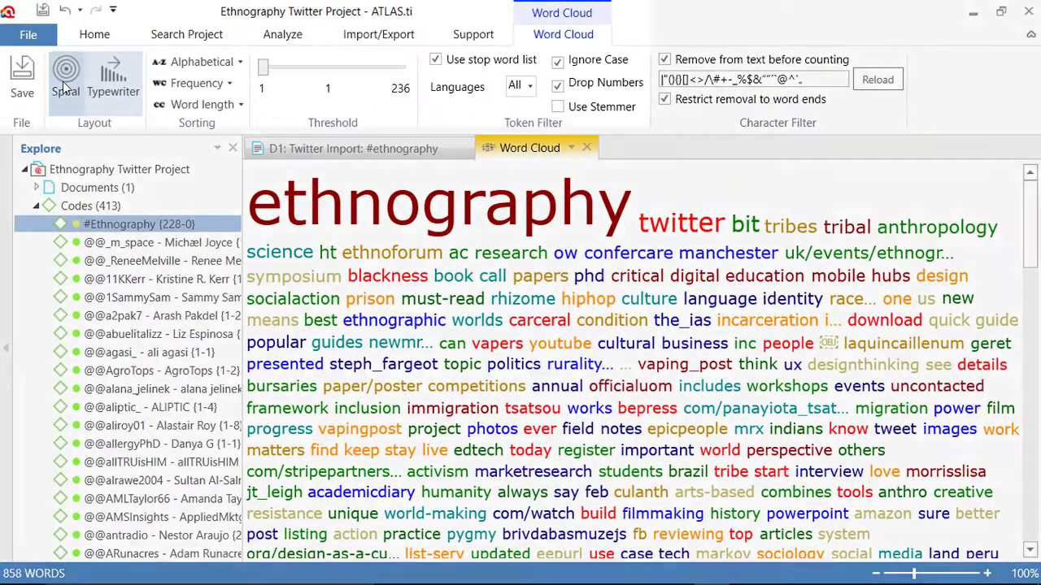
left_click(65, 77)
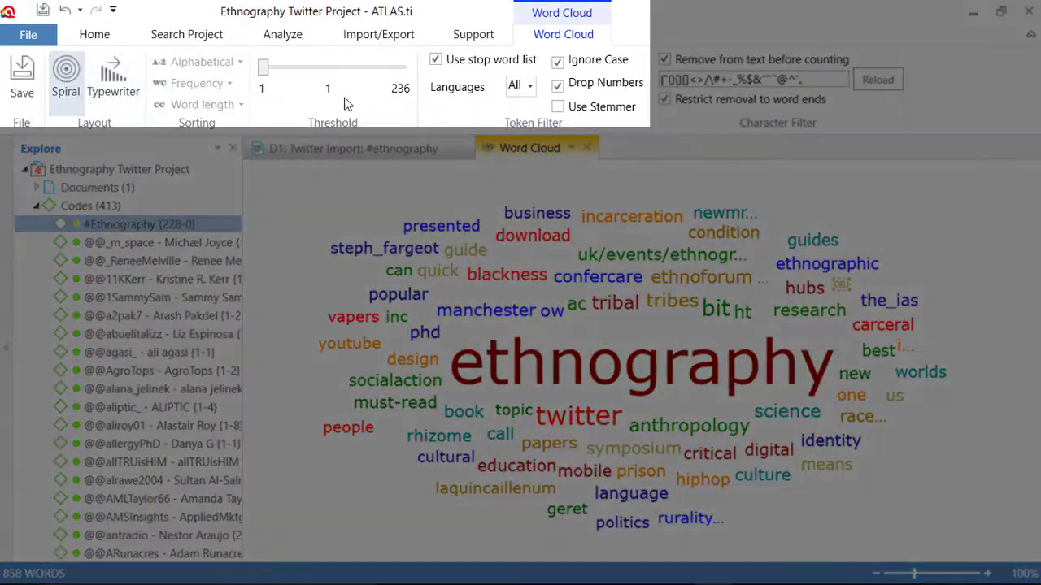
mouse_move(262, 69)
left_mouse_down()
mouse_move(340, 72)
mouse_move(262, 70)
left_mouse_up()
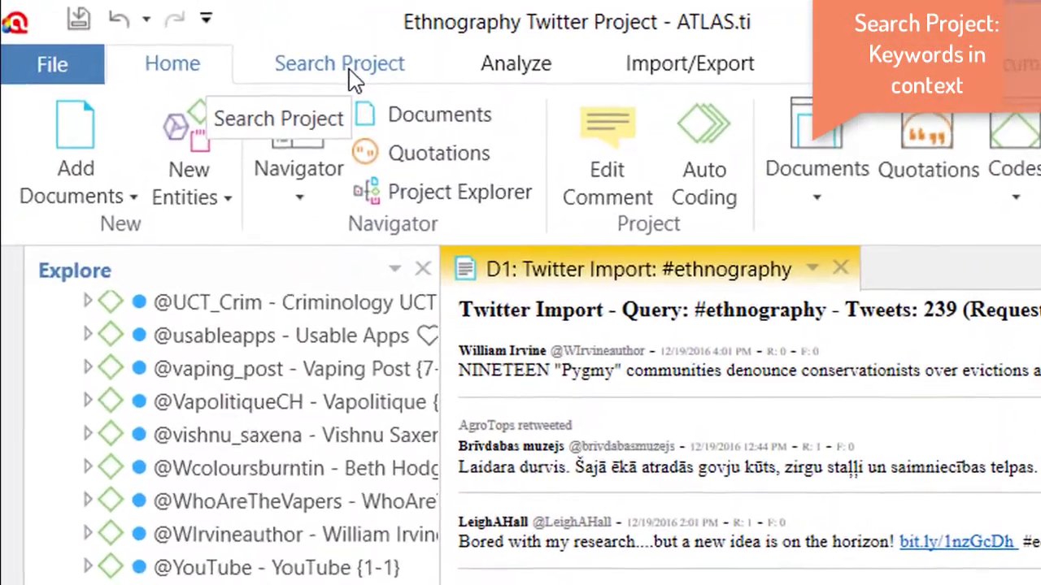
Set up a project-wide text search with "design" as the search term.
left_click(354, 77)
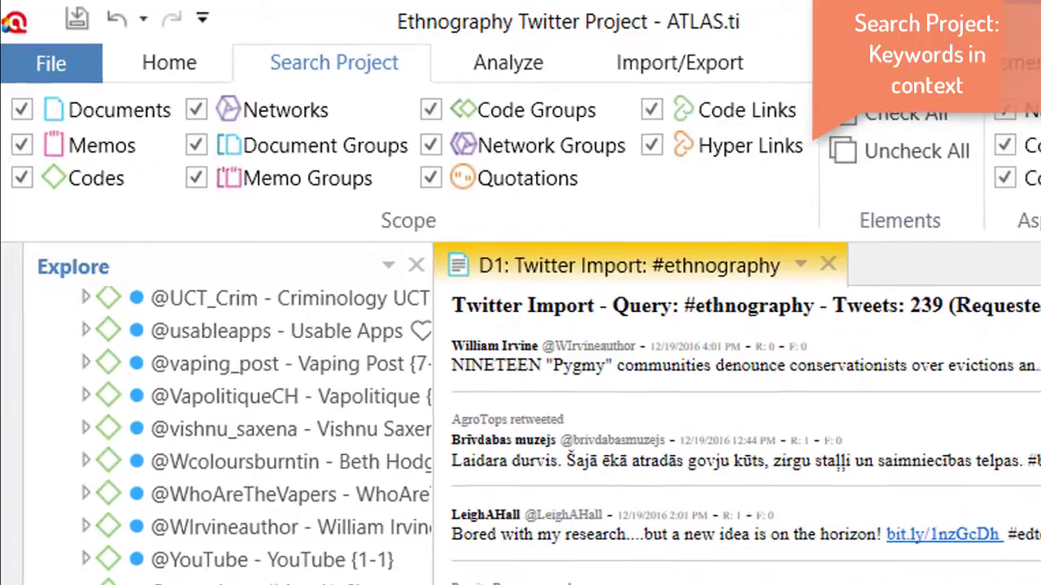
left_click(949, 82)
type("de")
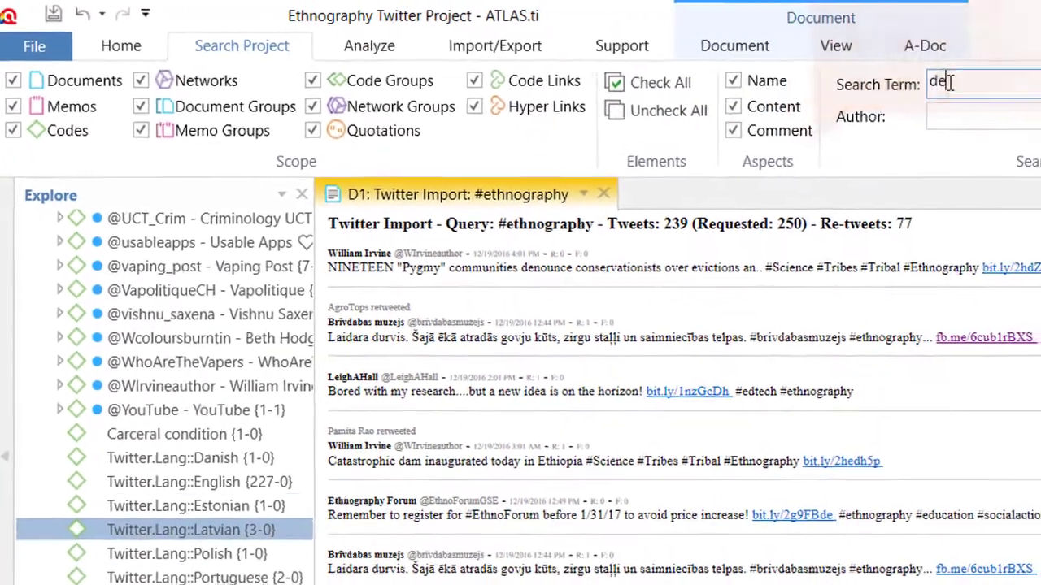
type("sign")
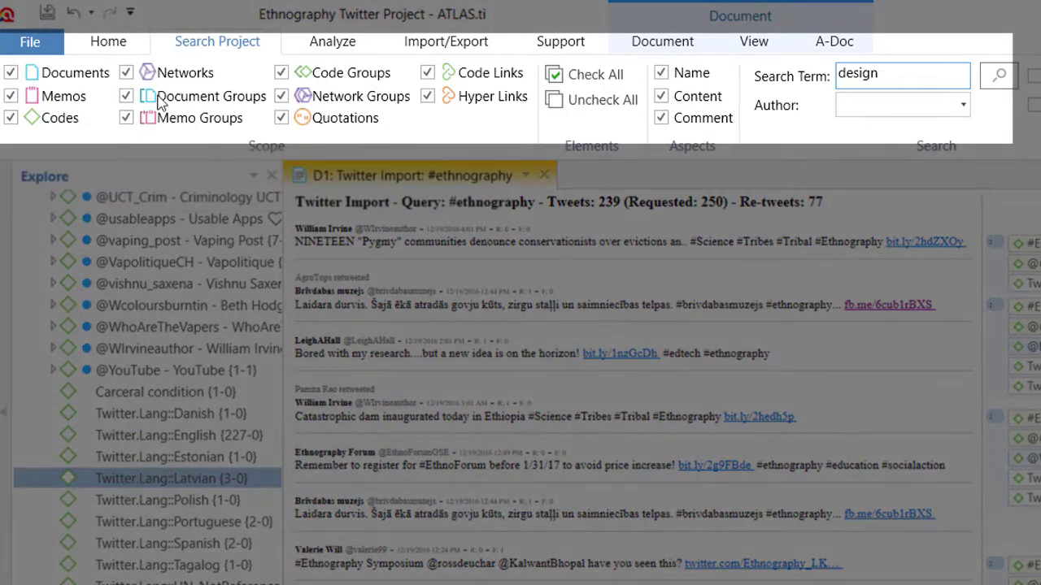
left_click(11, 73)
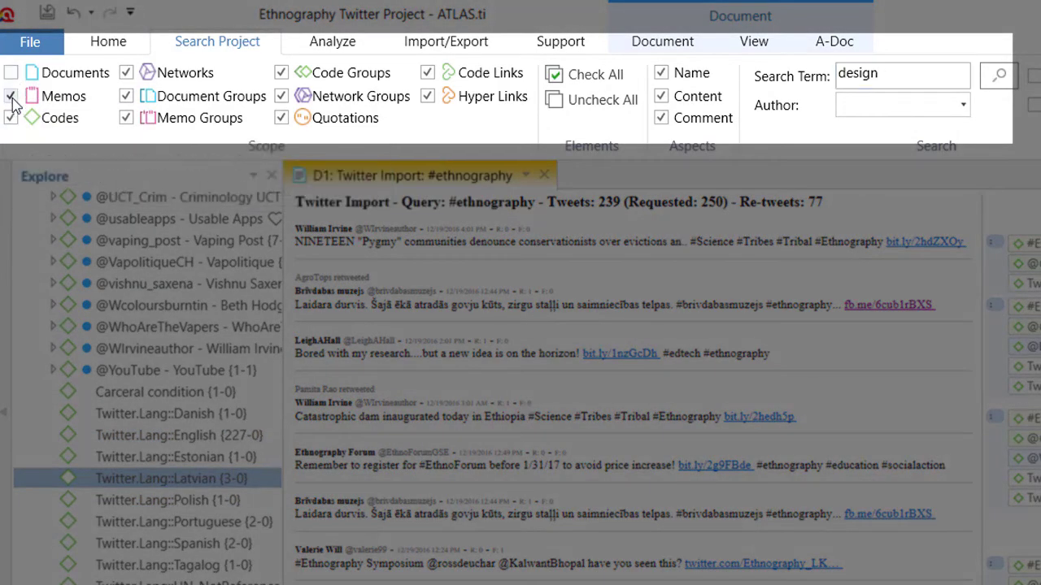
left_click(10, 96)
left_click(127, 75)
left_click(126, 96)
left_click(127, 118)
left_click(281, 96)
left_click(282, 73)
left_click(428, 74)
left_click(556, 82)
Restrict the search scope to codes and quotations only and run the search for "design".
left_click(11, 73)
left_click(12, 95)
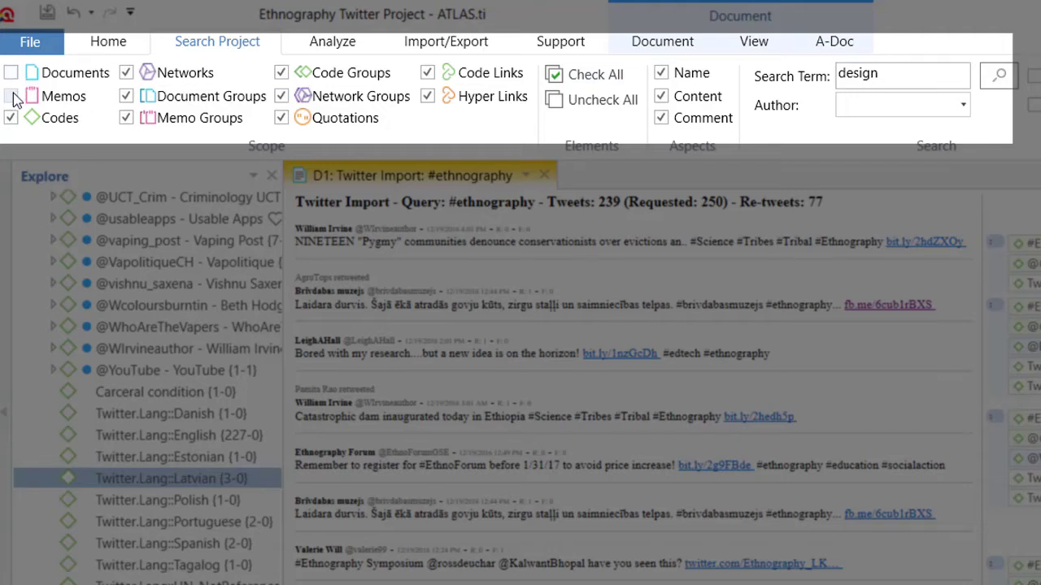
left_click(126, 73)
left_click(126, 95)
left_click(126, 117)
left_click(281, 73)
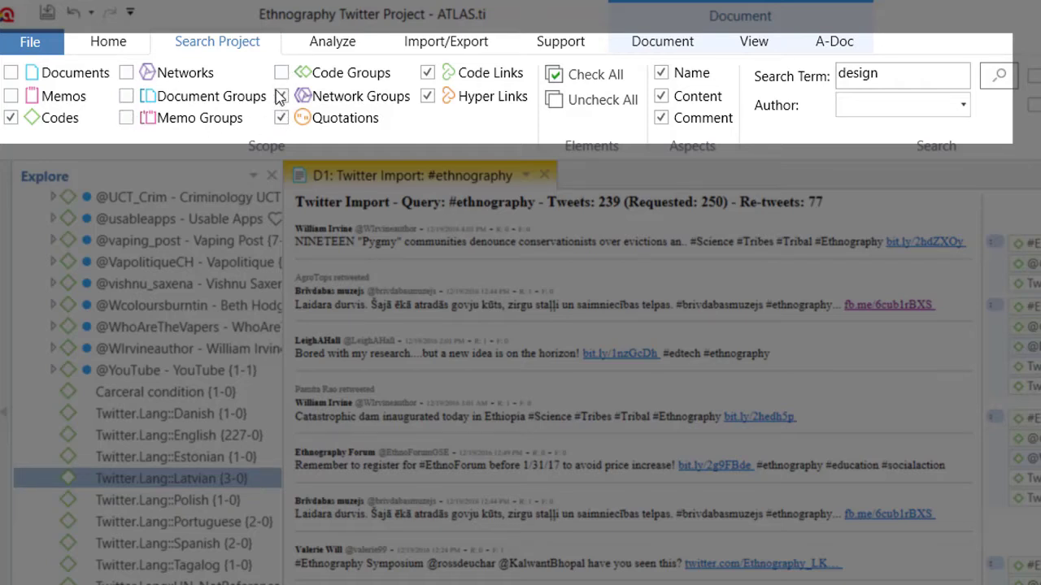
left_click(282, 96)
left_click(427, 97)
left_click(428, 73)
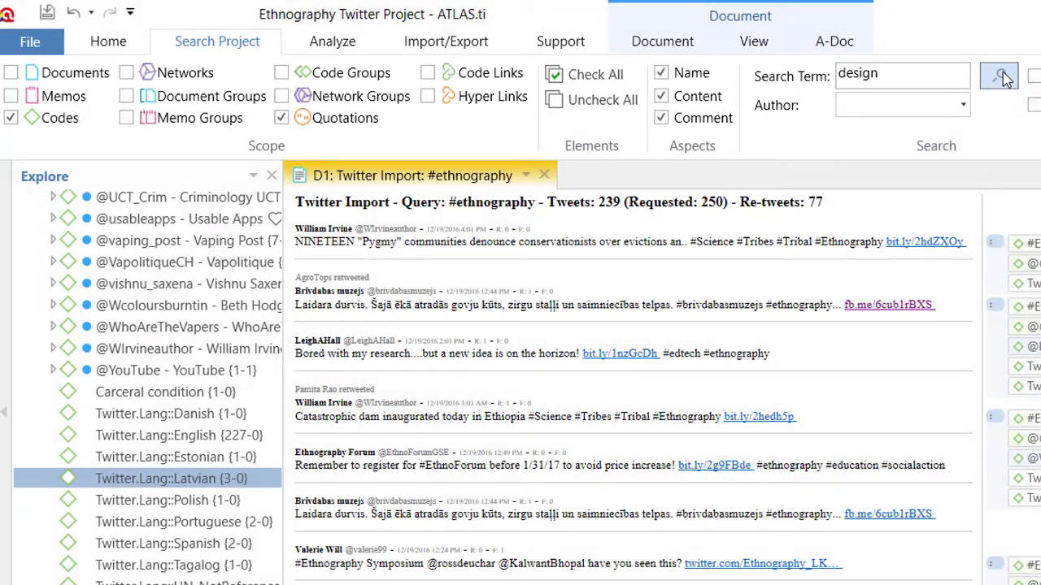
left_click(1006, 78)
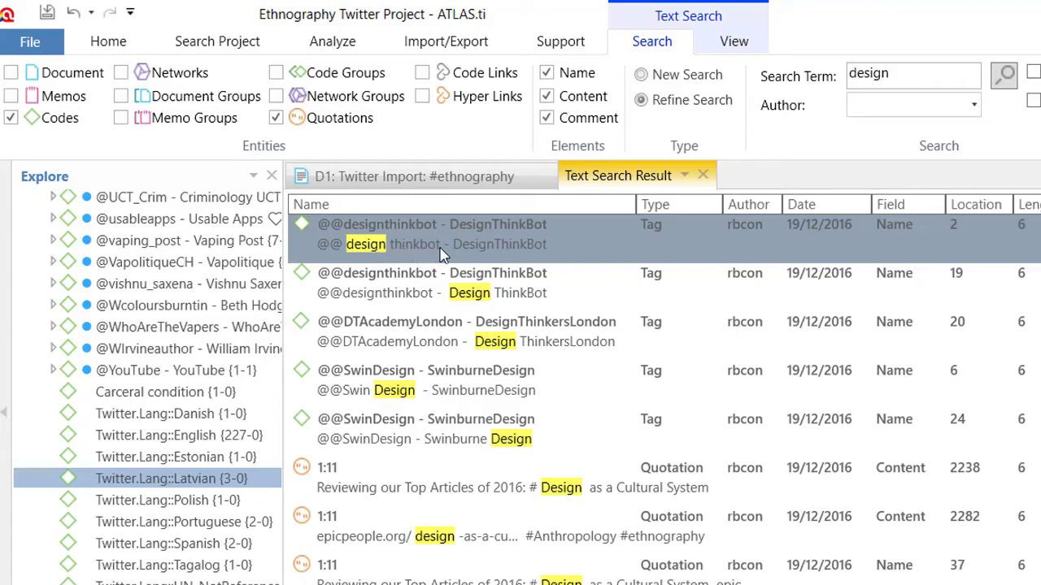
Show the first code hit in its document context and return to the text search results.
double_click(374, 248)
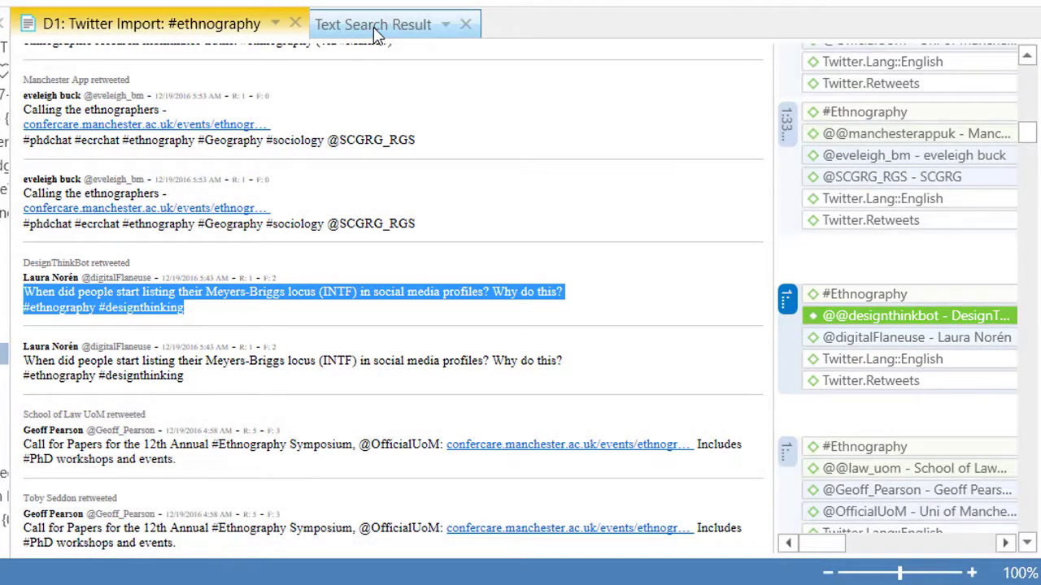
left_click(375, 33)
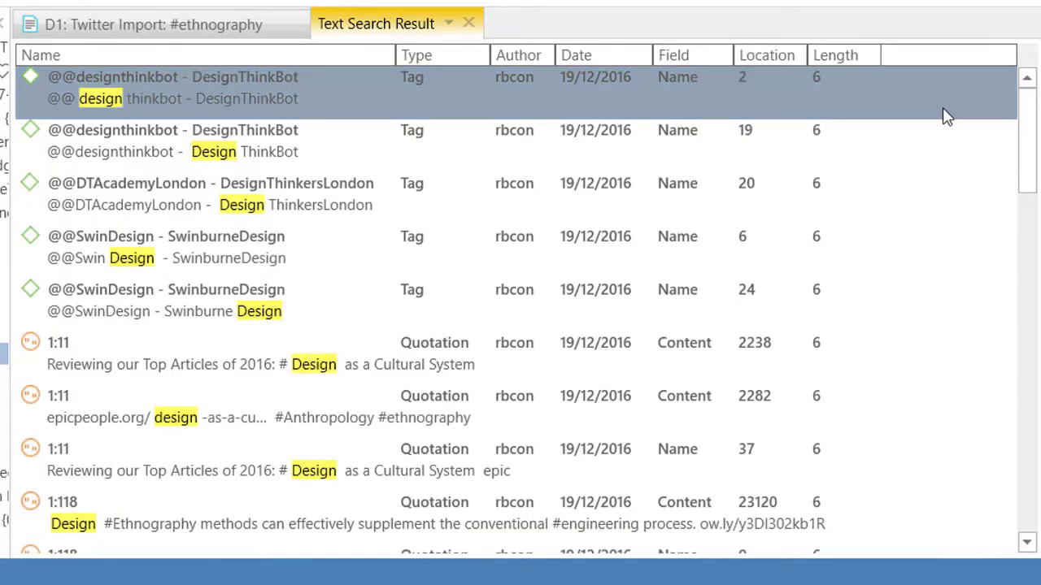
Display the quotation 1:119 hit in its document context and select its #Ethnography code in the margin.
left_click_drag(1030, 121, 1016, 191)
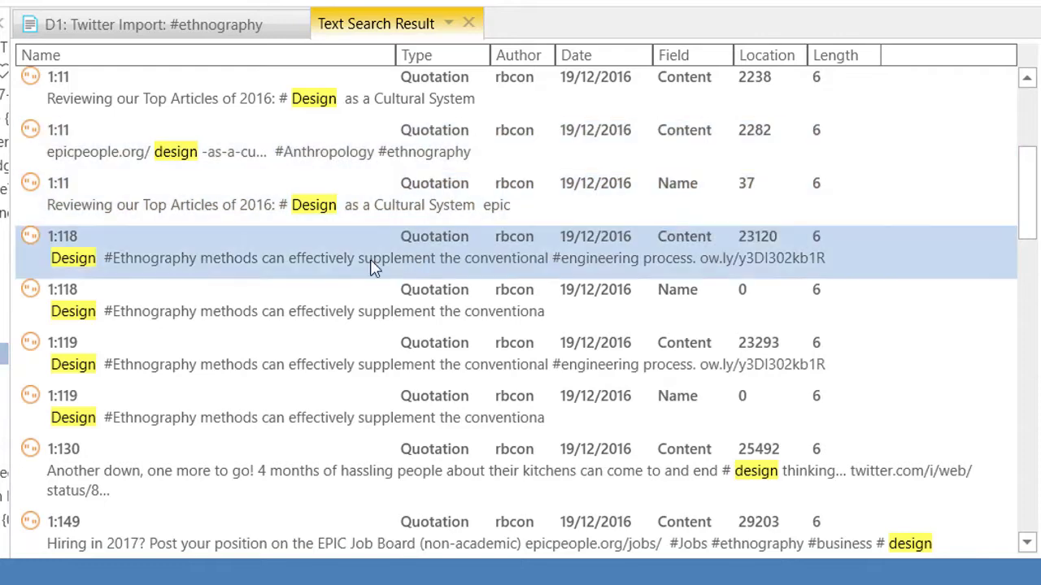
double_click(88, 369)
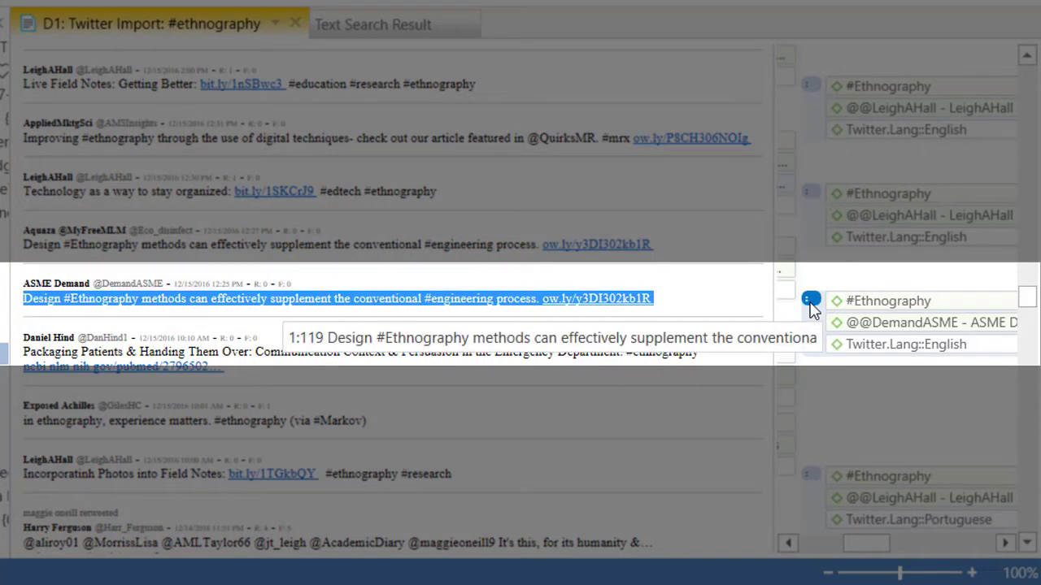
left_click(864, 307)
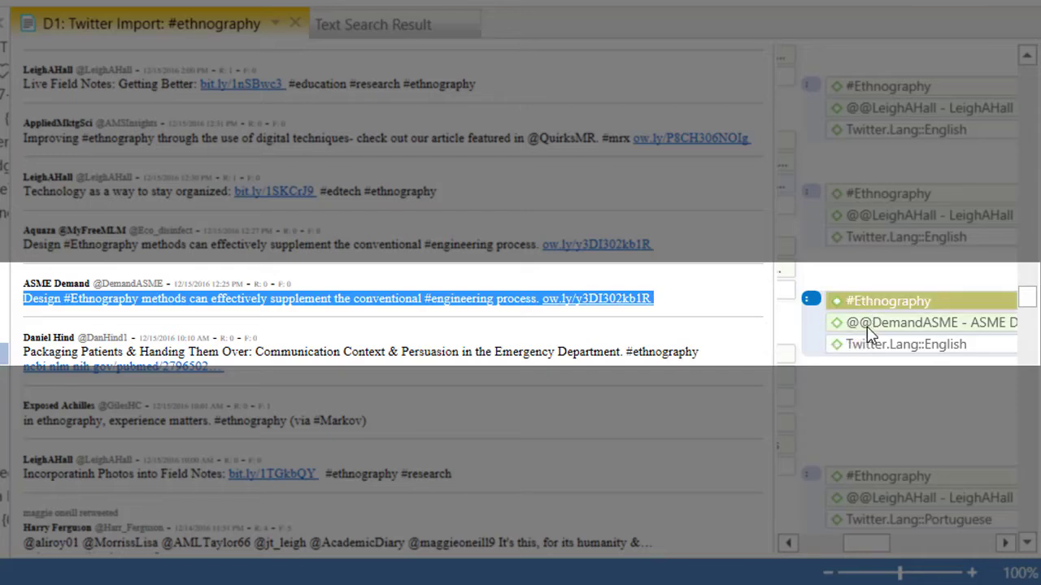
Select the tweet author code and the Twitter.Lang::English code attached to the highlighted quotation.
left_click(884, 325)
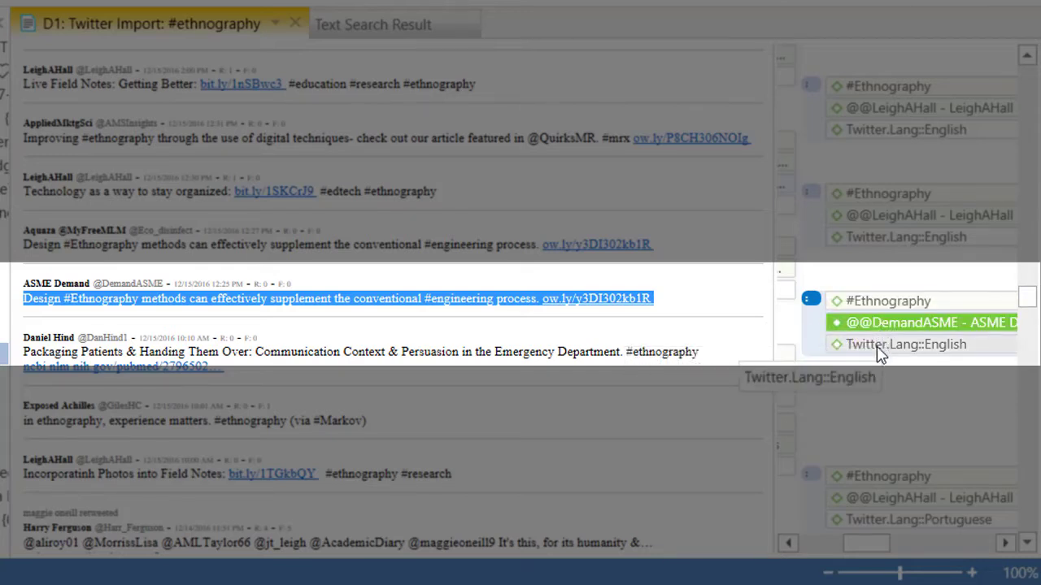
left_click(878, 347)
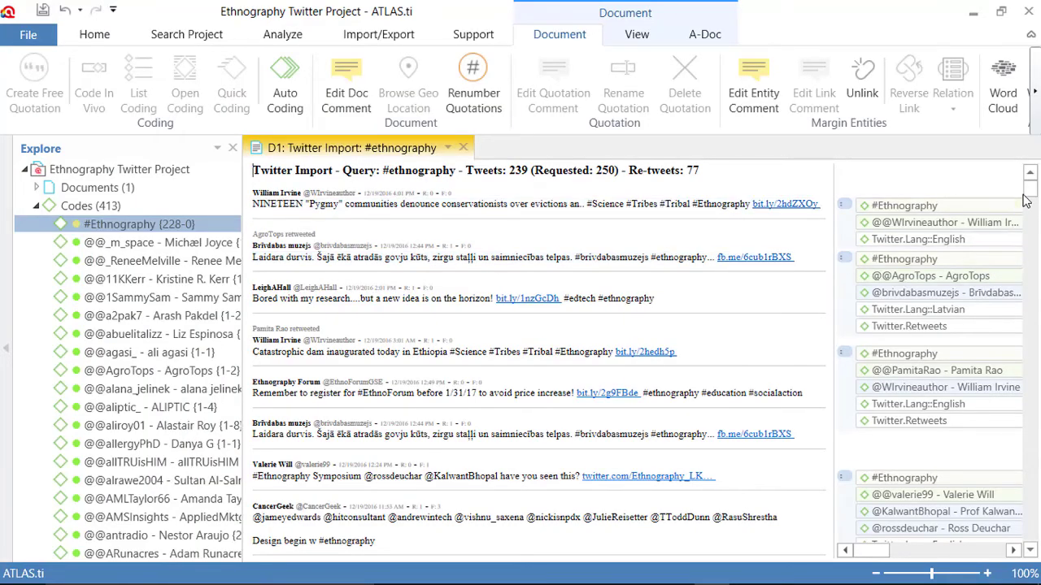
Find the tweet with the church photo in the imported document and visit it online.
left_click_drag(1029, 196, 1028, 252)
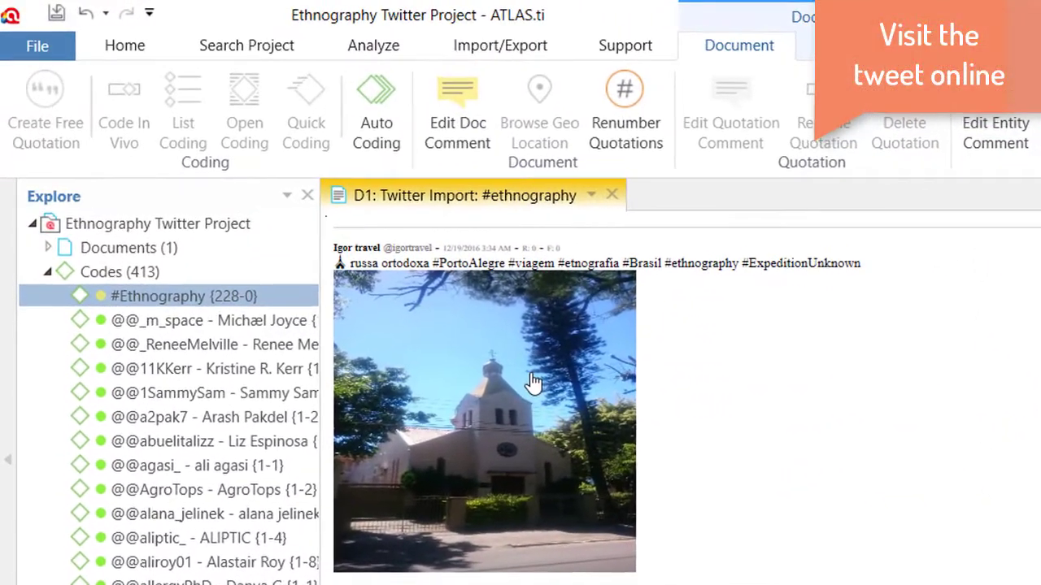
left_click(423, 252)
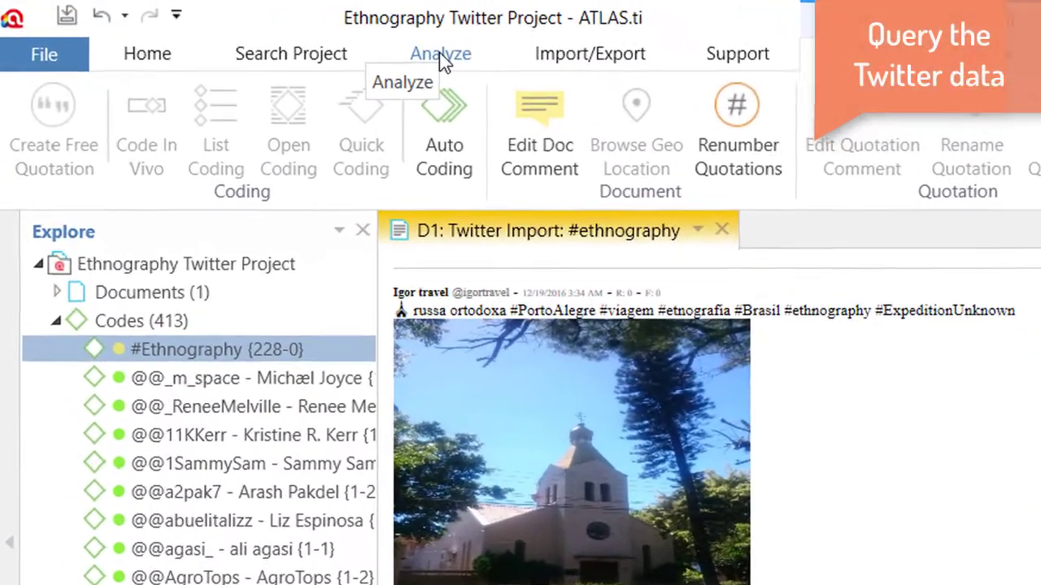
Start a new query in the Query Tool, hide the project explorer and add the #Ethnography code as the first term.
left_click(316, 44)
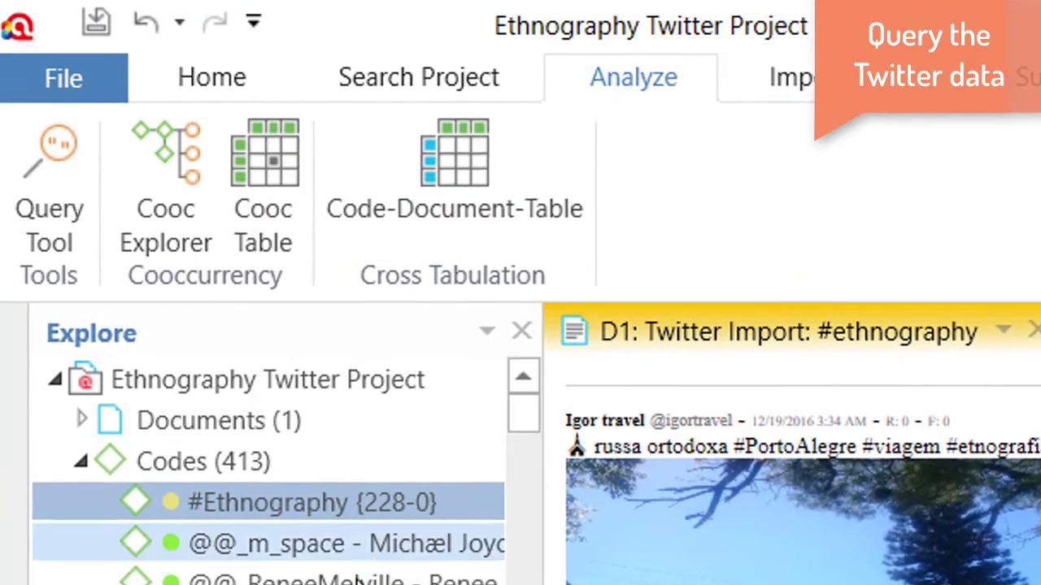
left_click(58, 146)
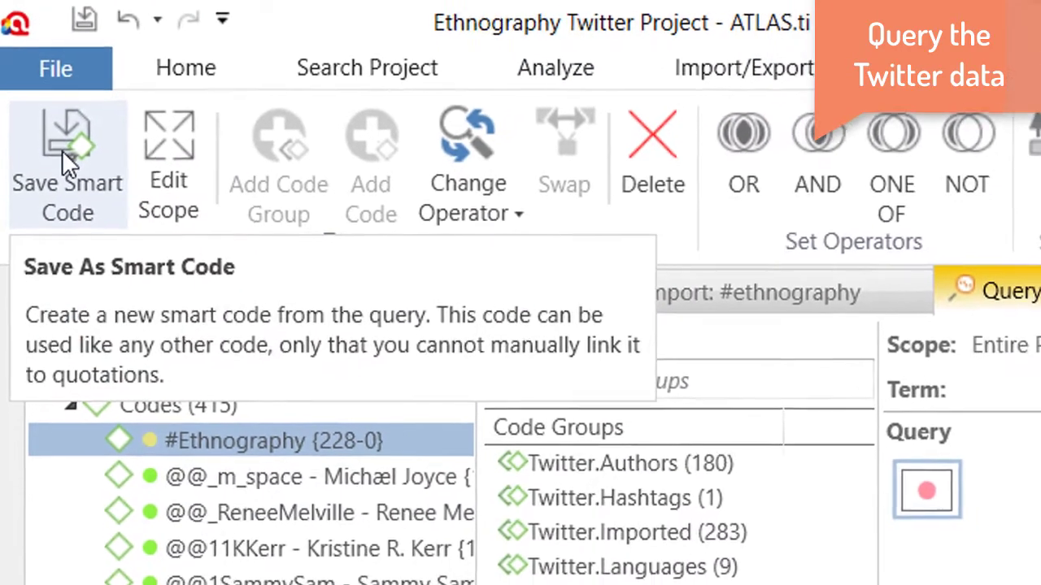
left_click(9, 476)
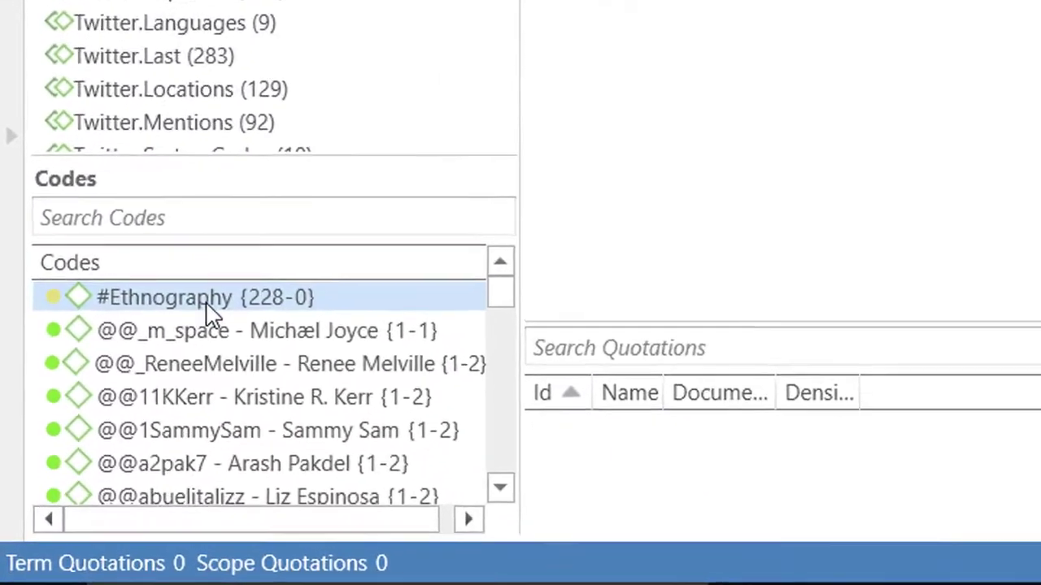
left_click(208, 301)
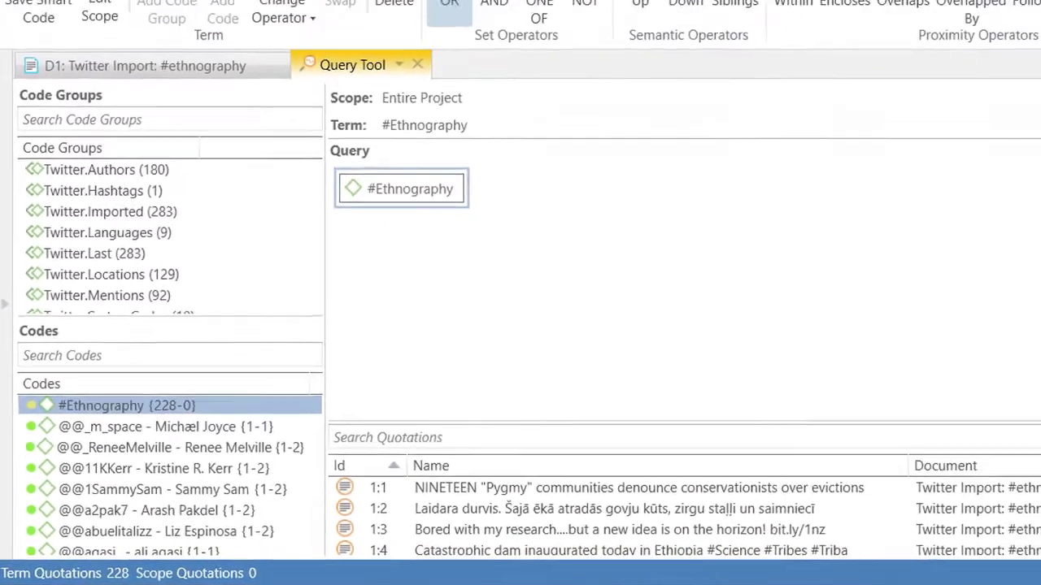
Combine #Ethnography with the Twitter.Lang::Latvian code in the query using the OR operator.
left_click(377, 69)
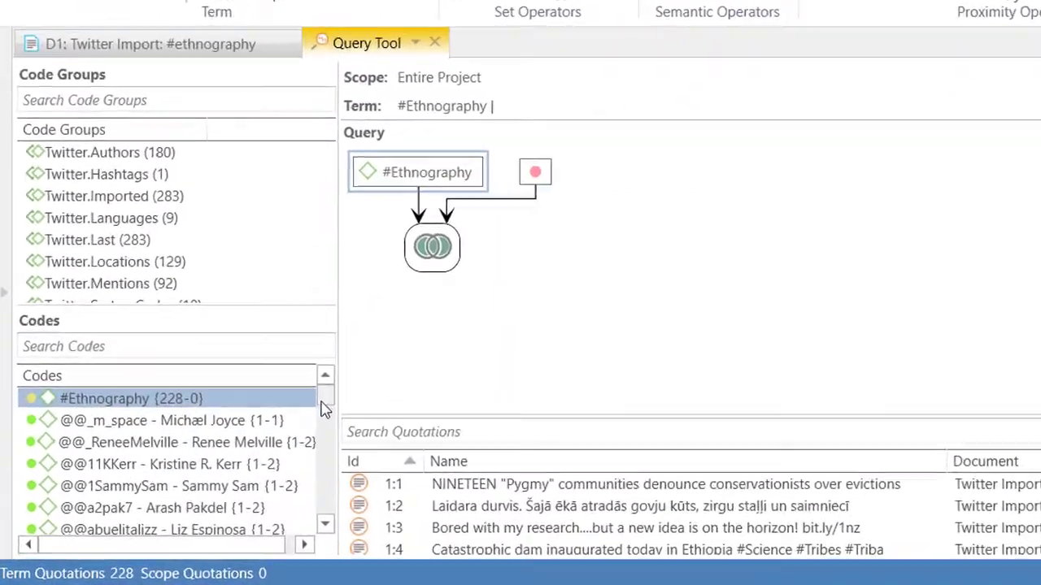
left_click_drag(261, 444, 262, 453)
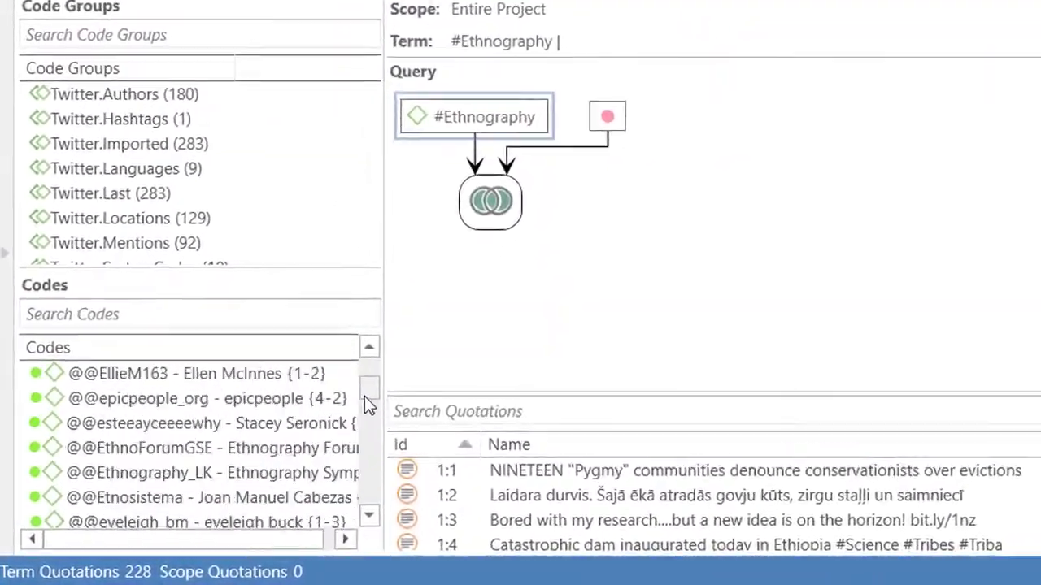
left_click_drag(364, 404, 350, 445)
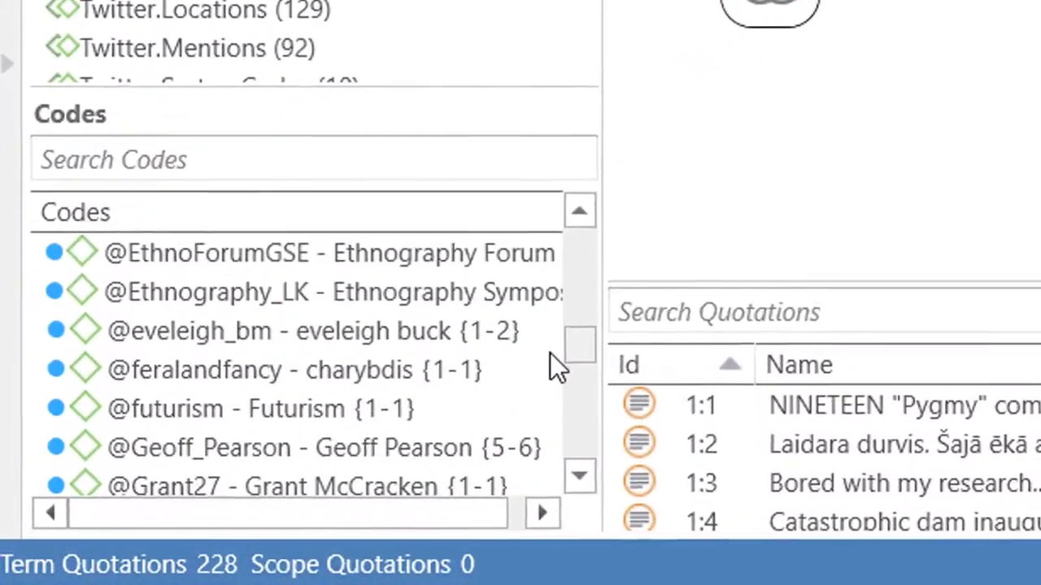
left_click_drag(550, 353, 546, 325)
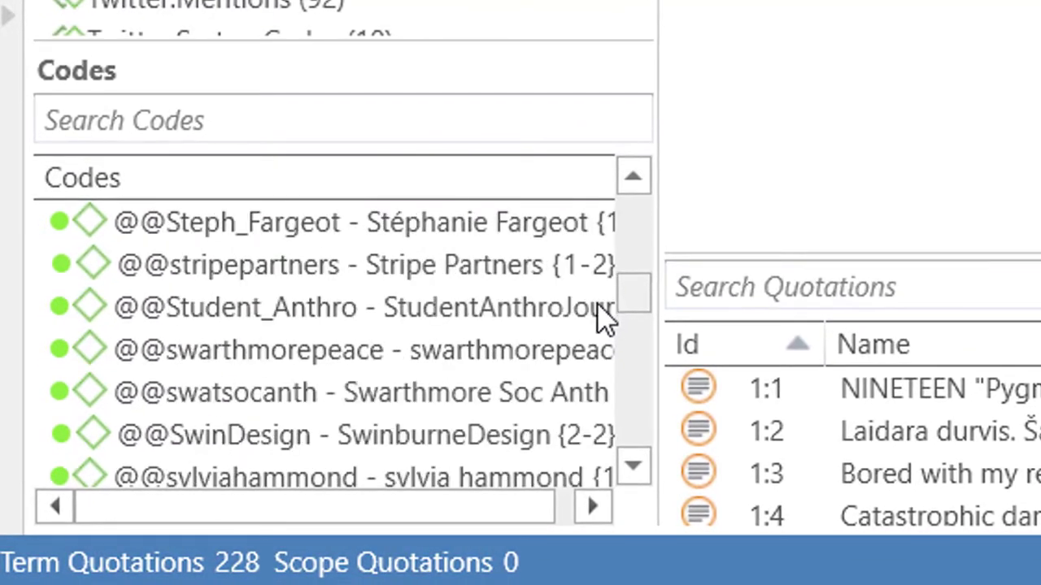
left_click_drag(597, 304, 573, 382)
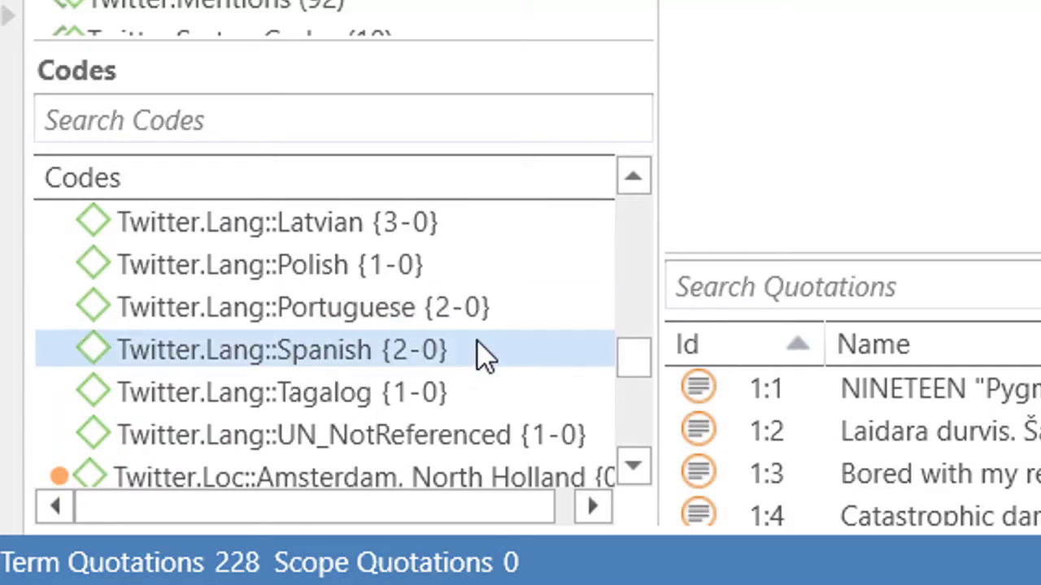
left_click(432, 224)
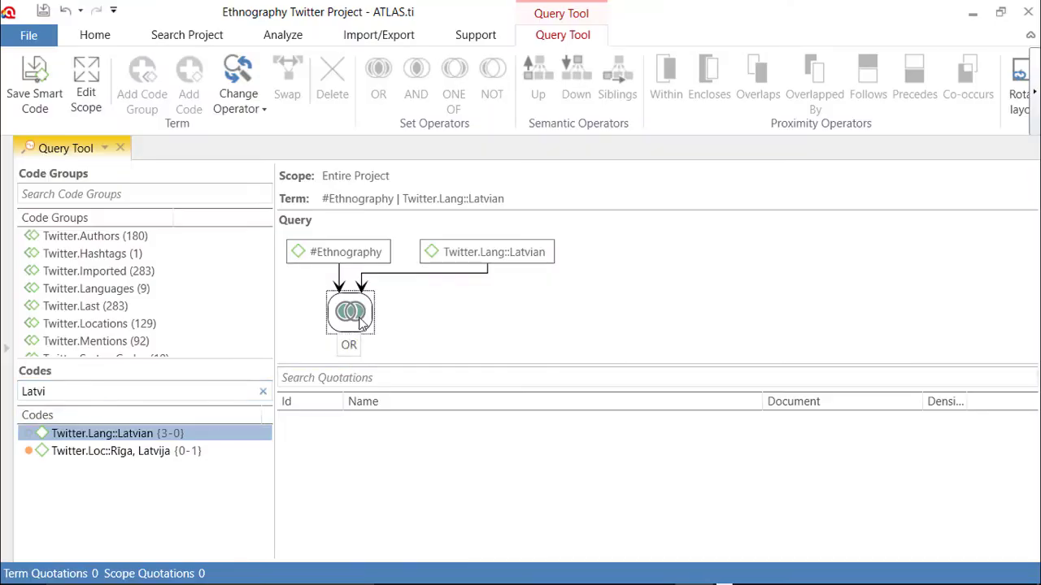
Change the operator joining #Ethnography and Twitter.Lang::Latvian to AND.
left_click(351, 312)
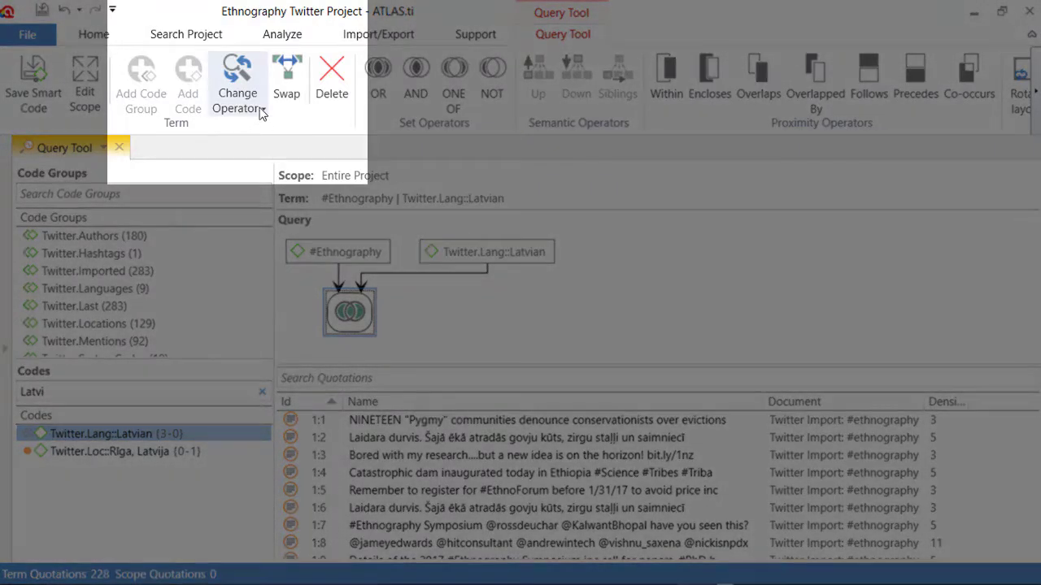
left_click(262, 110)
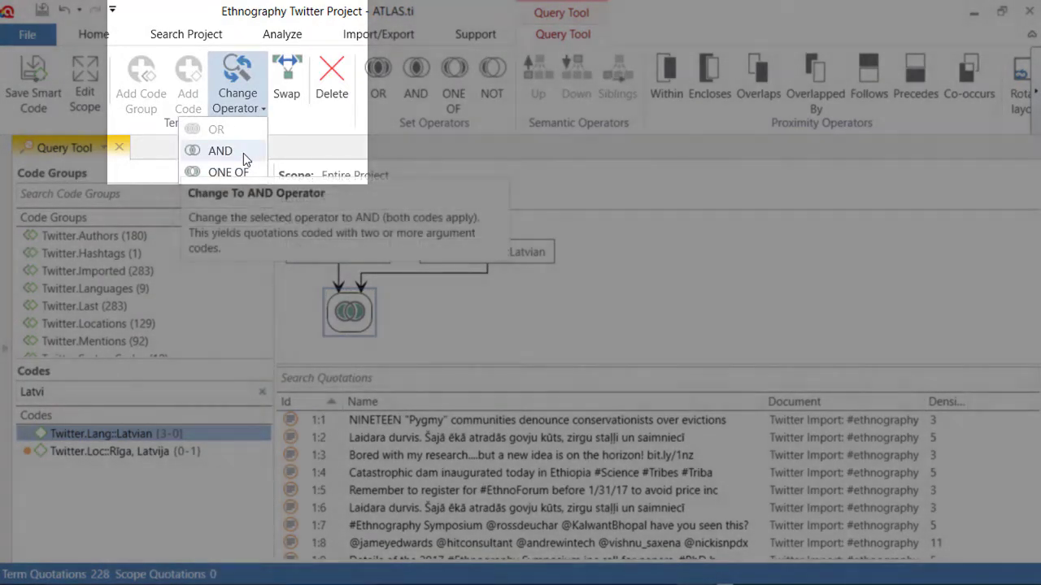
left_click(243, 153)
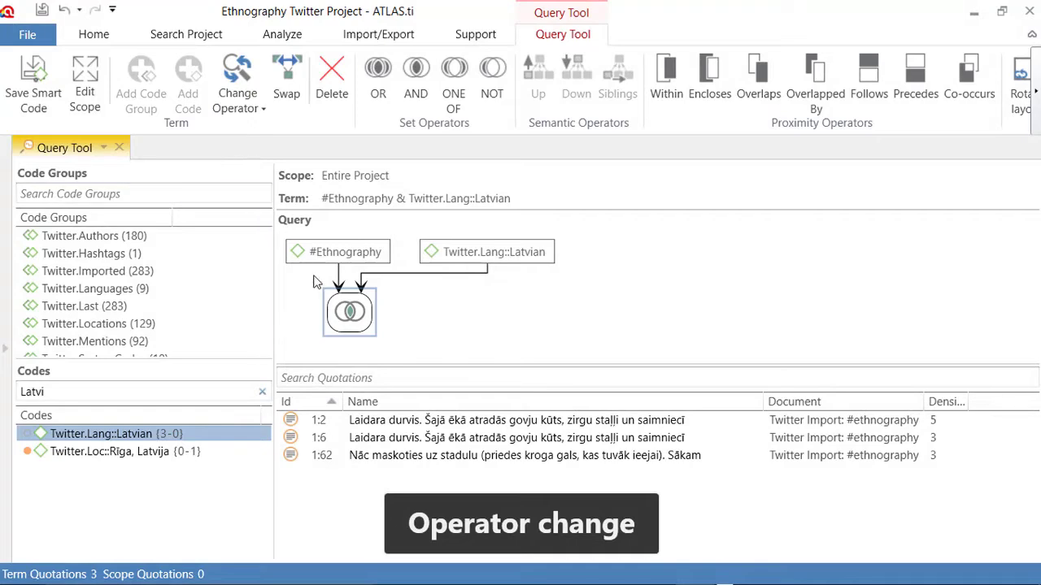
Examine the quotations returned by the combined #Ethnography and Latvian query.
left_click(352, 440)
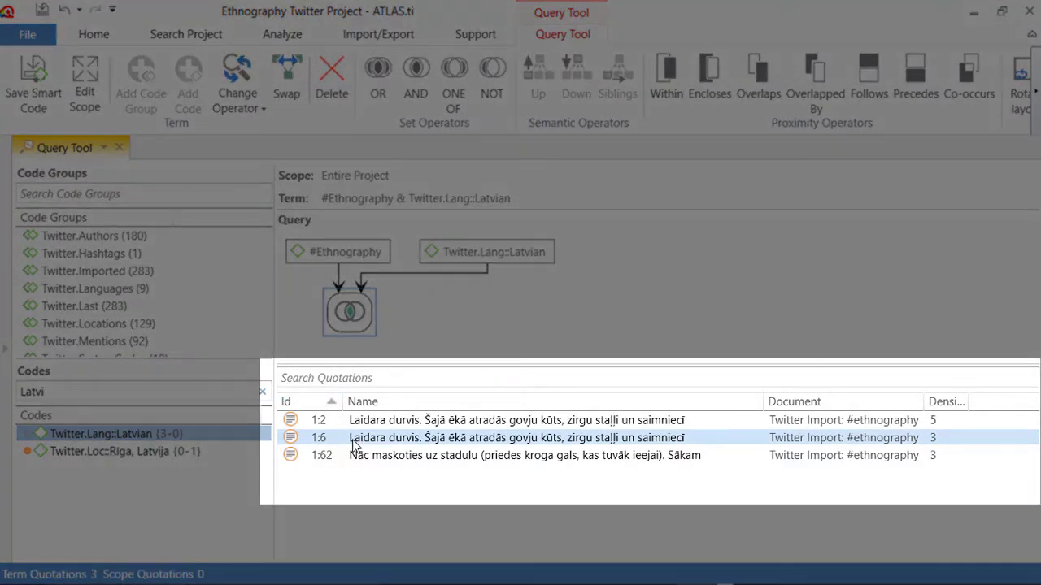
left_click(352, 456)
left_click(352, 420)
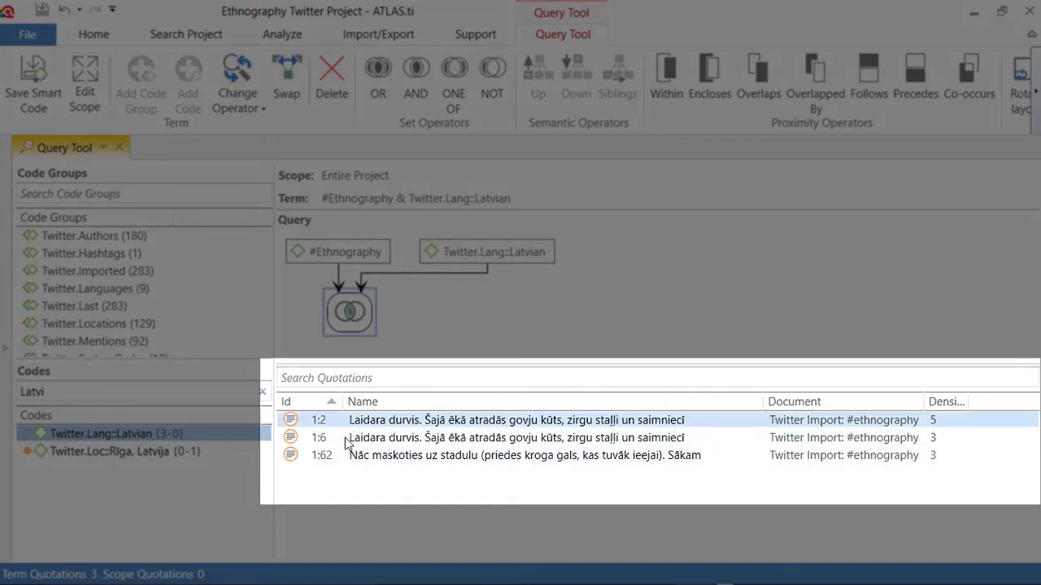
left_click(353, 455)
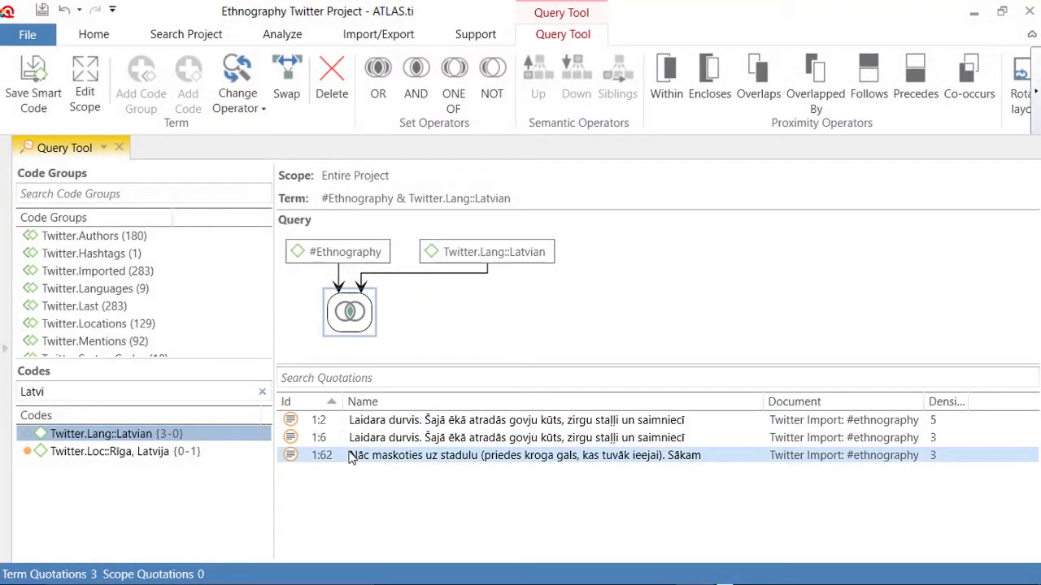
left_click(354, 351)
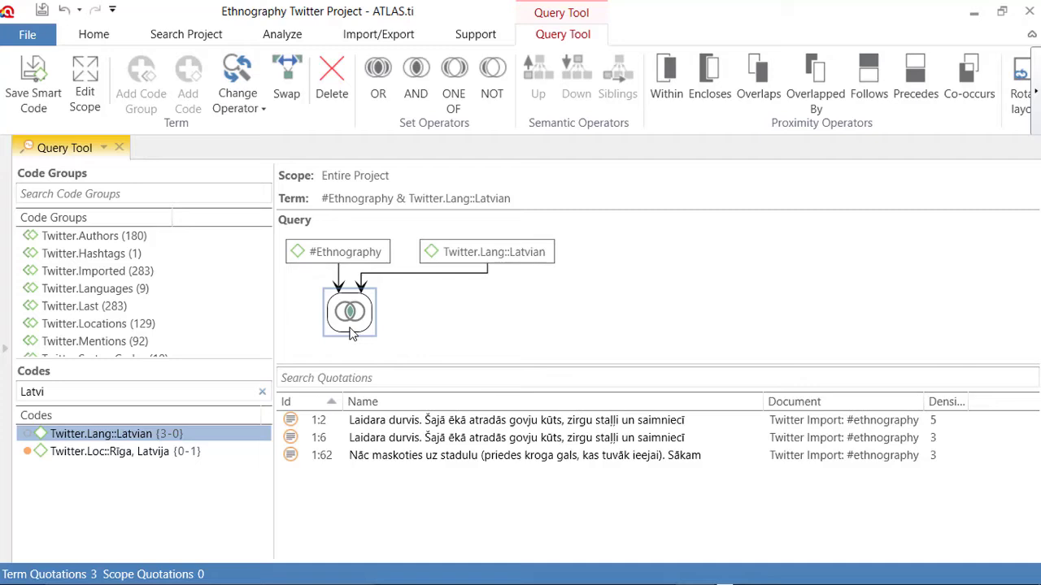
Create a custom query report that includes the content and the codes with their dates, users and comments.
left_click(1036, 96)
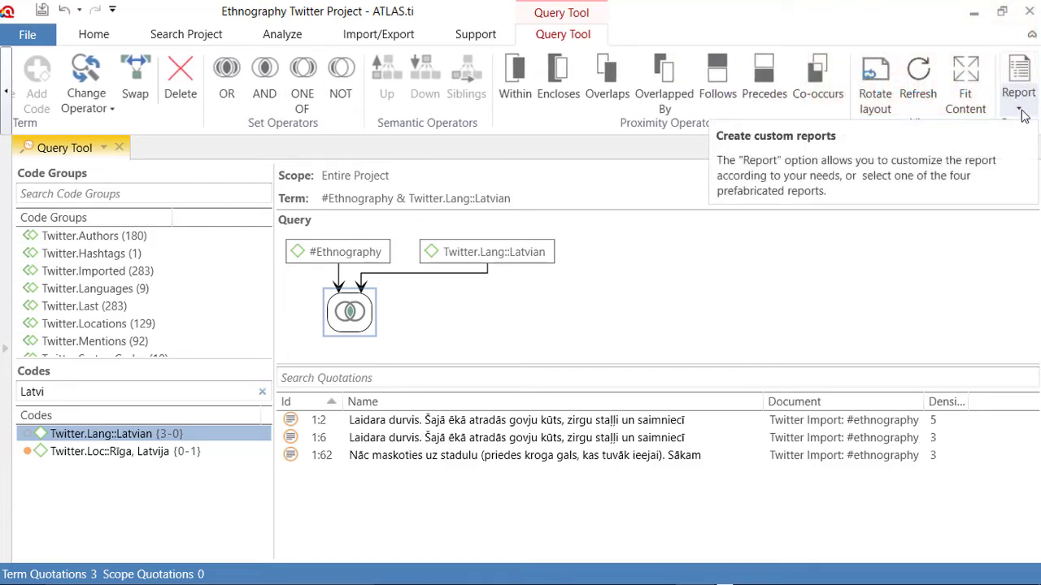
left_click(1020, 112)
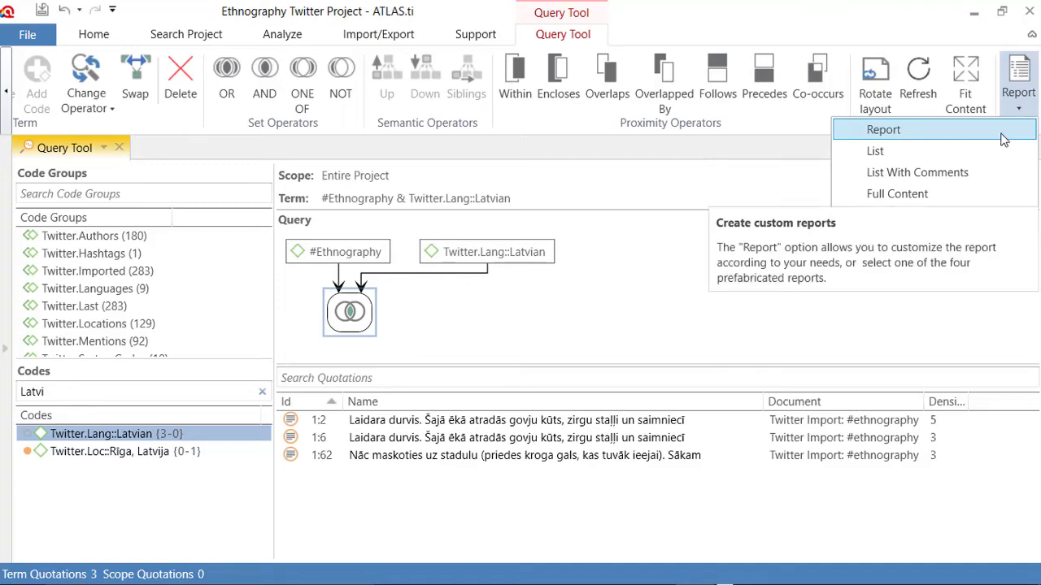
left_click(1003, 135)
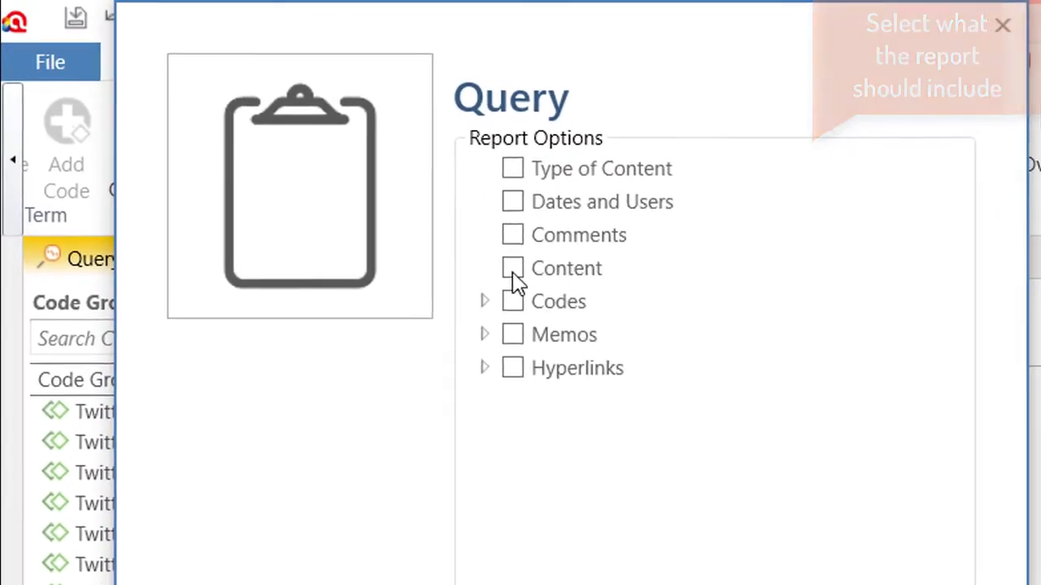
left_click(465, 244)
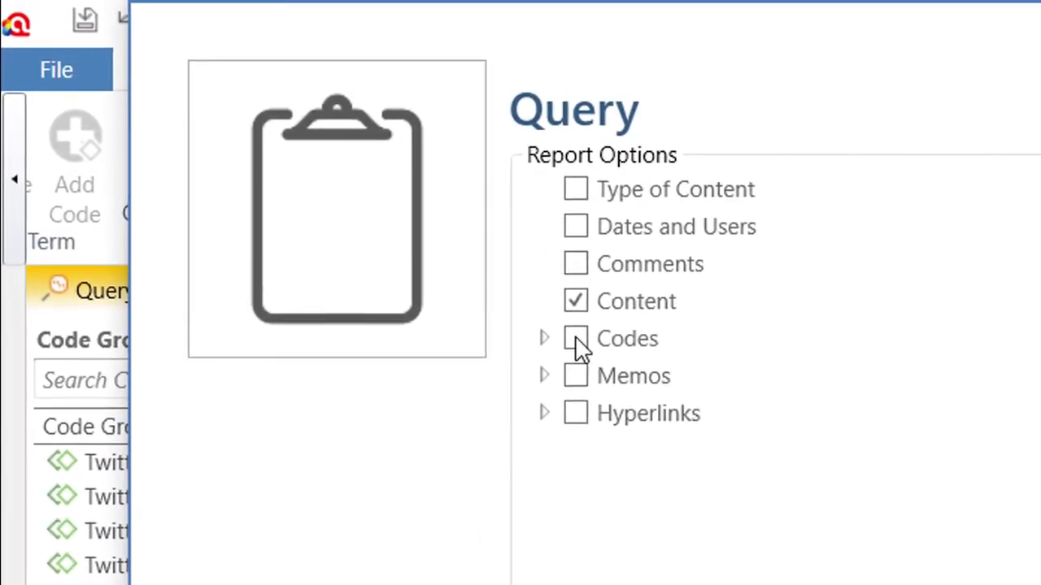
left_click(549, 325)
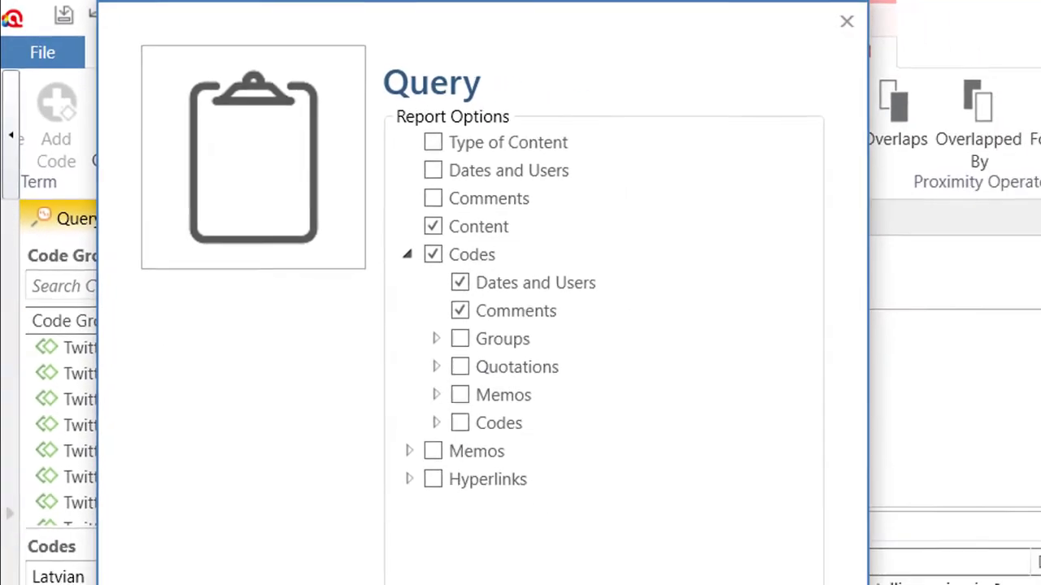
left_click(368, 553)
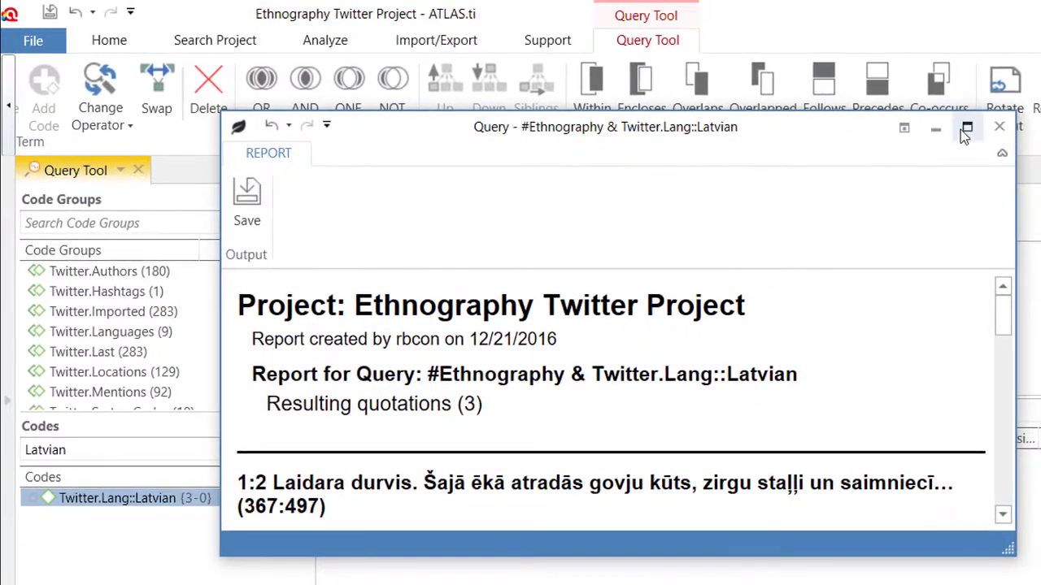
Maximize the report and examine its query term, result line, and the content and codes of quotation 1:2.
left_click(965, 130)
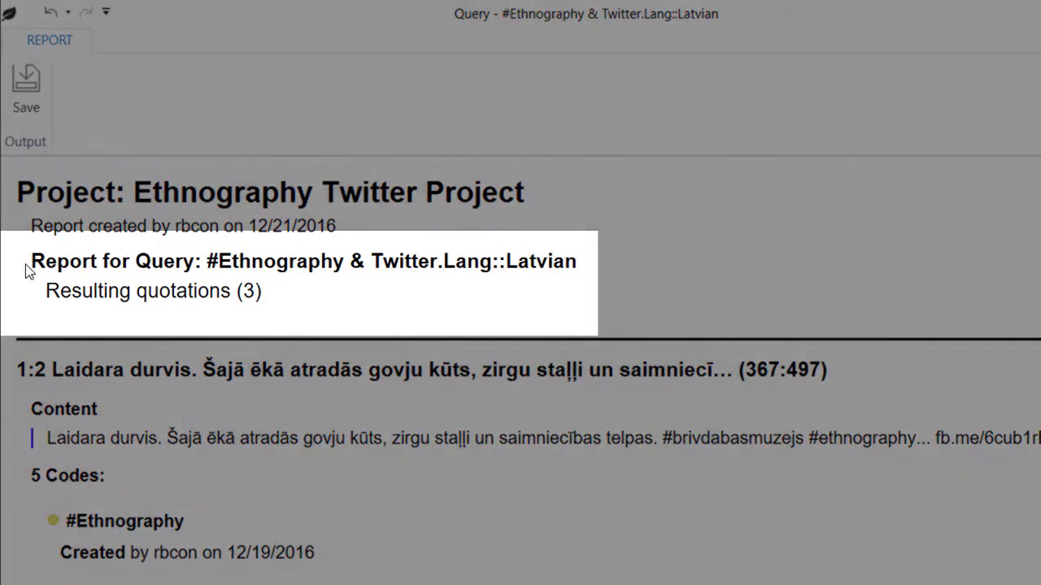
left_click_drag(28, 264, 615, 279)
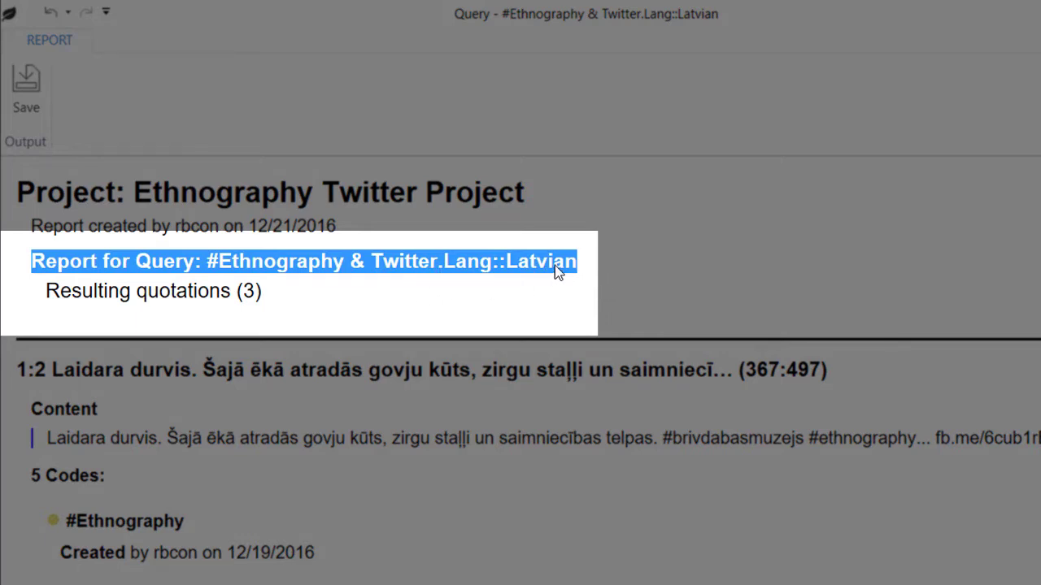
left_click_drag(271, 289, 50, 292)
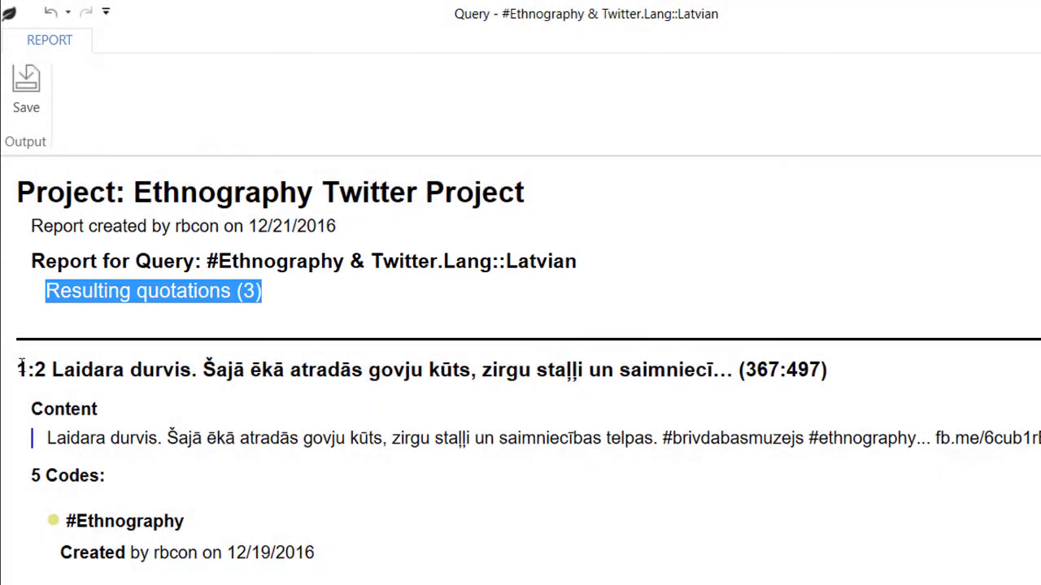
left_click_drag(19, 367, 44, 368)
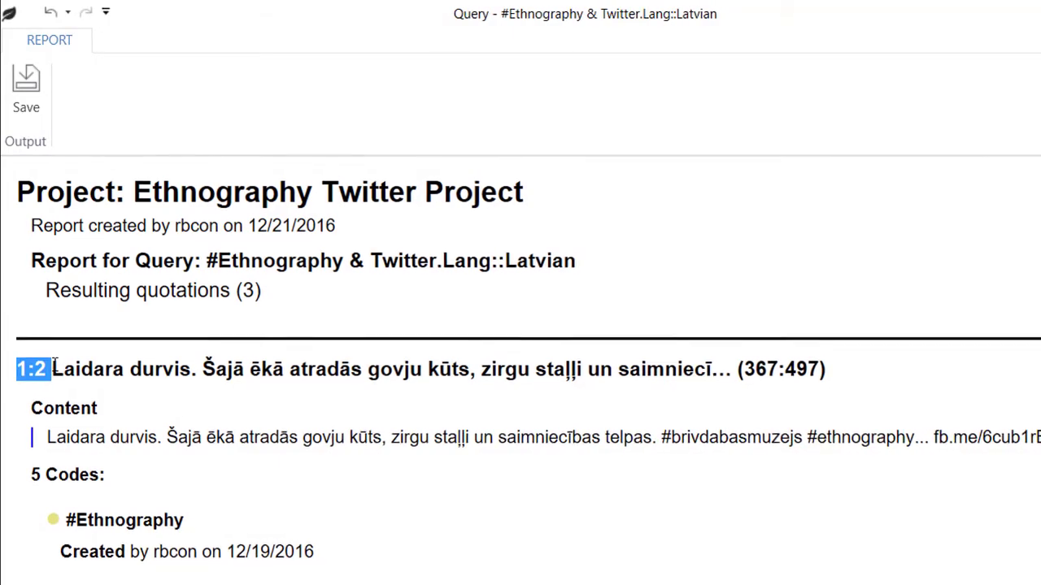
left_click_drag(25, 402, 971, 390)
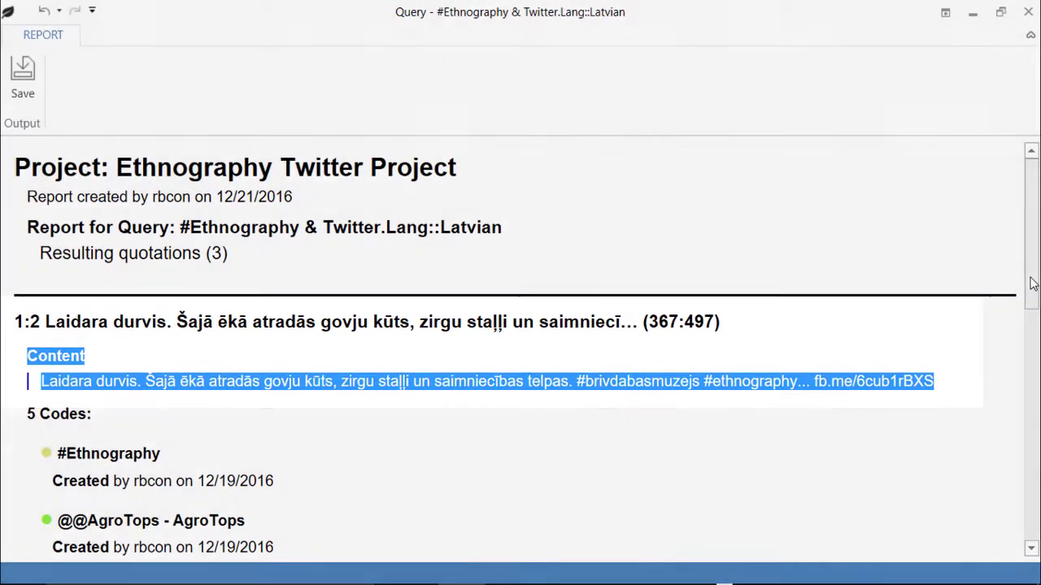
scroll(1030, 309, "down", 1)
left_click_drag(1031, 309, 1013, 341)
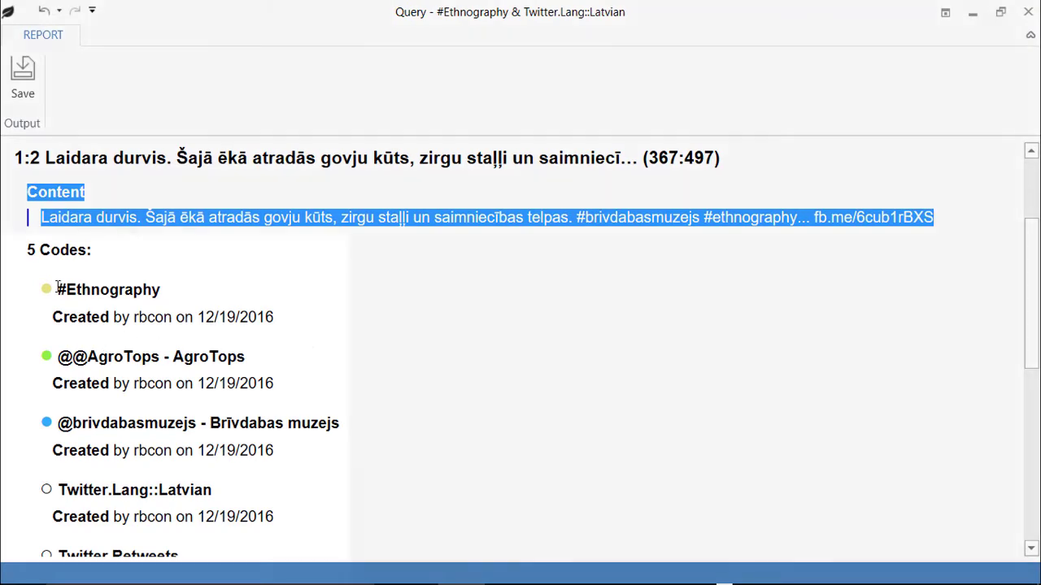
left_click_drag(56, 290, 170, 293)
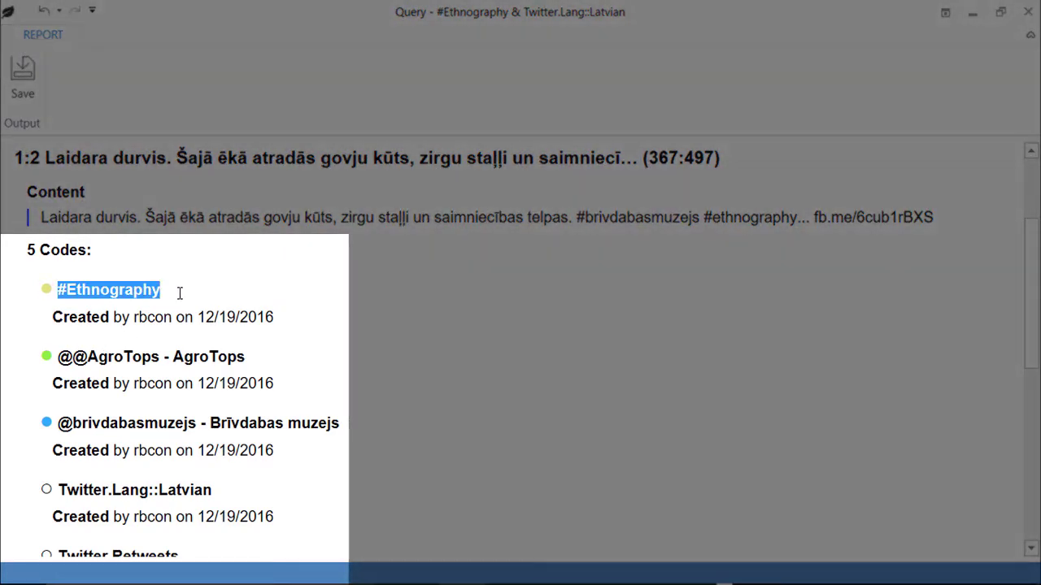
scroll(228, 369, "down", 3)
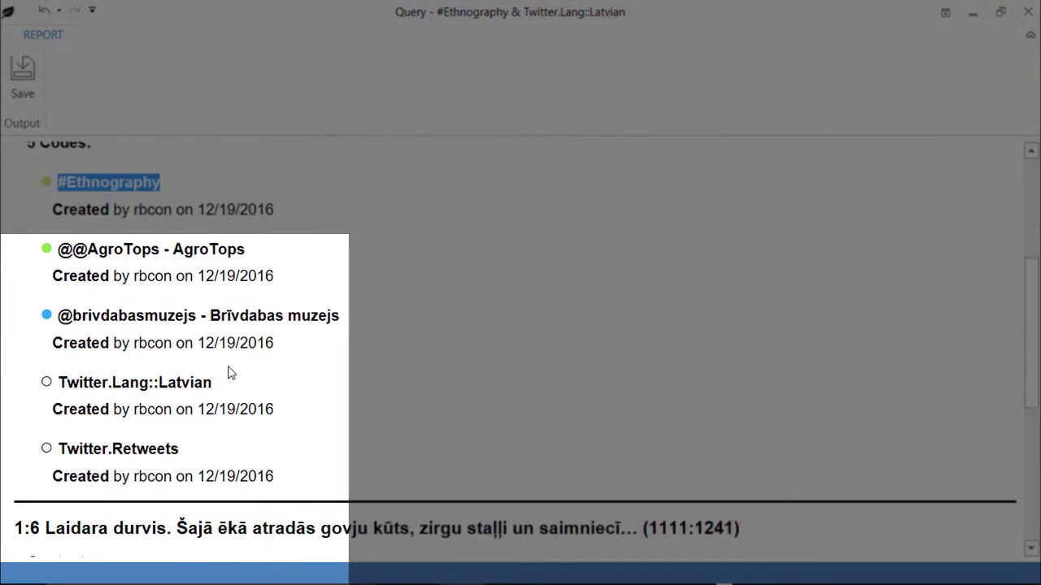
Examine the codes listed for quotation 1:2 and review the remaining quotations in the query report.
left_click(222, 387)
left_click_drag(220, 388, 62, 391)
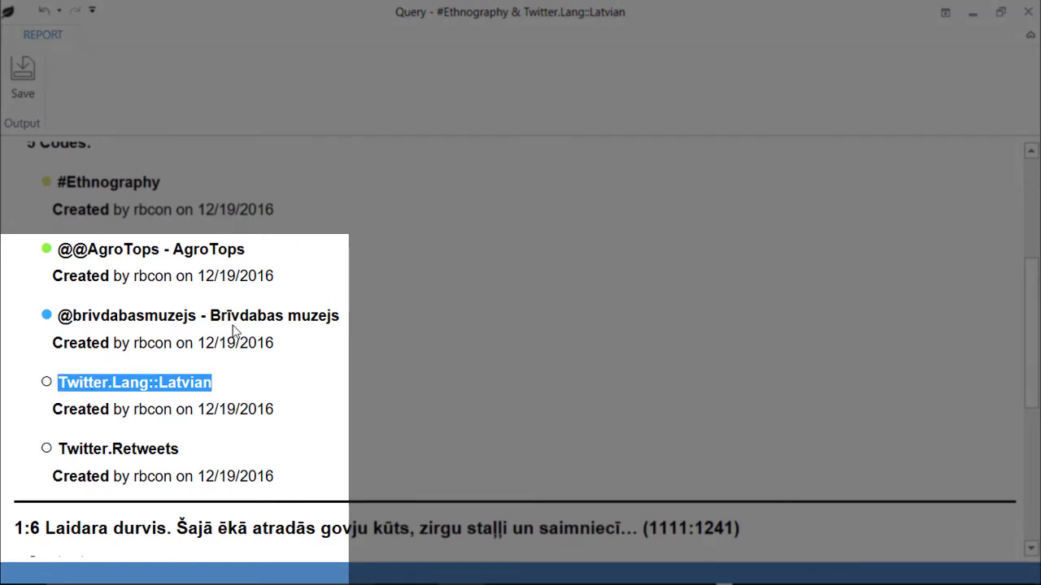
left_click_drag(247, 254, 73, 259)
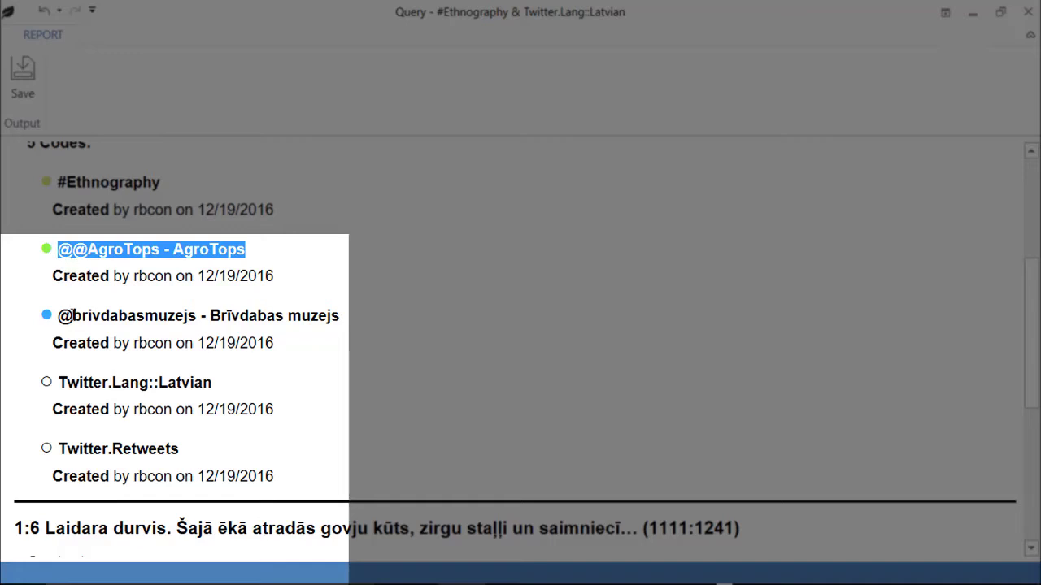
left_click_drag(55, 316, 317, 315)
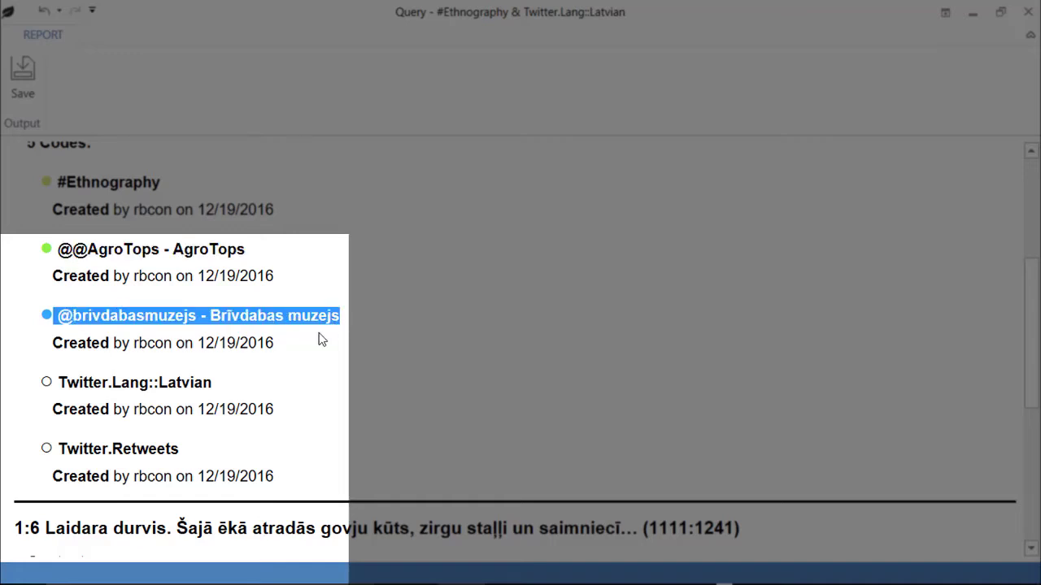
left_click_drag(187, 450, 54, 450)
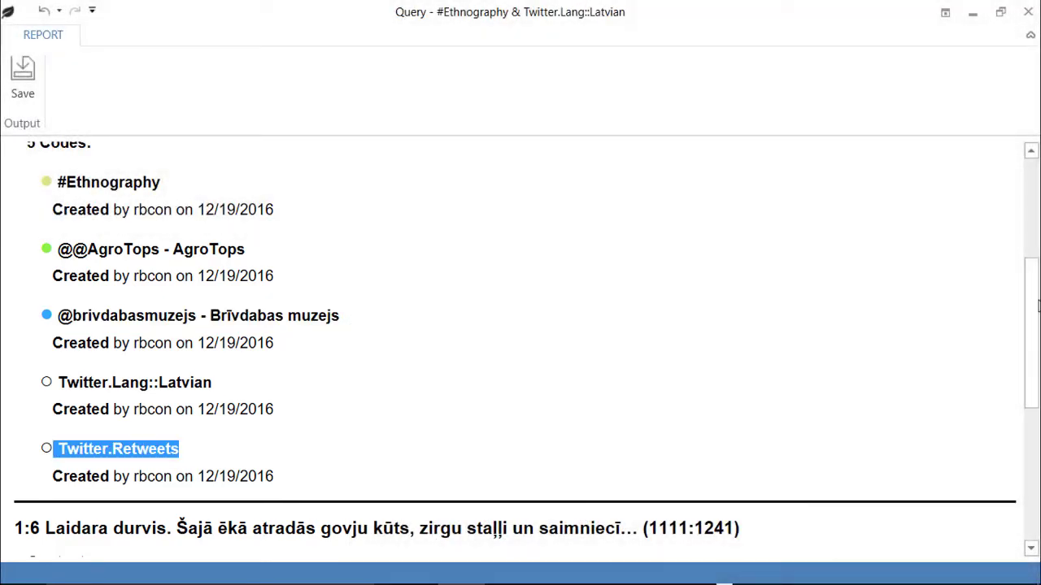
left_click_drag(1038, 305, 1032, 553)
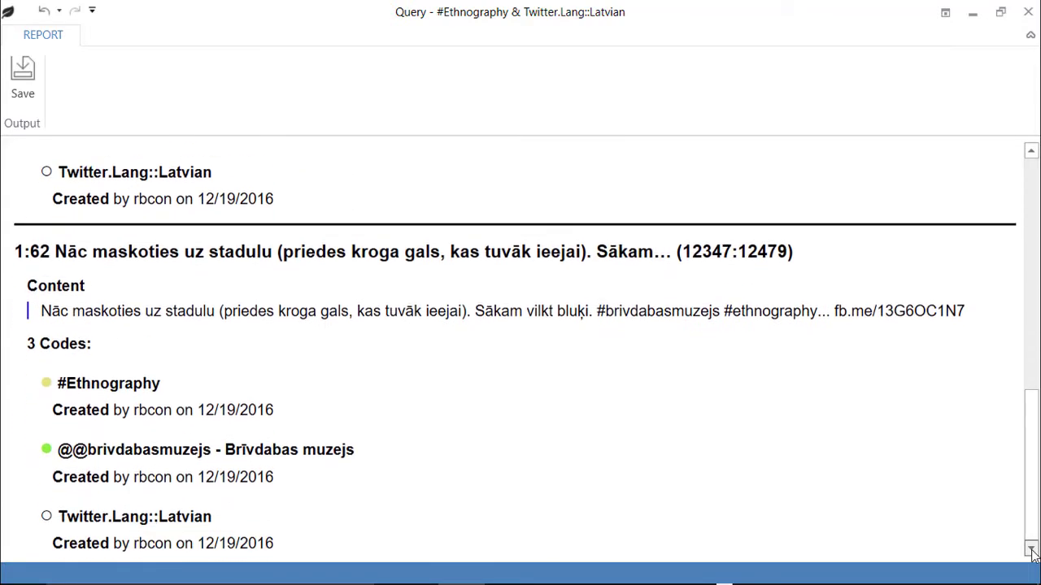
left_click_drag(1031, 479, 971, 221)
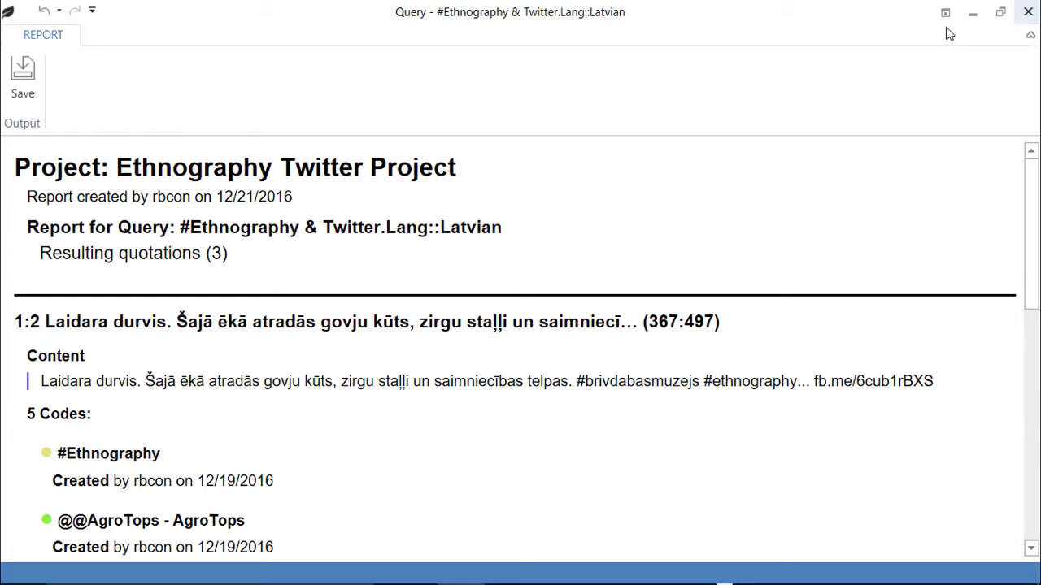
Check the file formats available for saving the report, then cancel saving and close the report.
left_click(23, 78)
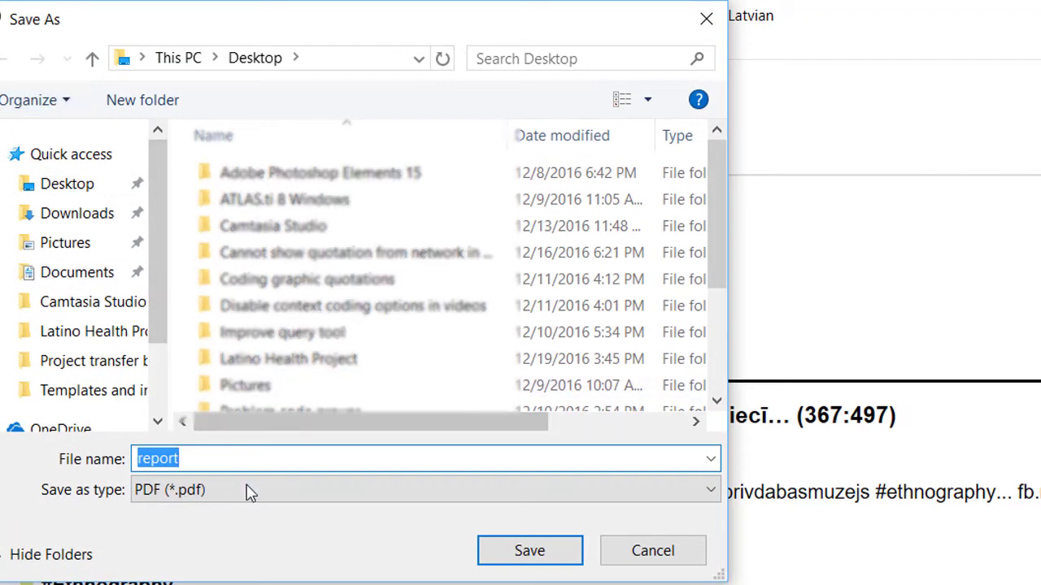
left_click(247, 491)
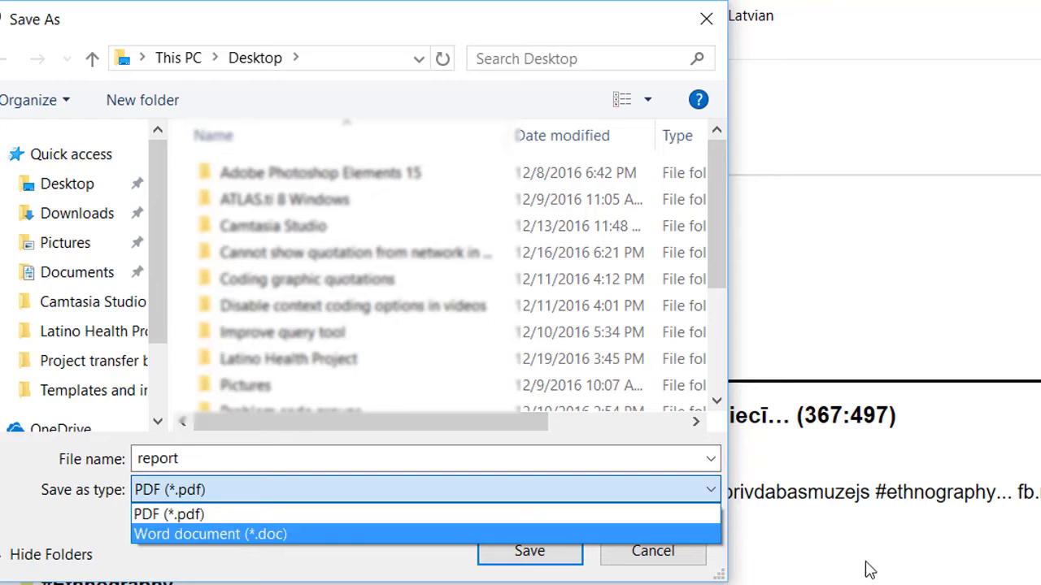
left_click(672, 561)
left_click(669, 558)
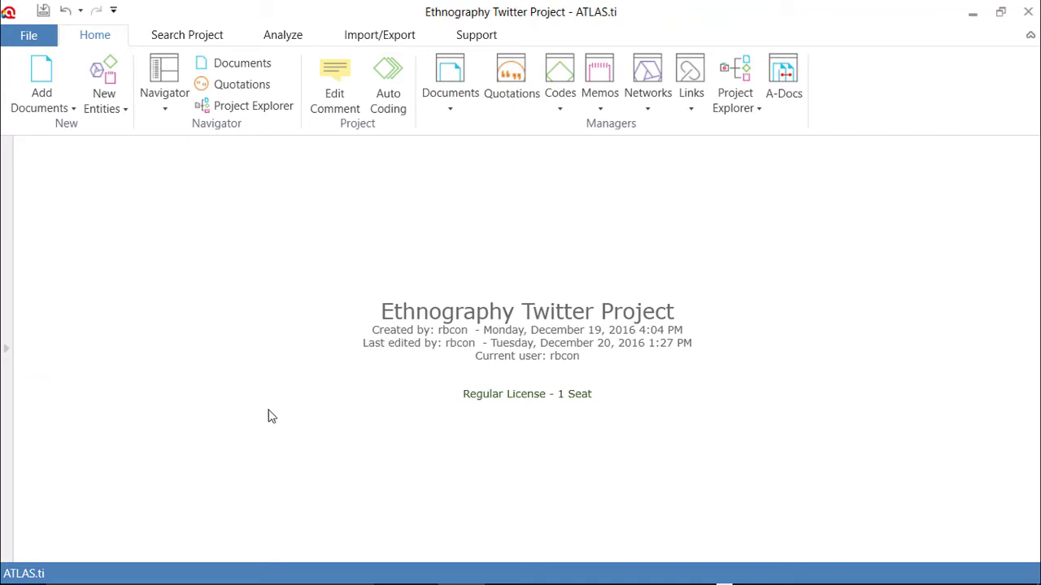
Open the Code Co-Occurrence Explorer, expand the list of codes, and select #Ethnography.
left_click(283, 36)
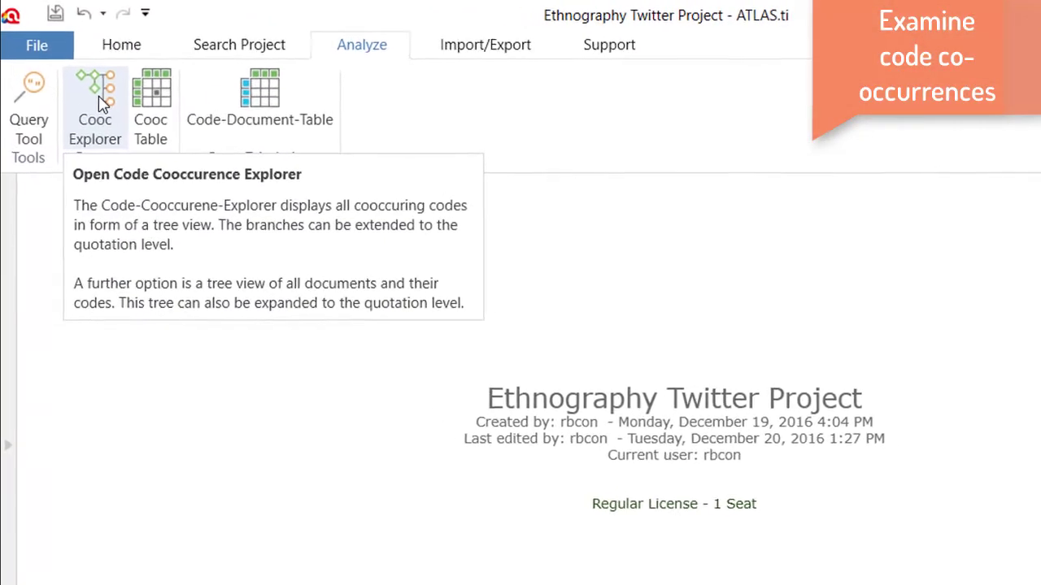
left_click(92, 90)
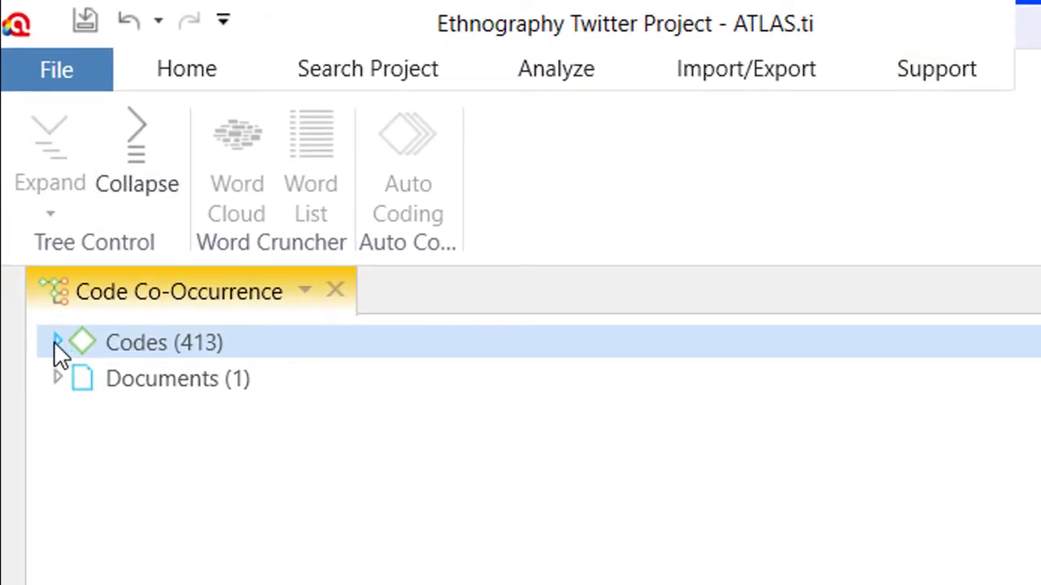
left_click(57, 343)
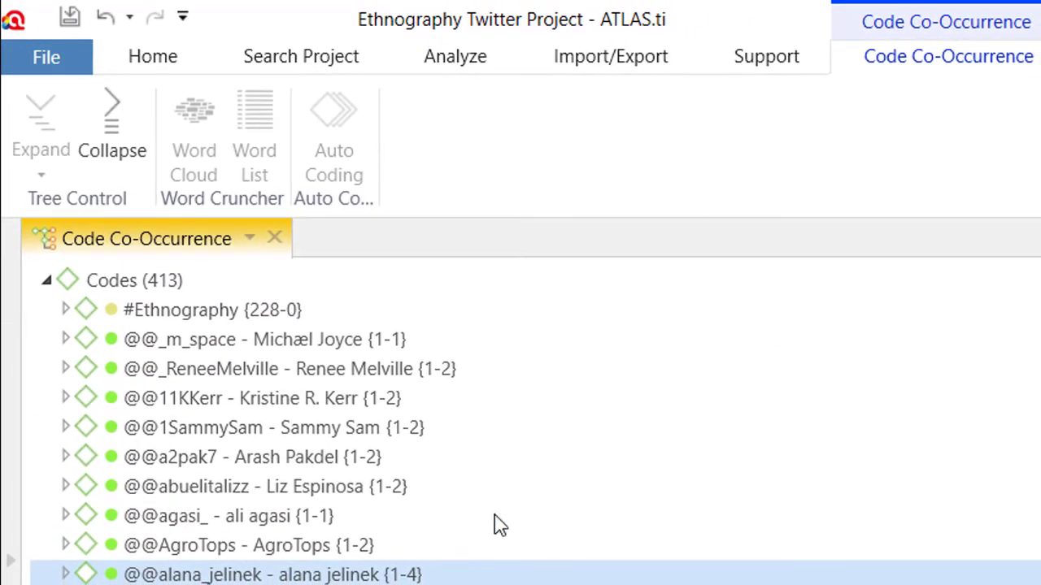
left_click(185, 315)
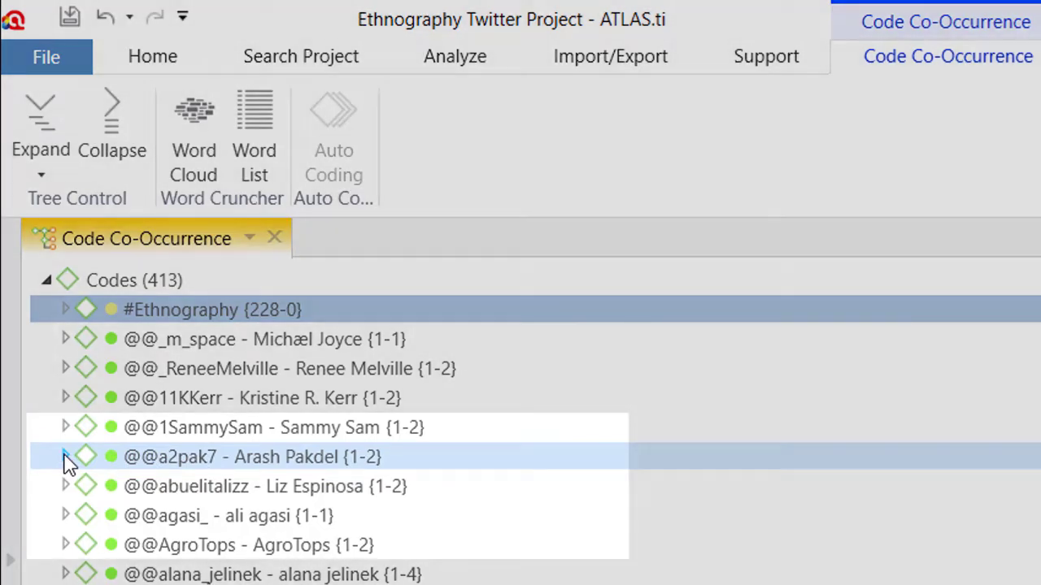
left_click(66, 460)
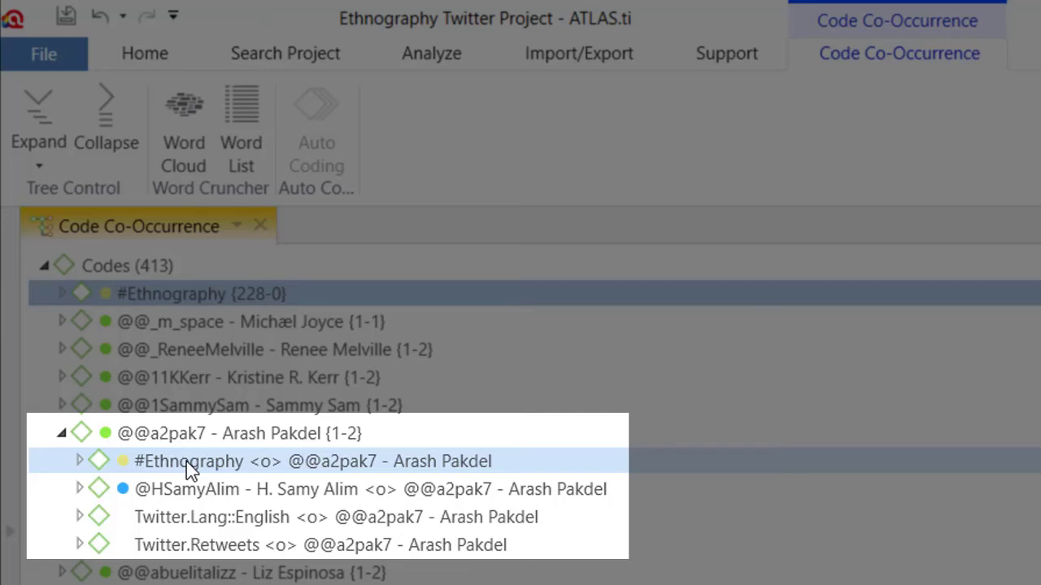
left_click(80, 462)
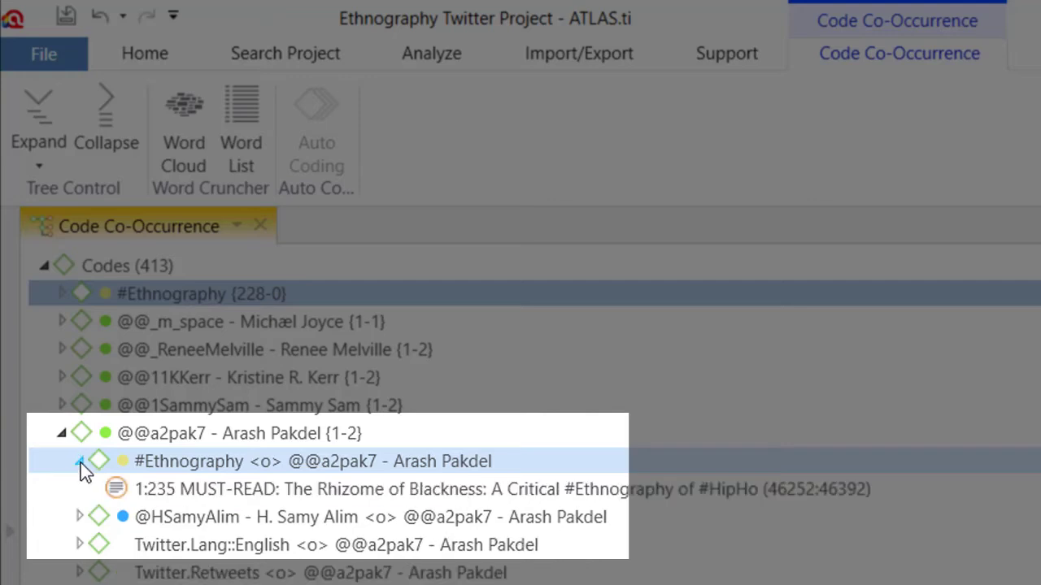
left_click(188, 491)
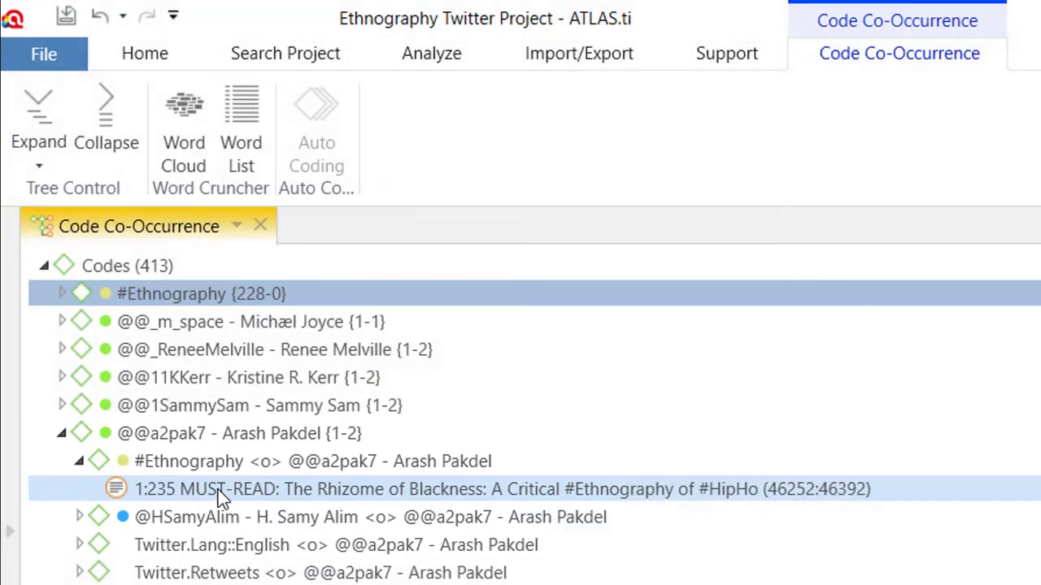
left_click(218, 491)
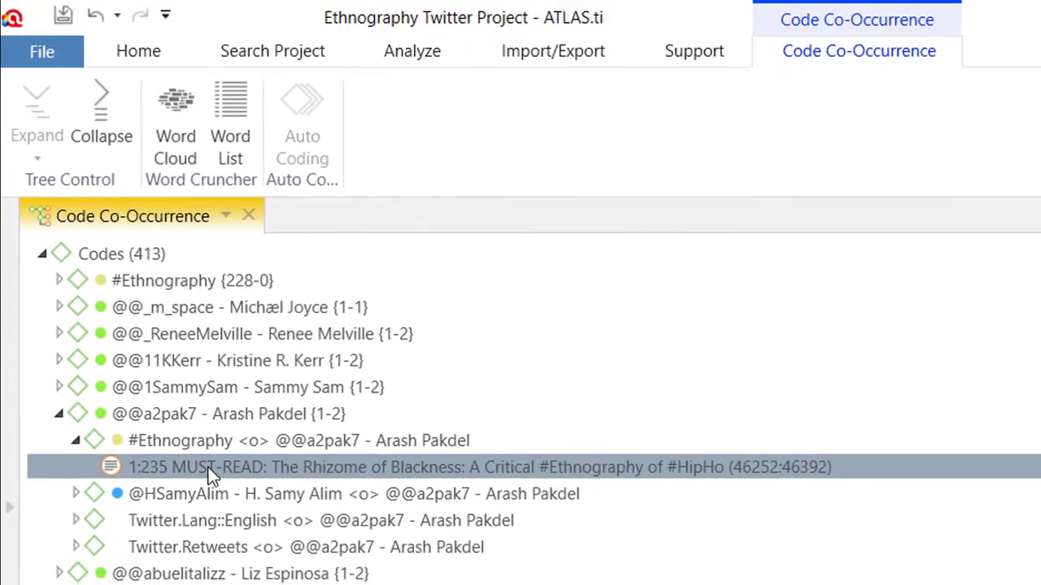
double_click(208, 470)
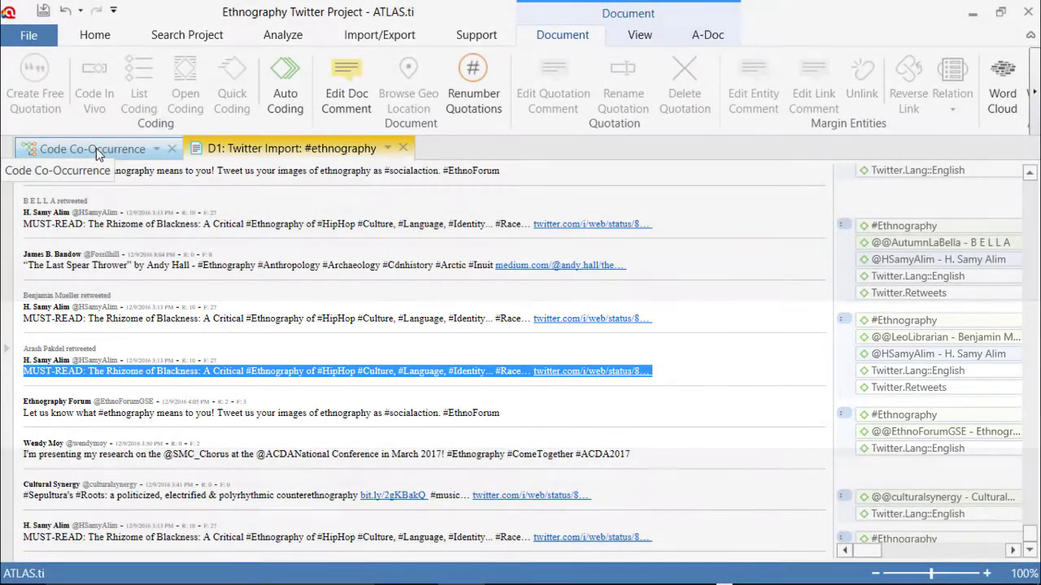
left_click(94, 149)
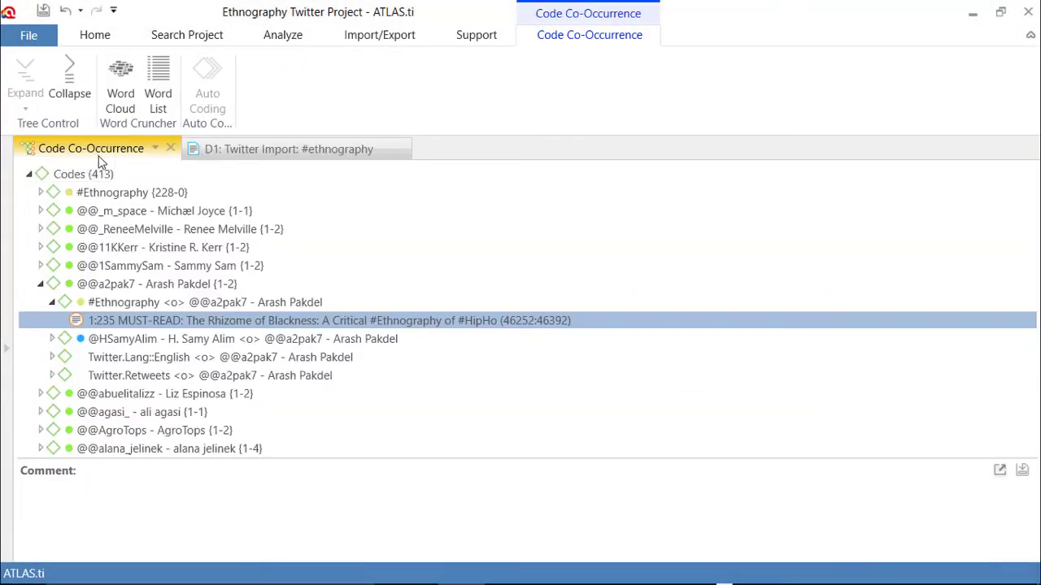
left_click(53, 302)
left_click(53, 302)
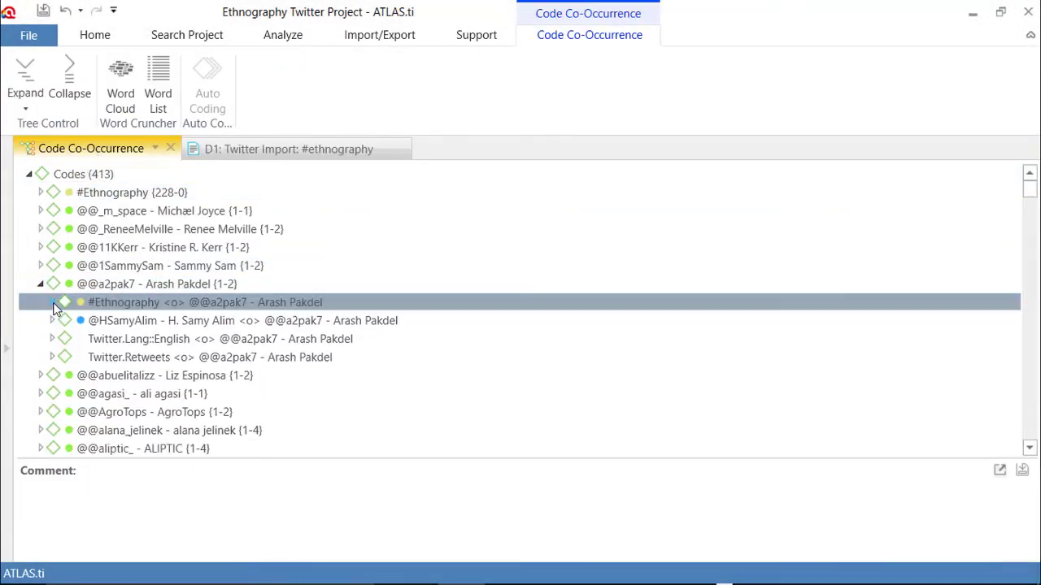
left_click(135, 290)
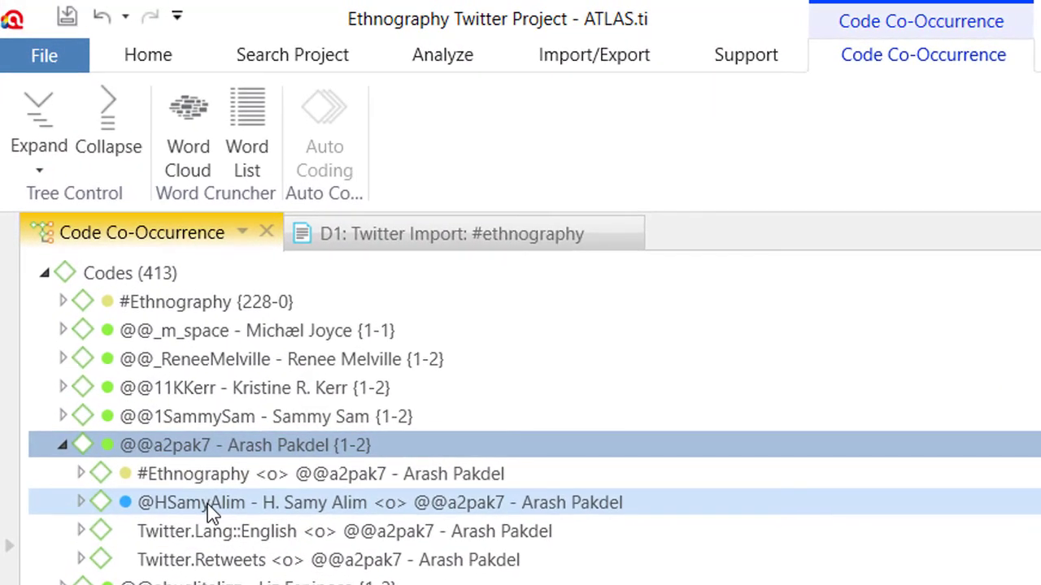
left_click(211, 512)
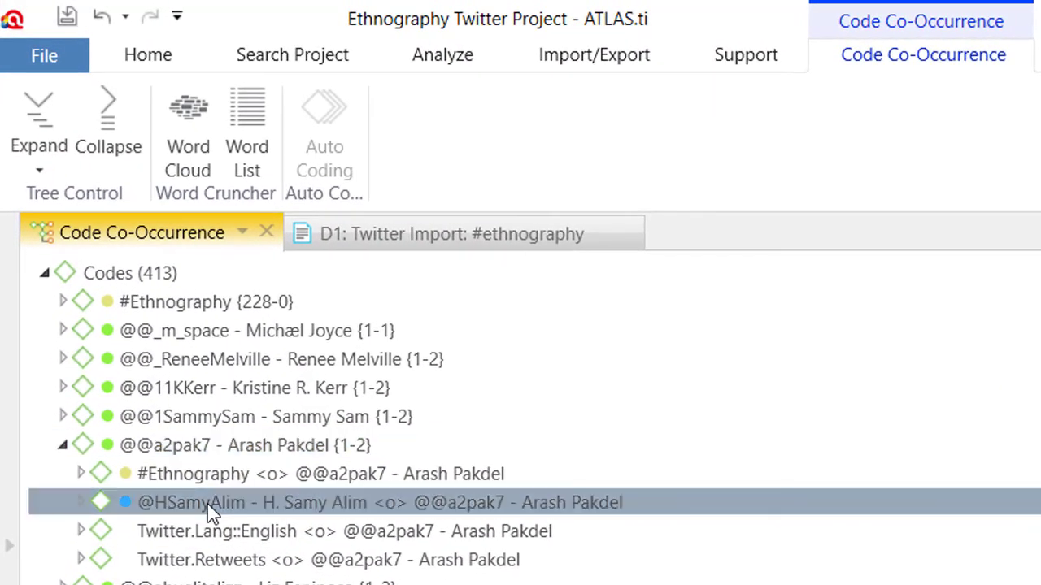
left_click(83, 501)
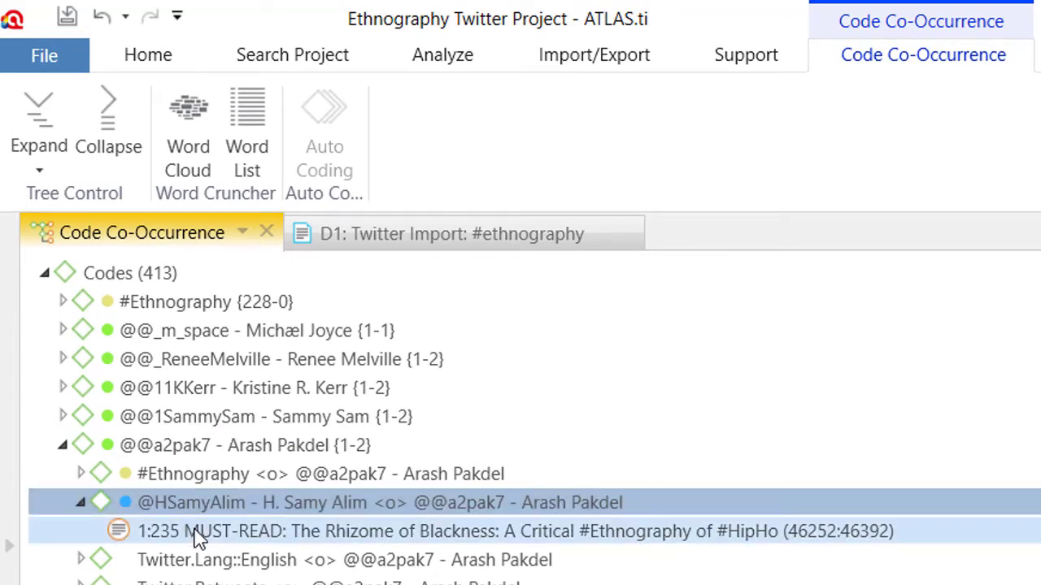
left_click(81, 504)
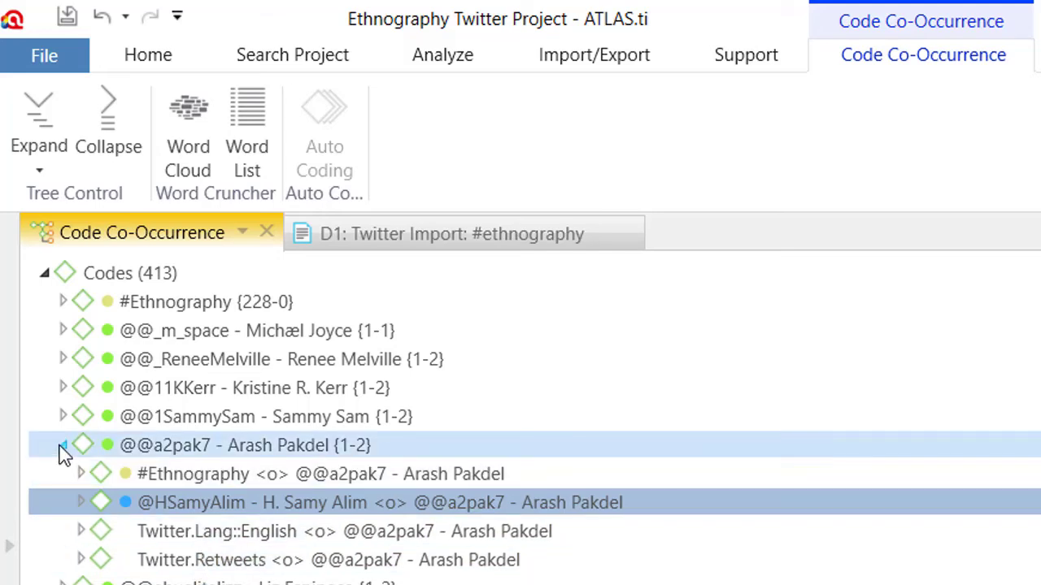
left_click(62, 447)
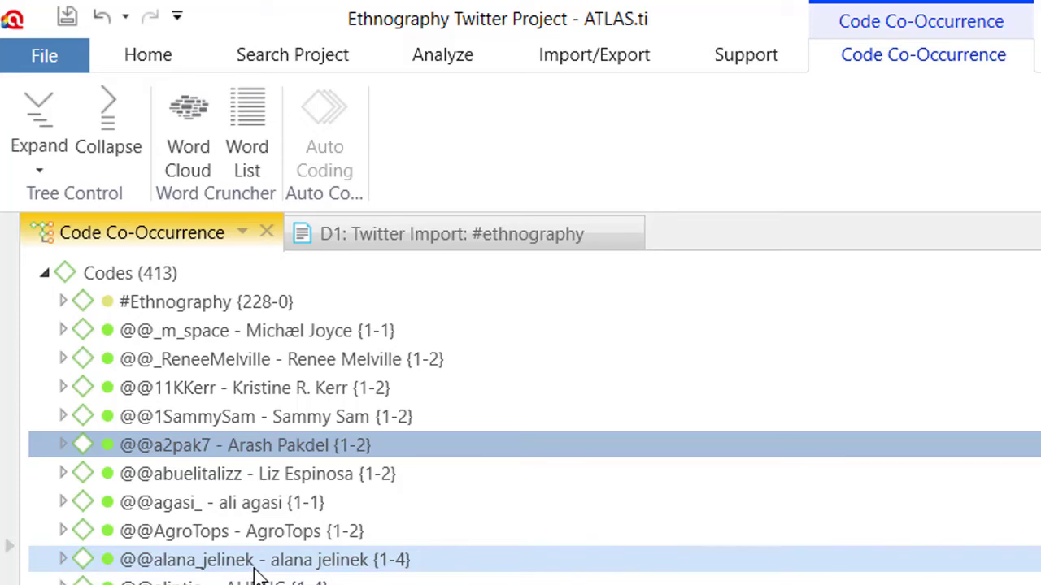
left_click(185, 482)
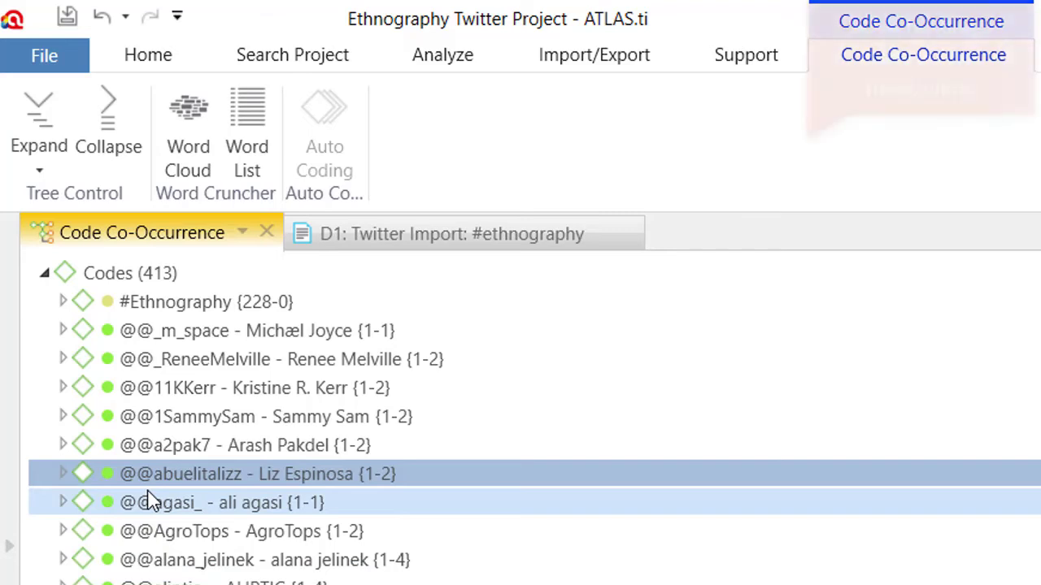
left_click(63, 474)
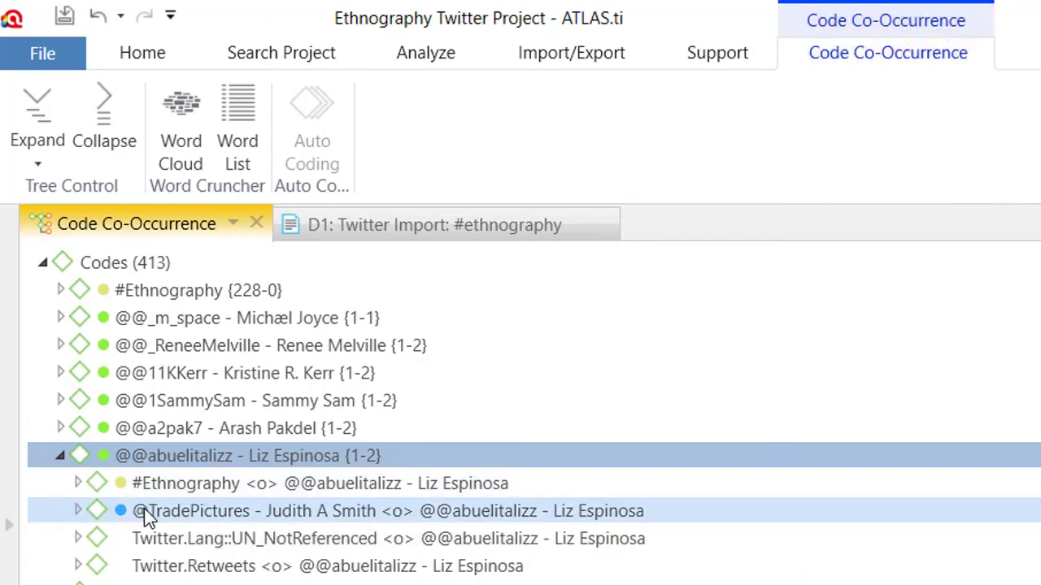
left_click(79, 484)
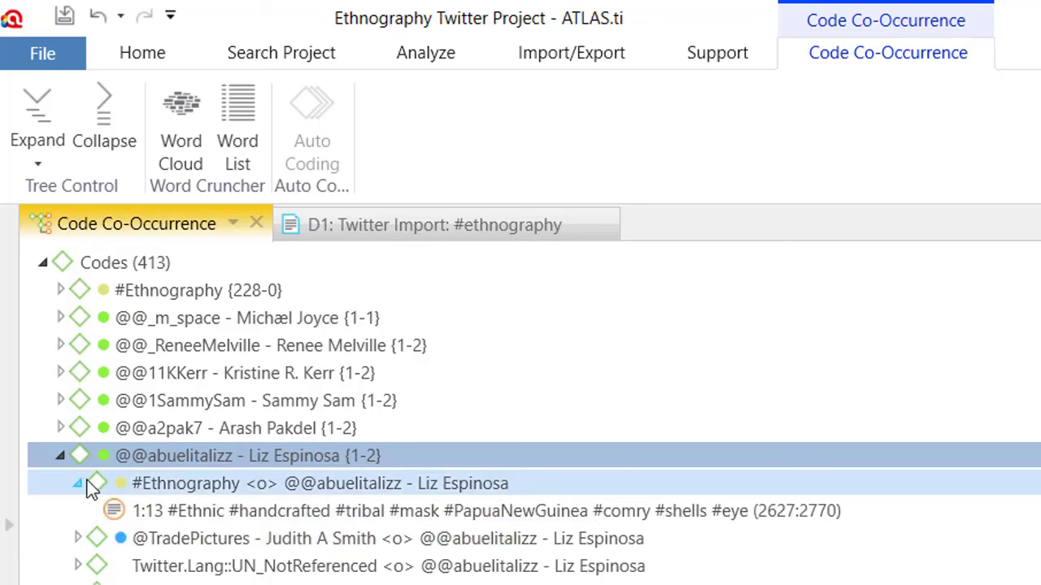
double_click(211, 511)
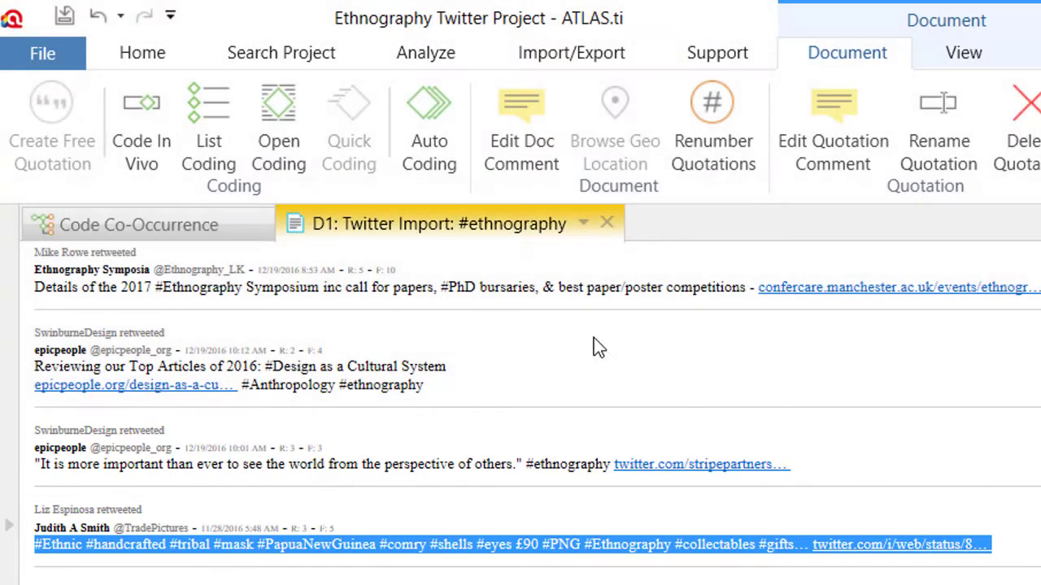
left_click(608, 225)
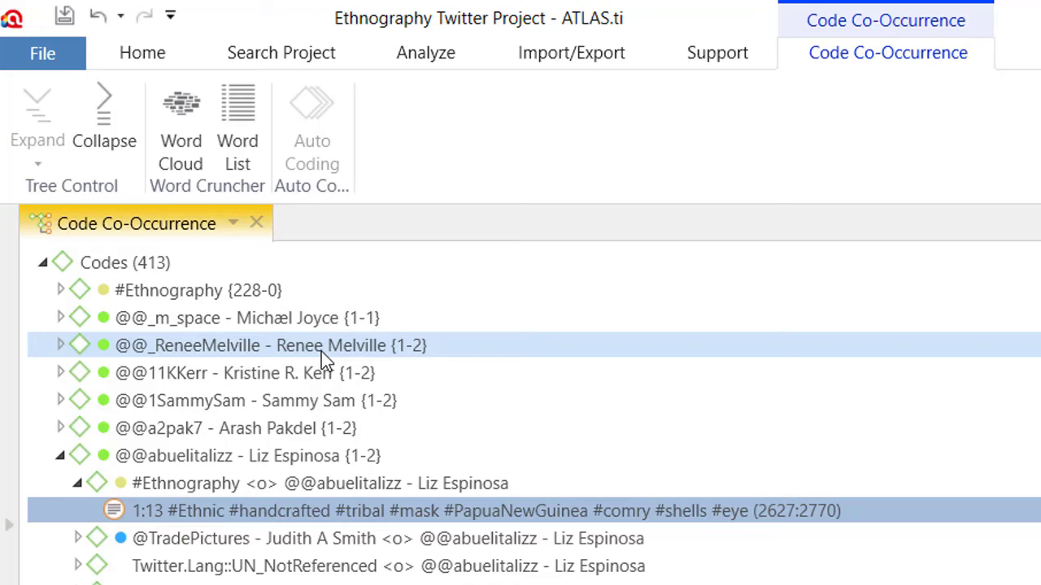
Open the Code Cooccurrence table and narrow the area holding the row and column code lists.
left_click(417, 59)
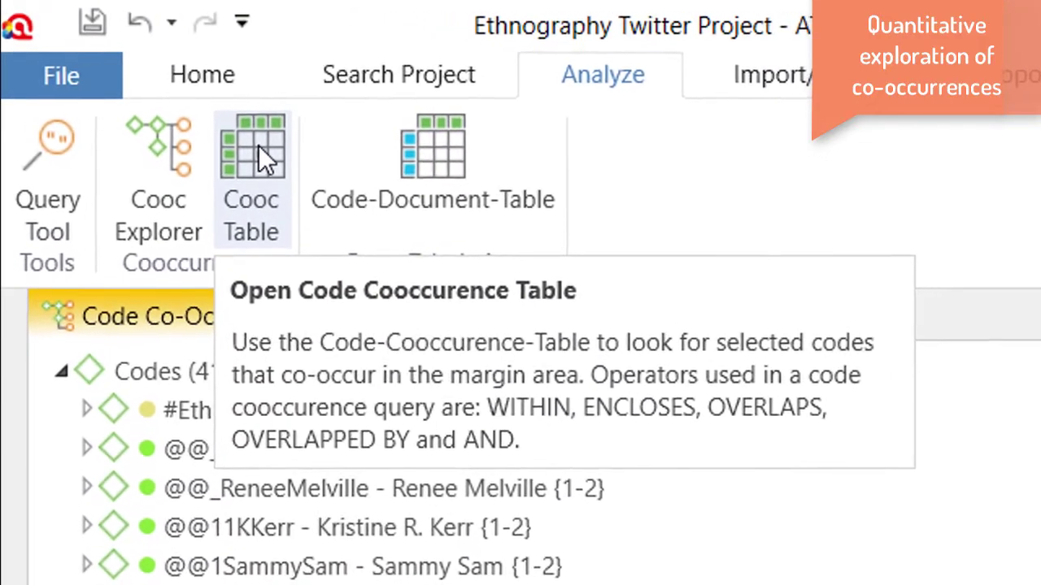
left_click(274, 156)
left_click(277, 157)
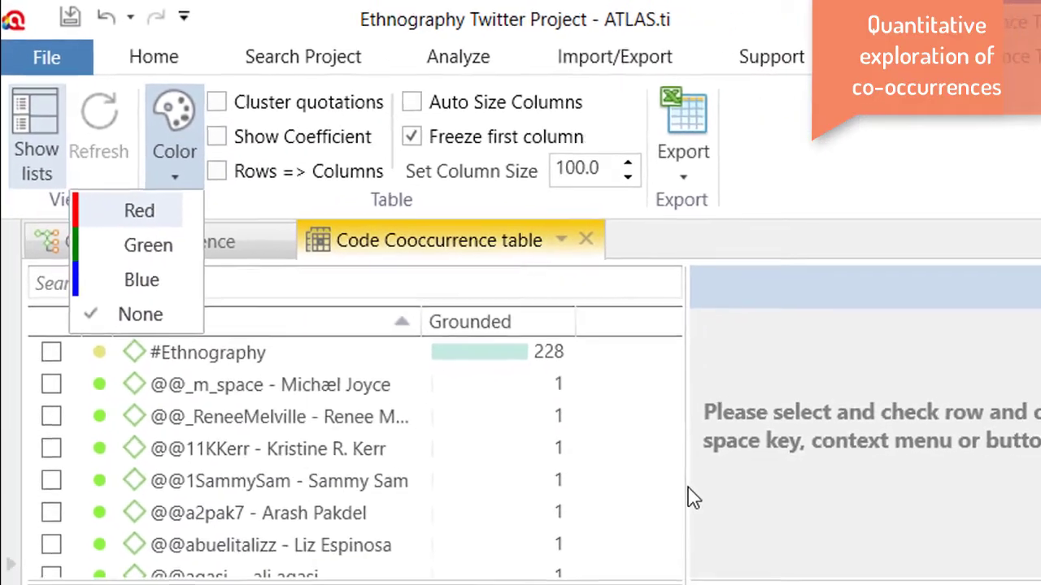
left_click(820, 579)
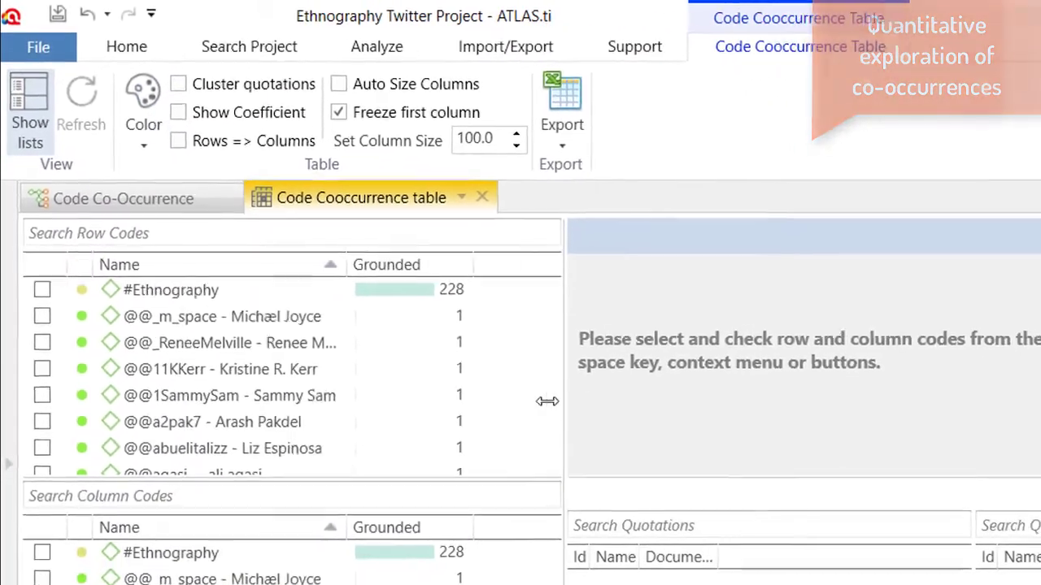
left_click_drag(546, 401, 488, 396)
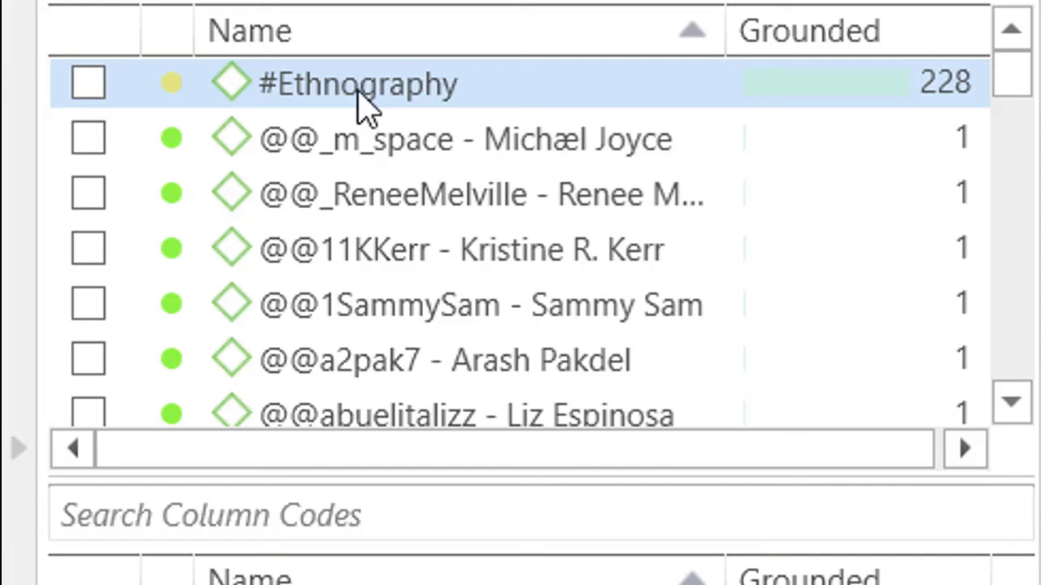
left_click(89, 84)
left_click(112, 150)
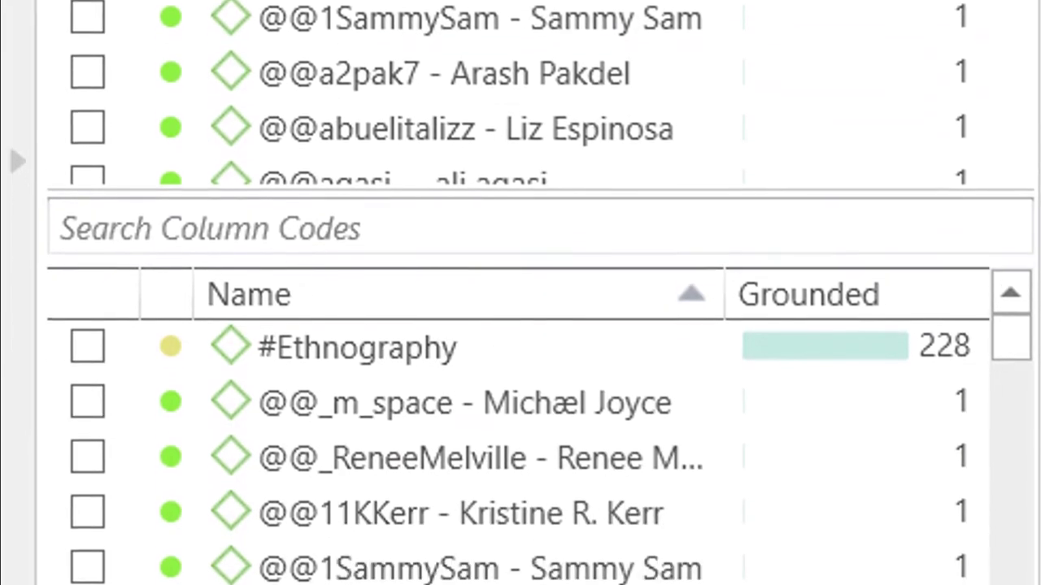
left_click(1008, 543)
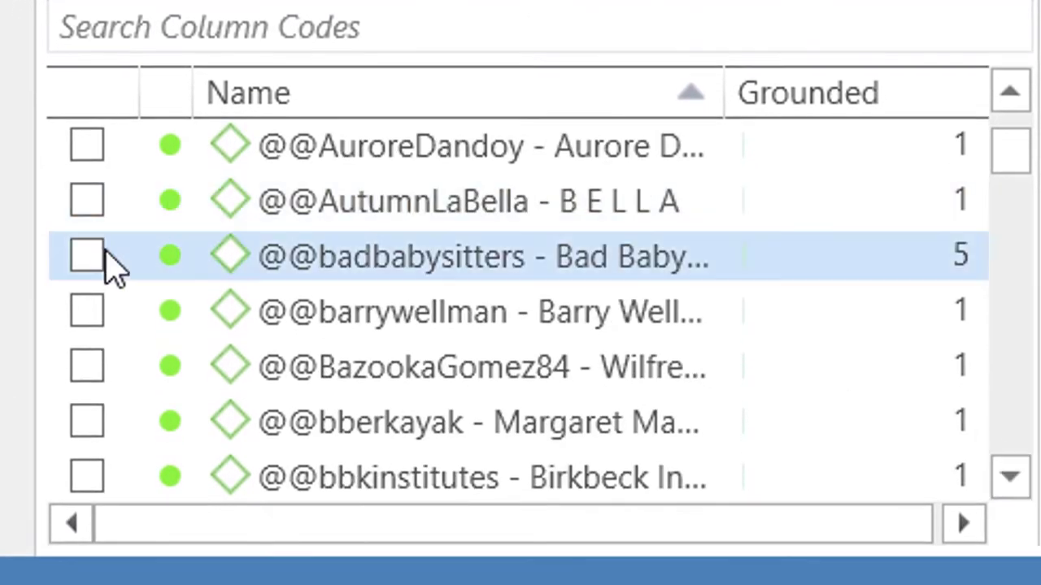
left_click(87, 268)
left_click(91, 313)
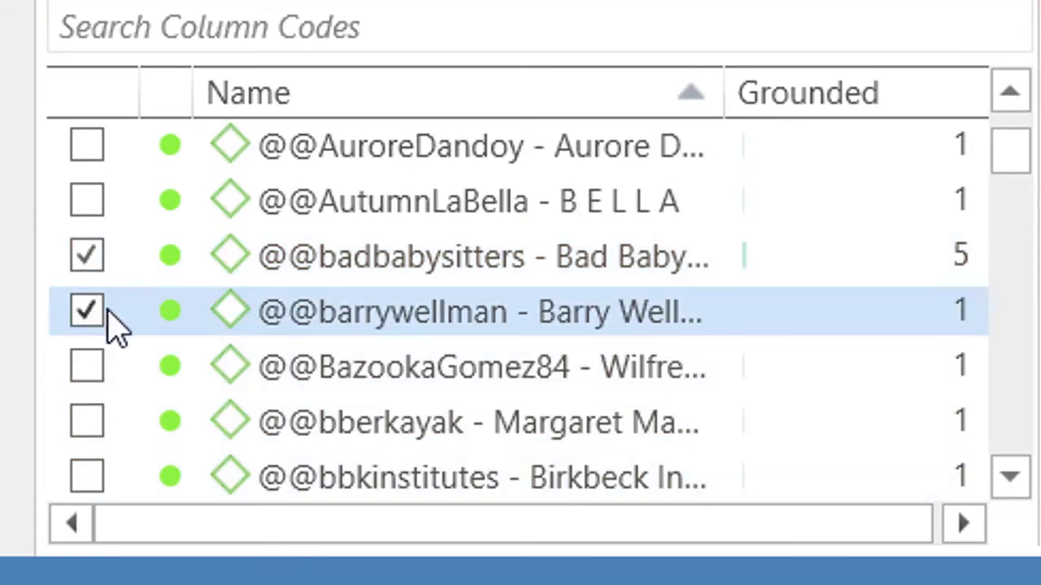
left_click_drag(1012, 486, 1011, 486)
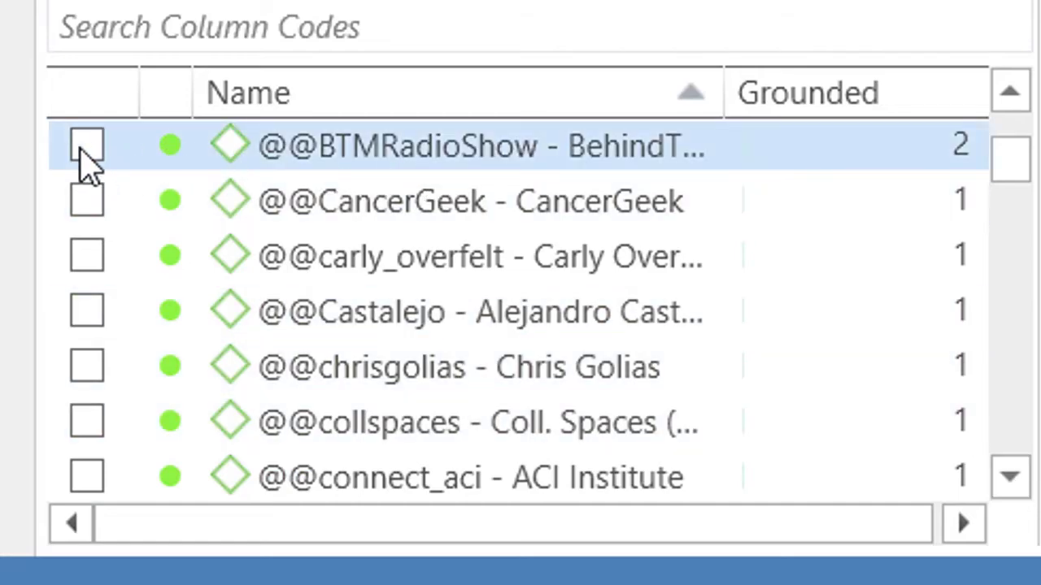
left_click(1010, 478)
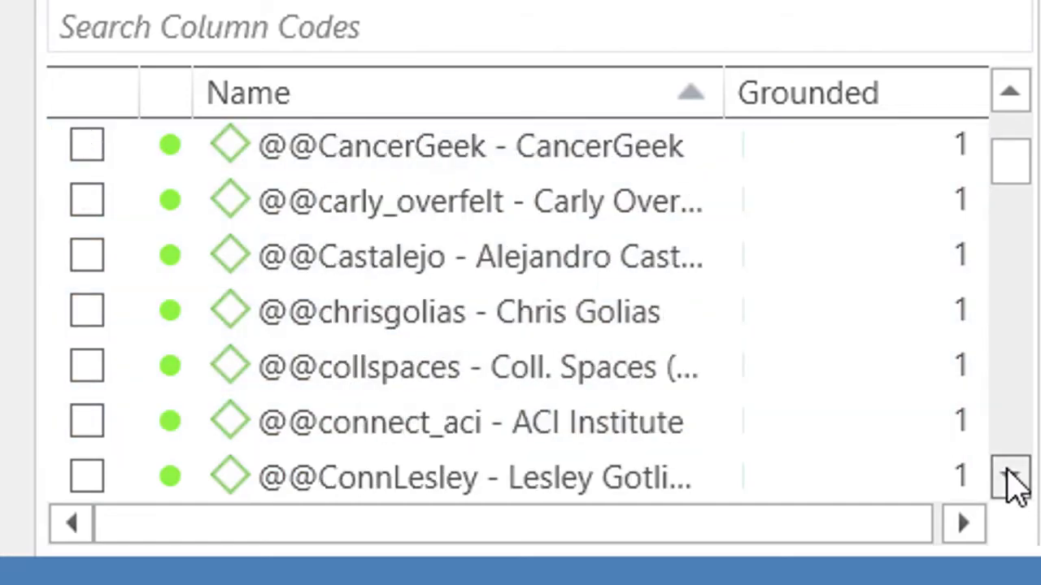
left_click(1010, 478)
left_click_drag(1009, 475, 1009, 475)
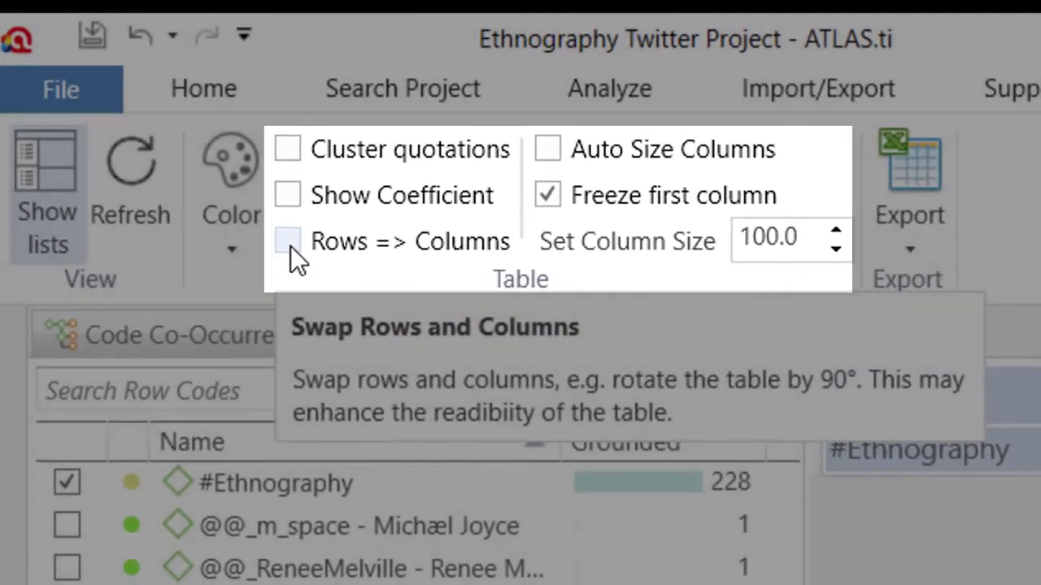
left_click(288, 242)
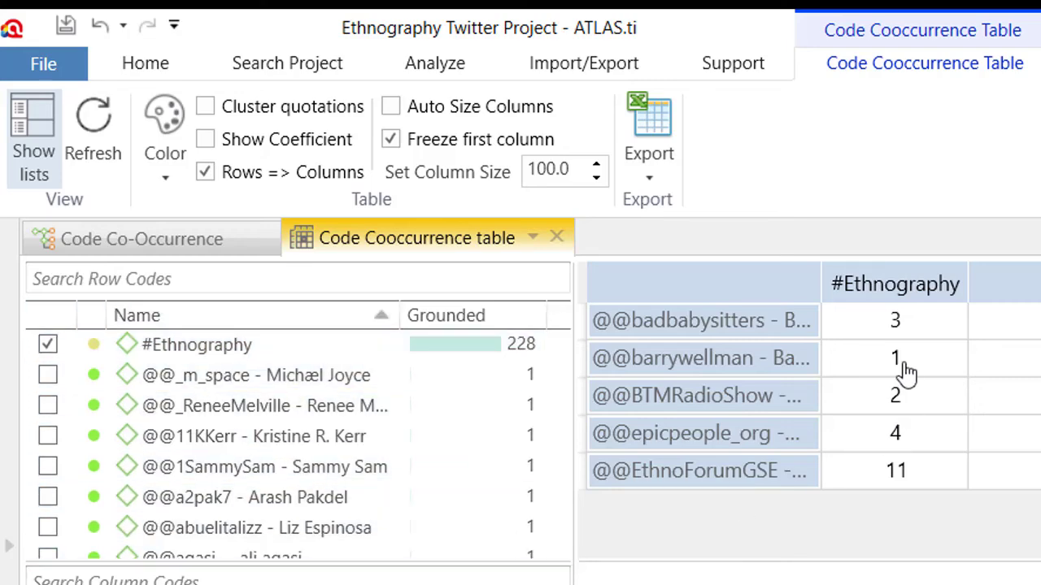
mouse_move(903, 398)
mouse_move(919, 439)
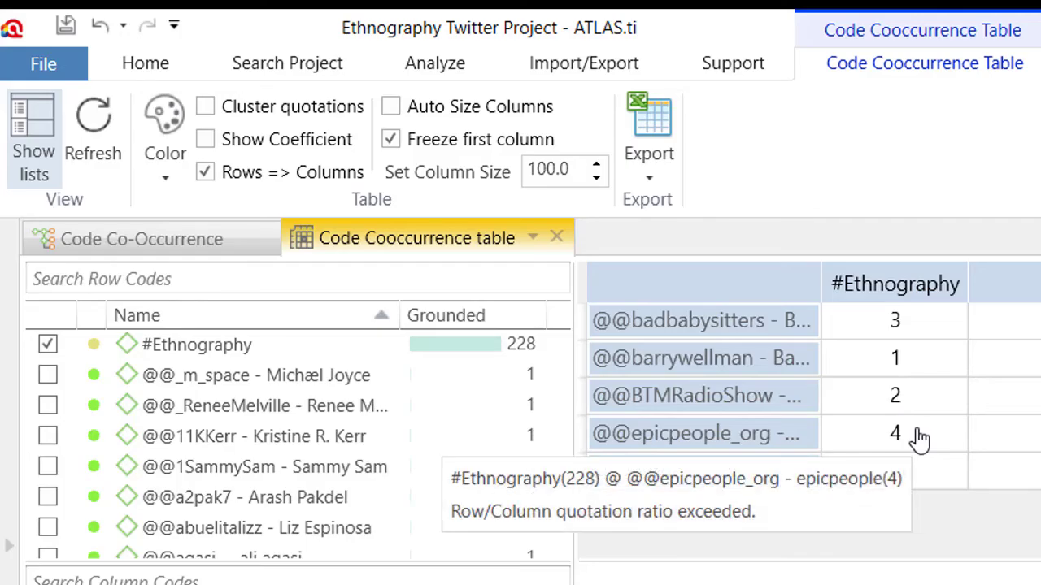
left_click(919, 439)
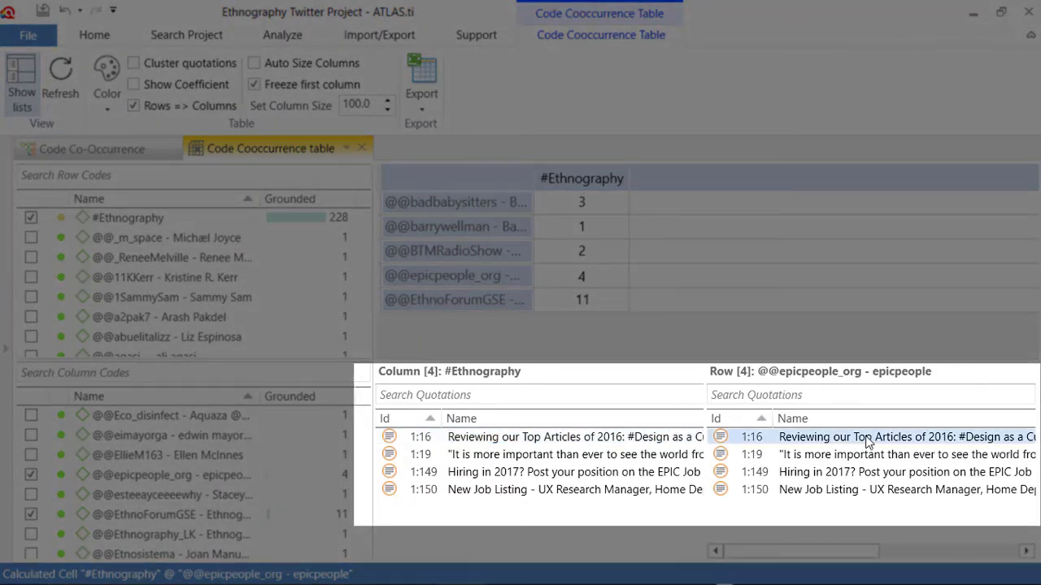
left_click(510, 440)
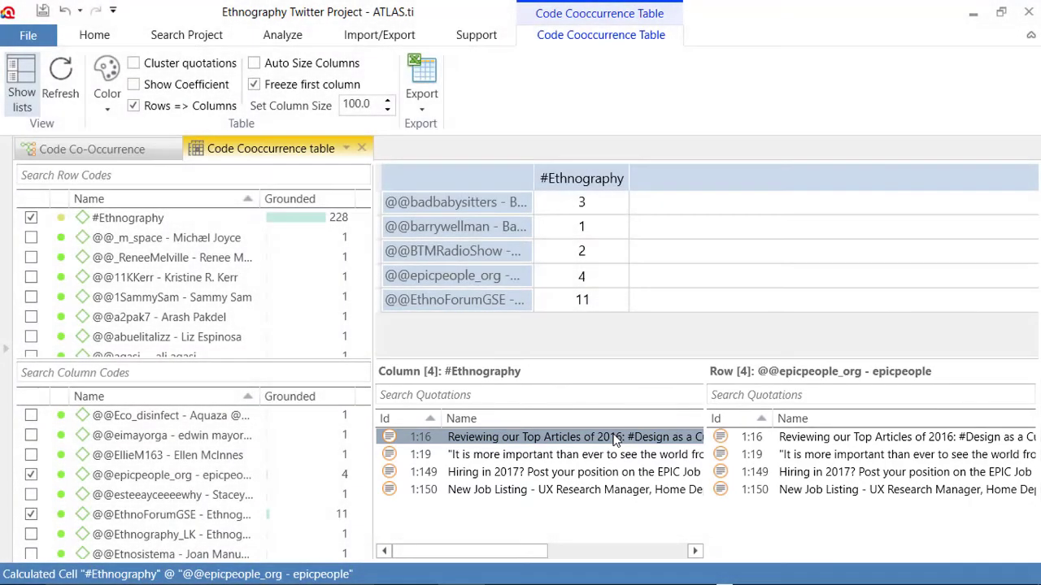
double_click(615, 439)
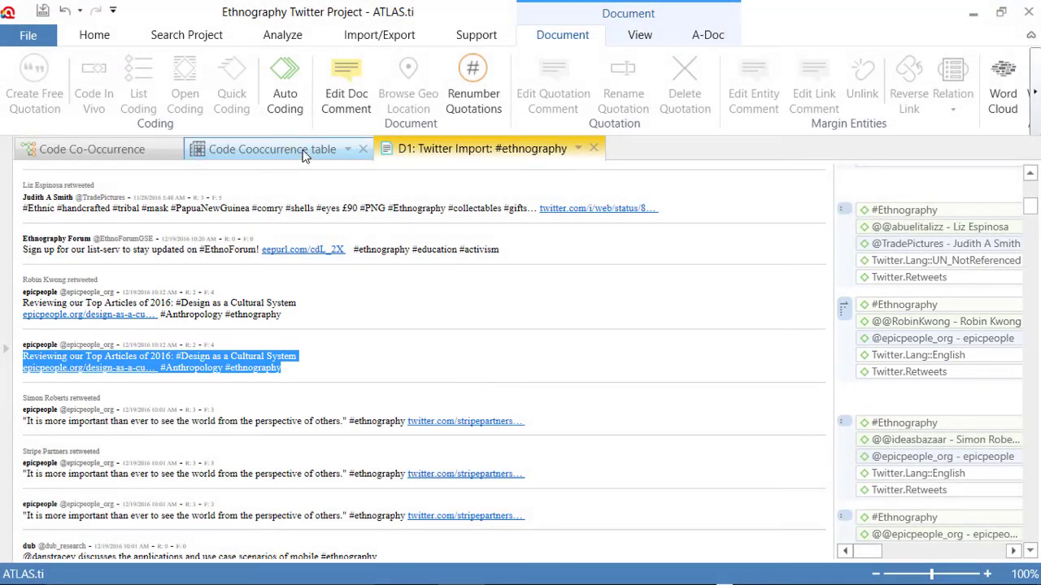
Return to the Code Cooccurrence table and export it to Excel.
left_click(305, 155)
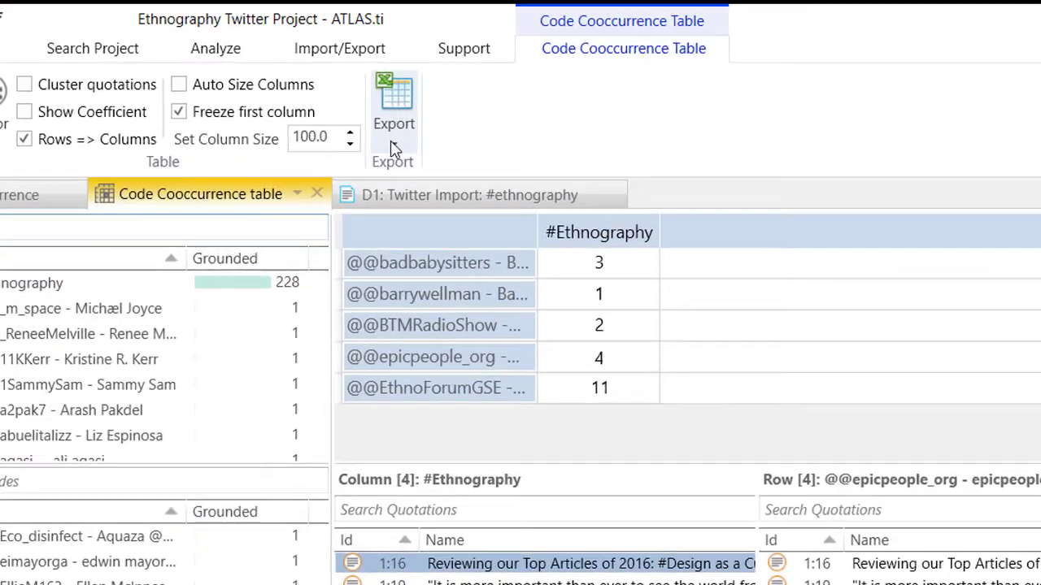
left_click(421, 111)
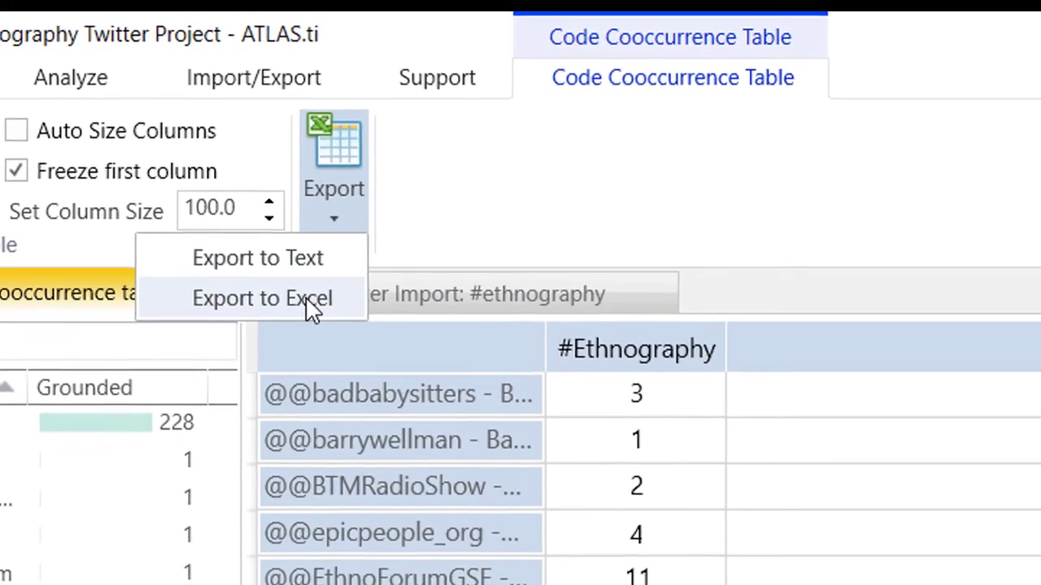
left_click(308, 242)
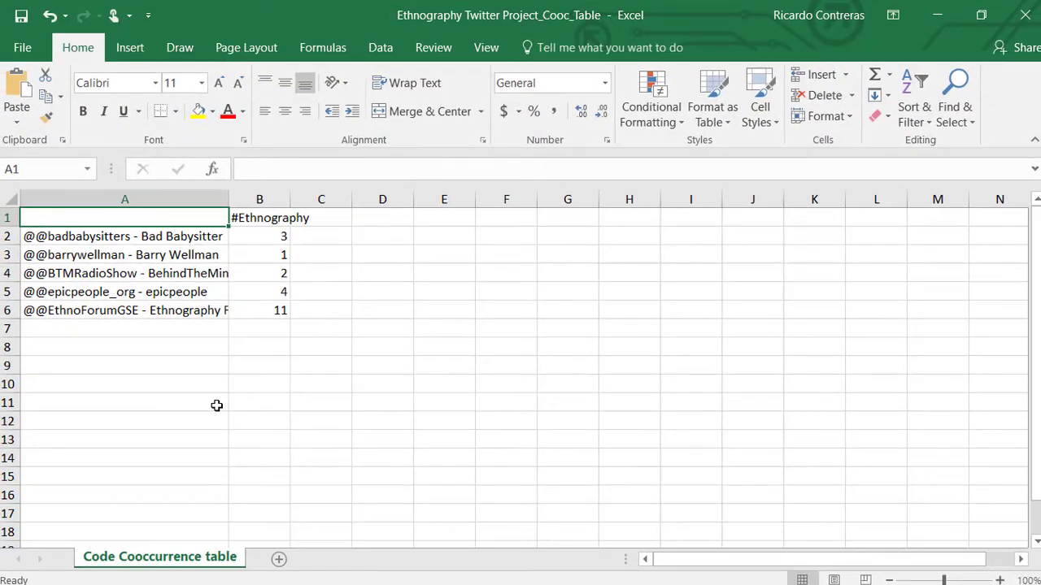
In Excel, insert a 2-D pie chart from the exported range A1:B6 and apply the third chart style.
left_click_drag(185, 224, 263, 309)
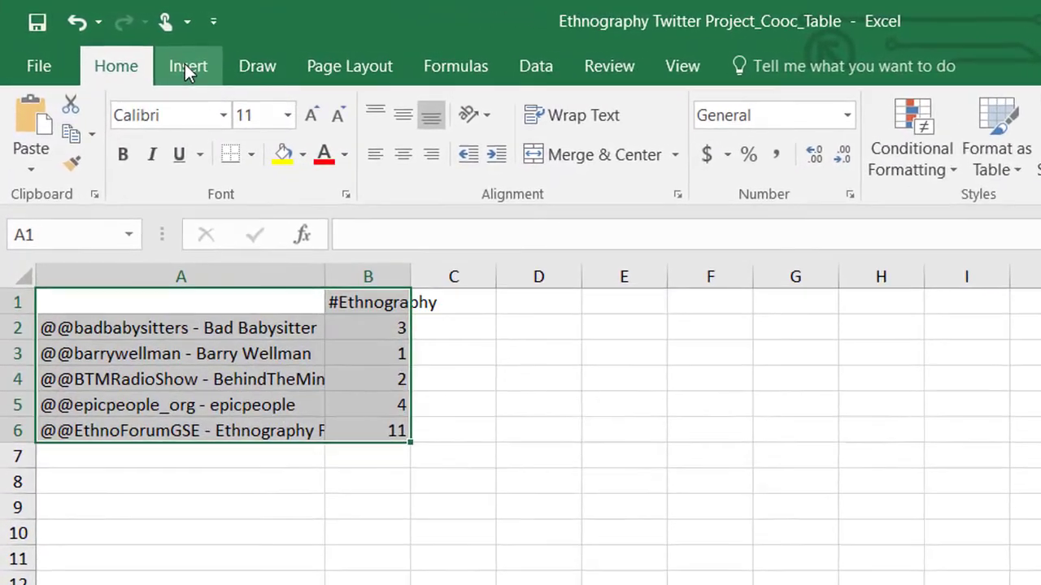
left_click(172, 62)
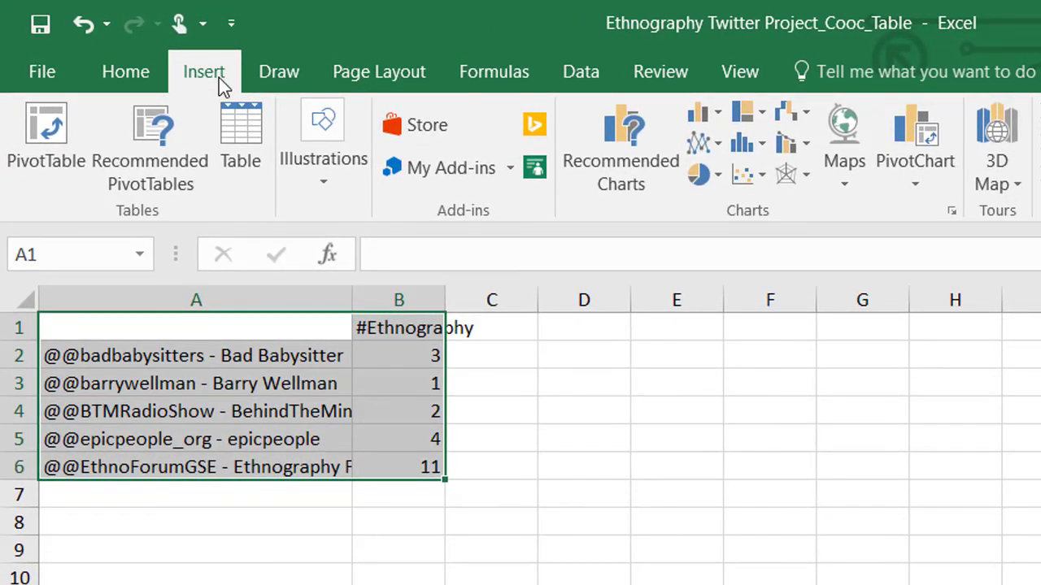
left_click(721, 174)
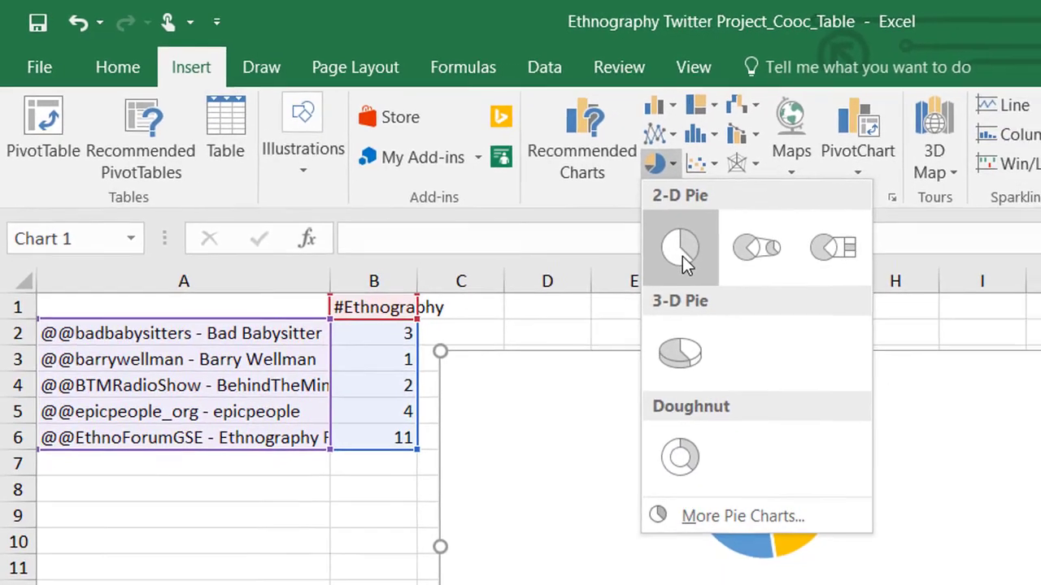
left_click(682, 256)
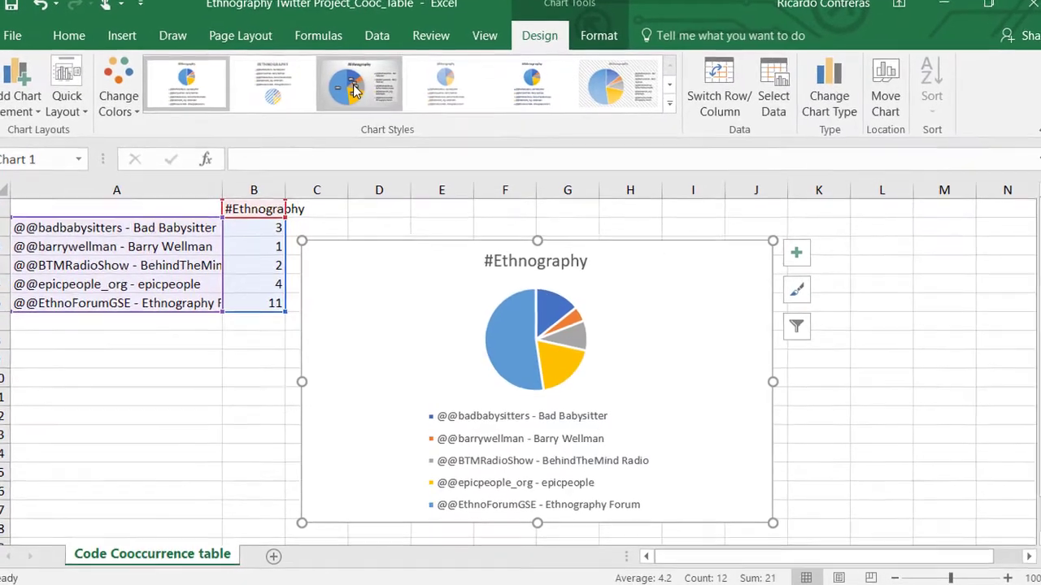
left_click(352, 88)
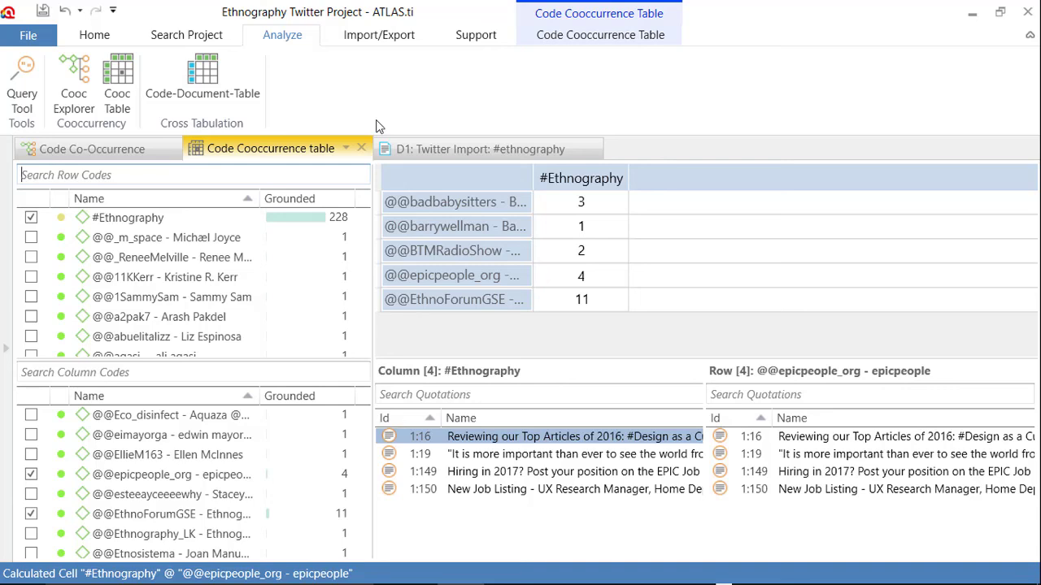
Switch back to ATLAS.ti and open the Twitter import settings.
left_click(378, 34)
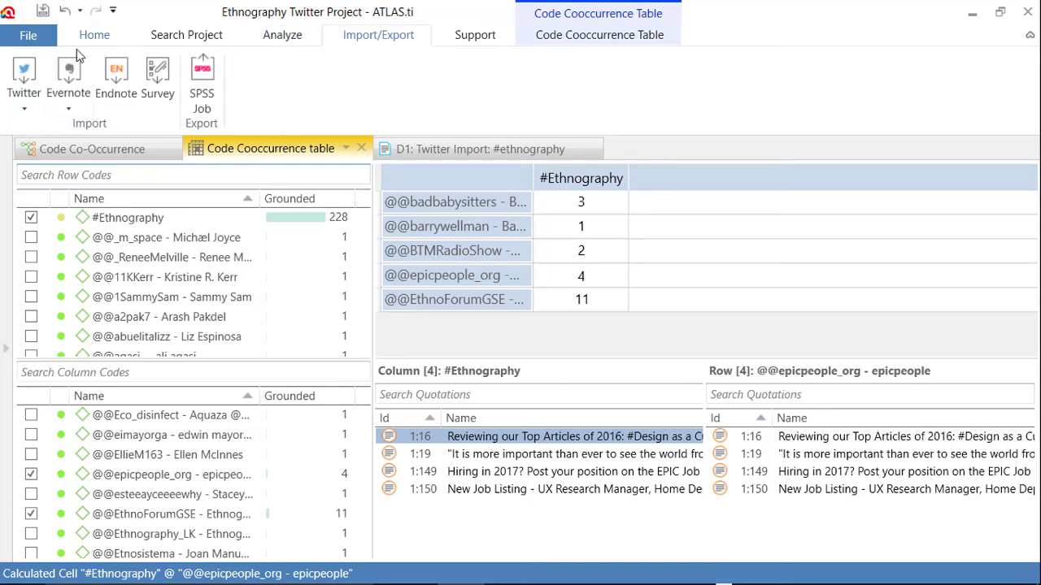
left_click(19, 94)
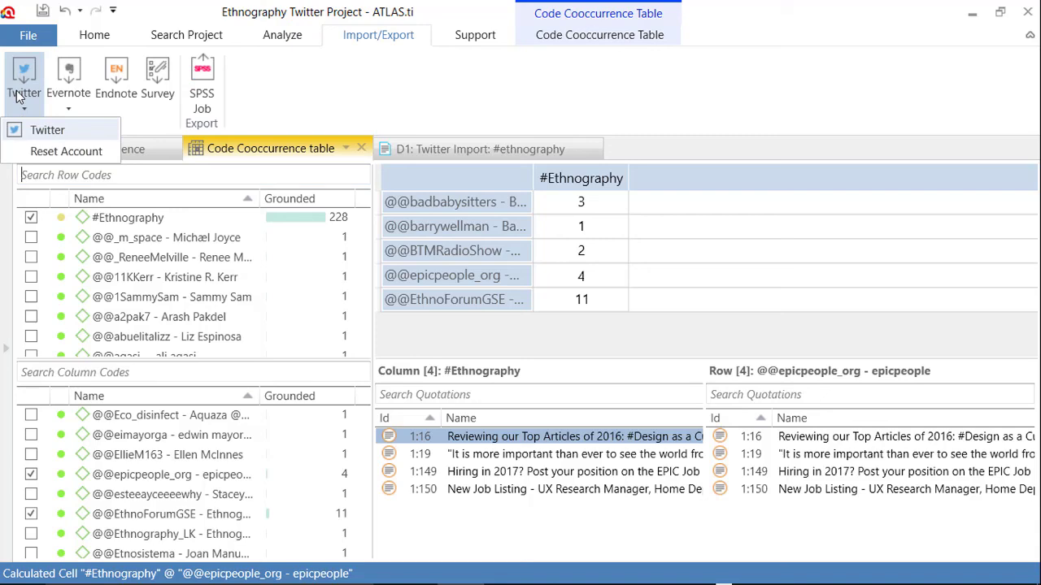
left_click(44, 135)
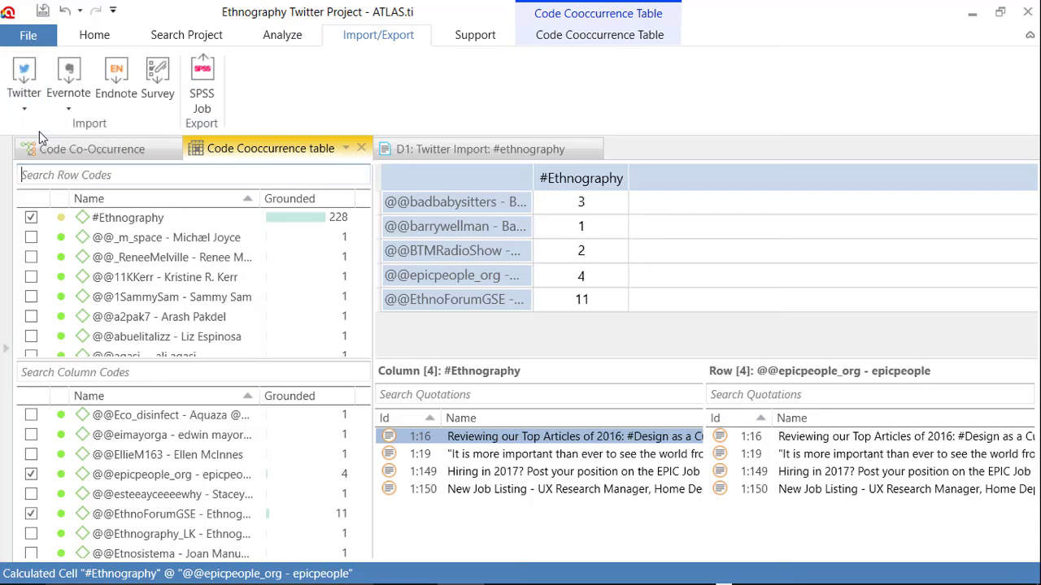
left_click(22, 76)
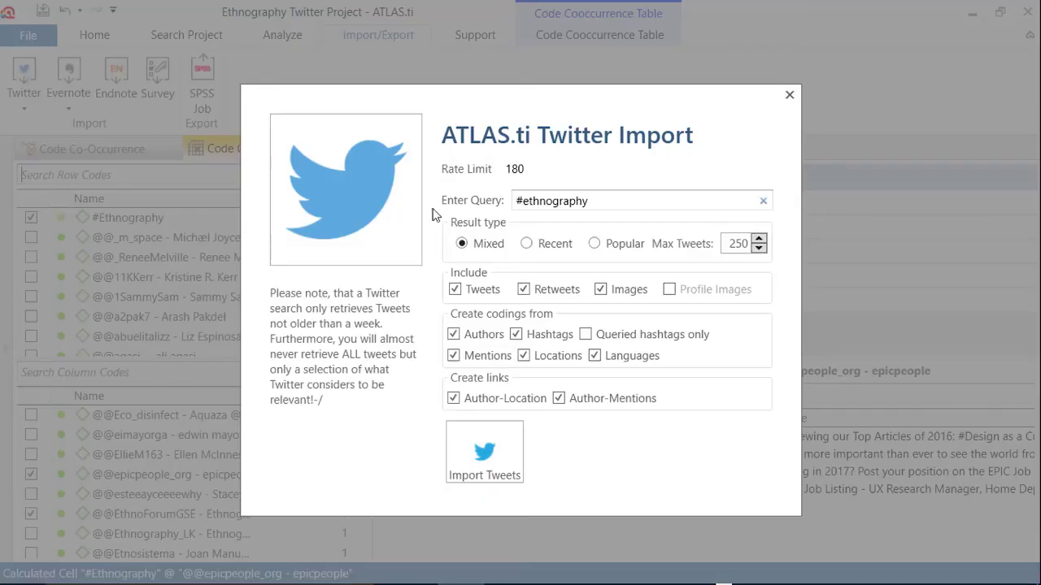